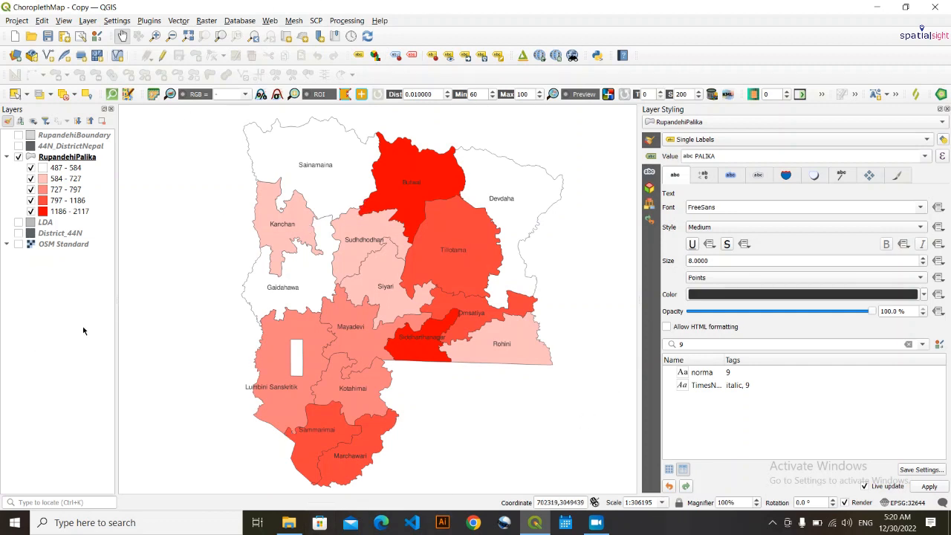
# View the finished example map in Choropleth.png on the desktop, and return to the QGIS project.
pyautogui.moveTo(370, 335); pyautogui.dragTo(360, 335)
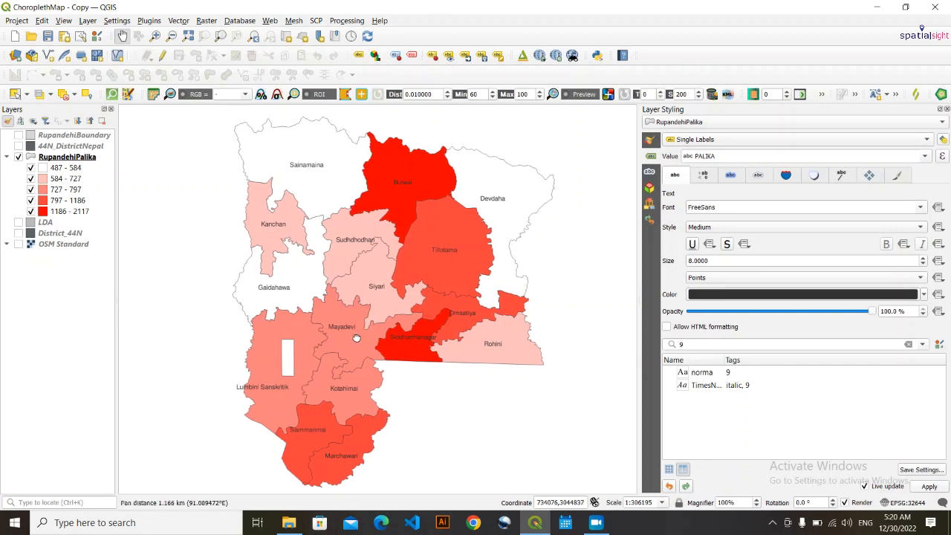
pyautogui.moveTo(274, 426); pyautogui.dragTo(286, 426)
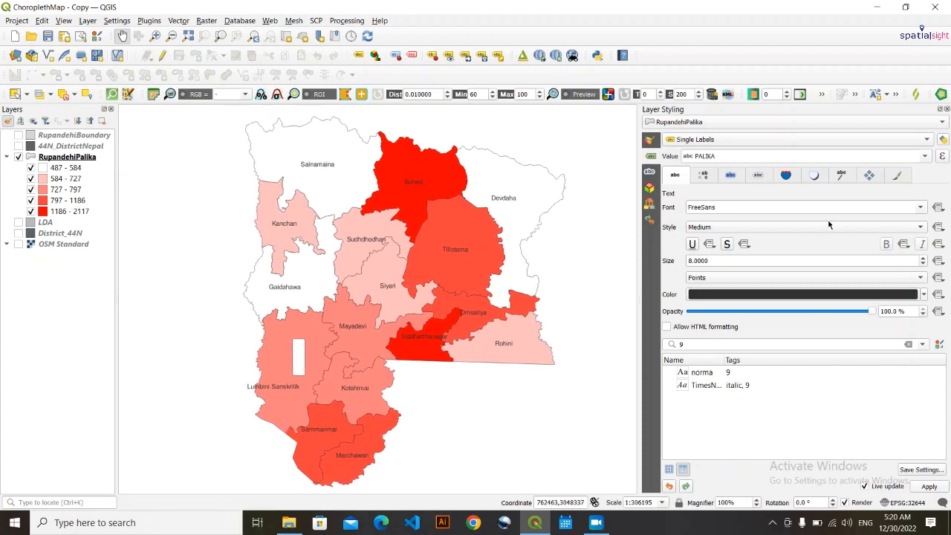
pyautogui.click(878, 11)
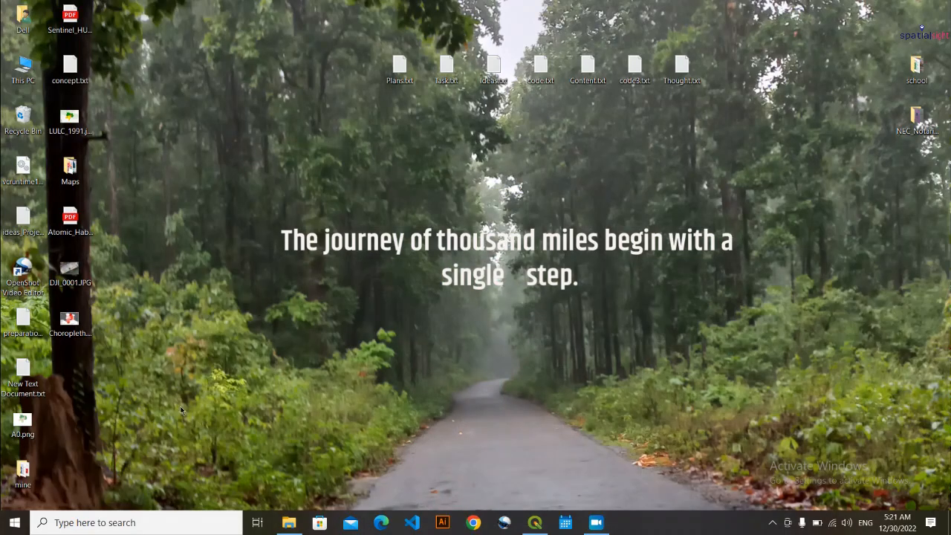
pyautogui.doubleClick(91, 336)
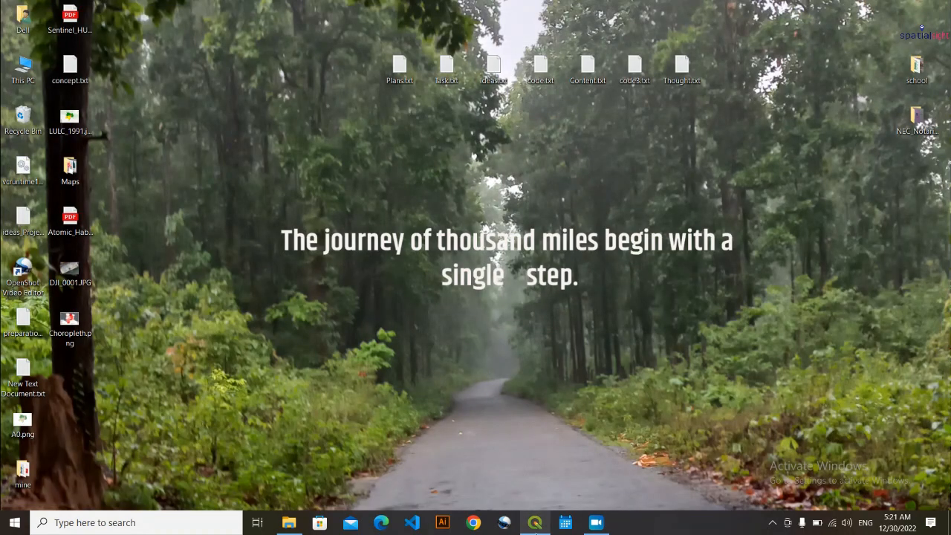
pyautogui.click(535, 522)
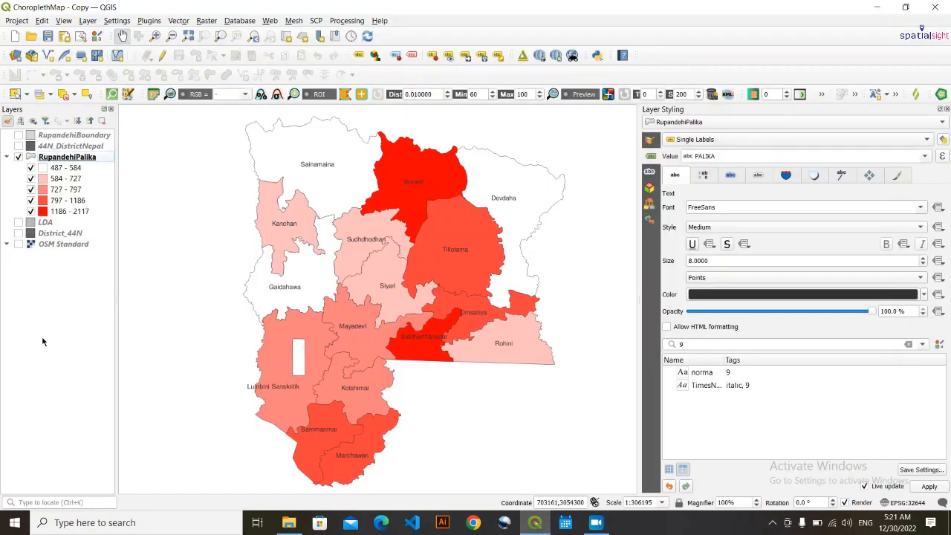
pyautogui.moveTo(494, 318); pyautogui.dragTo(493, 319)
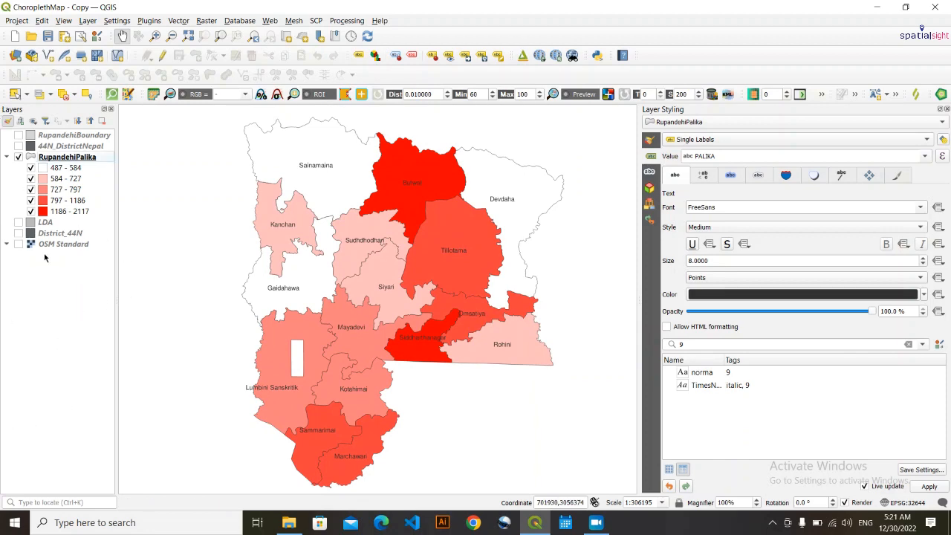
# Remove all existing layers from the project.
pyautogui.moveTo(45, 258); pyautogui.dragTo(44, 115)
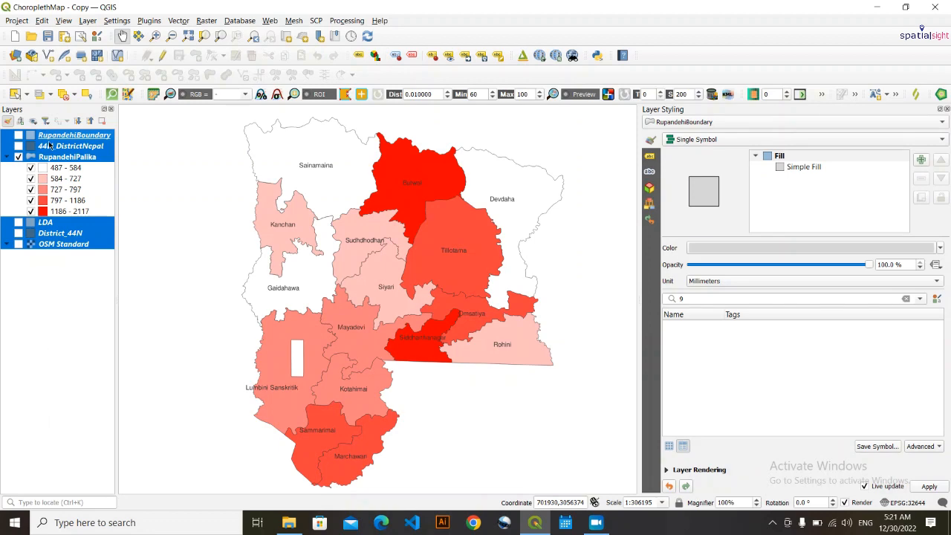
pyautogui.rightClick(49, 145)
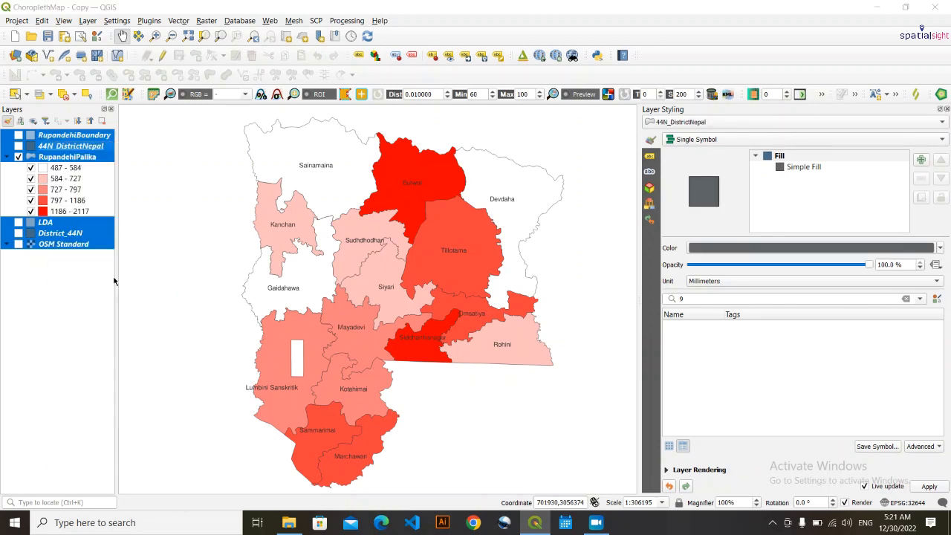
pyautogui.press('Return')
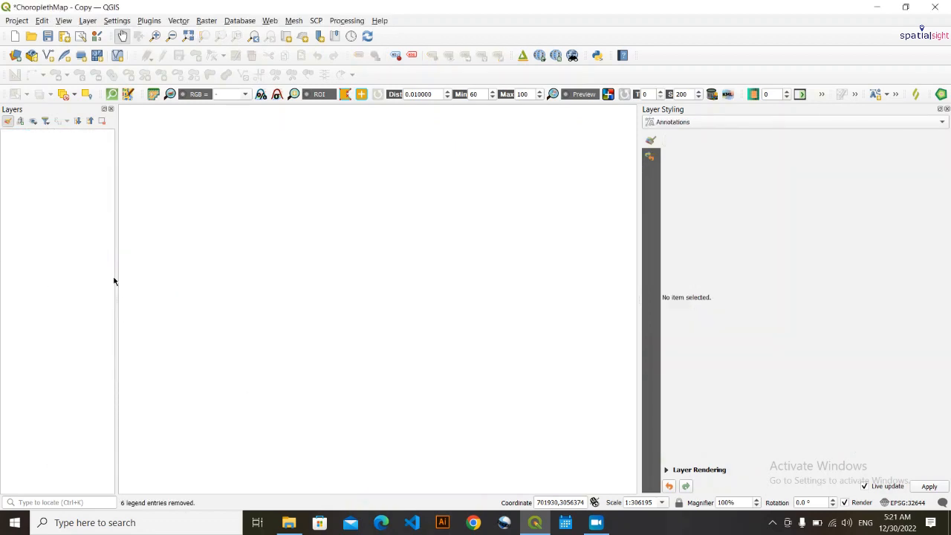
# Add the District_44N, LDA, RupandehiBoundary and RupandehiPalika shapefiles to the project from File Explorer.
pyautogui.click(288, 523)
pyautogui.doubleClick(279, 144)
pyautogui.scroll(-2, 409, 195)
pyautogui.scroll(2, 410, 195)
pyautogui.moveTo(297, 198); pyautogui.dragTo(18, 229)
pyautogui.moveTo(321, 279); pyautogui.dragTo(33, 241)
pyautogui.scroll(-1, 388, 324)
pyautogui.moveTo(388, 322); pyautogui.dragTo(34, 241)
pyautogui.moveTo(309, 401); pyautogui.dragTo(231, 376)
pyautogui.moveTo(231, 375); pyautogui.dragTo(34, 241)
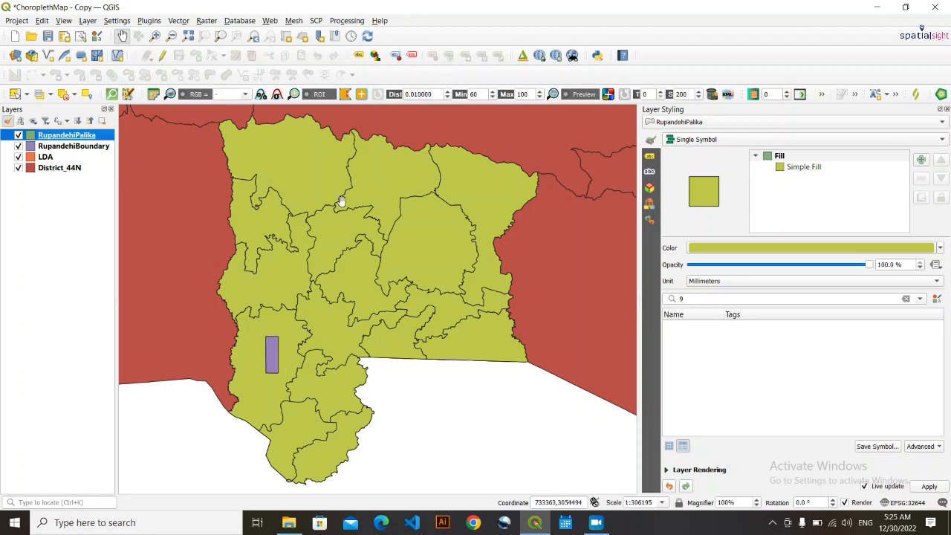
# Open the RupandehiPalika layer's attribute table and examine its fields and records.
pyautogui.rightClick(67, 135)
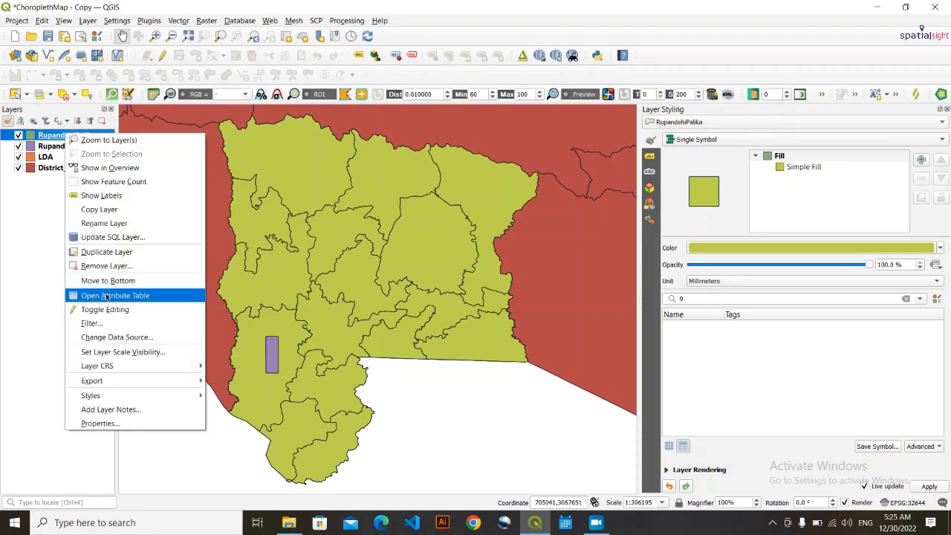
pyautogui.click(106, 297)
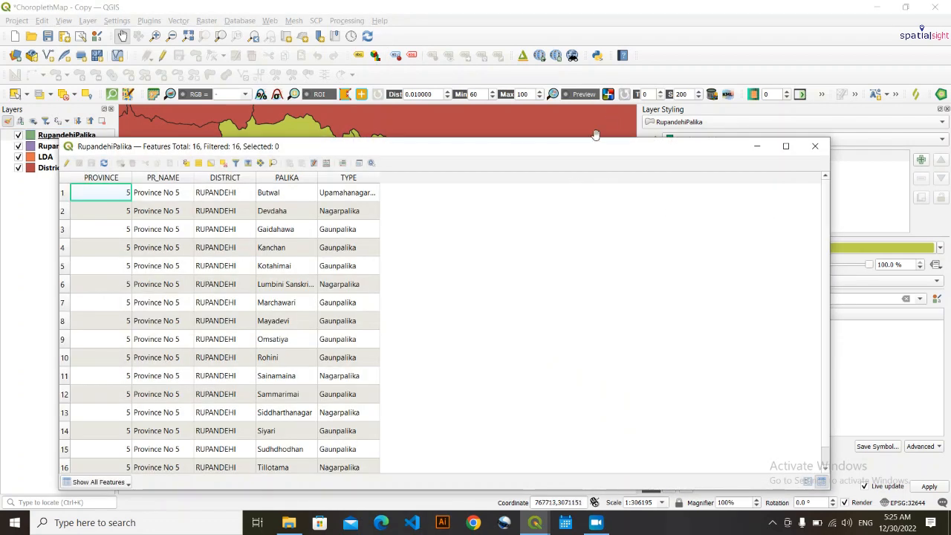
pyautogui.moveTo(596, 148); pyautogui.dragTo(729, 225)
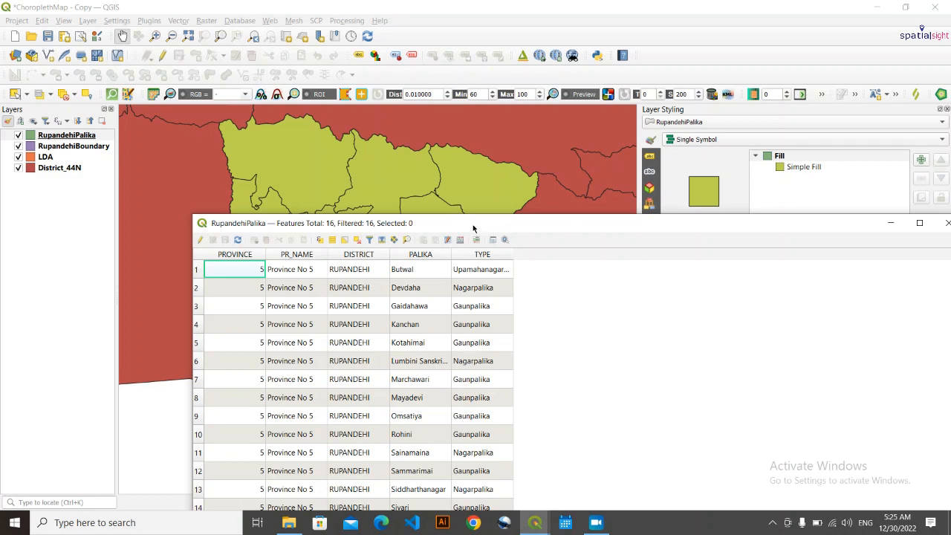
pyautogui.moveTo(474, 227); pyautogui.dragTo(390, 106)
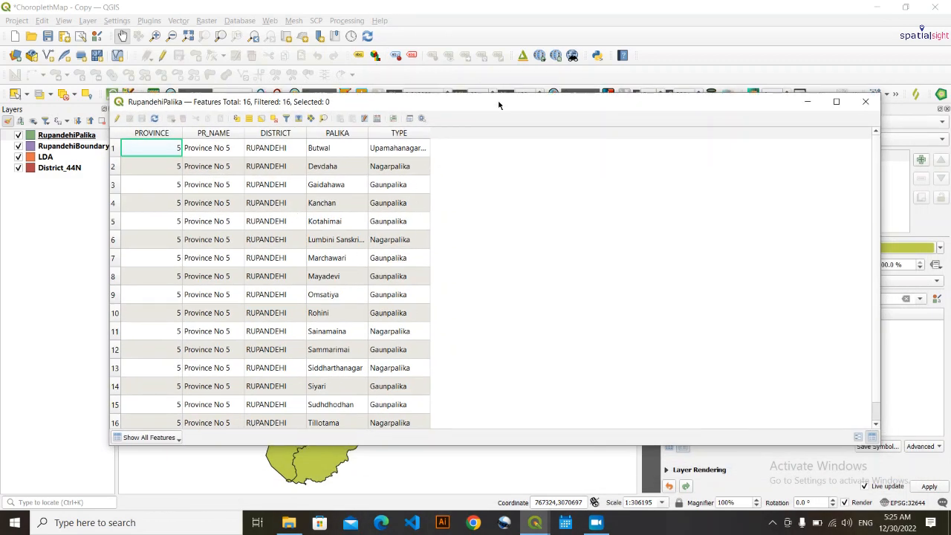
pyautogui.moveTo(498, 105); pyautogui.dragTo(475, 118)
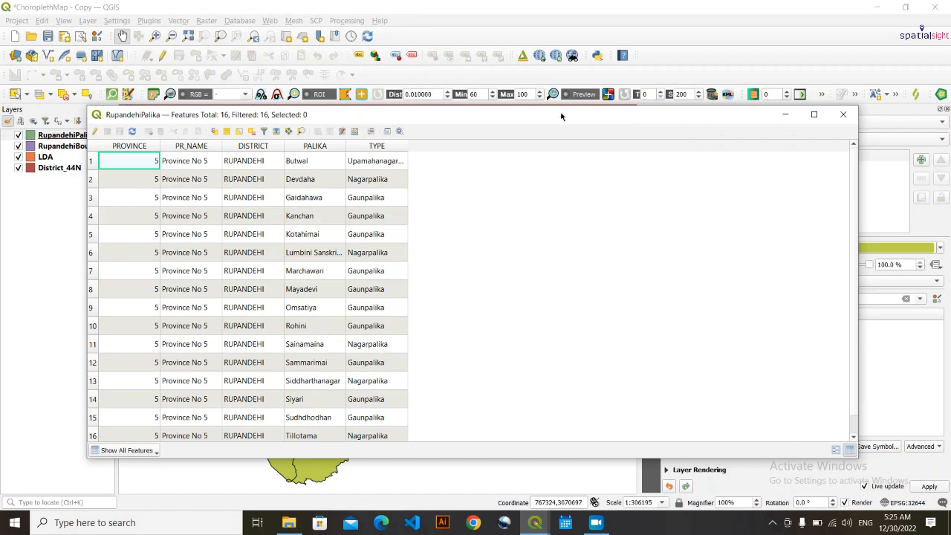
pyautogui.moveTo(561, 116); pyautogui.dragTo(538, 108)
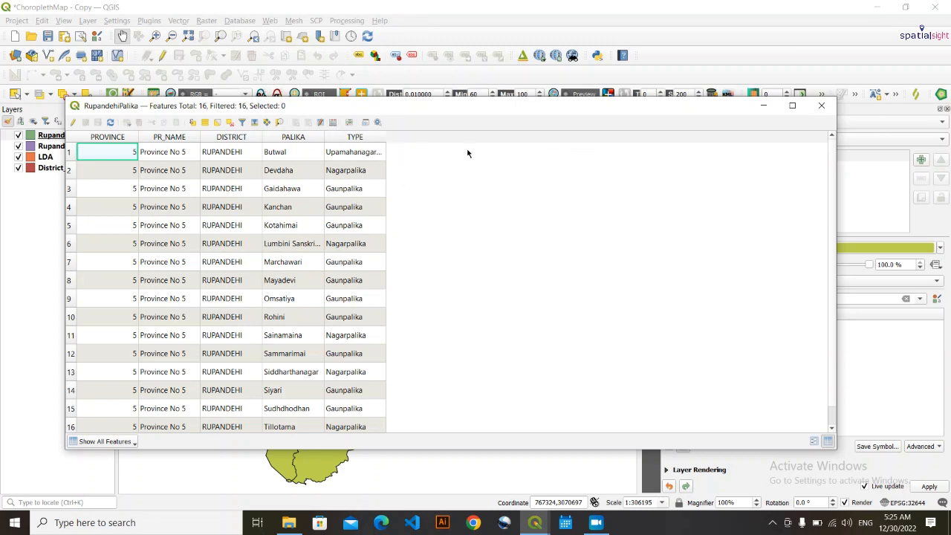
pyautogui.scroll(-1, 321, 240)
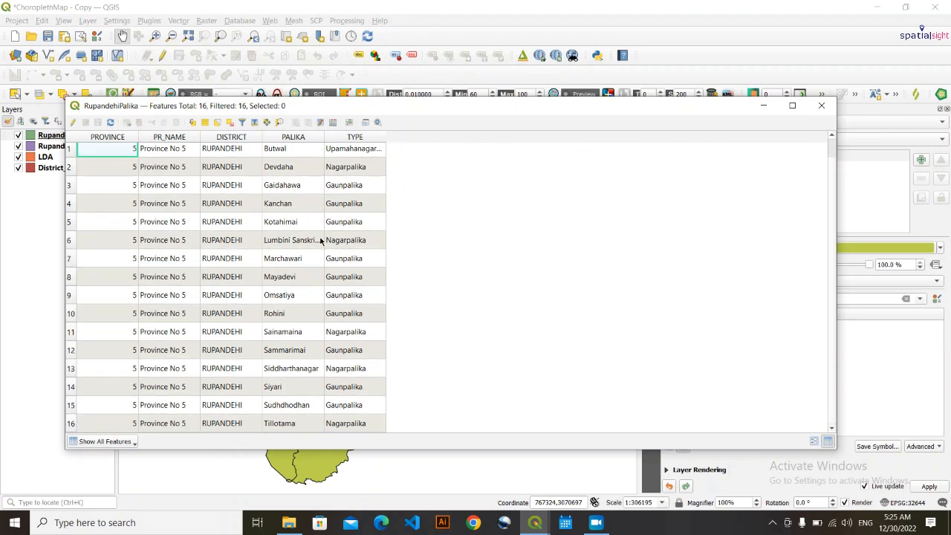
pyautogui.scroll(1, 325, 242)
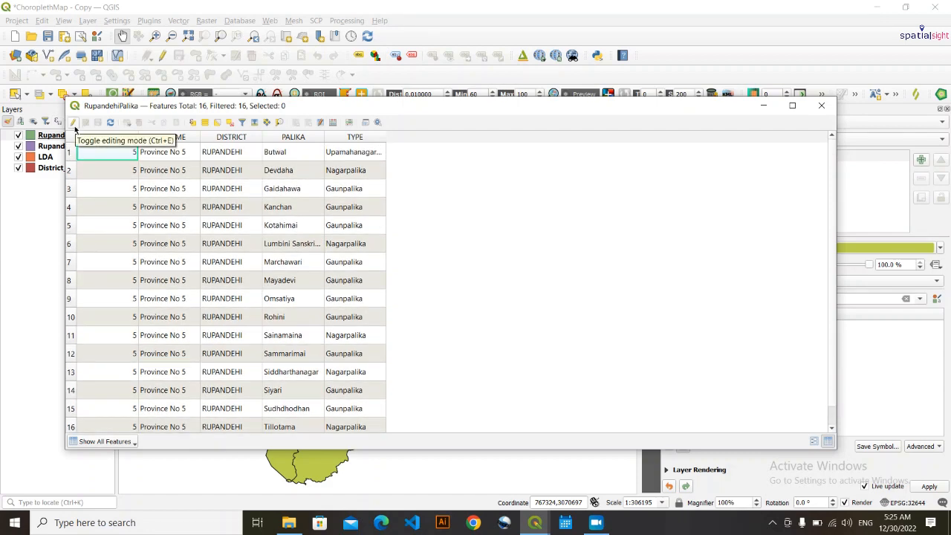
# Enable editing on the RupandehiPalika layer and add a whole number (integer) field named Pop with length 10.
pyautogui.click(73, 122)
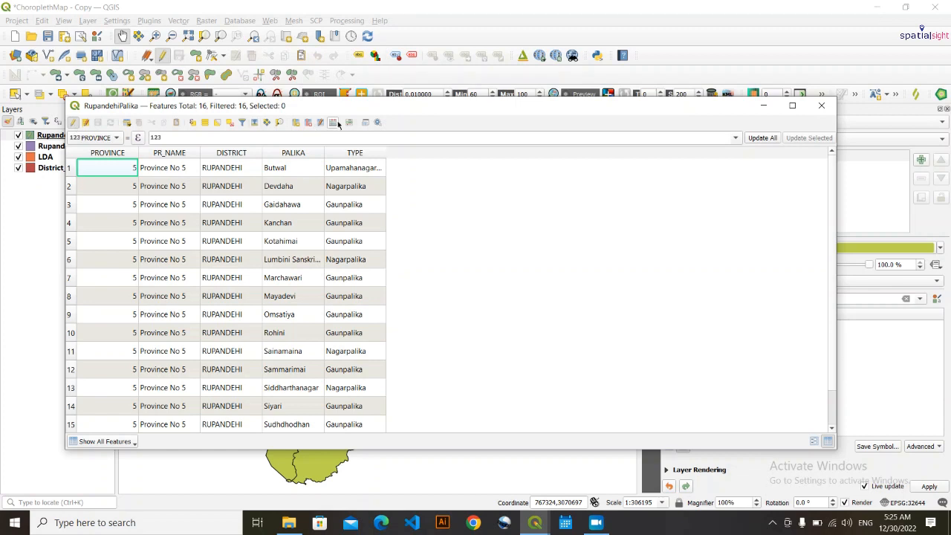
pyautogui.click(297, 122)
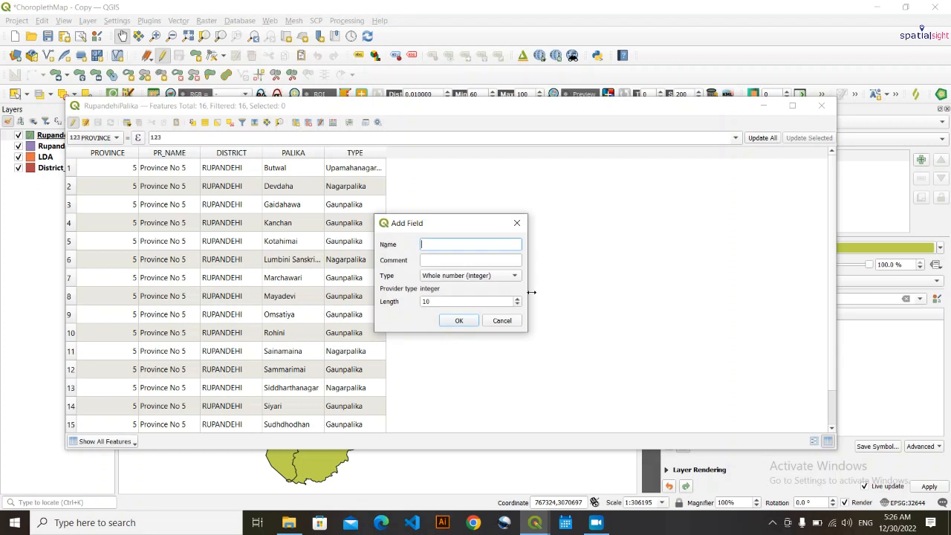
pyautogui.click(517, 223)
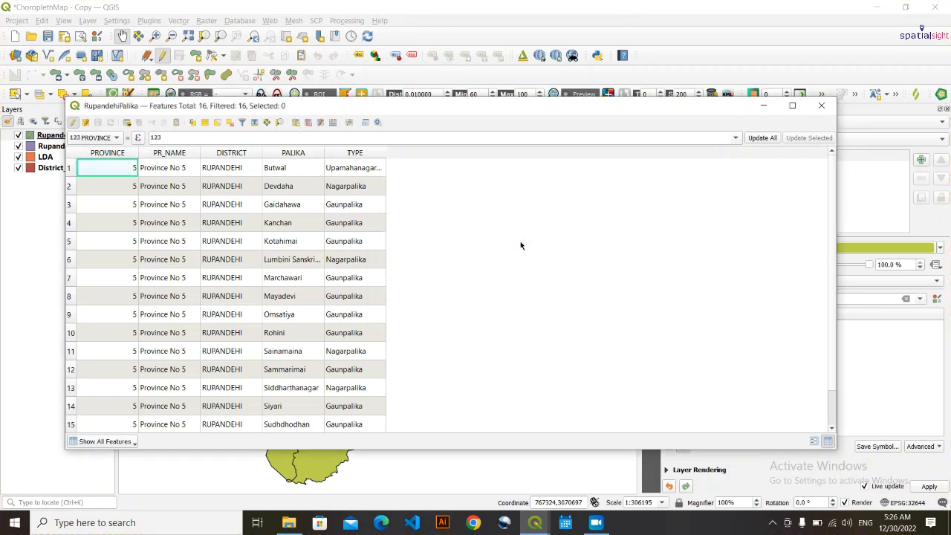
pyautogui.click(296, 123)
pyautogui.moveTo(437, 223); pyautogui.dragTo(448, 205)
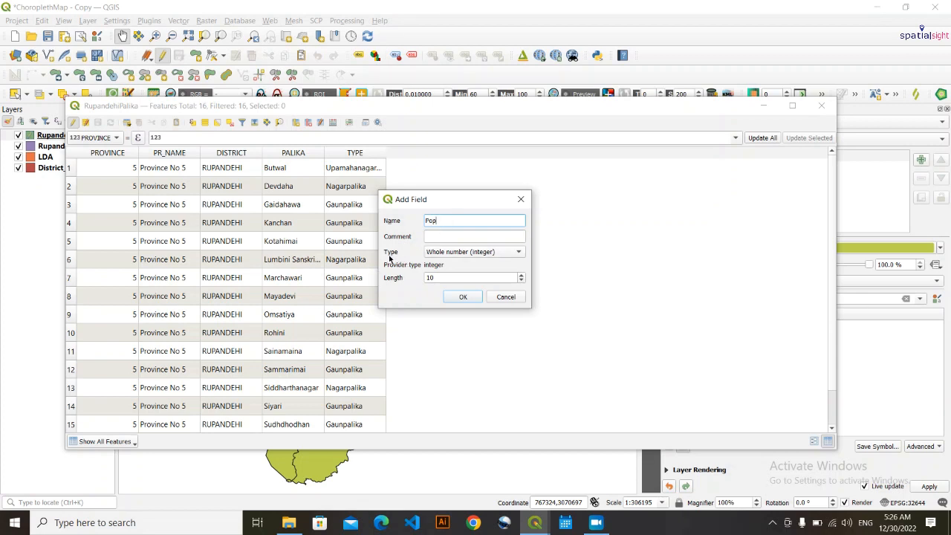
pyautogui.click(510, 255)
pyautogui.click(510, 253)
pyautogui.click(462, 297)
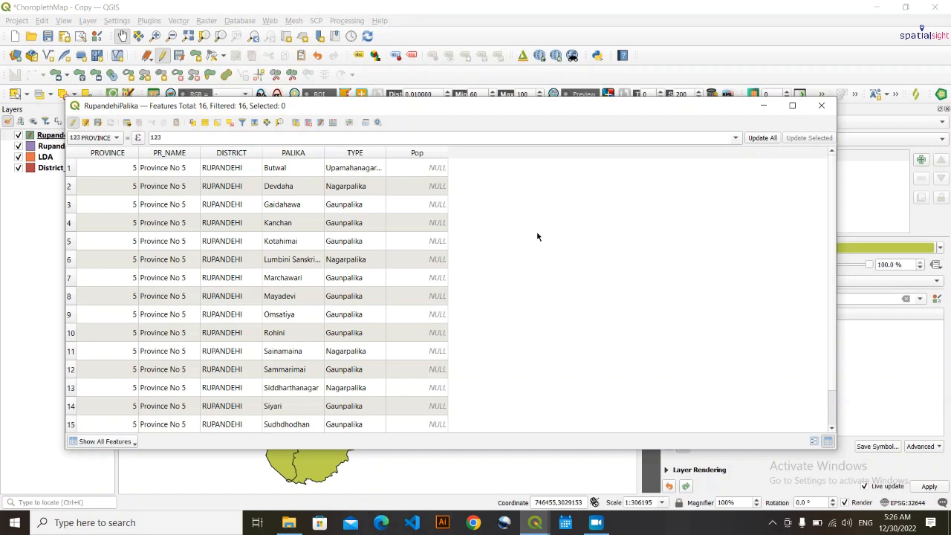
# Check the project's coordinate reference system in the project properties.
pyautogui.click(762, 110)
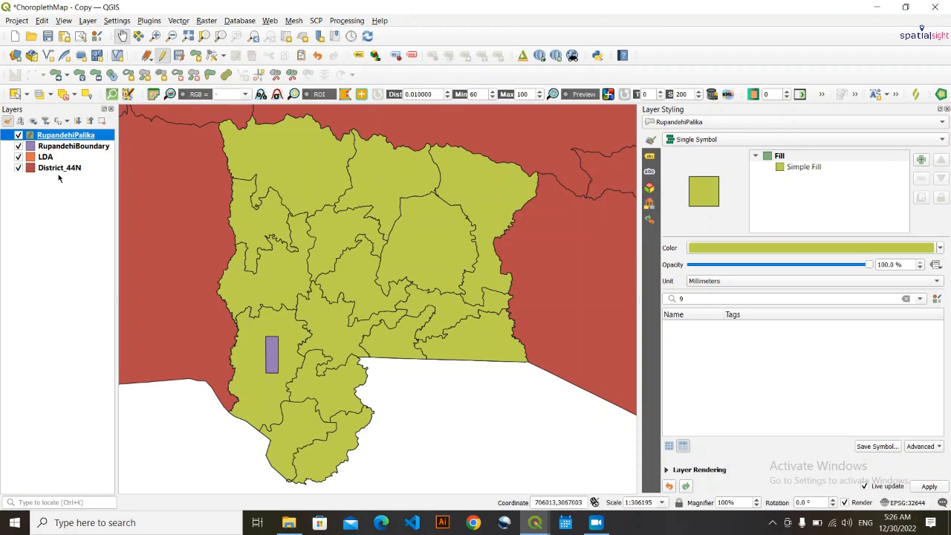
pyautogui.click(908, 503)
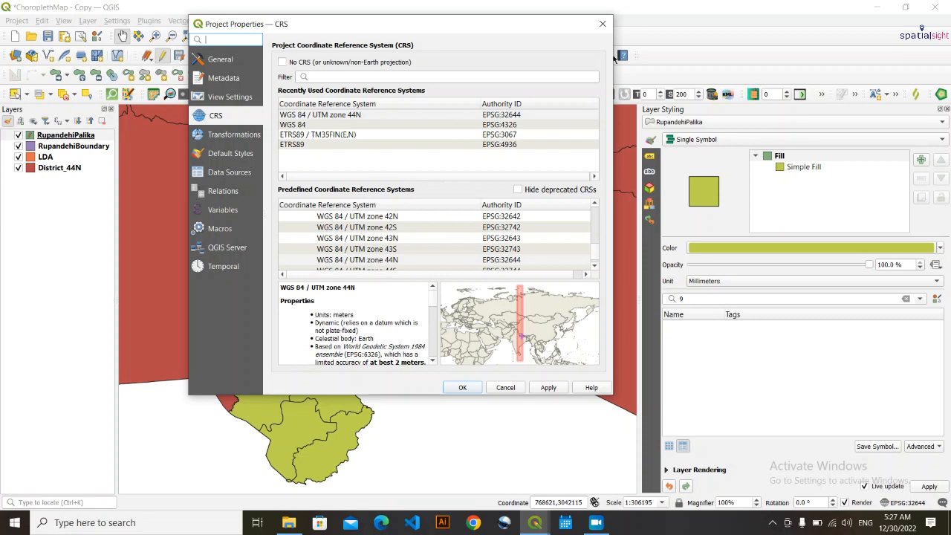
pyautogui.click(603, 24)
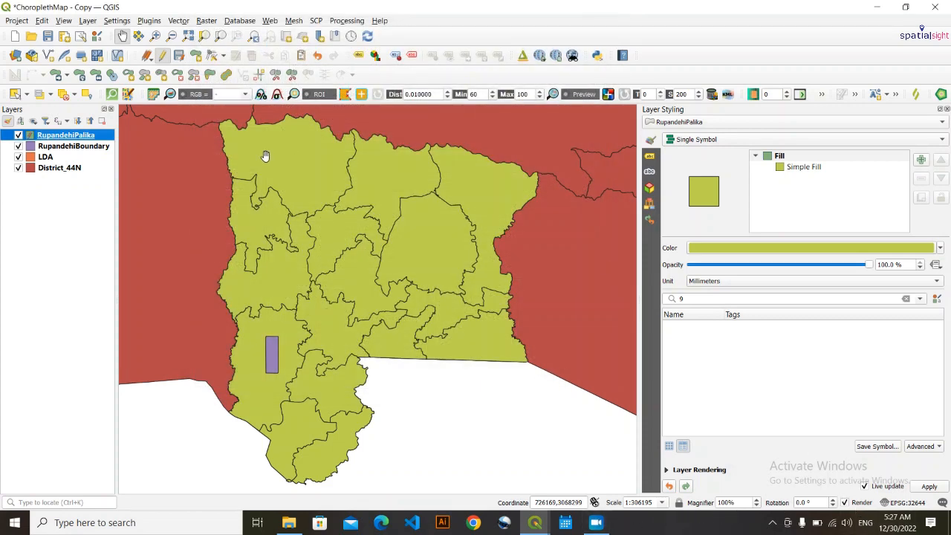
# Examine the RupandehiPalika layer's coordinate reference system and its units in the layer information.
pyautogui.doubleClick(63, 137)
pyautogui.click(67, 66)
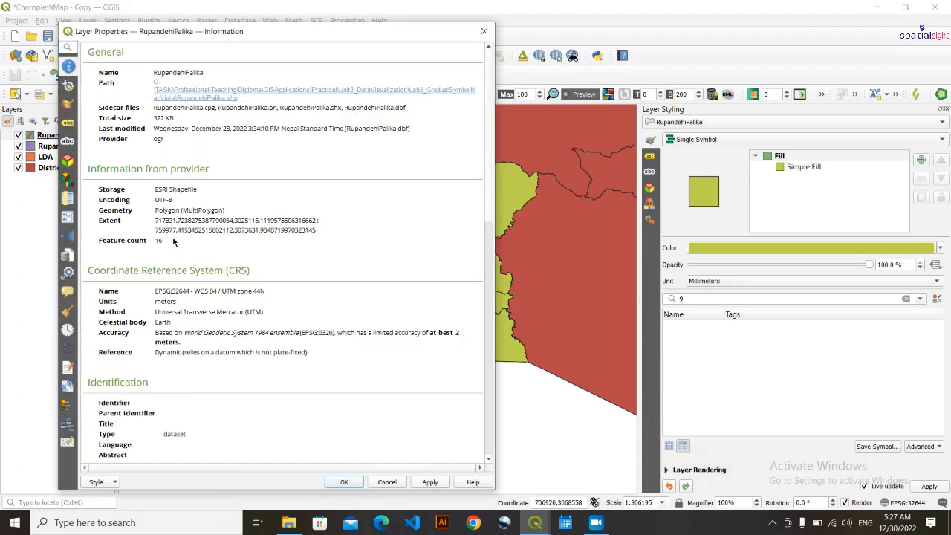
pyautogui.moveTo(177, 302); pyautogui.dragTo(155, 302)
pyautogui.click(167, 302)
pyautogui.doubleClick(165, 302)
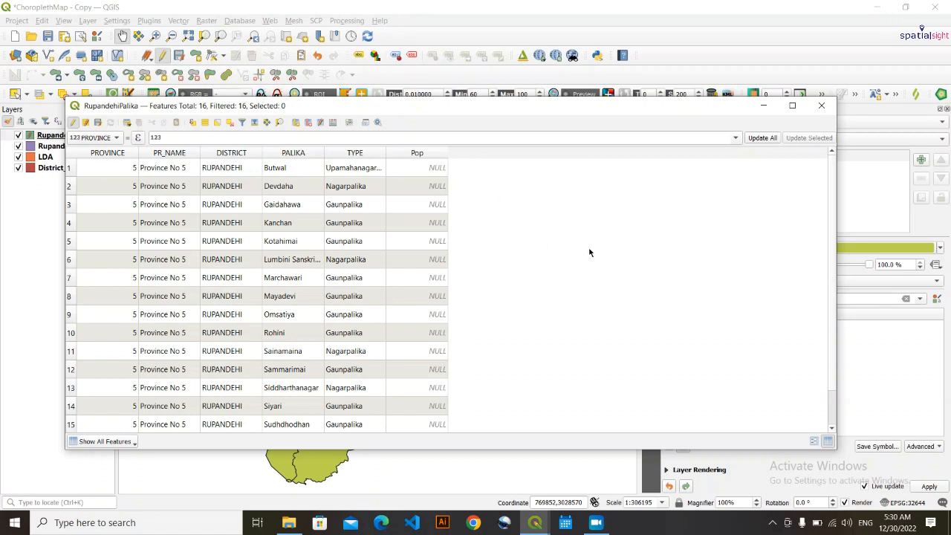
# Set up a new field in the Field Calculator named AreaKm2, type Decimal number (real), length 10, precision 2.
pyautogui.click(336, 124)
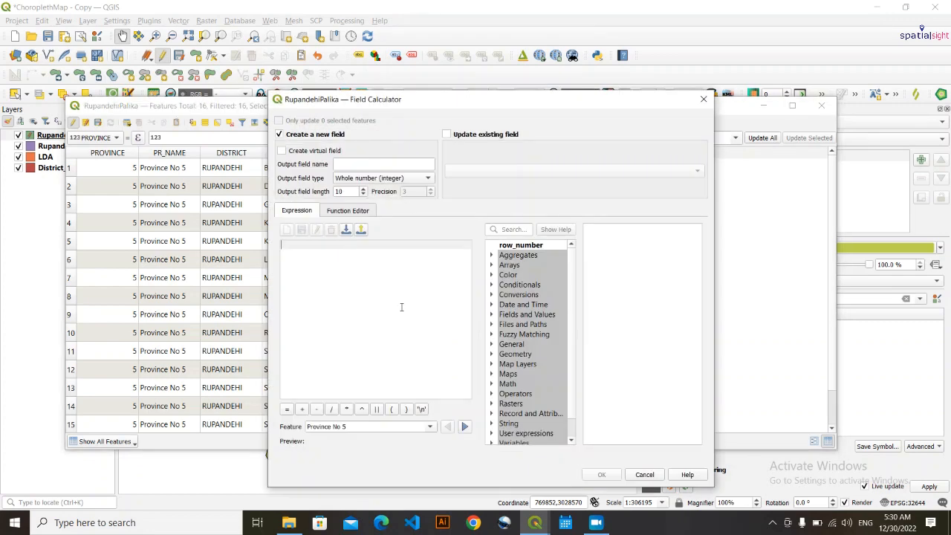
pyautogui.click(365, 162)
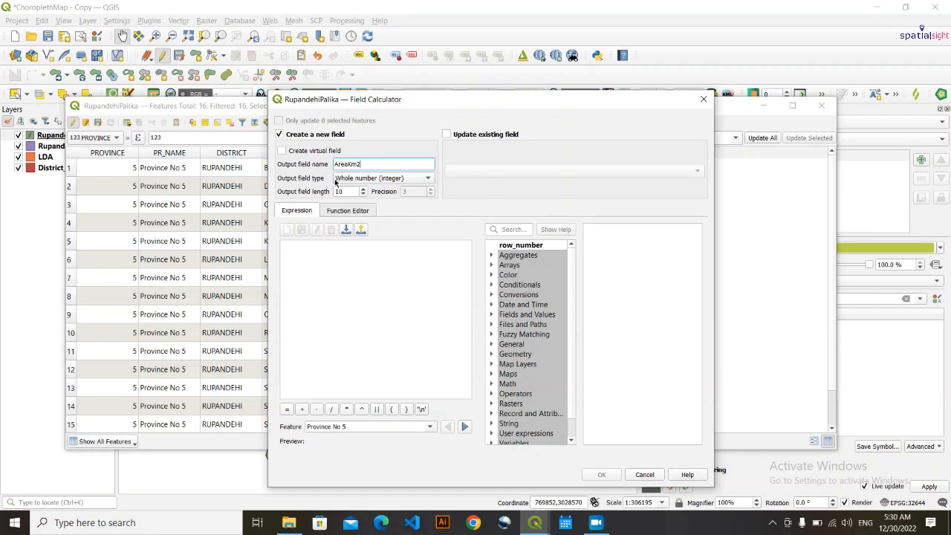
pyautogui.click(420, 180)
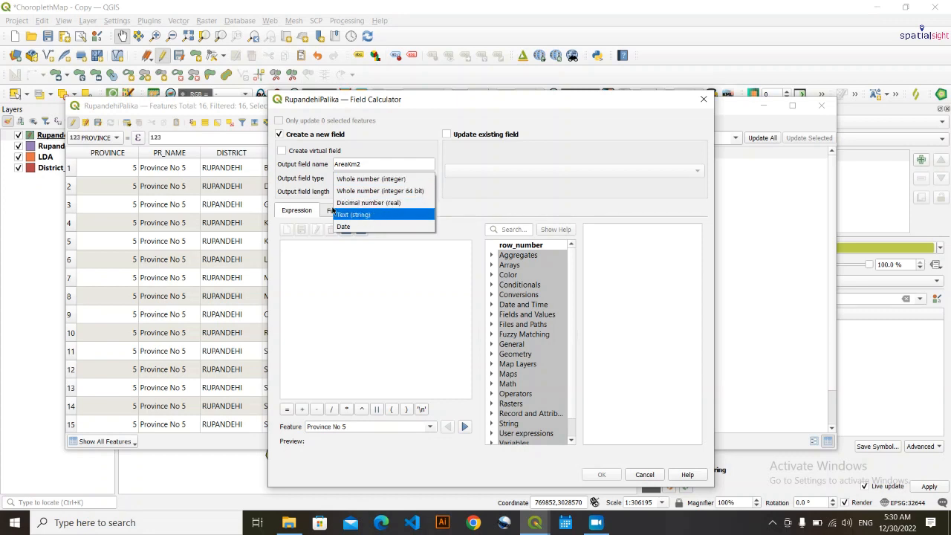
pyautogui.click(364, 203)
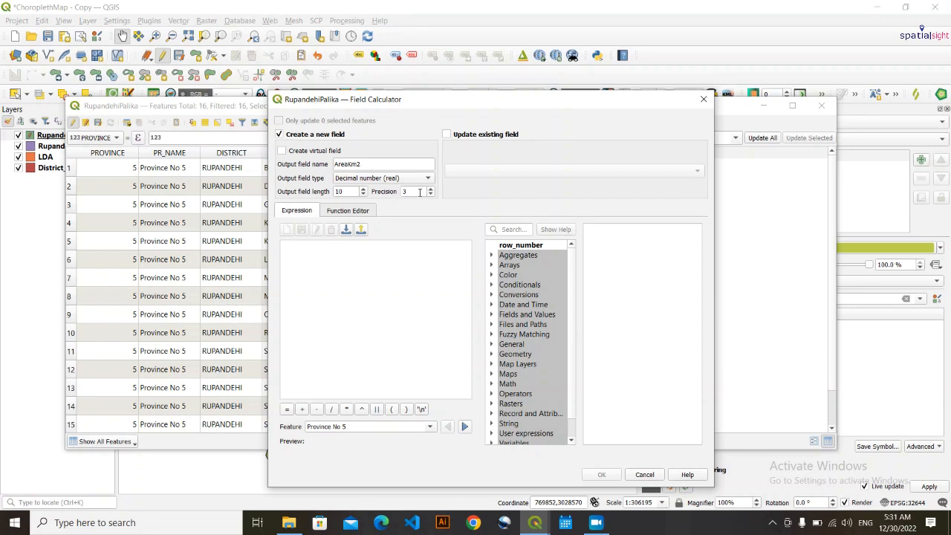
pyautogui.doubleClick(418, 192)
pyautogui.click(345, 193)
pyautogui.click(318, 277)
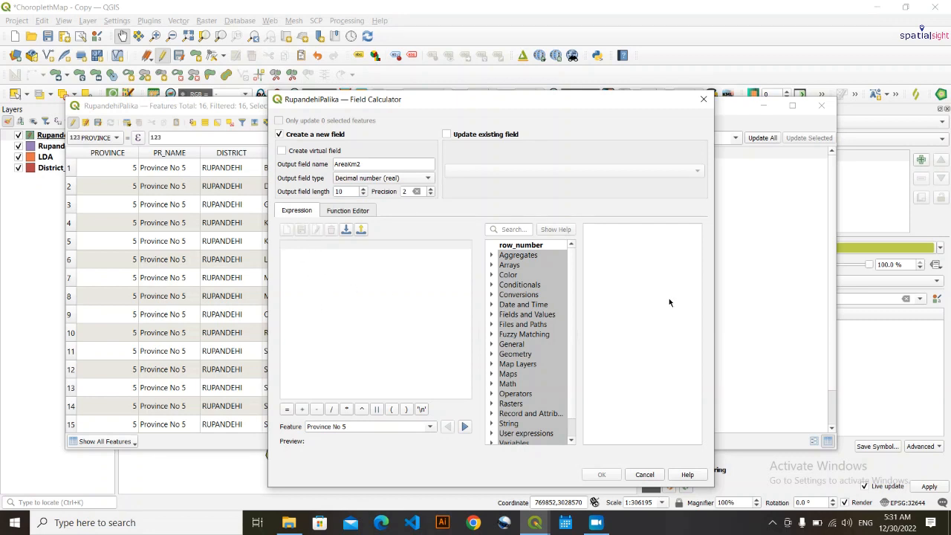
# Enter the expression $area/1000000 for the AreaKm2 field and create the field in the RupandehiPalika attribute table.
pyautogui.click(490, 354)
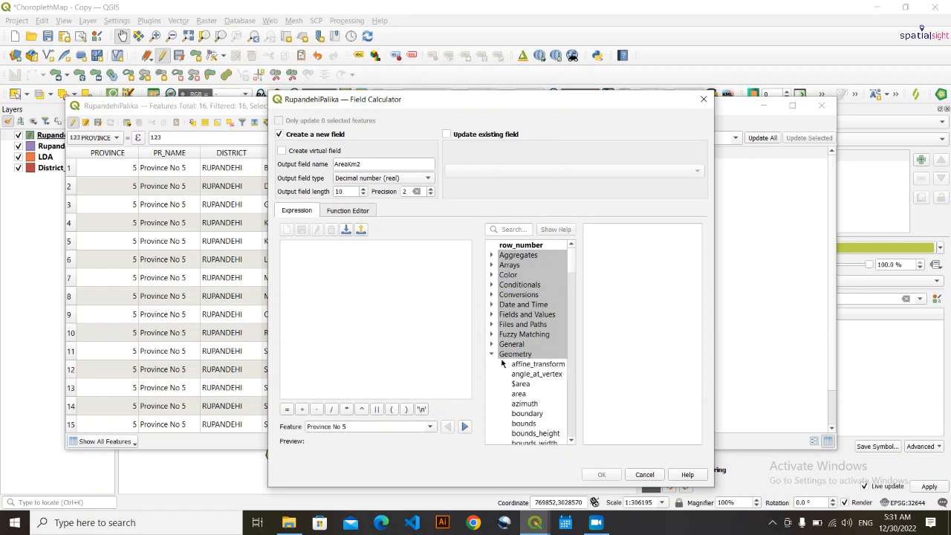
pyautogui.scroll(-1, 503, 361)
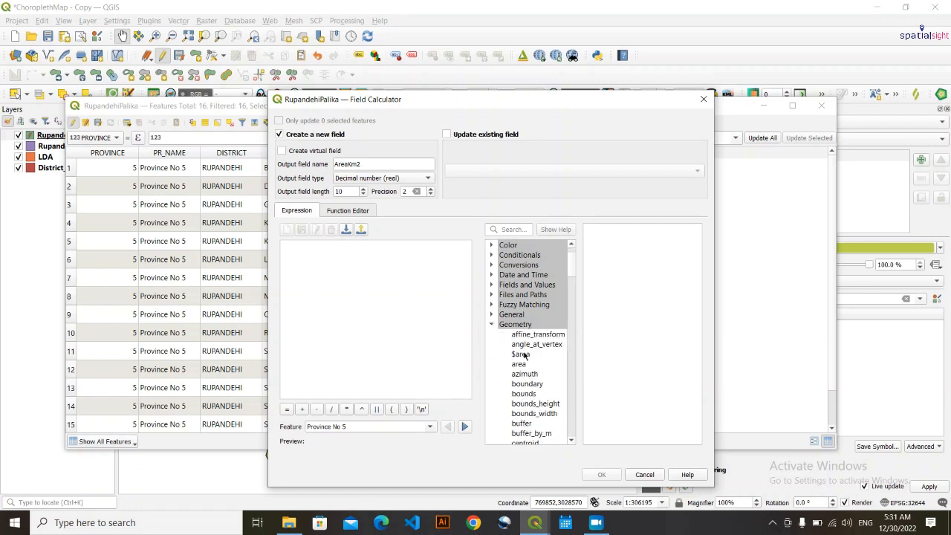
pyautogui.doubleClick(522, 354)
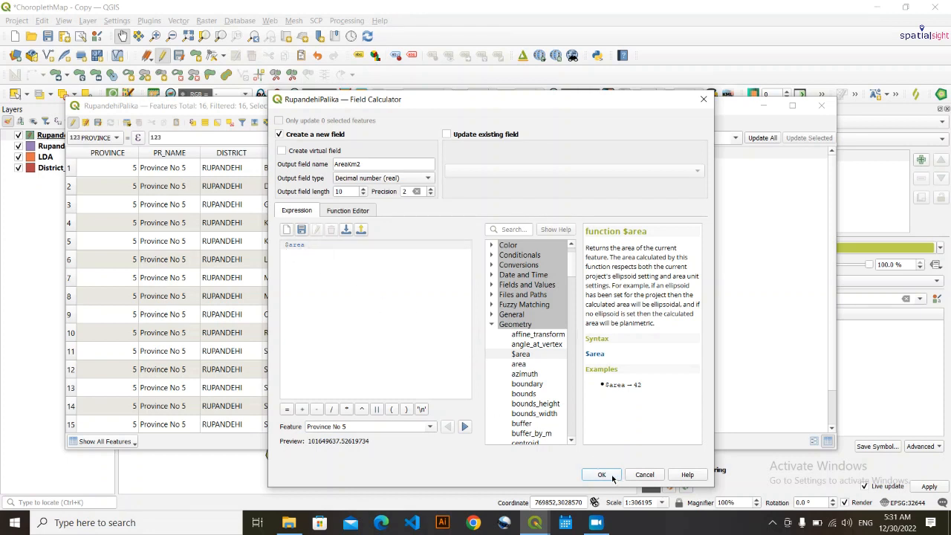
pyautogui.moveTo(591, 102); pyautogui.dragTo(185, 194)
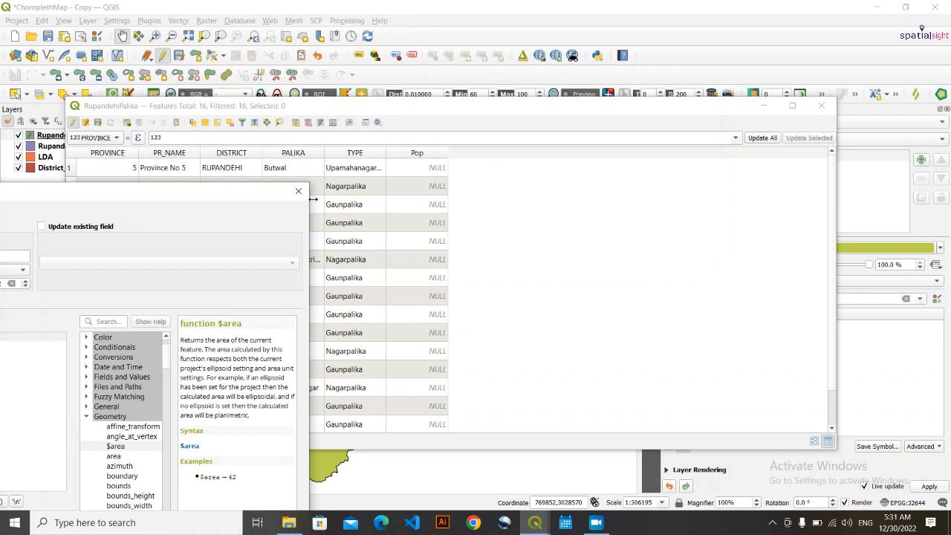
pyautogui.moveTo(251, 196); pyautogui.dragTo(276, 183)
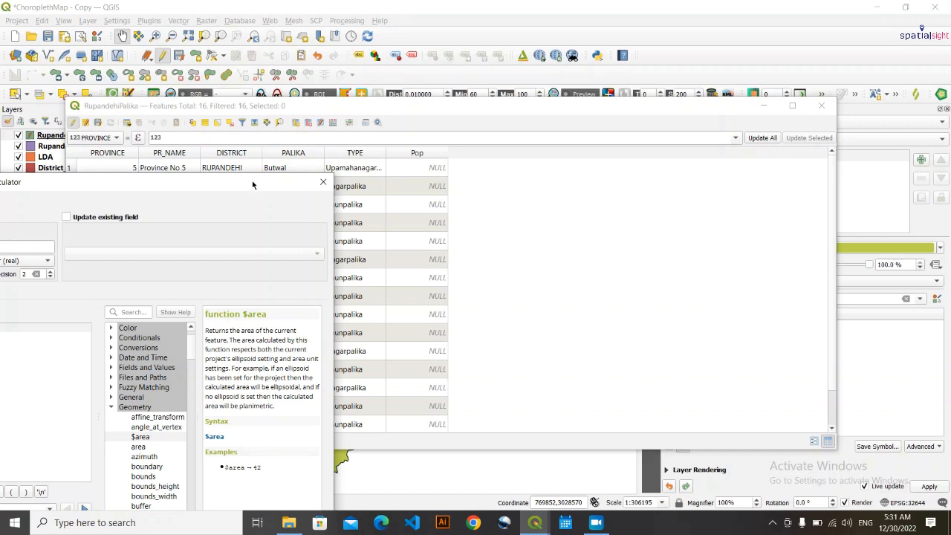
pyautogui.moveTo(253, 184); pyautogui.dragTo(575, 81)
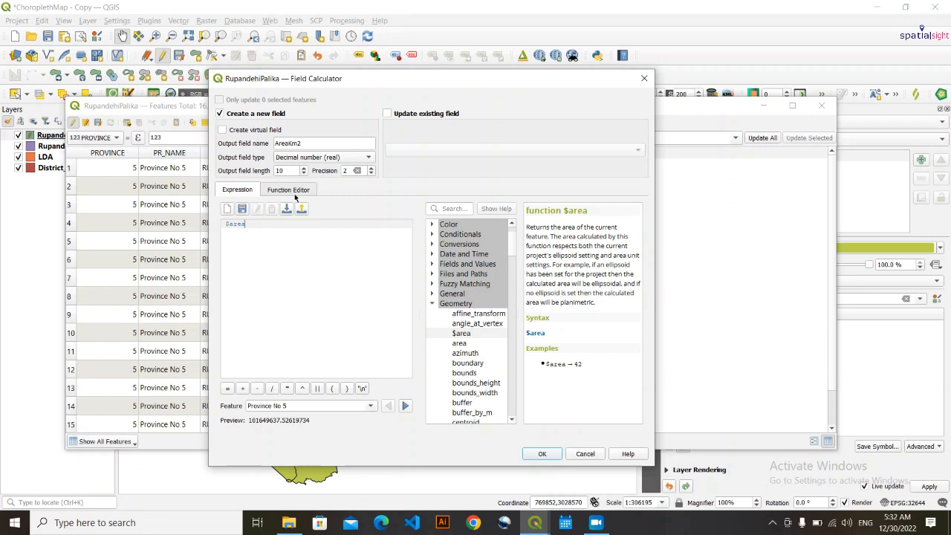
pyautogui.write('/1000000')
pyautogui.click(541, 453)
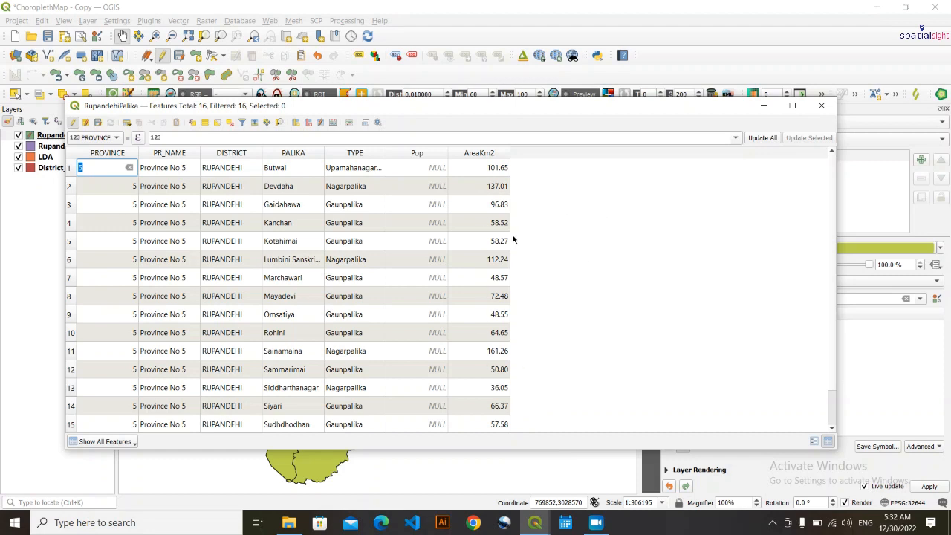
pyautogui.press('Escape')
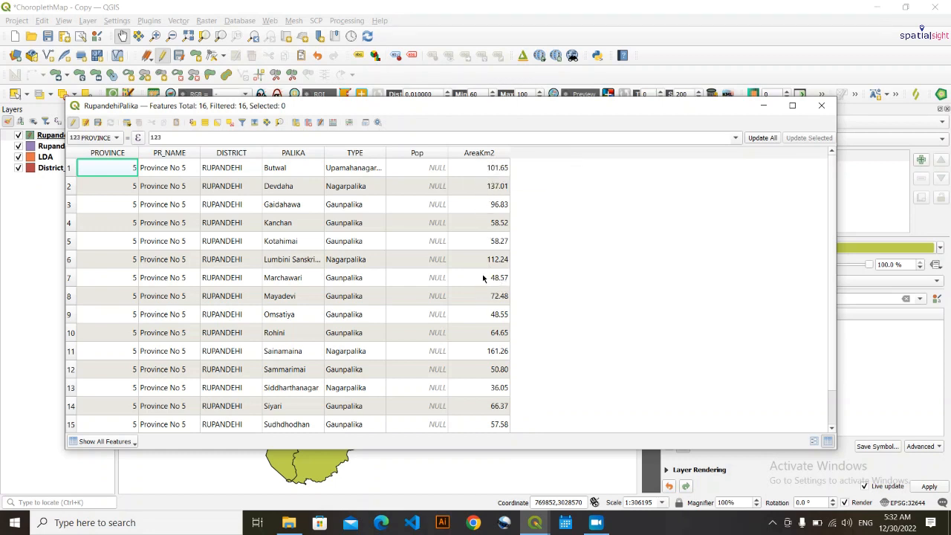
# Widen the TYPE column of the attribute table moderately so that its longest entry fits, and look through the rows.
pyautogui.scroll(-1, 483, 278)
pyautogui.scroll(1, 482, 273)
pyautogui.scroll(-1, 481, 209)
pyautogui.scroll(1, 485, 216)
pyautogui.moveTo(386, 152); pyautogui.dragTo(450, 154)
pyautogui.scroll(-1, 380, 297)
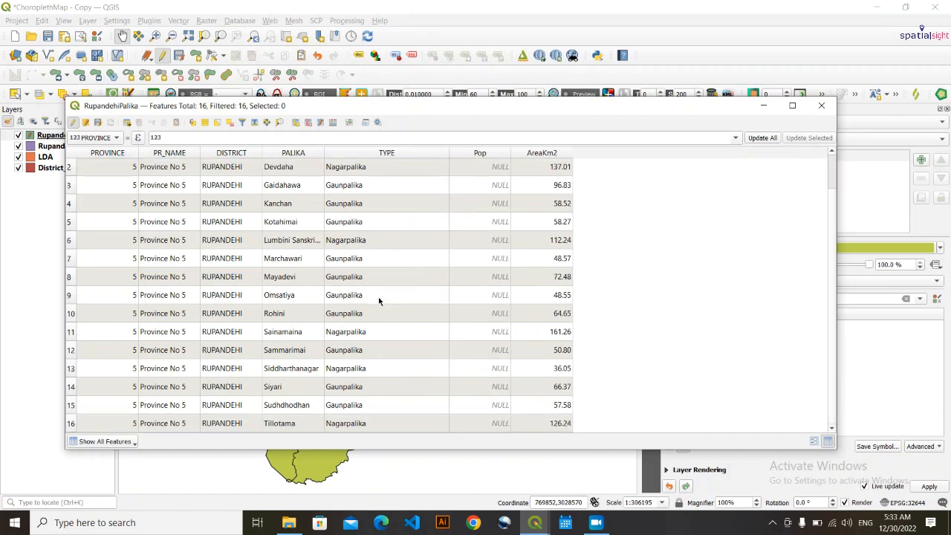
pyautogui.scroll(1, 378, 301)
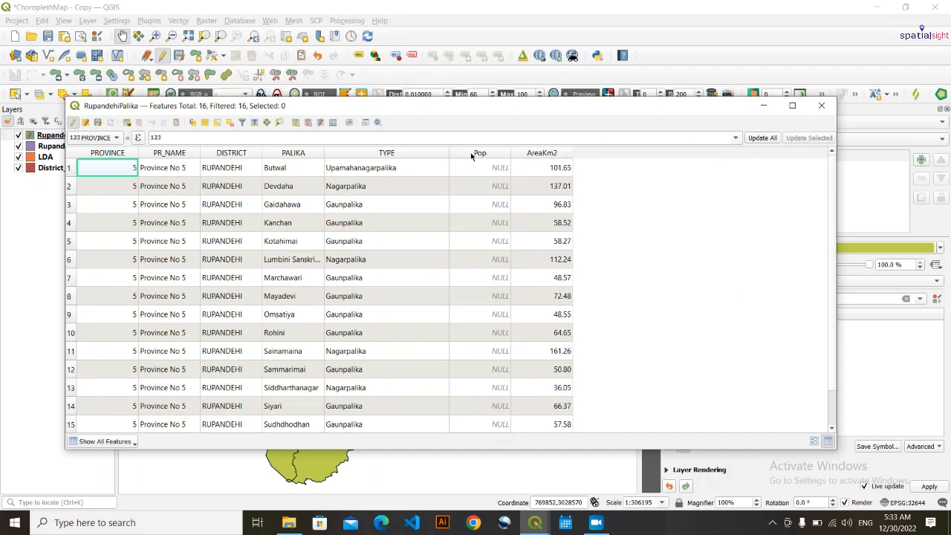
pyautogui.moveTo(448, 153); pyautogui.dragTo(416, 153)
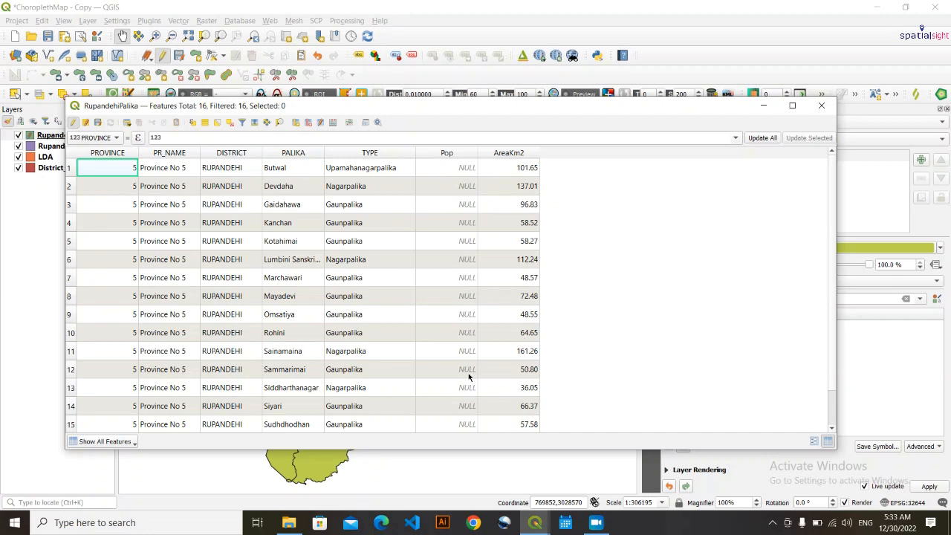
# Open the preliminary census 2021 annex workbook from the Downloads folder in Excel, dismiss the activation notice and maximize the workbook.
pyautogui.click(290, 525)
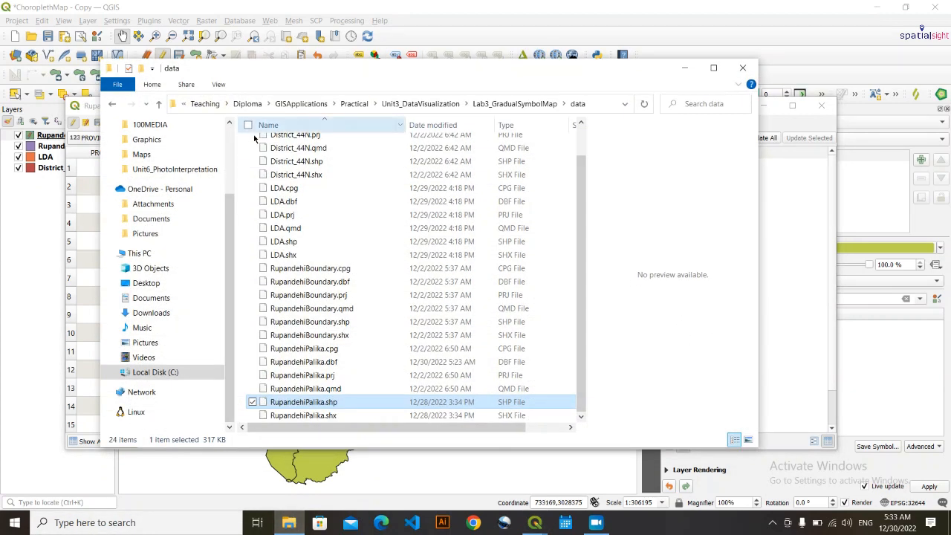
pyautogui.scroll(3, 157, 188)
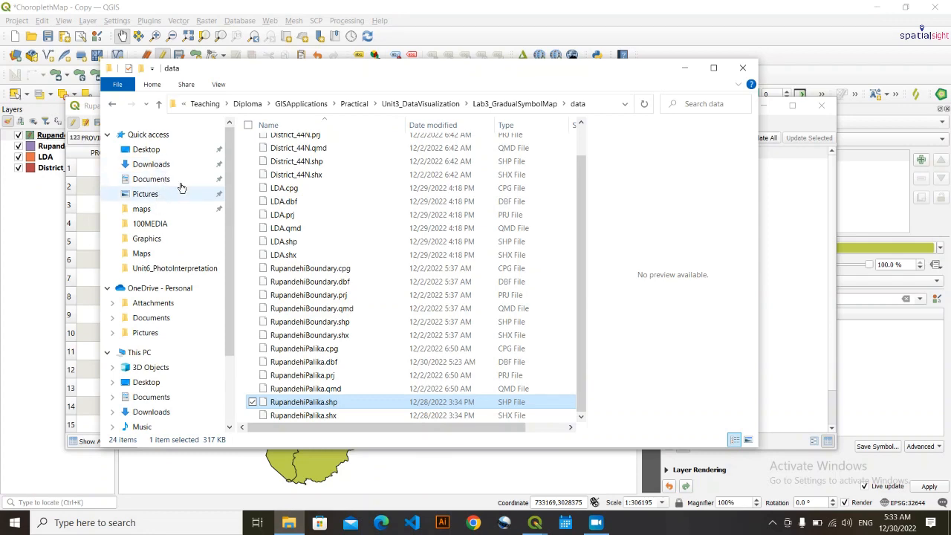
pyautogui.click(152, 163)
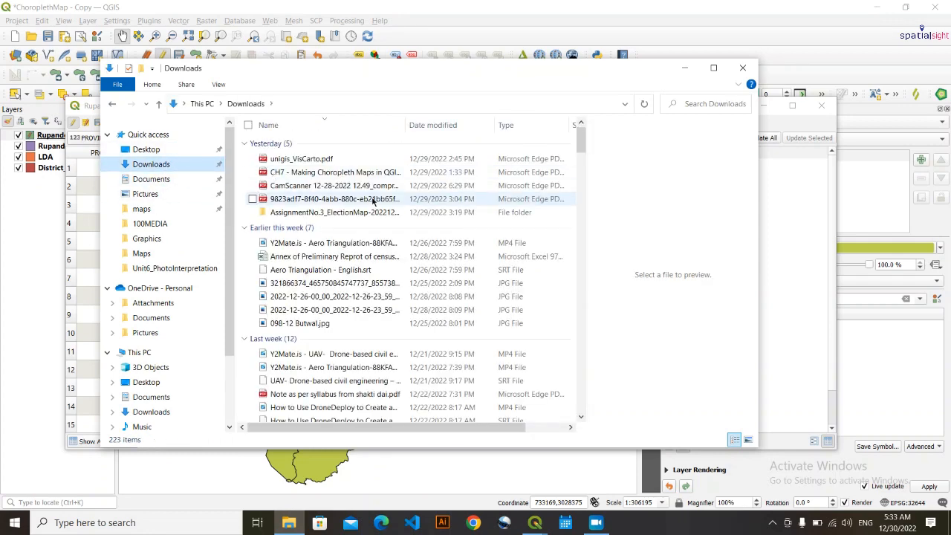
pyautogui.click(339, 258)
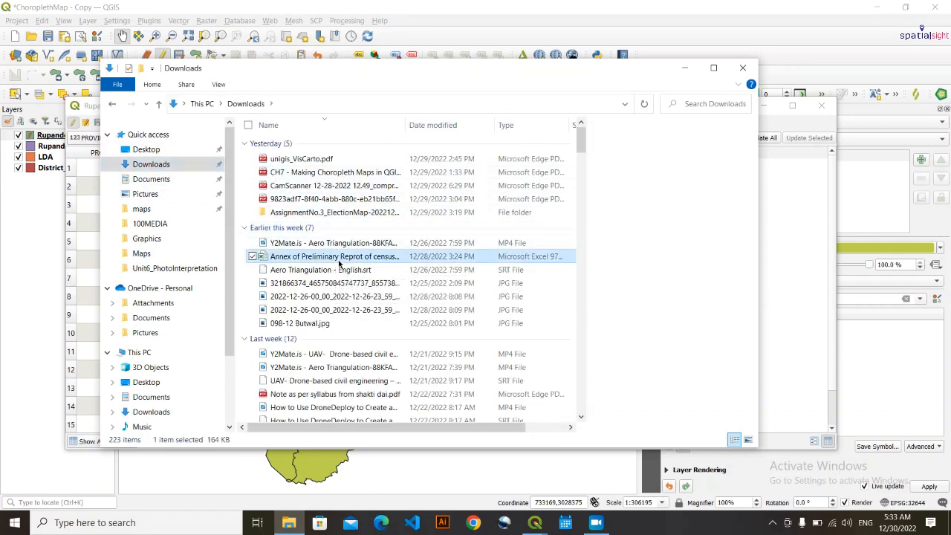
pyautogui.doubleClick(339, 256)
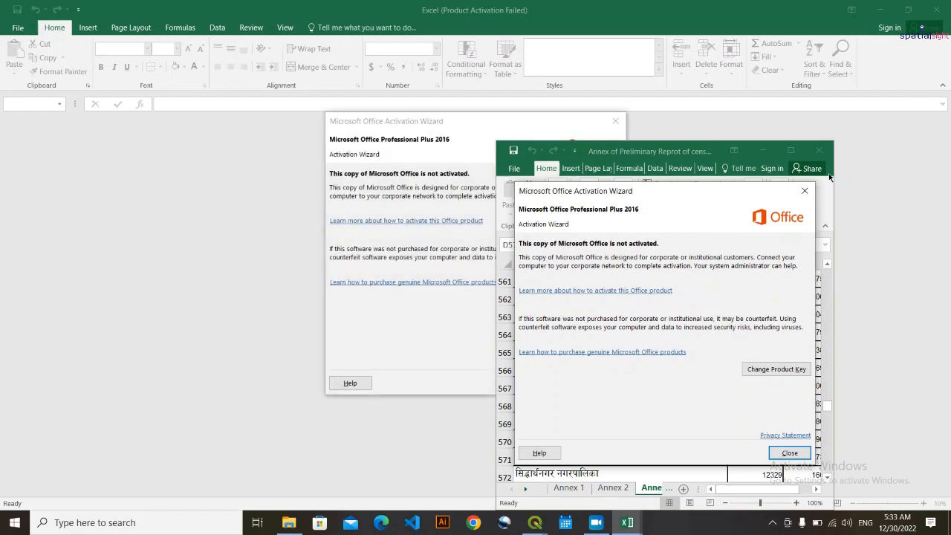
pyautogui.click(615, 120)
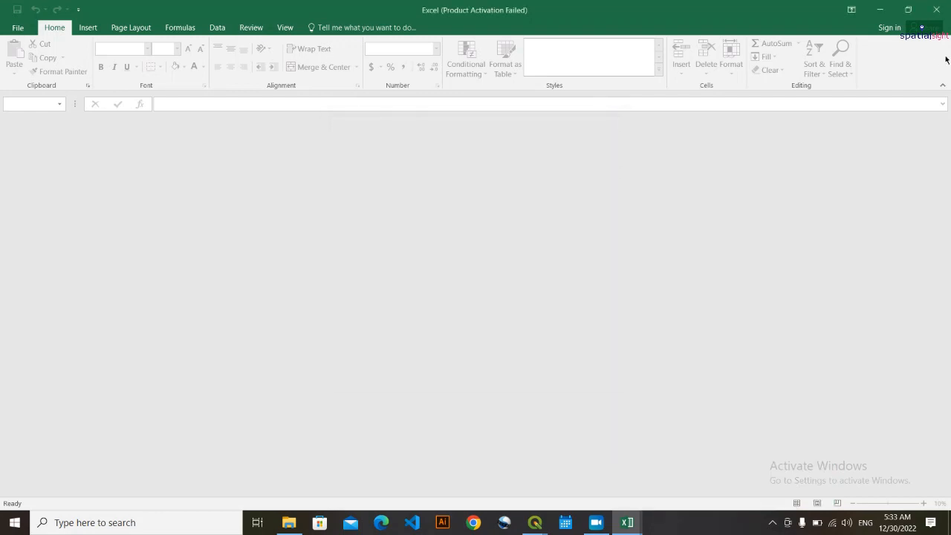
pyautogui.click(938, 10)
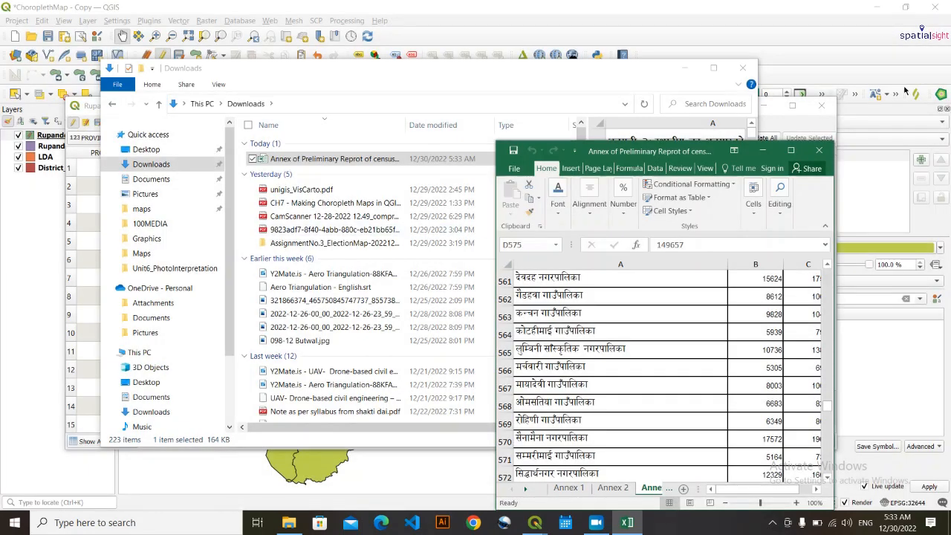
pyautogui.click(790, 150)
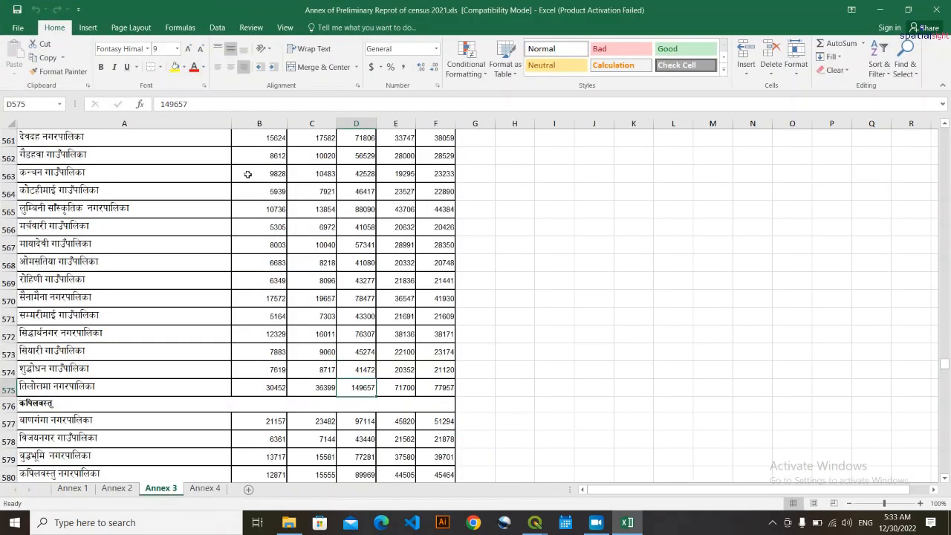
# Examine the Annex 3 column headings and the Rupandehi municipality rows to identify the total population column.
pyautogui.scroll(3, 282, 219)
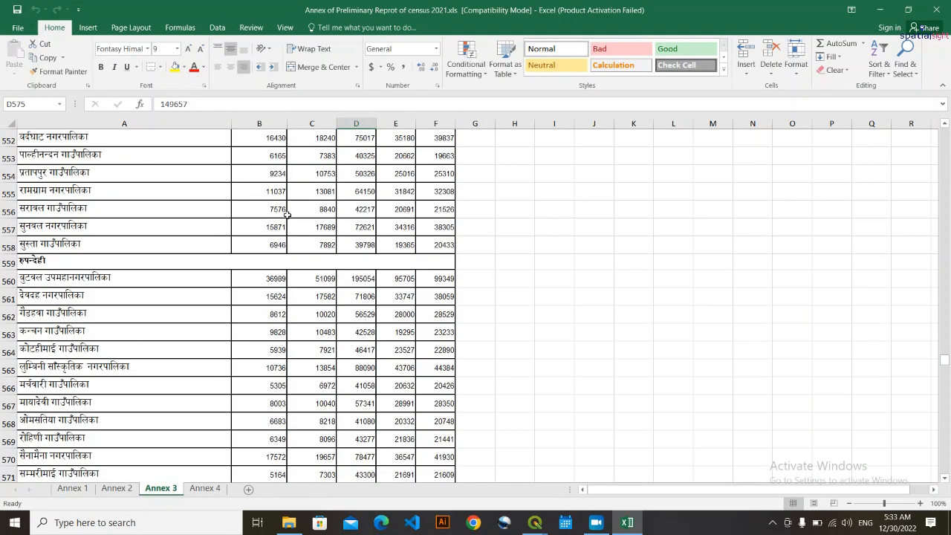
pyautogui.scroll(-2, 287, 216)
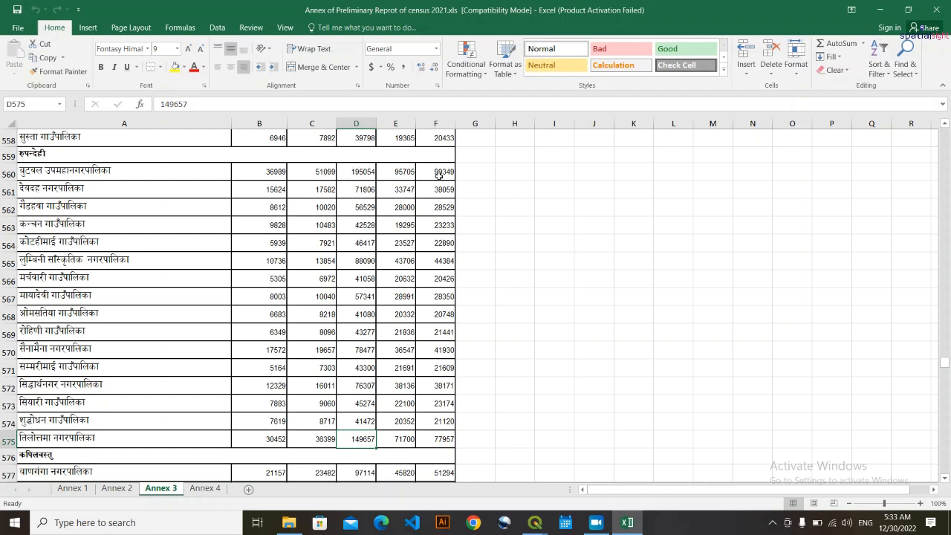
pyautogui.moveTo(941, 359); pyautogui.dragTo(943, 134)
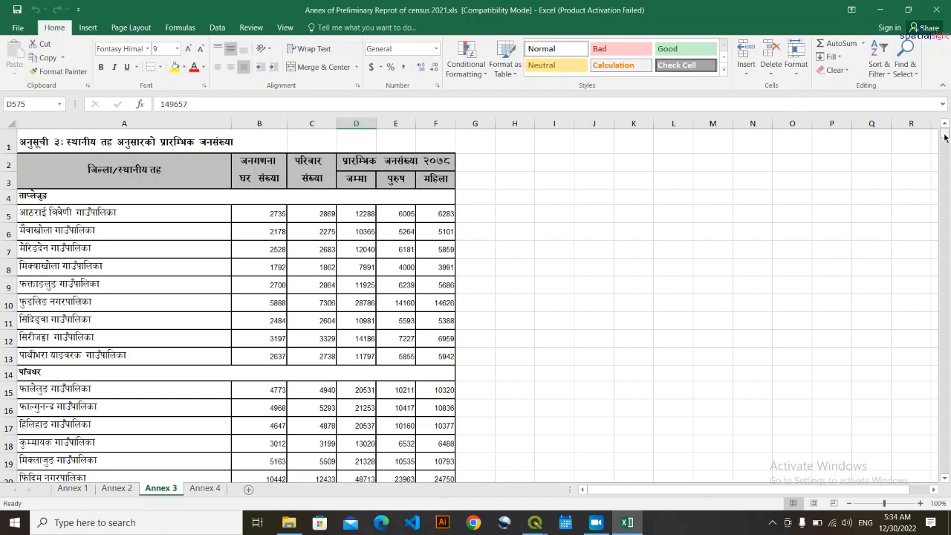
pyautogui.moveTo(944, 136); pyautogui.dragTo(944, 364)
pyautogui.scroll(1, 356, 375)
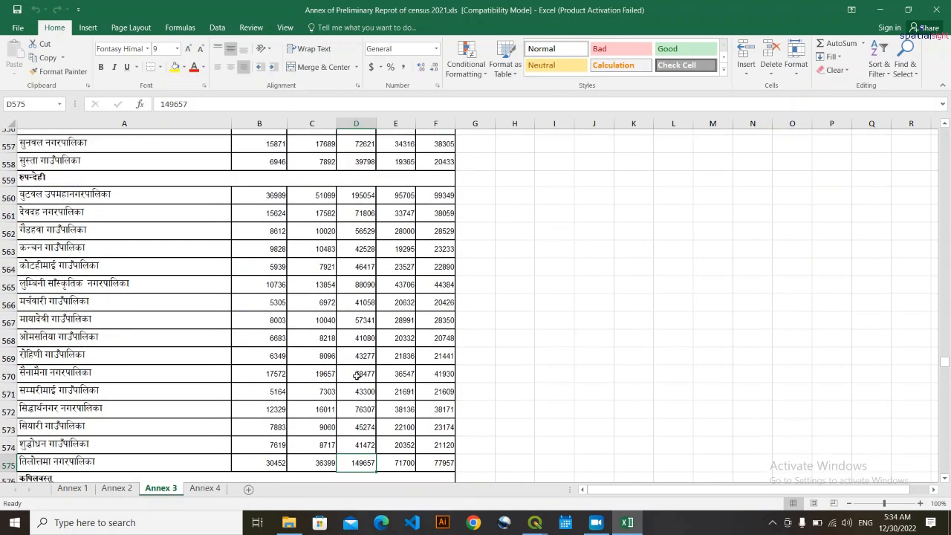
pyautogui.scroll(2, 356, 376)
pyautogui.scroll(-3, 359, 364)
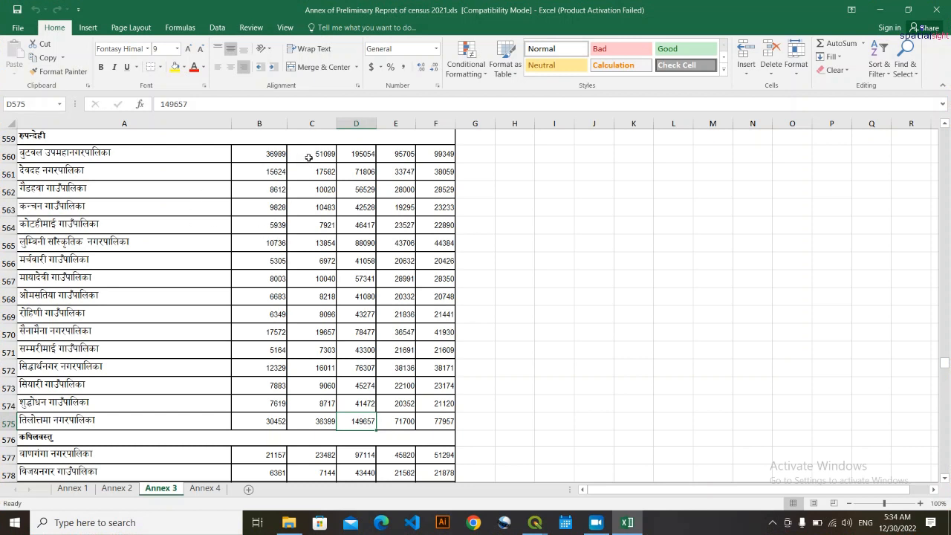
# Transfer Butwal's total population from the census sheet to its Pop cell in the QGIS attribute table, setting it to 195054.
pyautogui.doubleClick(347, 154)
pyautogui.doubleClick(346, 154)
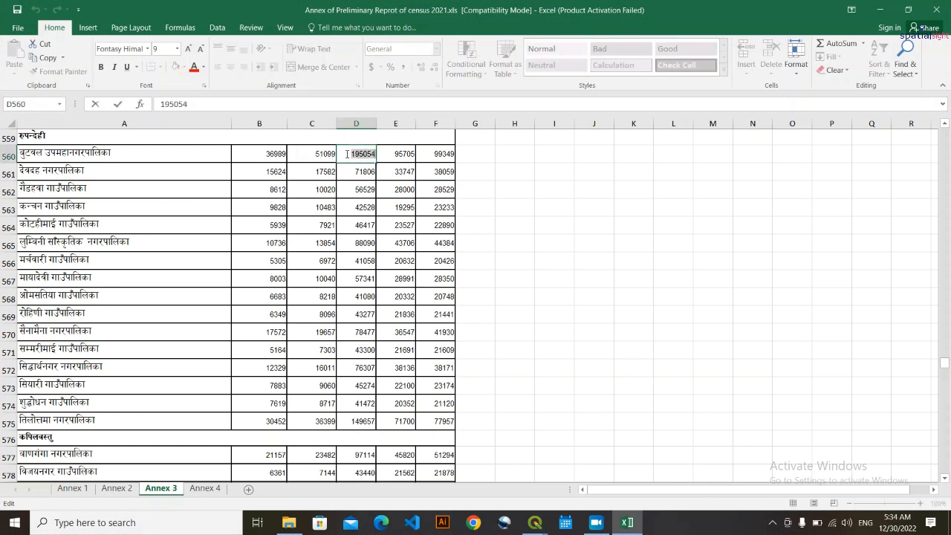
pyautogui.moveTo(536, 520)
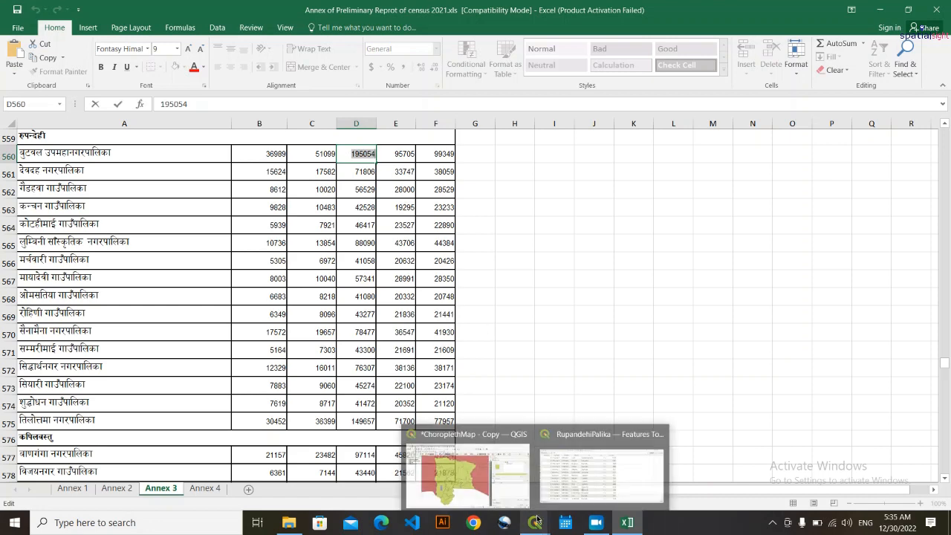
pyautogui.click(569, 482)
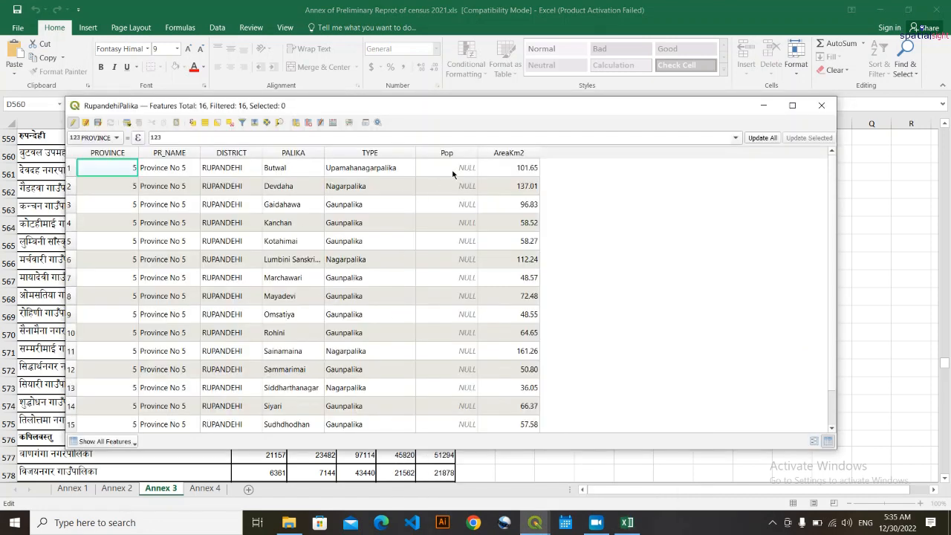
pyautogui.click(75, 123)
pyautogui.doubleClick(460, 168)
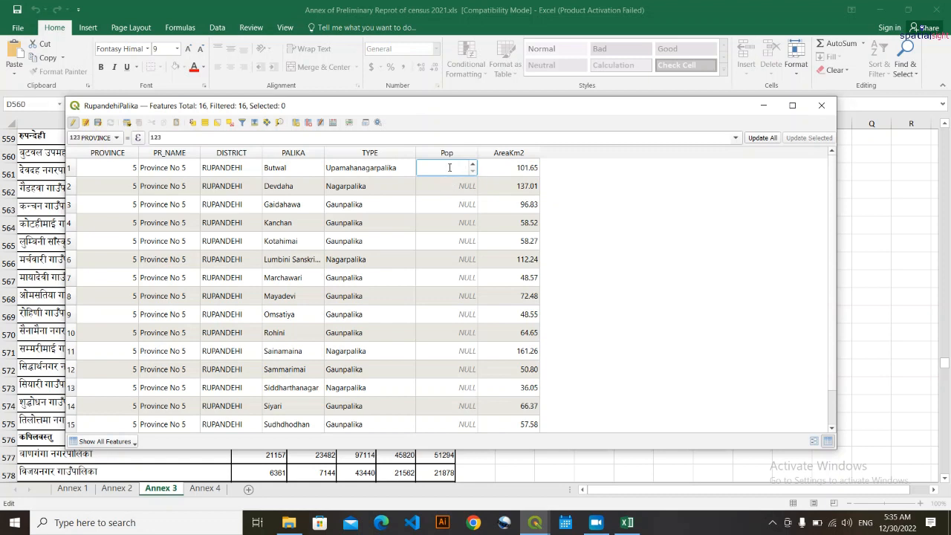
pyautogui.write('195054')
pyautogui.press('Return')
# Copy Devdaha's total population, 71806, from the Excel census sheet into its Pop cell in the QGIS attribute table.
pyautogui.click(637, 527)
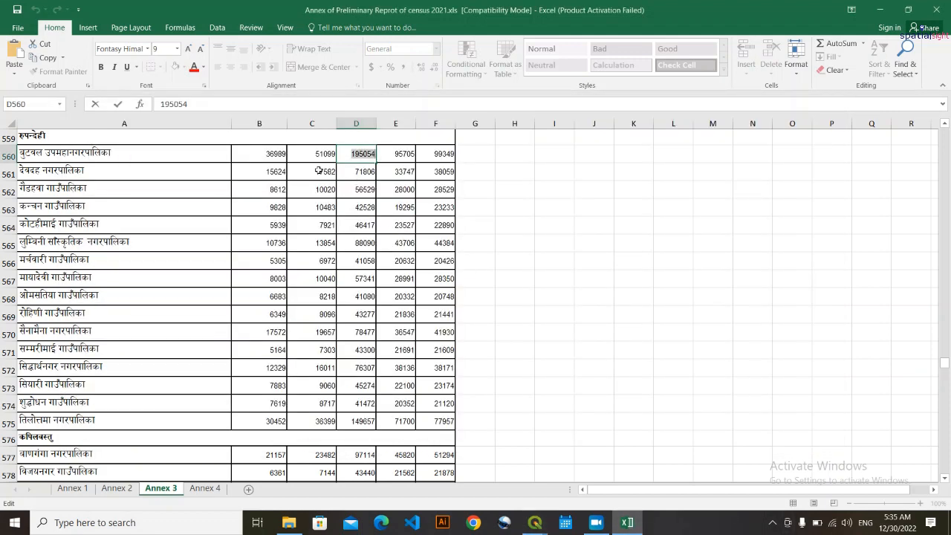
pyautogui.doubleClick(365, 172)
pyautogui.hotkey('ctrl', 'c')
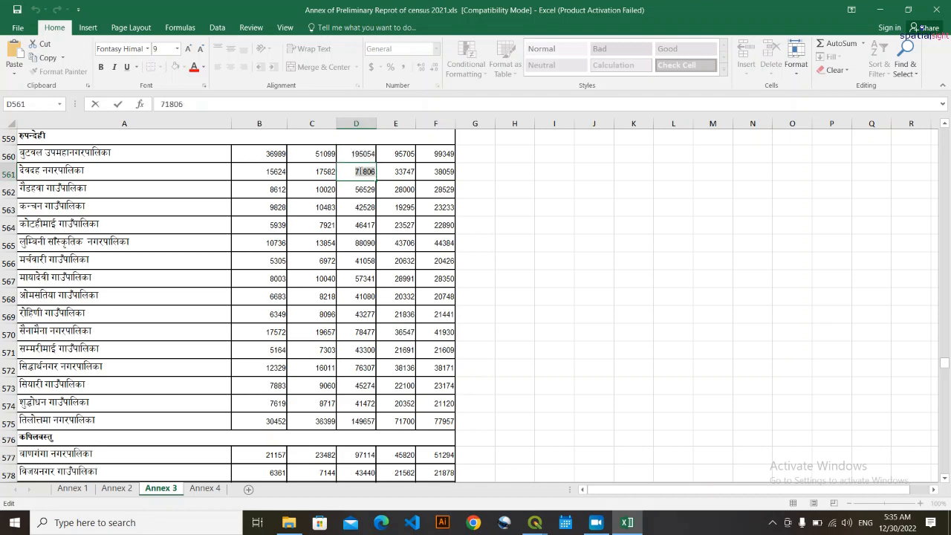
pyautogui.click(530, 526)
pyautogui.doubleClick(462, 187)
pyautogui.hotkey('ctrl', 'v')
# Copy Gaidahawa's total population, 56529, from the Excel census sheet into its Pop cell in the QGIS attribute table.
pyautogui.click(630, 524)
pyautogui.doubleClick(364, 190)
pyautogui.hotkey('ctrl', 'c')
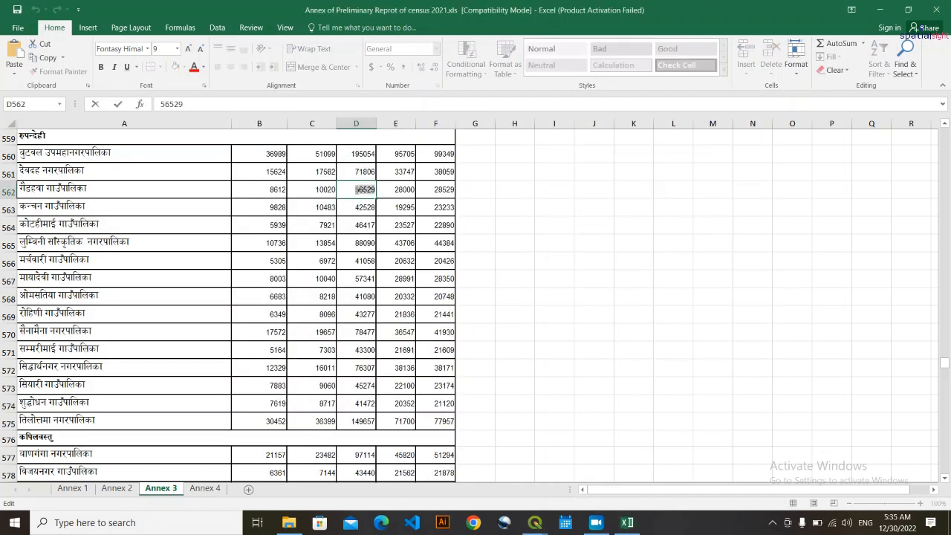
pyautogui.click(534, 522)
pyautogui.doubleClick(453, 202)
pyautogui.hotkey('ctrl', 'v')
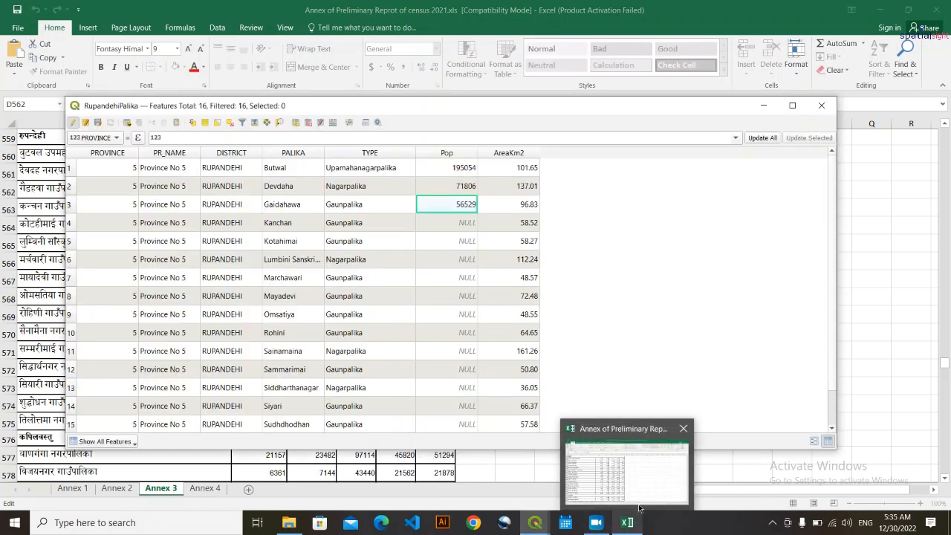
# Copy Kanchan's total population, 42528, from the Excel census sheet into its Pop cell in the QGIS attribute table.
pyautogui.click(630, 524)
pyautogui.doubleClick(359, 208)
pyautogui.hotkey('ctrl', 'c')
pyautogui.click(535, 522)
pyautogui.doubleClick(452, 219)
pyautogui.hotkey('ctrl', 'v')
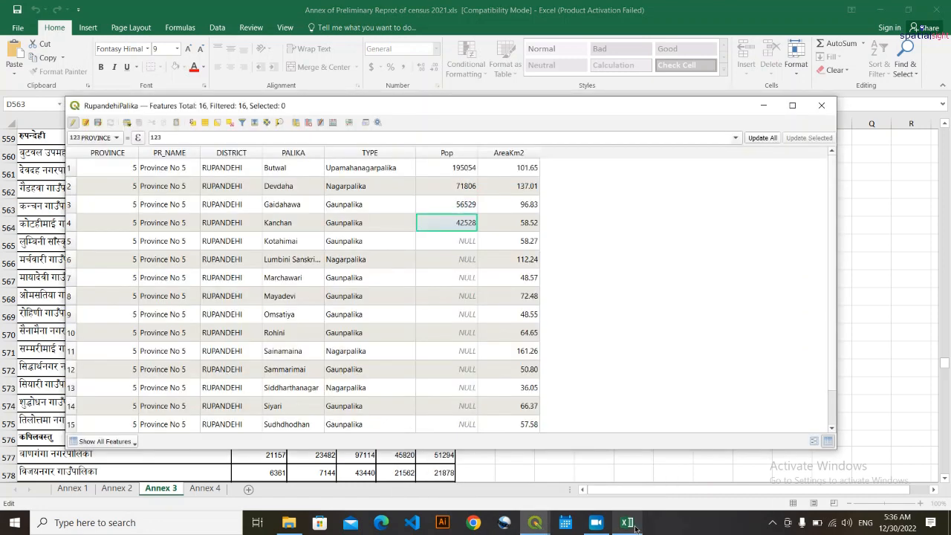
# Copy Kotahimai's total population, 46417, from the Excel census sheet into its Pop cell in the QGIS attribute table.
pyautogui.click(628, 523)
pyautogui.doubleClick(363, 225)
pyautogui.hotkey('ctrl', 'c')
pyautogui.click(535, 522)
pyautogui.doubleClick(445, 236)
pyautogui.hotkey('ctrl', 'v')
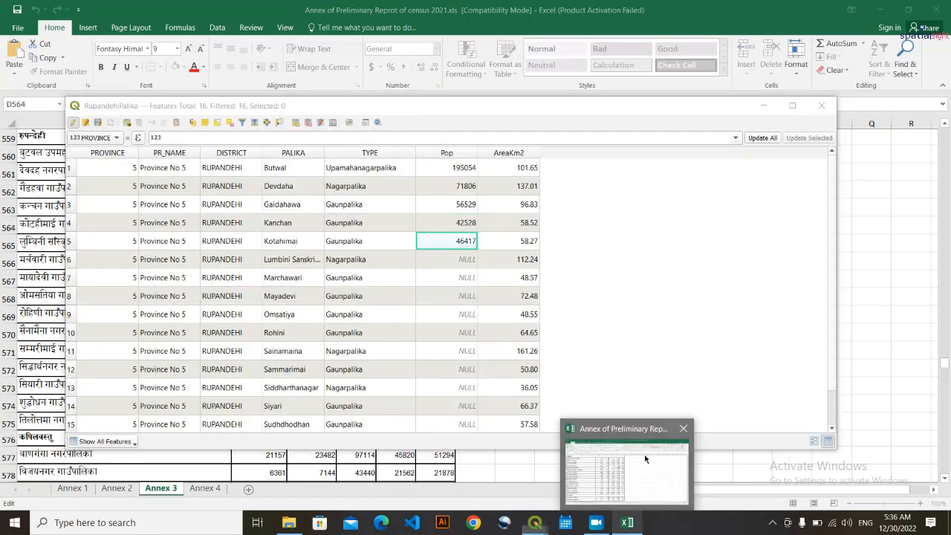
# Copy the total population of the Lumbini Sanskritik municipality, 88090, from the Excel census sheet into its Pop cell in QGIS.
pyautogui.click(628, 524)
pyautogui.doubleClick(358, 242)
pyautogui.hotkey('ctrl', 'c')
pyautogui.scroll(1, 198, 336)
pyautogui.click(535, 522)
pyautogui.doubleClick(448, 258)
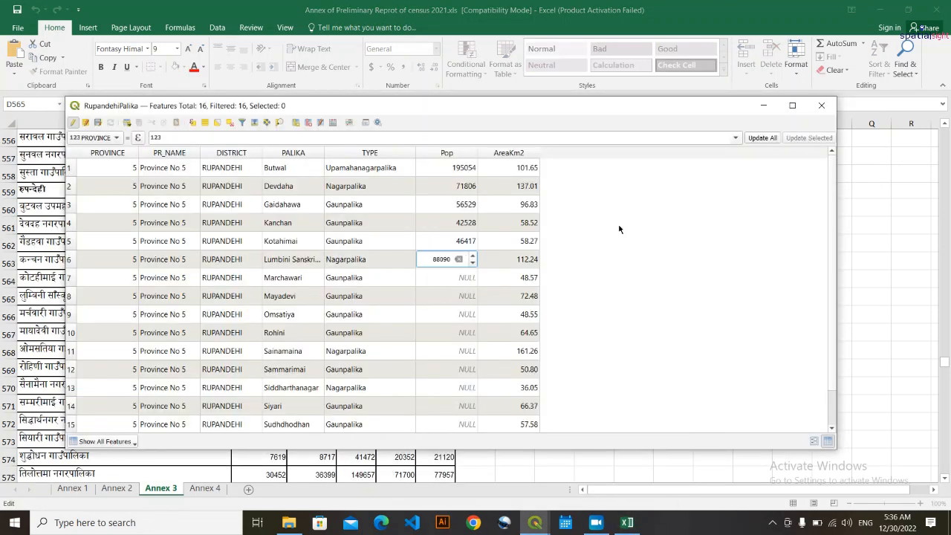
# Copy Marchawari's total population, 41058, from the Excel census sheet into its Pop cell in the QGIS attribute table.
pyautogui.hotkey('ctrl', 'v')
pyautogui.click(627, 524)
pyautogui.doubleClick(364, 315)
pyautogui.hotkey('ctrl', 'c')
pyautogui.click(534, 522)
pyautogui.doubleClick(449, 276)
pyautogui.hotkey('ctrl', 'v')
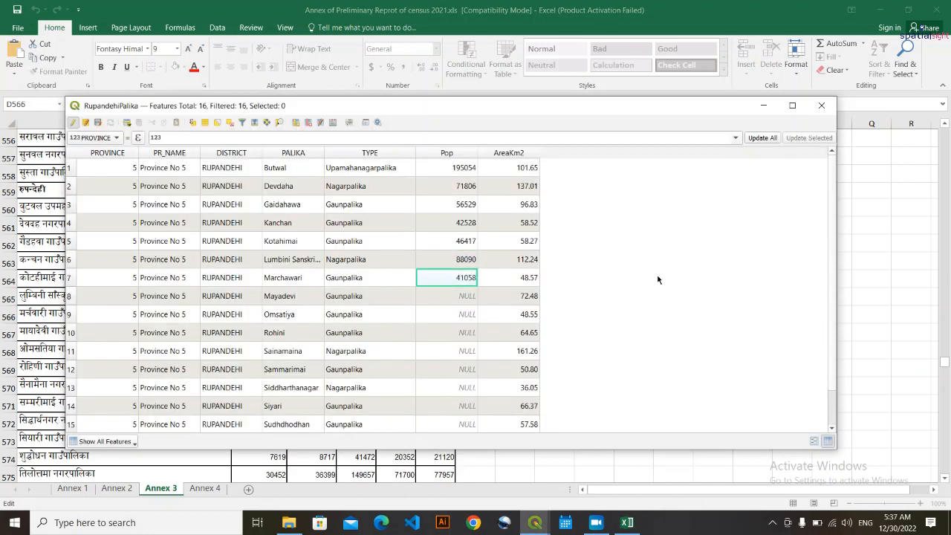
# Copy Mayadevi's total population, 57341, from the Excel census sheet into its Pop cell in the QGIS attribute table.
pyautogui.click(628, 524)
pyautogui.doubleClick(353, 334)
pyautogui.hotkey('ctrl', 'c')
pyautogui.click(535, 522)
pyautogui.doubleClick(449, 295)
pyautogui.hotkey('ctrl', 'v')
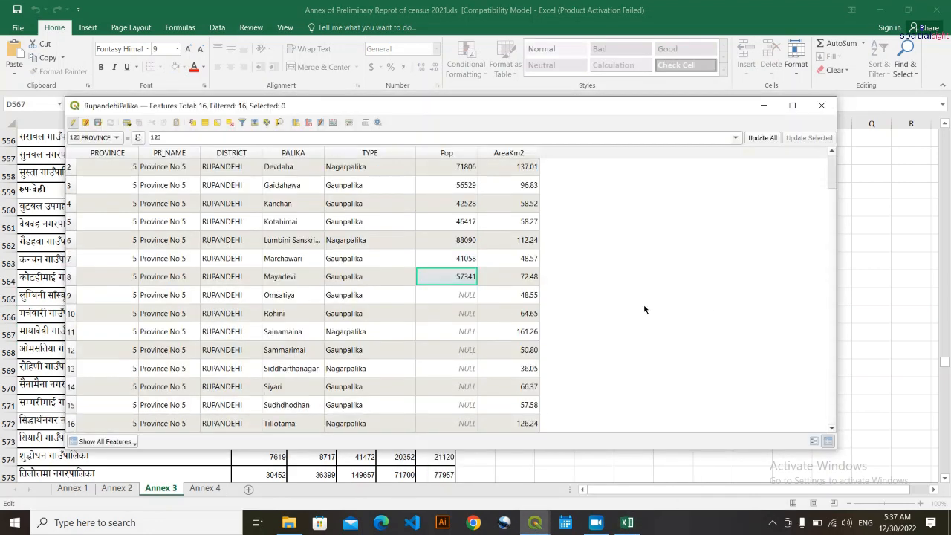
# Copy Omsatiya's total population, 41080, from the Excel census sheet into its Pop cell in the QGIS attribute table.
pyautogui.click(628, 523)
pyautogui.doubleClick(358, 352)
pyautogui.hotkey('ctrl', 'c')
pyautogui.click(535, 522)
pyautogui.doubleClick(449, 294)
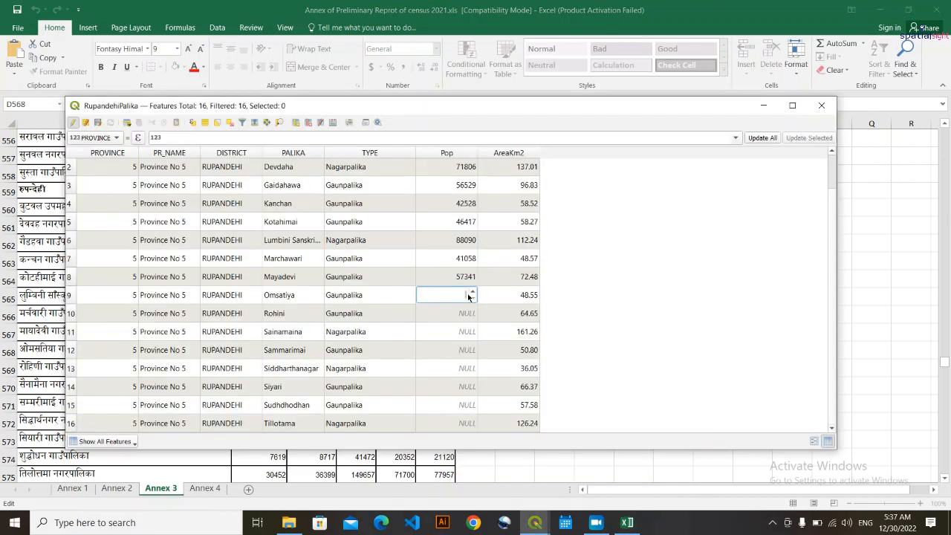
pyautogui.hotkey('ctrl', 'v')
# Copy Rohini's total population, 43277, from the Excel census sheet into its Pop cell in the QGIS attribute table.
pyautogui.click(628, 524)
pyautogui.doubleClick(360, 367)
pyautogui.hotkey('ctrl', 'c')
pyautogui.click(535, 522)
pyautogui.doubleClick(449, 312)
pyautogui.hotkey('ctrl', 'v')
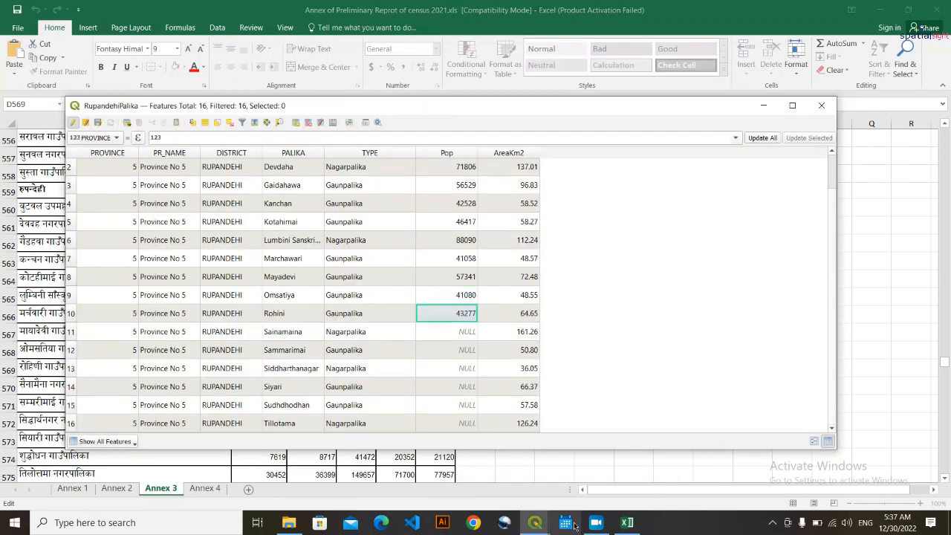
# Copy Sainamaina's total population, 78477, from the Excel census sheet into its Pop cell in the QGIS attribute table.
pyautogui.click(628, 524)
pyautogui.doubleClick(362, 386)
pyautogui.moveTo(546, 523)
pyautogui.hotkey('ctrl', 'c')
pyautogui.click(601, 468)
pyautogui.doubleClick(449, 331)
pyautogui.hotkey('ctrl', 'v')
# Copy Sammarimai's total population, 43300, from the Excel census sheet into its Pop cell in the QGIS attribute table.
pyautogui.click(628, 524)
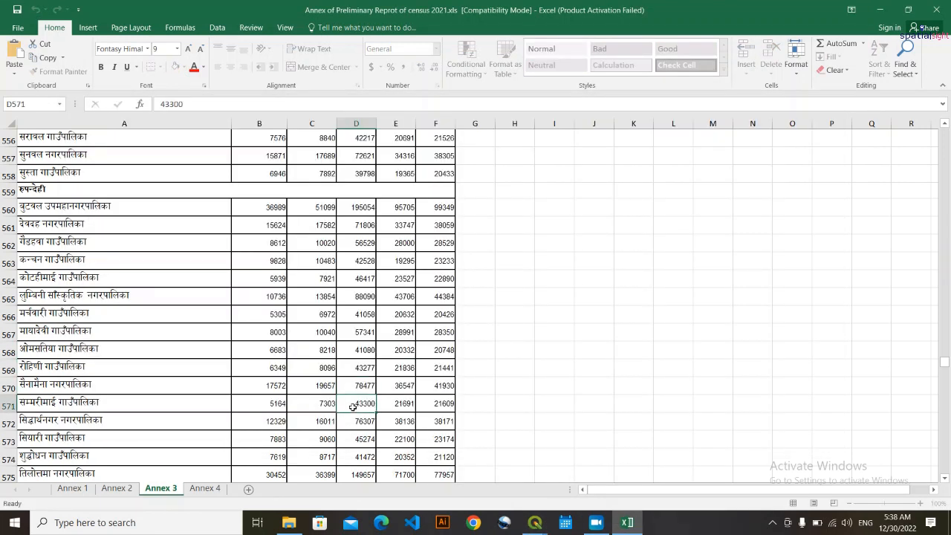
pyautogui.doubleClick(362, 403)
pyautogui.click(535, 523)
pyautogui.doubleClick(449, 350)
pyautogui.hotkey('ctrl', 'v')
# Copy Siddharthanagar's total population, 76307, from the Excel census sheet into its Pop cell in the QGIS attribute table.
pyautogui.click(628, 524)
pyautogui.scroll(-1, 362, 371)
pyautogui.doubleClick(362, 367)
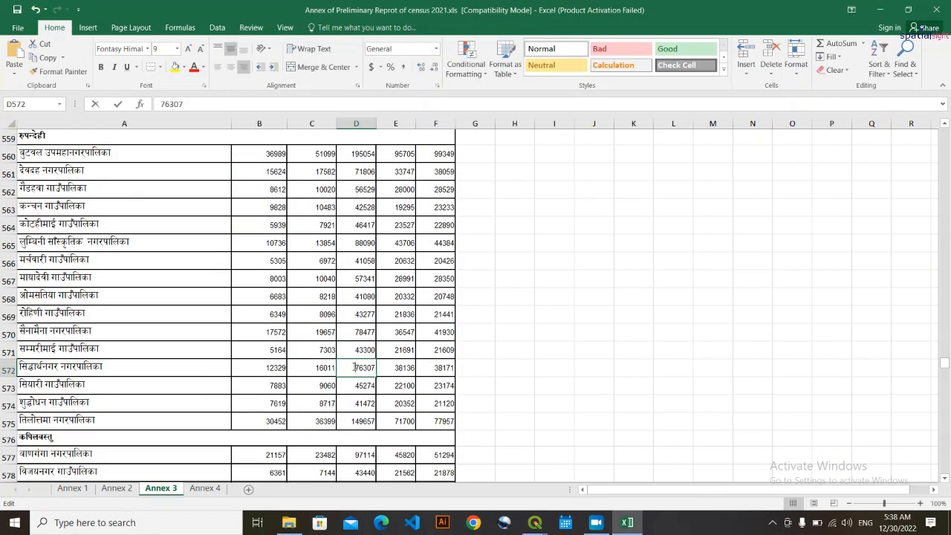
pyautogui.hotkey('ctrl', 'c')
pyautogui.click(535, 522)
pyautogui.doubleClick(450, 368)
pyautogui.hotkey('ctrl', 'v')
# Copy Siyari's total population, 45274, from the Excel census sheet into its Pop cell in the QGIS attribute table.
pyautogui.click(628, 524)
pyautogui.doubleClick(362, 386)
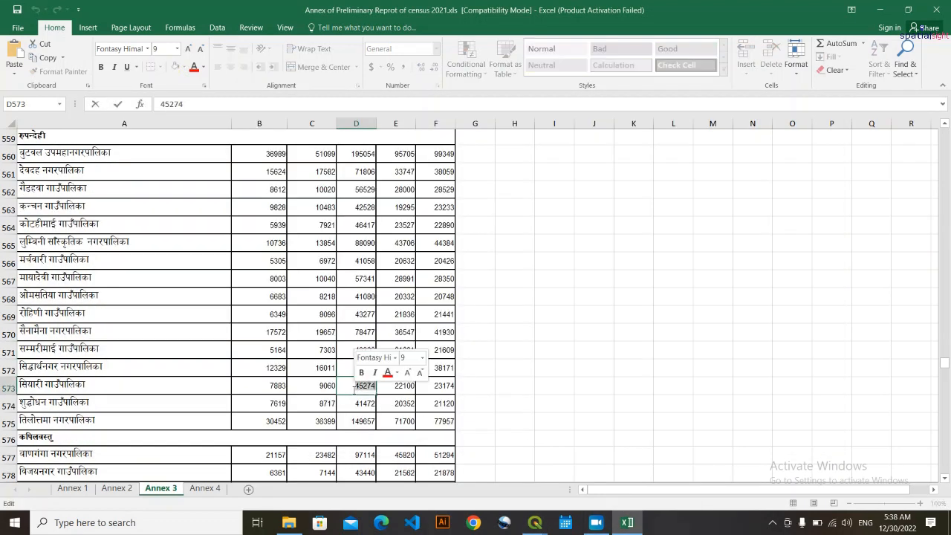
pyautogui.hotkey('ctrl', 'c')
pyautogui.click(535, 522)
pyautogui.doubleClick(450, 386)
pyautogui.hotkey('ctrl', 'v')
# Copy Sudhdhodhan's total population, 41472, from the Excel census sheet into its Pop cell in the QGIS attribute table.
pyautogui.click(628, 524)
pyautogui.doubleClick(362, 404)
pyautogui.hotkey('ctrl', 'c')
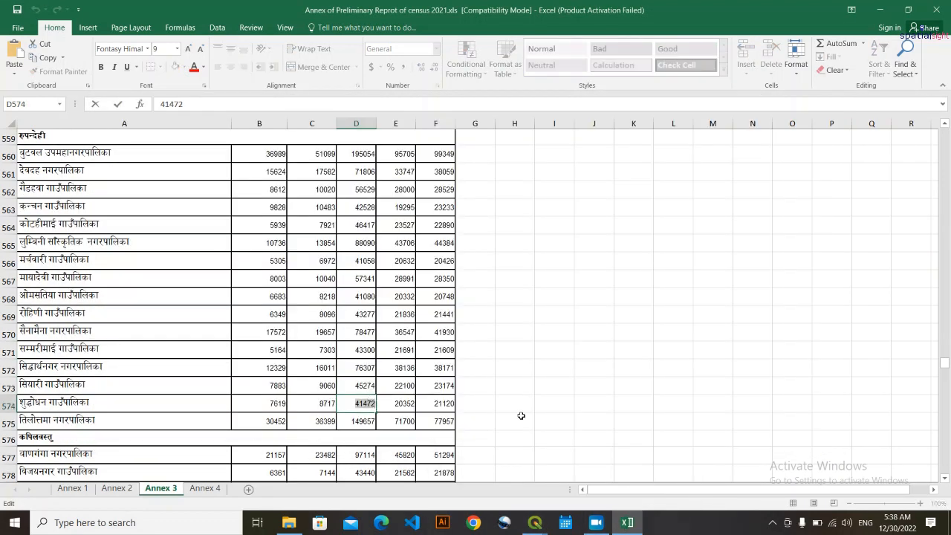
pyautogui.click(535, 522)
pyautogui.doubleClick(450, 405)
pyautogui.hotkey('ctrl', 'v')
# Copy Tillotama's total population, 149657, from the Excel census sheet into its Pop cell in QGIS and save the layer edits.
pyautogui.click(622, 523)
pyautogui.doubleClick(362, 422)
pyautogui.hotkey('ctrl', 'c')
pyautogui.click(535, 522)
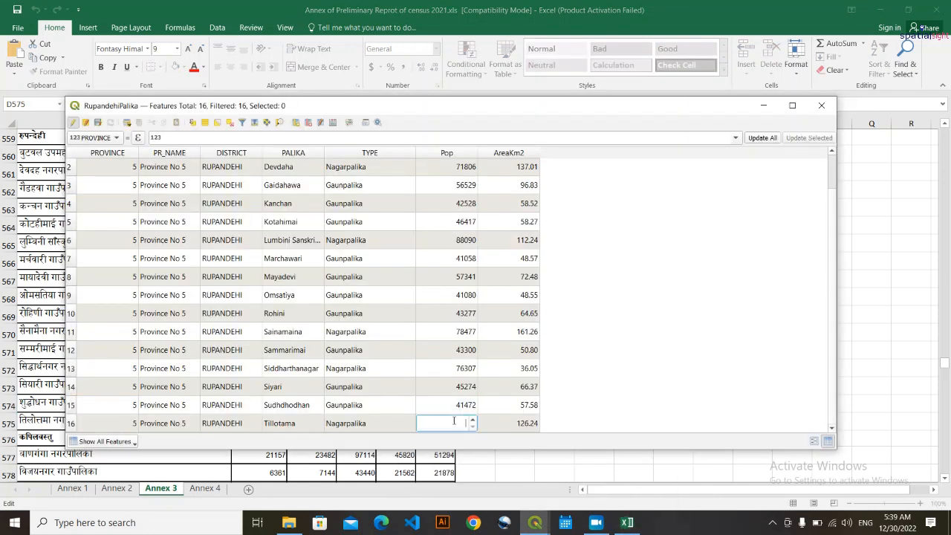
pyautogui.doubleClick(449, 423)
pyautogui.hotkey('ctrl', 'v')
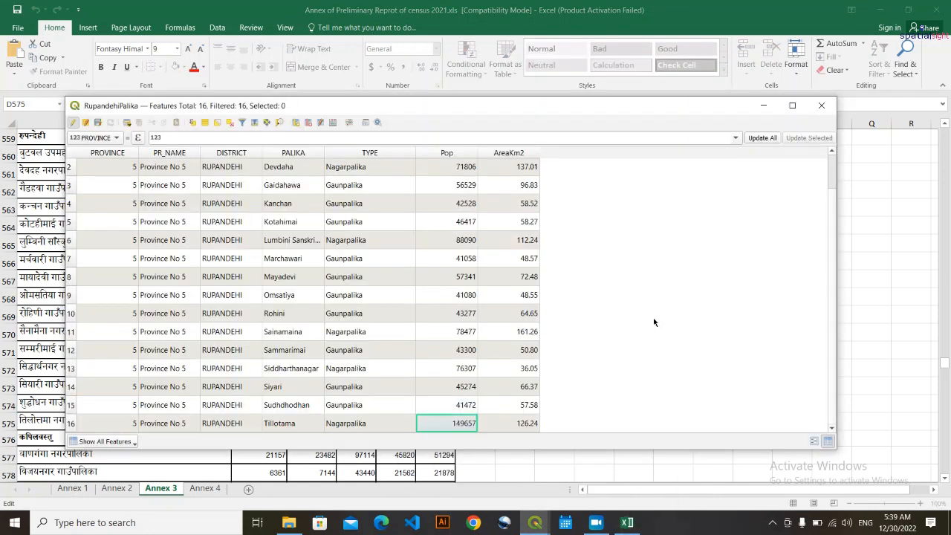
pyautogui.click(97, 122)
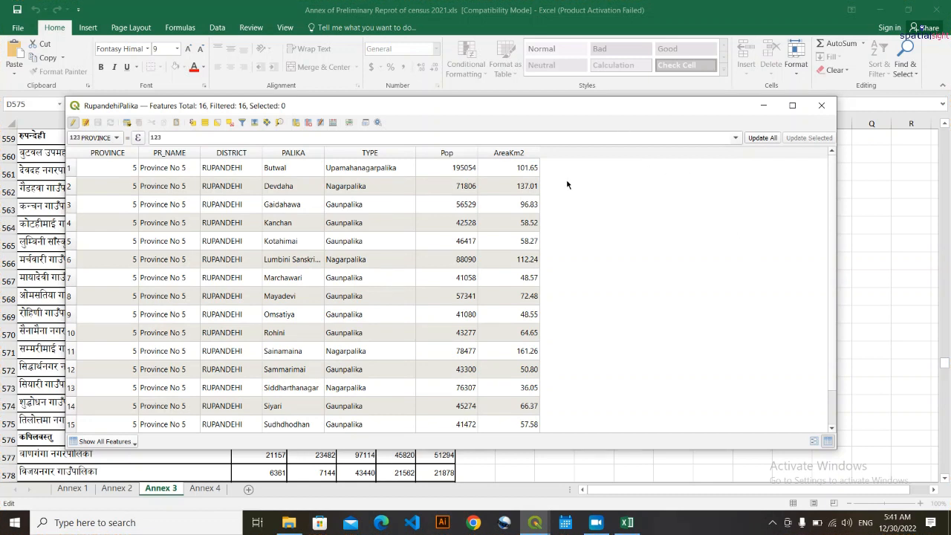
# Build the field calculator expression "Pop" / "AreaKm2" for a new field in the RupandehiPalika table.
pyautogui.click(333, 125)
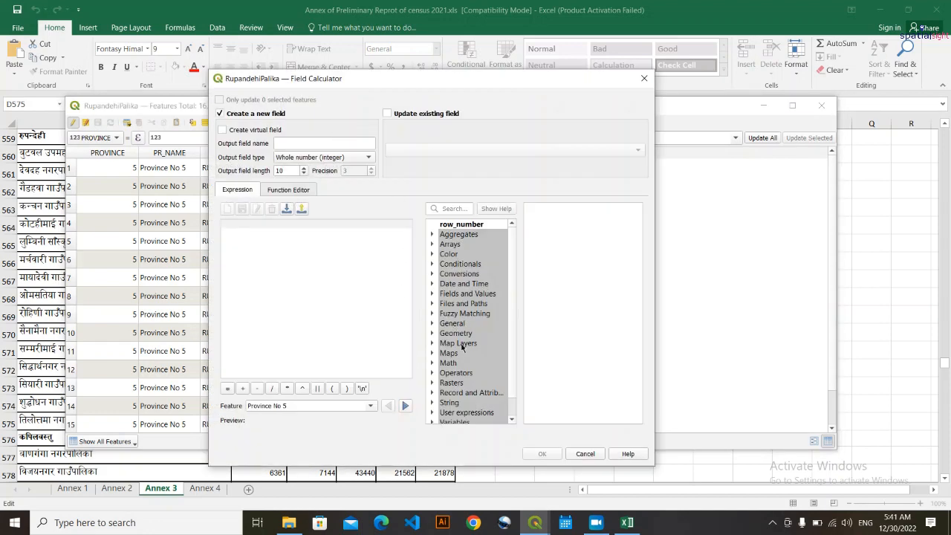
pyautogui.click(430, 294)
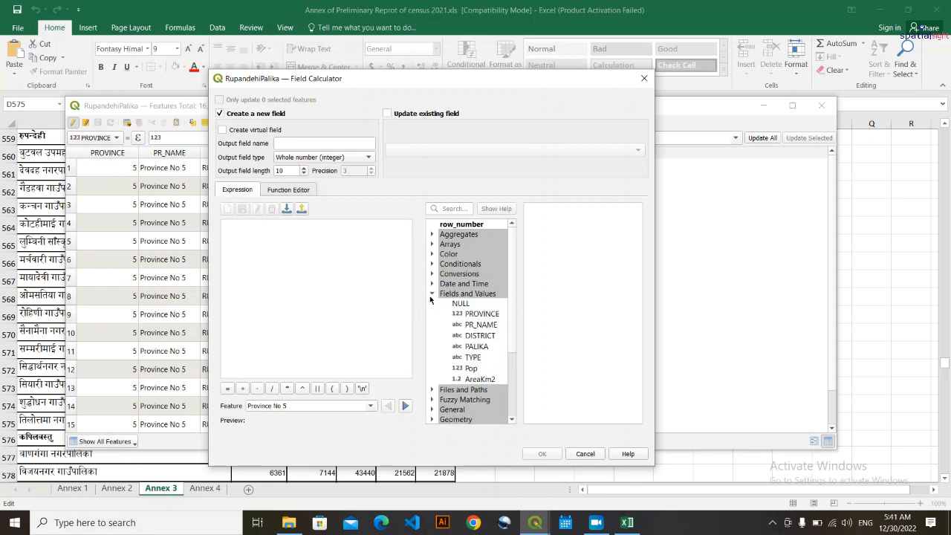
pyautogui.doubleClick(471, 369)
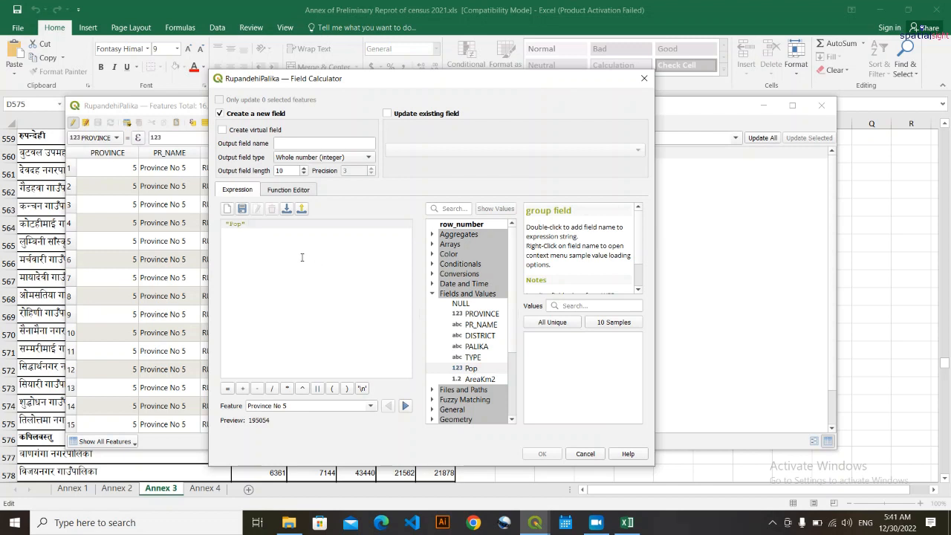
pyautogui.click(274, 388)
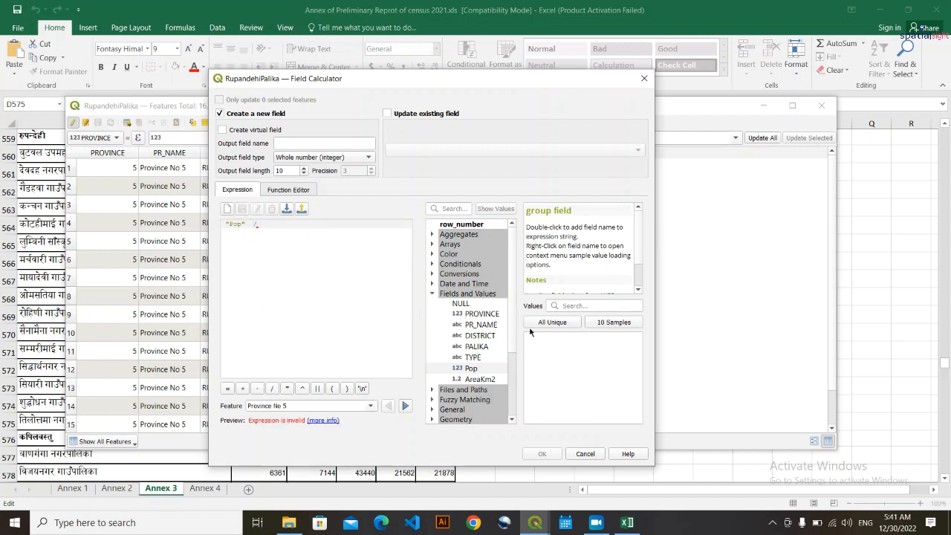
pyautogui.doubleClick(483, 379)
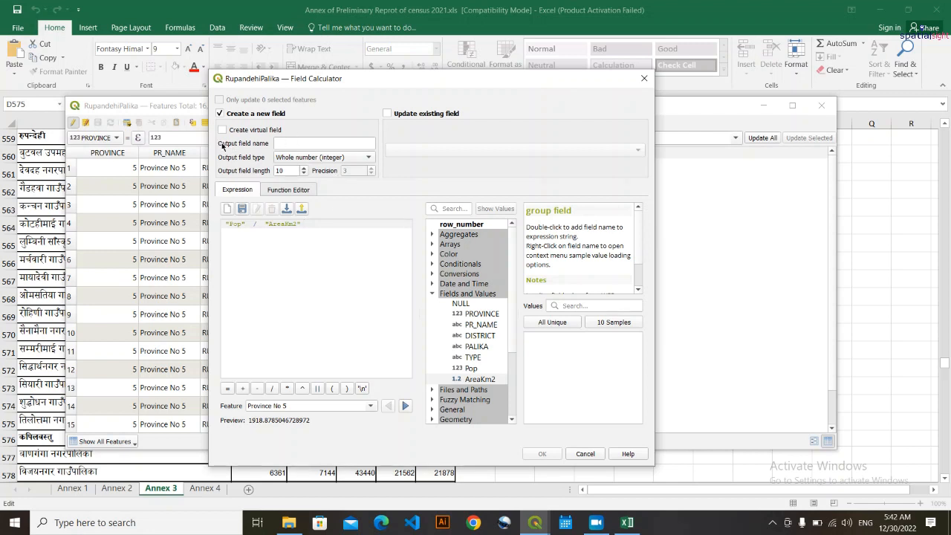
# Name the new field PopDen, set it to Decimal number (real) with precision 2, and calculate it.
pyautogui.click(309, 144)
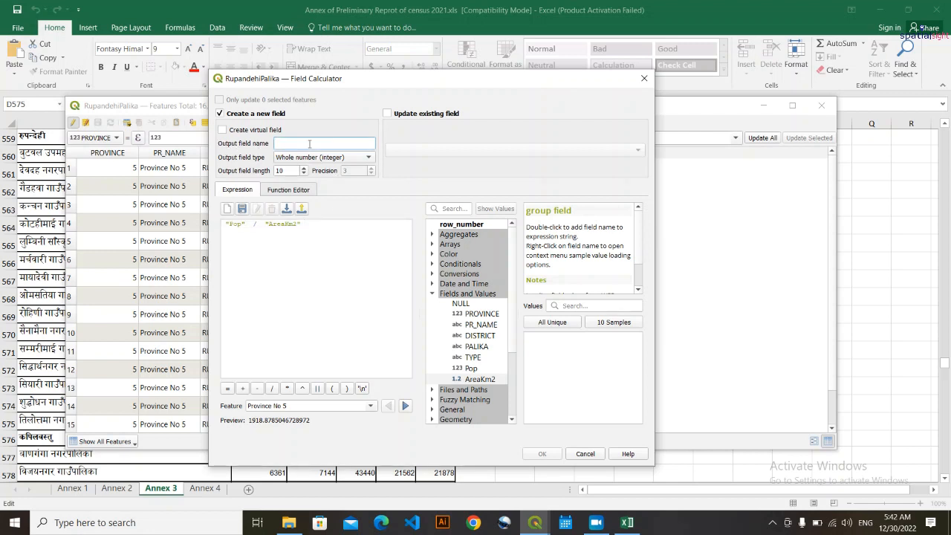
pyautogui.write('PopDen')
pyautogui.click(369, 158)
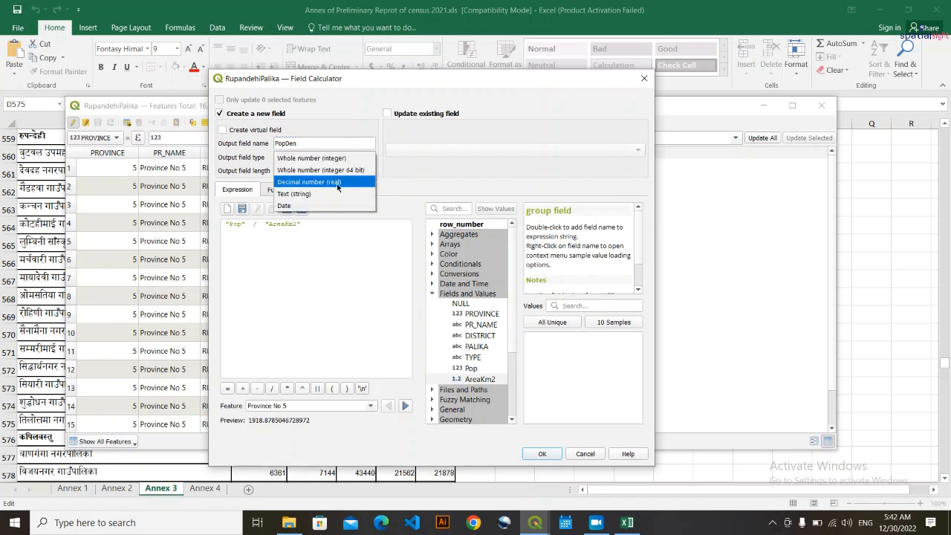
pyautogui.click(307, 186)
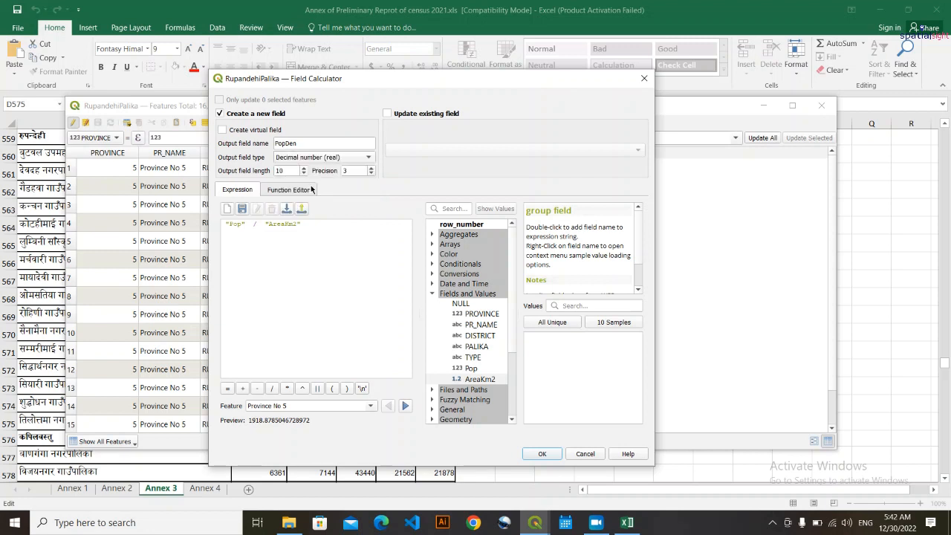
pyautogui.click(358, 172)
pyautogui.press('Down')
pyautogui.click(550, 457)
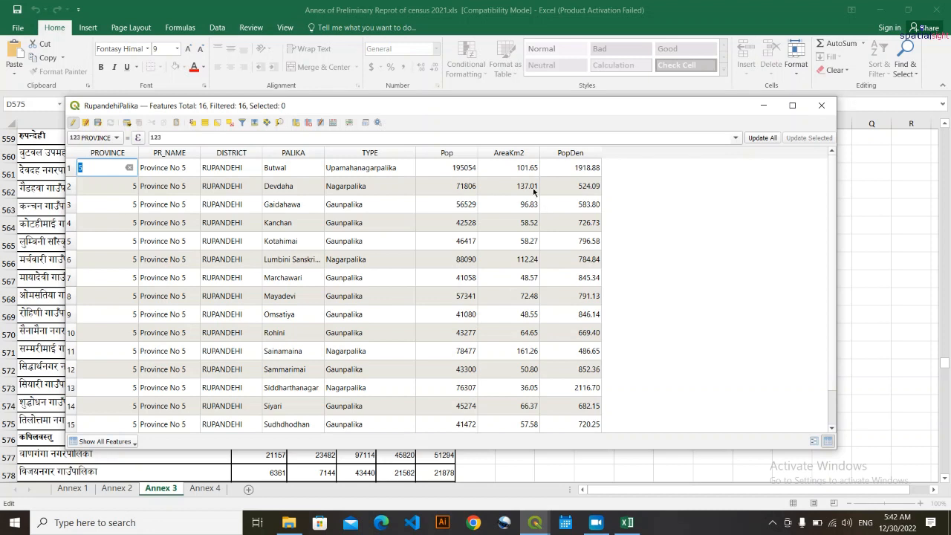
# Save the RupandehiPalika layer edits and turn off editing mode.
pyautogui.click(698, 223)
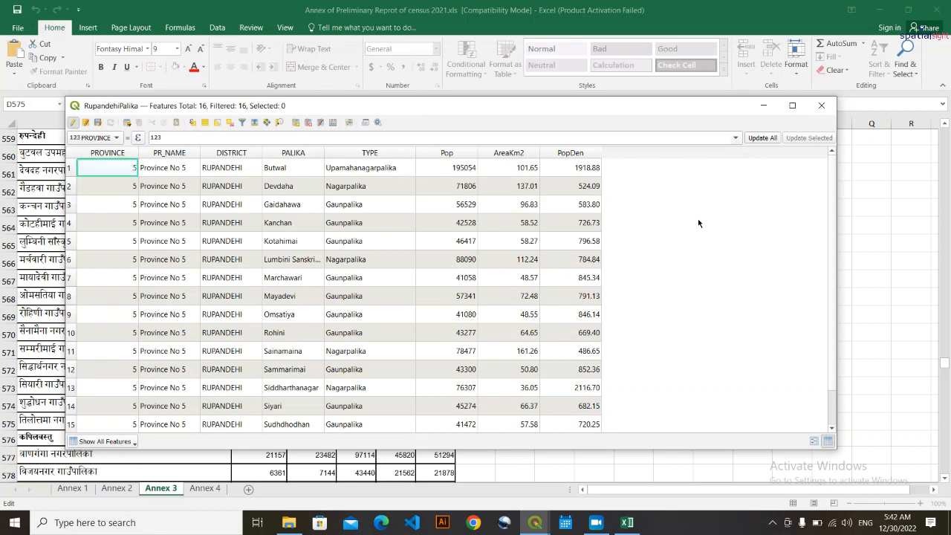
pyautogui.click(101, 123)
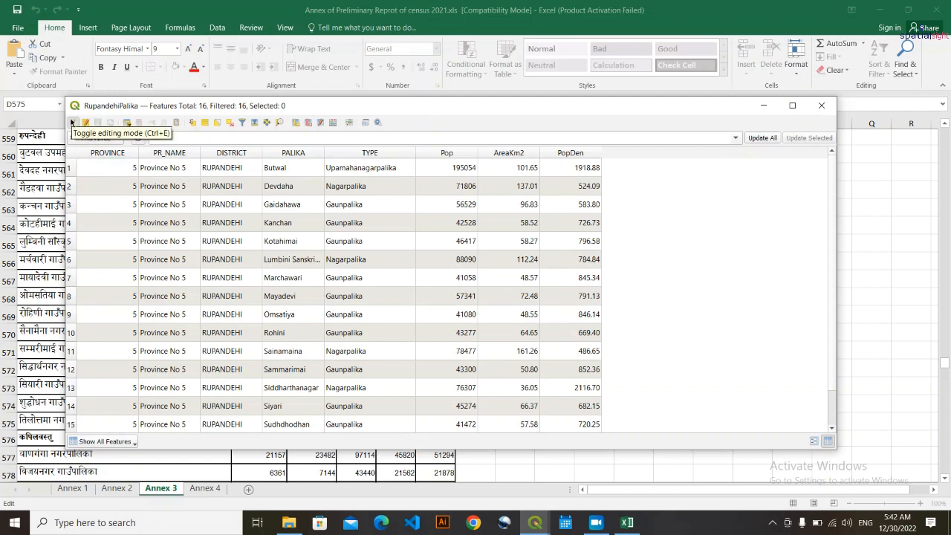
pyautogui.click(73, 123)
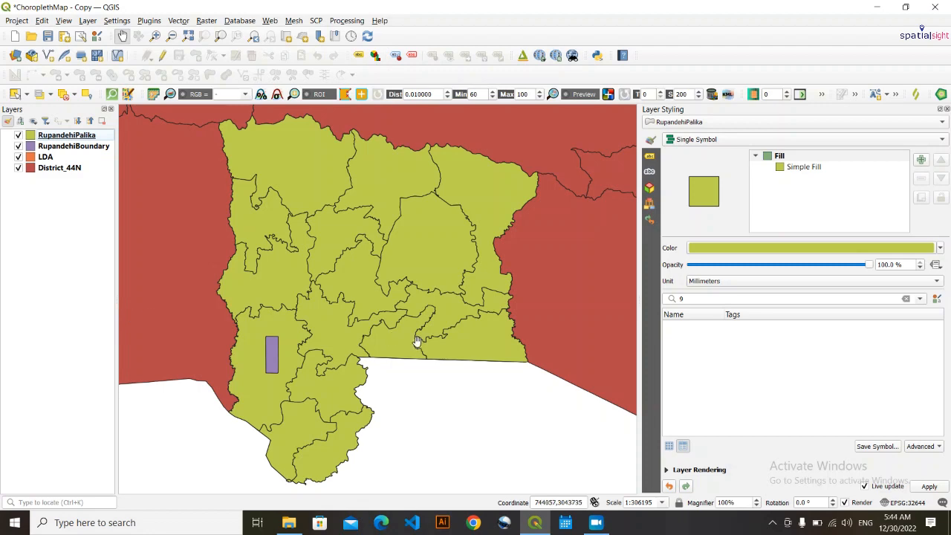
# Hide the layer styling settings from the main QGIS window and show them again.
pyautogui.moveTo(418, 339); pyautogui.dragTo(452, 346)
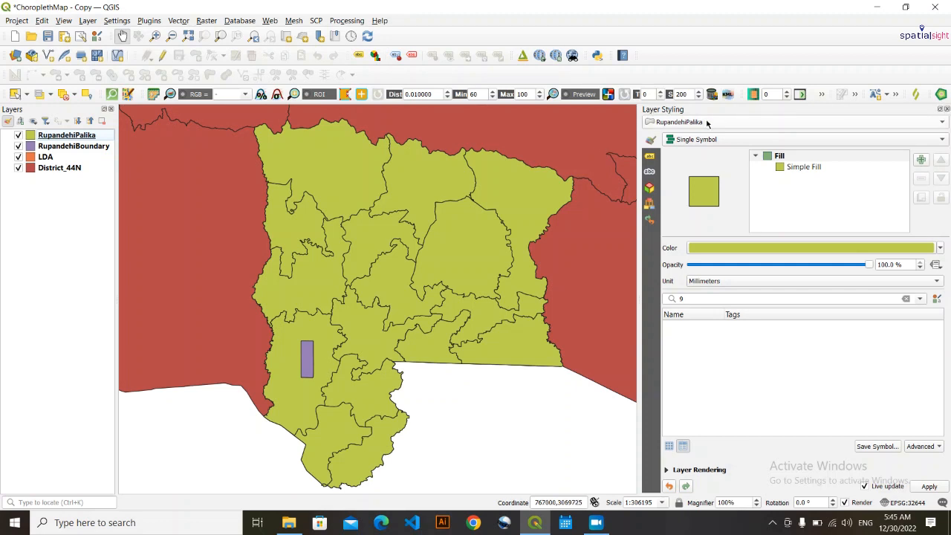
pyautogui.rightClick(692, 40)
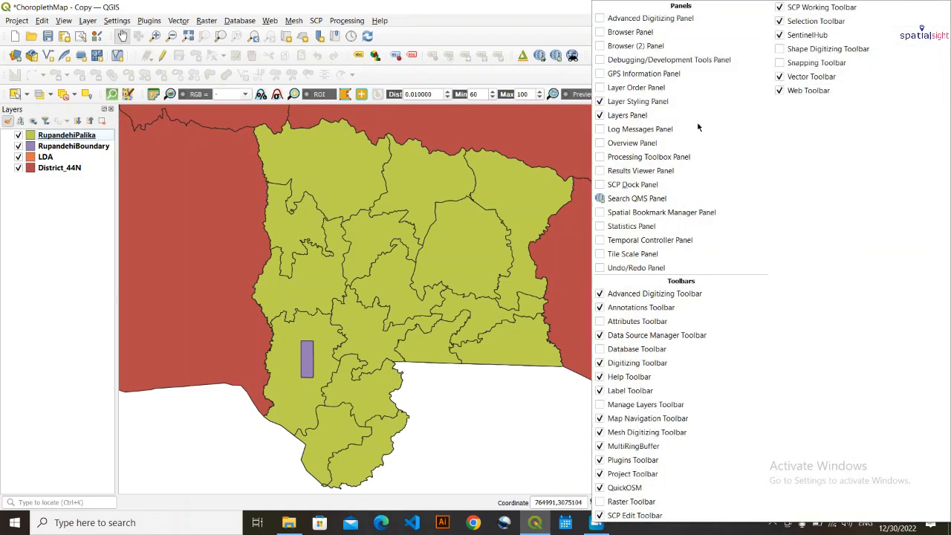
pyautogui.click(600, 102)
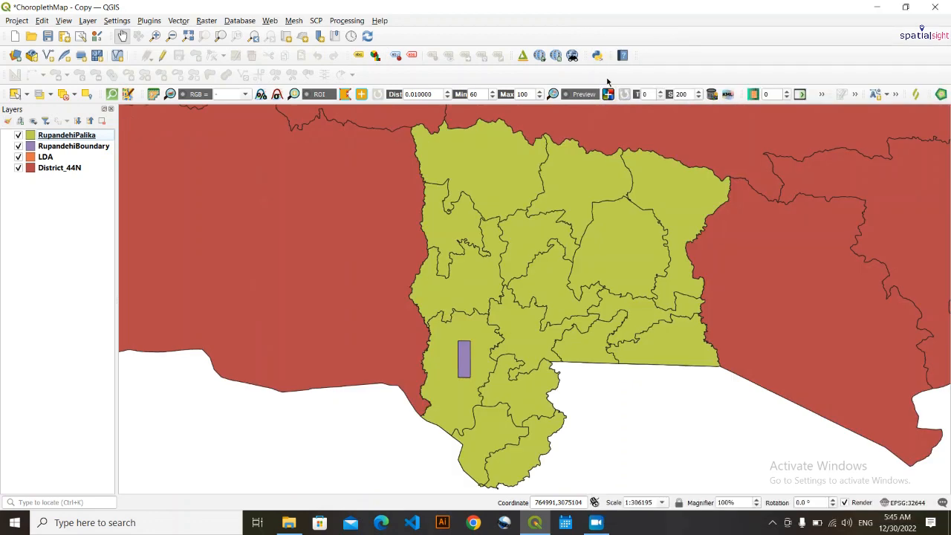
pyautogui.rightClick(765, 36)
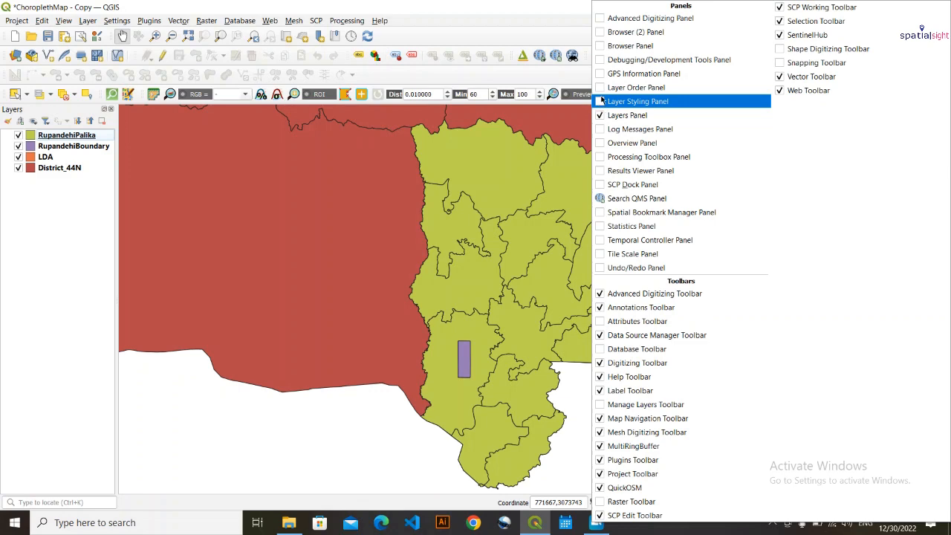
pyautogui.click(602, 101)
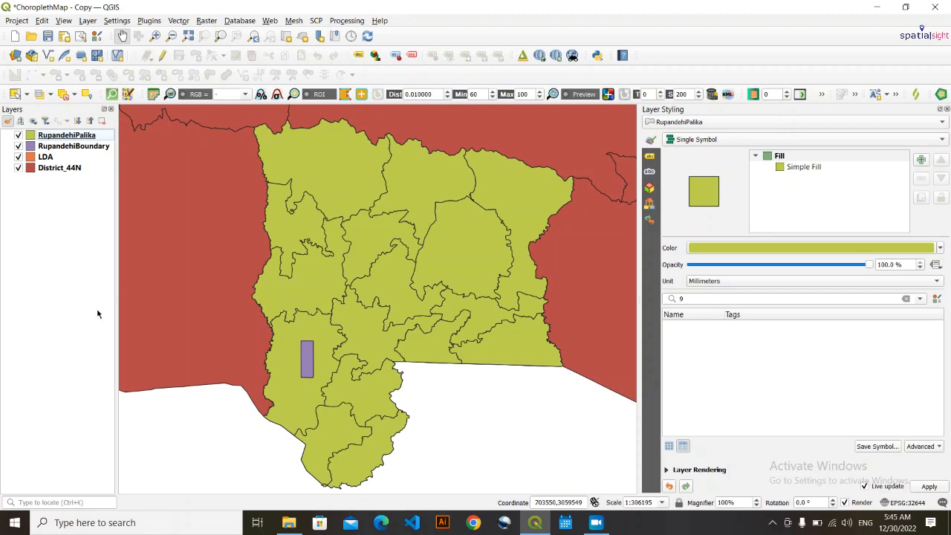
pyautogui.moveTo(372, 277); pyautogui.dragTo(351, 273)
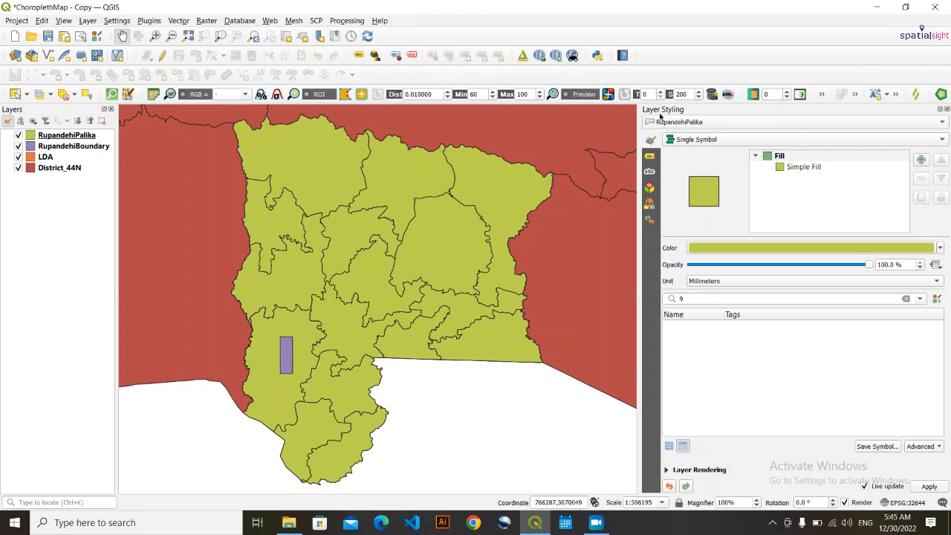
# Style the RupandehiPalika layer with Graduated symbology based on the PopDen value.
pyautogui.click(936, 124)
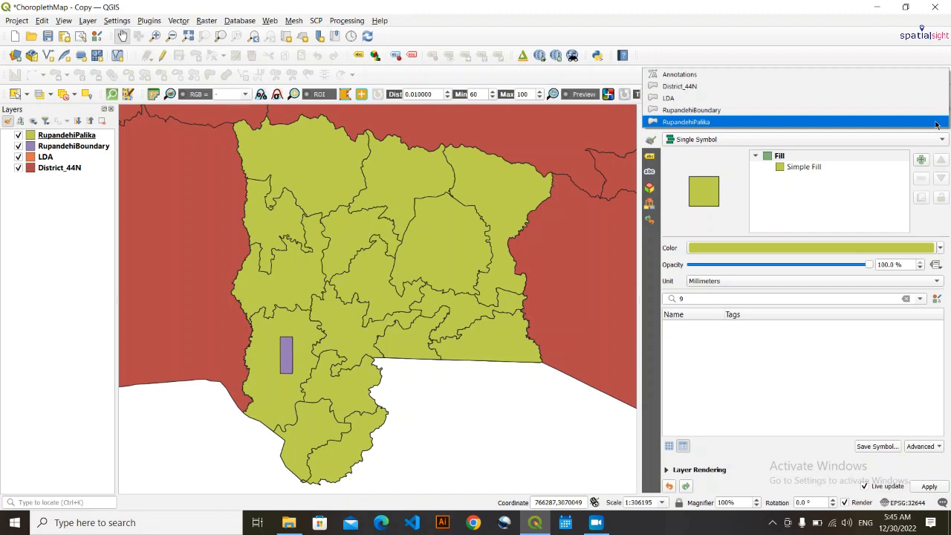
pyautogui.click(712, 125)
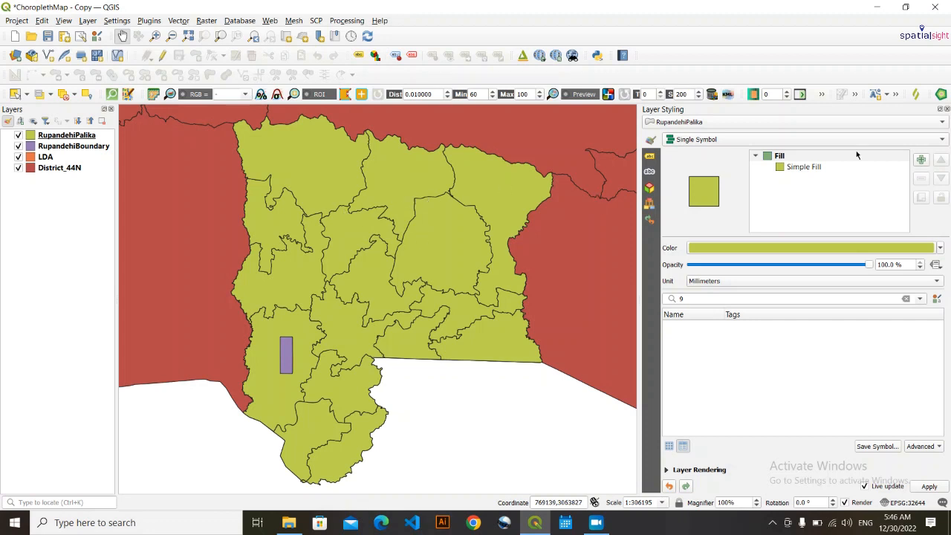
pyautogui.click(942, 140)
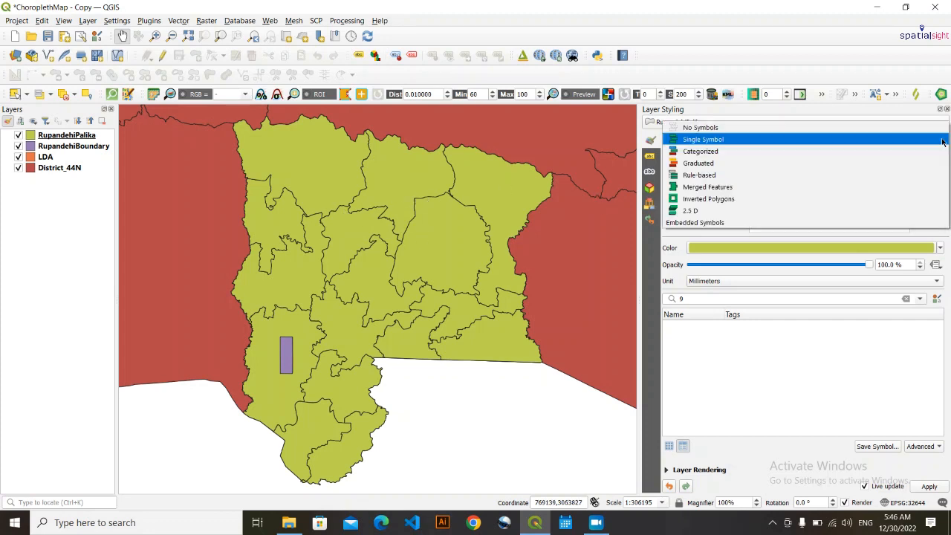
pyautogui.click(750, 164)
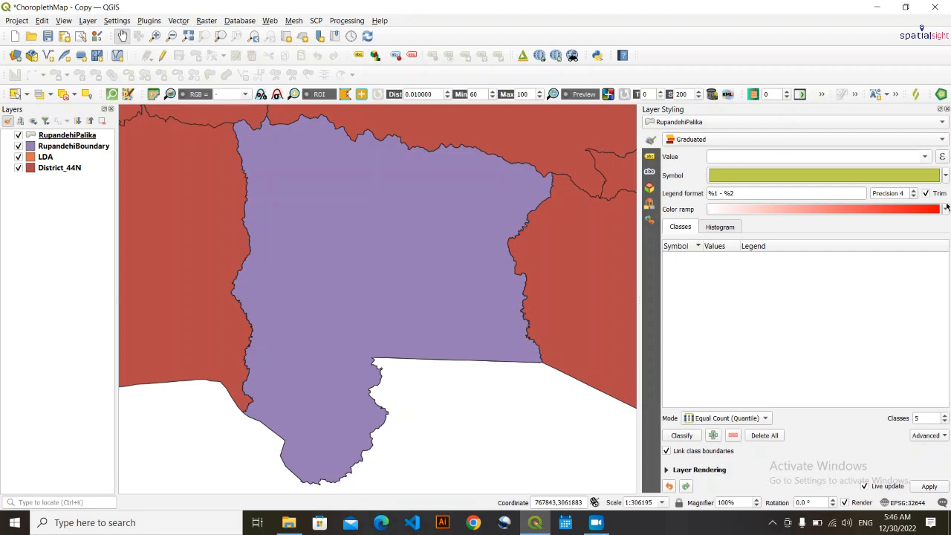
pyautogui.click(925, 158)
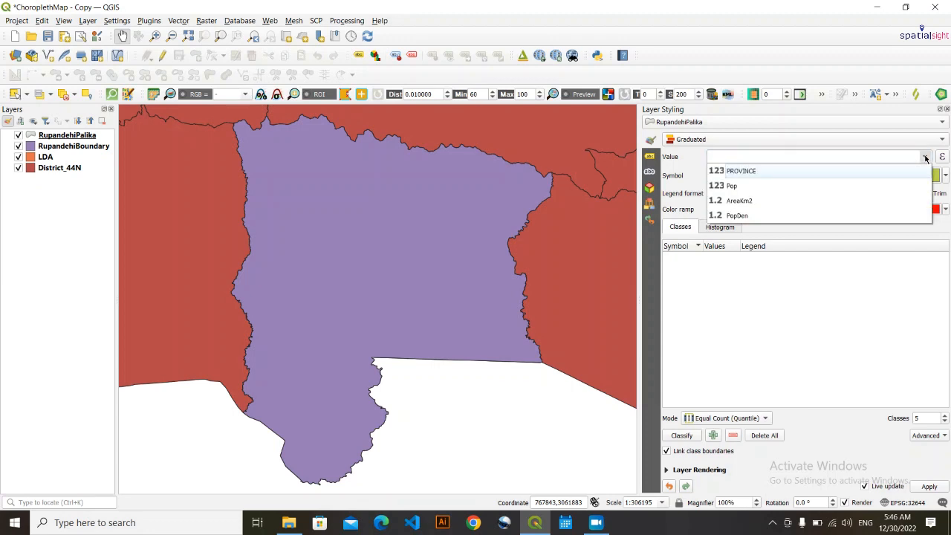
pyautogui.click(748, 215)
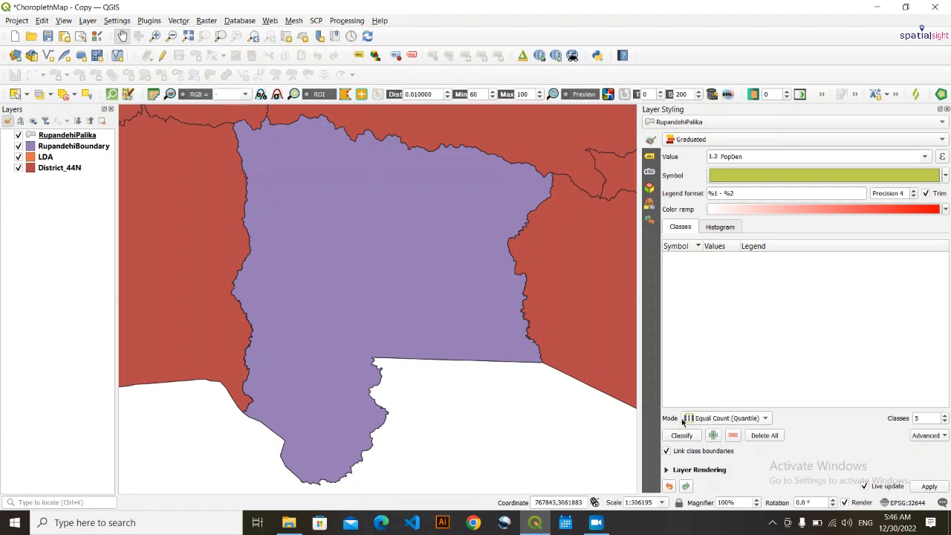
# Classify the RupandehiPalika PopDen values into 5 classes using the Equal Count (Quantile) mode.
pyautogui.click(767, 419)
pyautogui.click(766, 419)
pyautogui.click(678, 437)
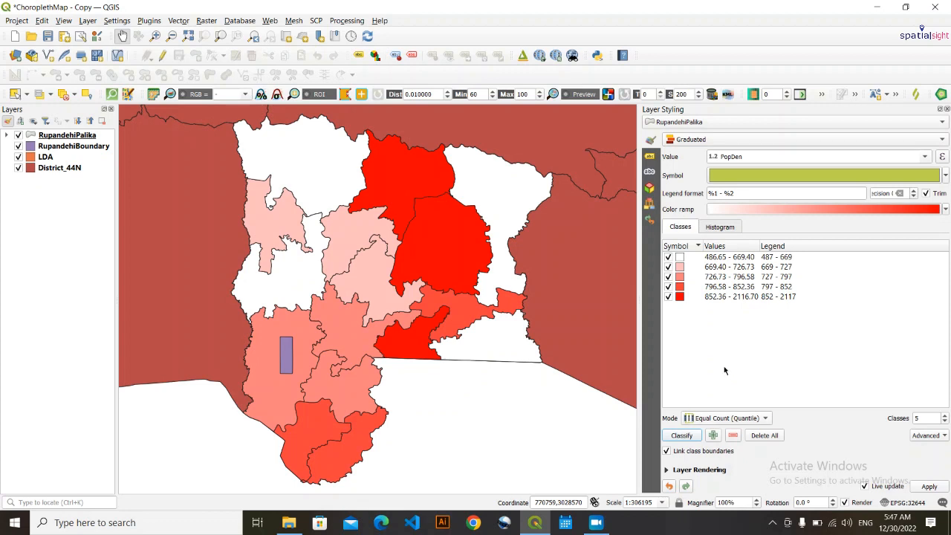
pyautogui.moveTo(340, 335); pyautogui.dragTo(330, 331)
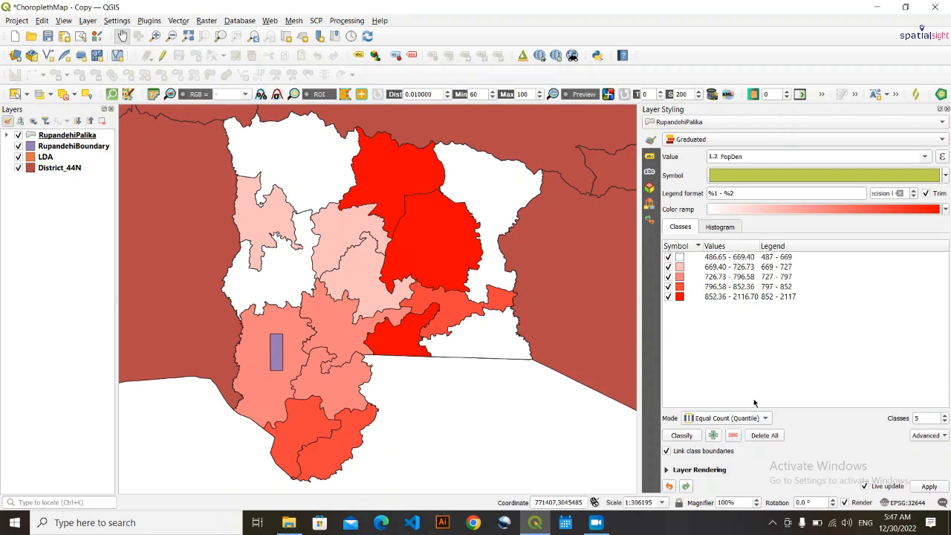
pyautogui.click(762, 417)
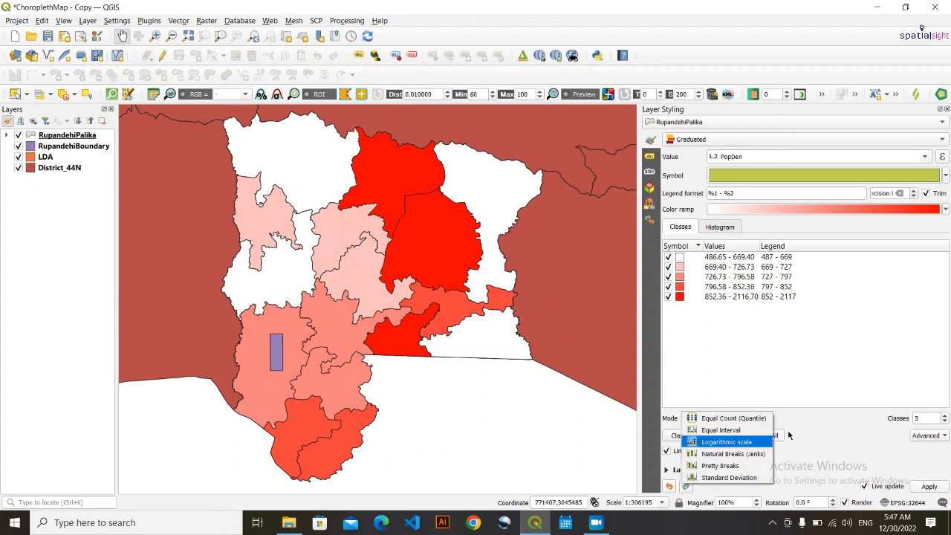
pyautogui.click(817, 427)
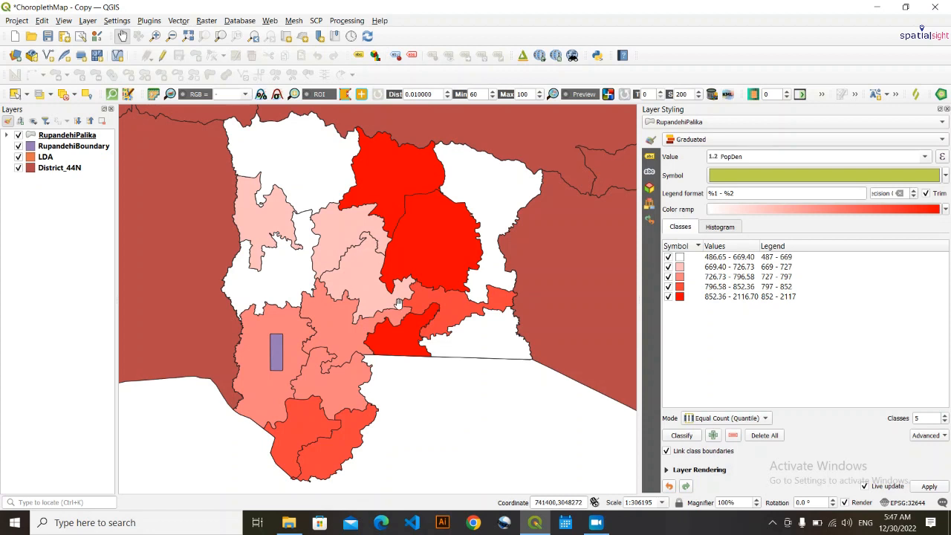
# Load the PopDen values into the histogram of the graduated classes.
pyautogui.click(722, 228)
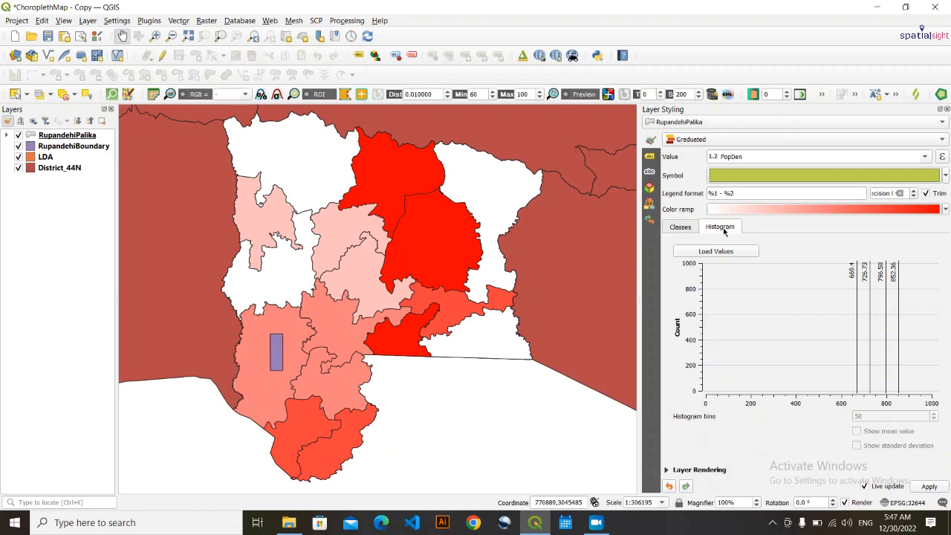
pyautogui.click(680, 227)
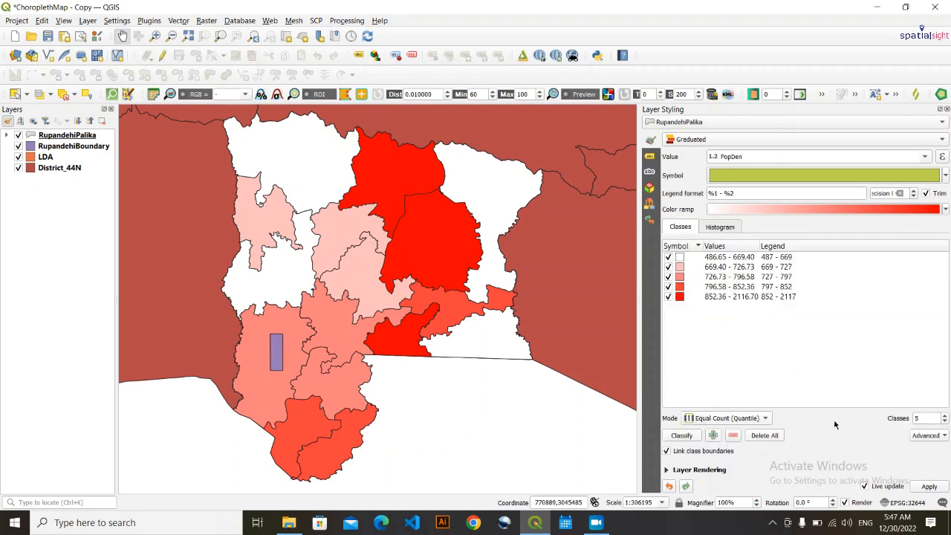
pyautogui.click(696, 245)
pyautogui.click(724, 228)
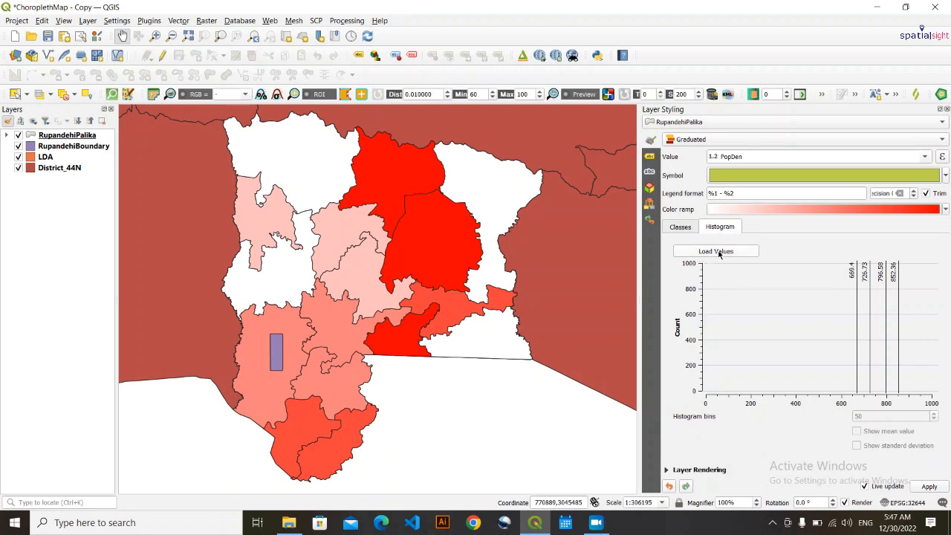
pyautogui.click(718, 252)
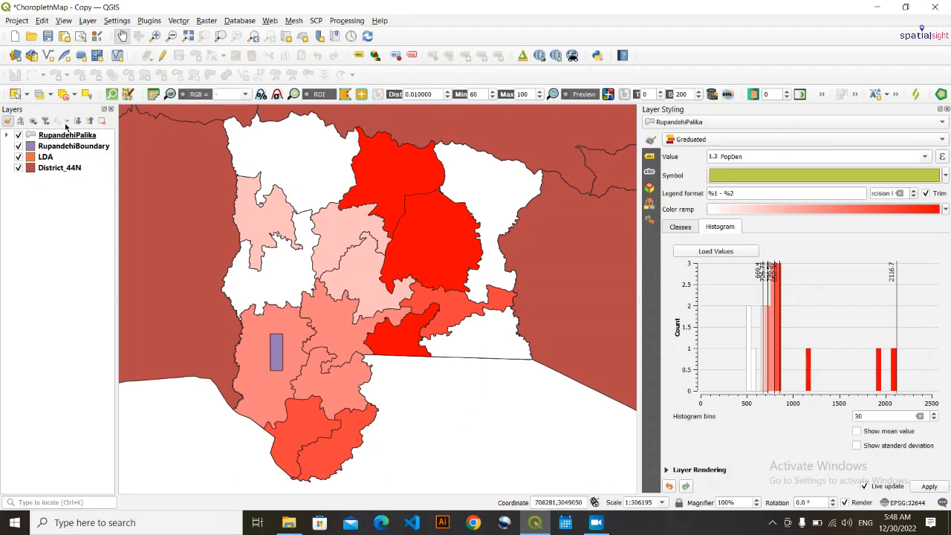
# Open the RupandehiPalika attribute table and narrow its window so the layer styling settings stay uncovered.
pyautogui.click(64, 146)
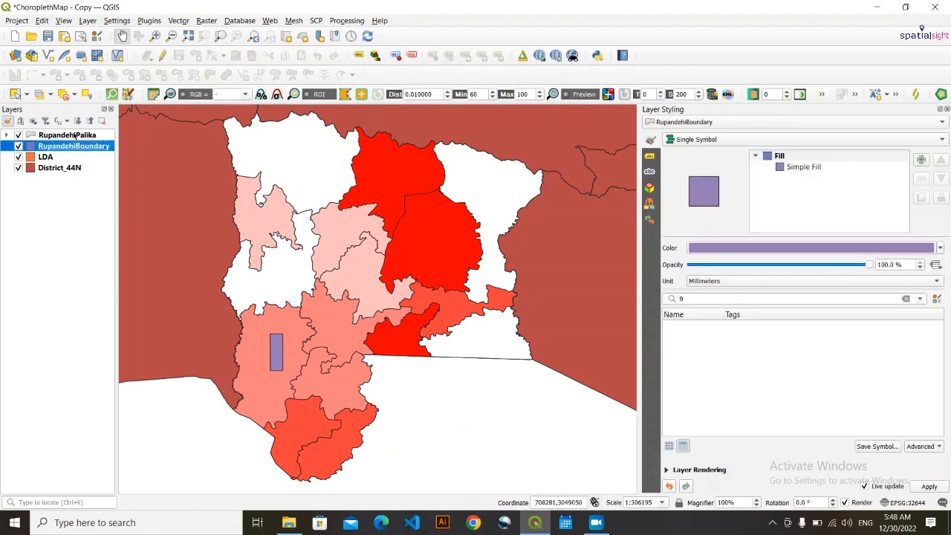
pyautogui.click(71, 134)
pyautogui.rightClick(71, 135)
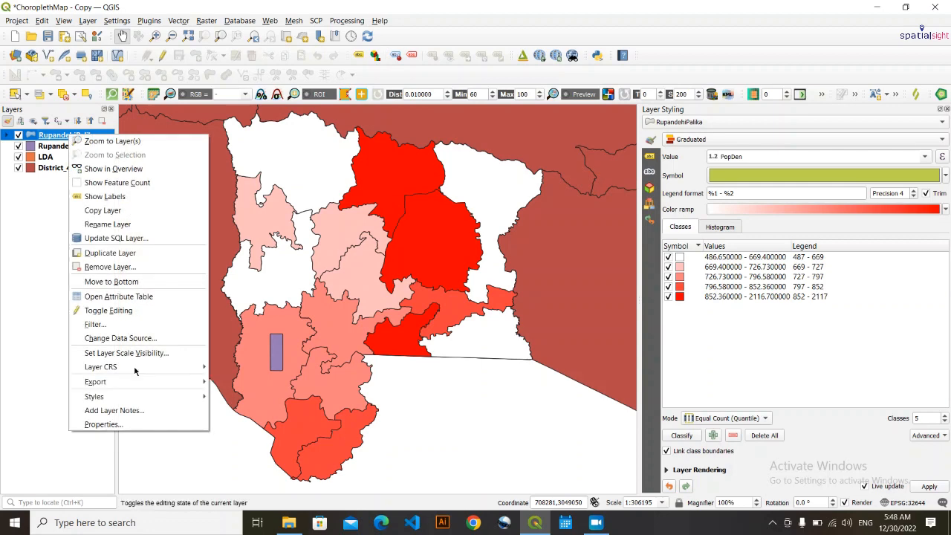
pyautogui.click(127, 297)
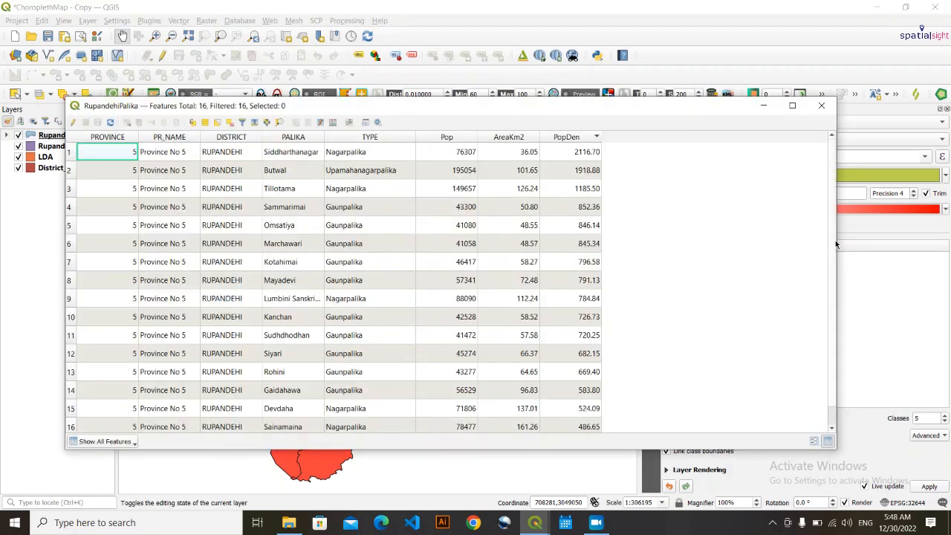
pyautogui.moveTo(838, 244); pyautogui.dragTo(600, 182)
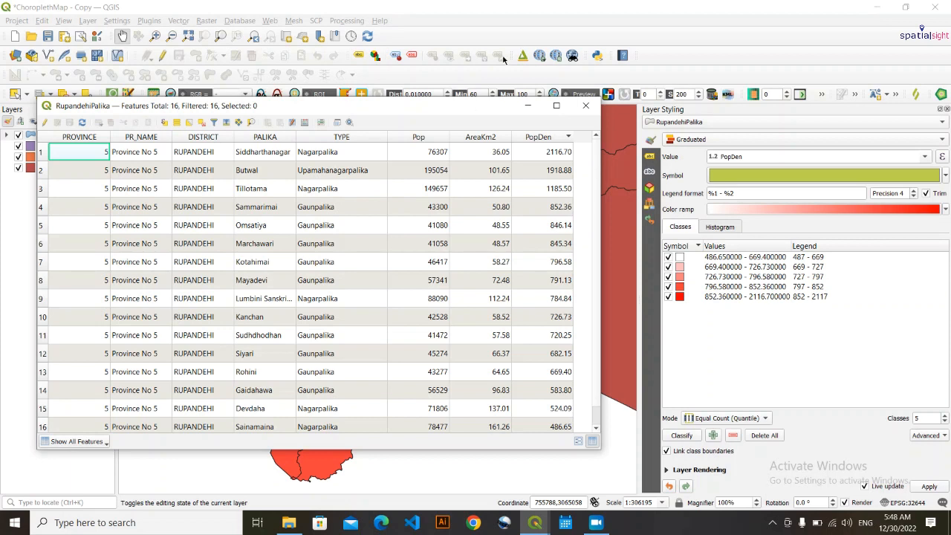
# Reload the quantile class histogram and compare it with the PopDen column in the attribute table.
pyautogui.click(707, 228)
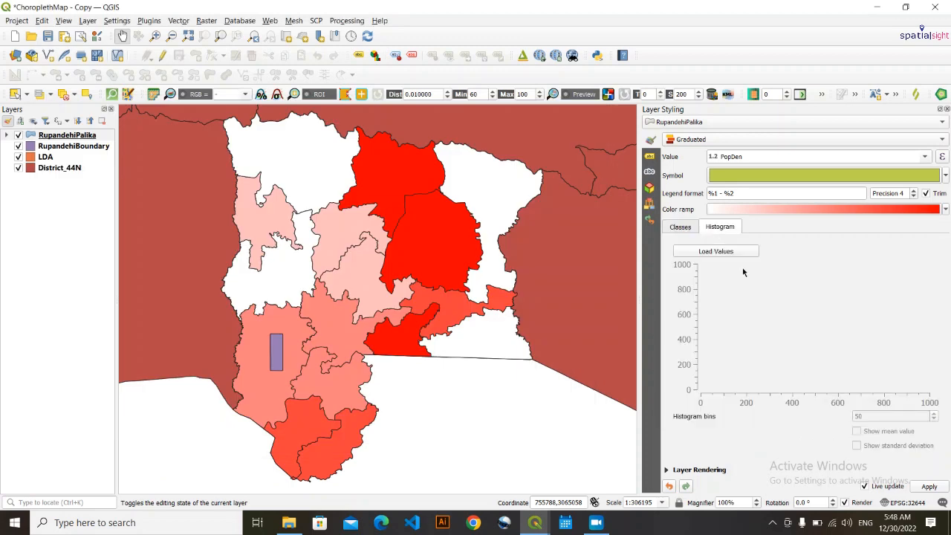
pyautogui.click(719, 253)
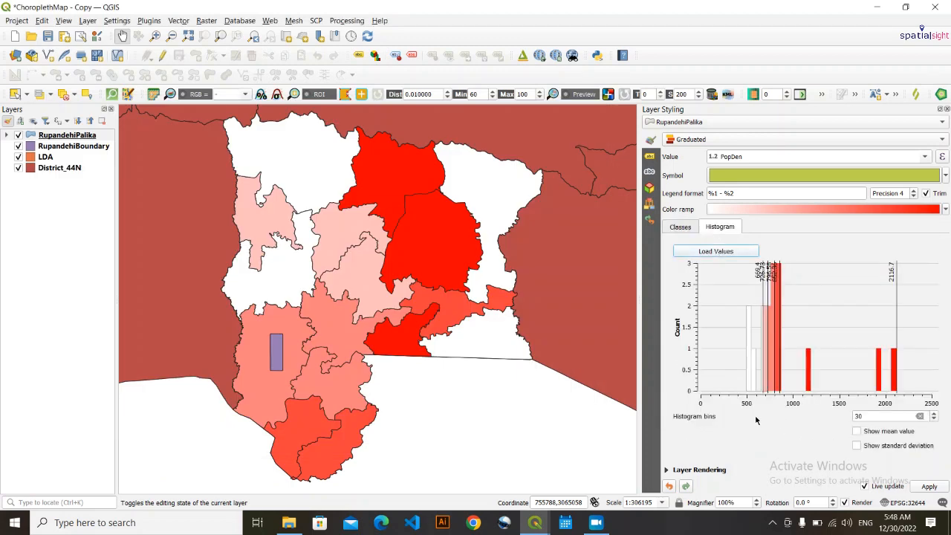
pyautogui.moveTo(540, 524)
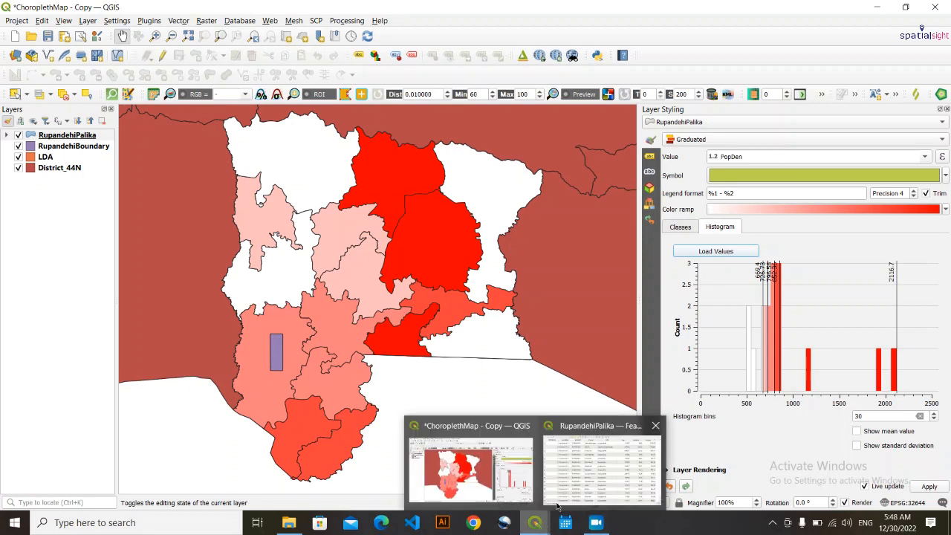
pyautogui.click(577, 469)
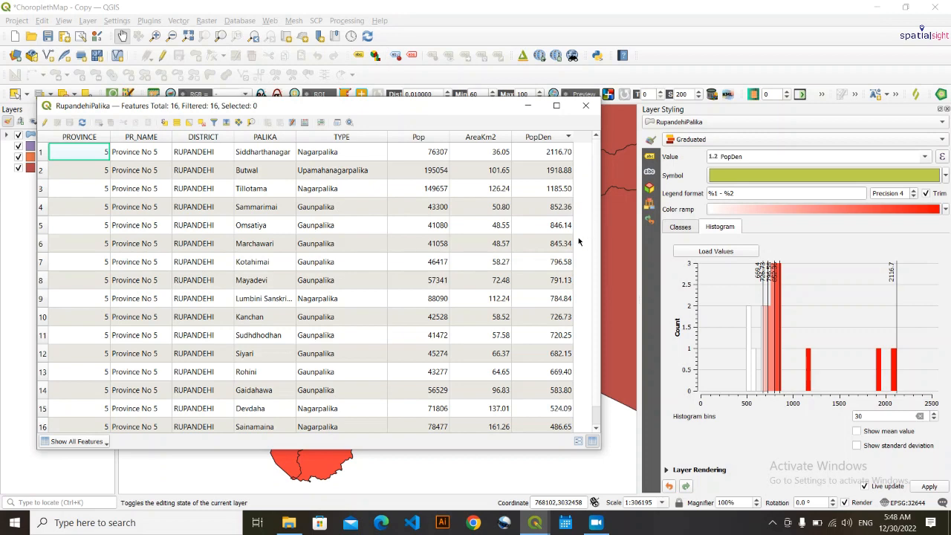
pyautogui.moveTo(596, 374); pyautogui.dragTo(596, 424)
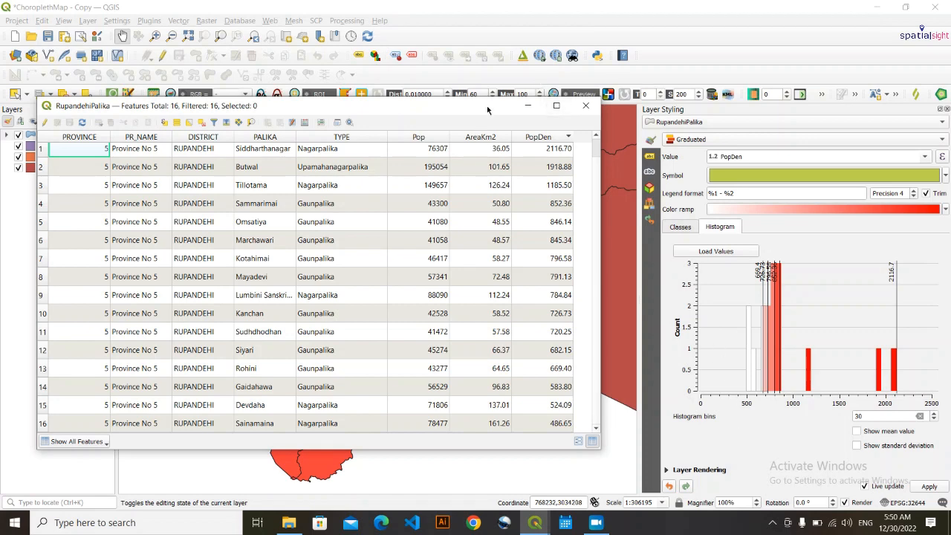
pyautogui.moveTo(487, 110); pyautogui.dragTo(511, 117)
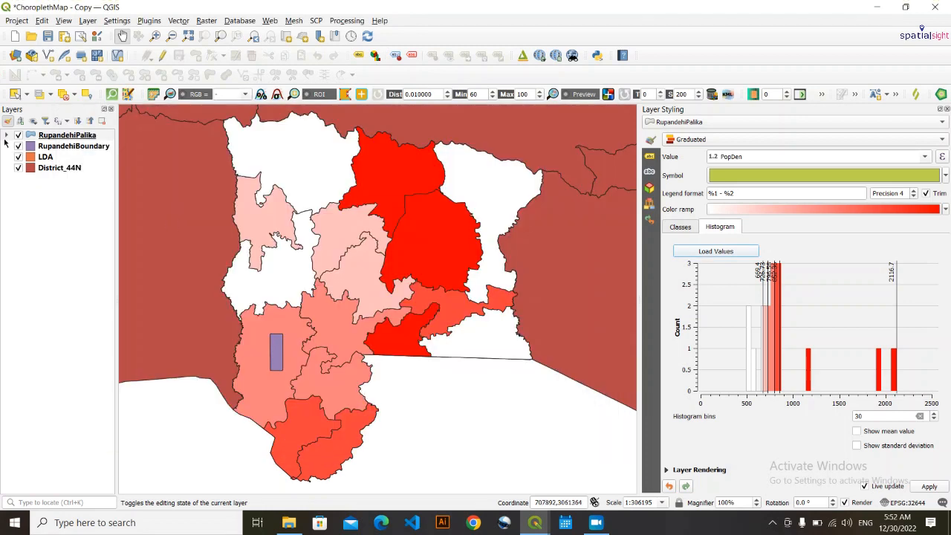
# Expand the RupandehiPalika legend, then hide and show the 852 - 2117 class to check which municipalities it covers.
pyautogui.click(7, 135)
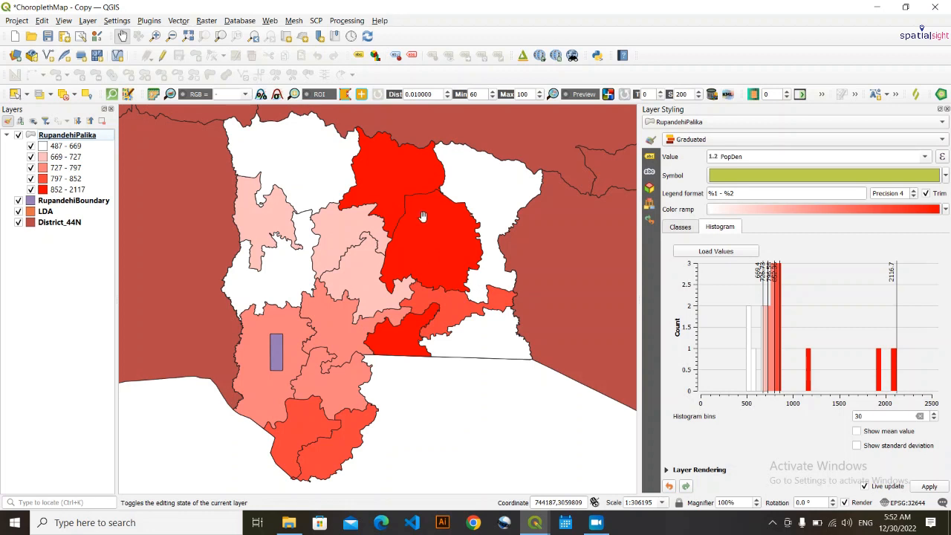
pyautogui.click(679, 227)
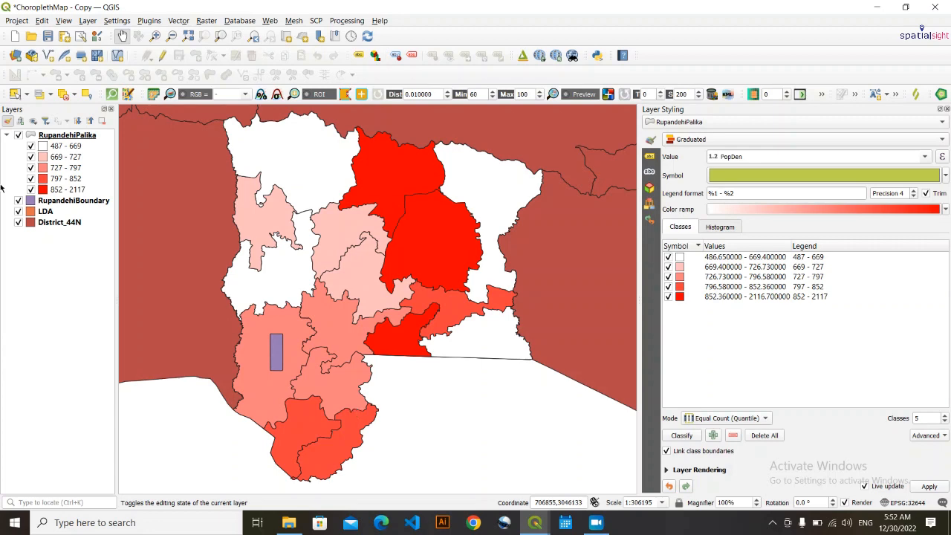
pyautogui.click(31, 189)
pyautogui.doubleClick(67, 134)
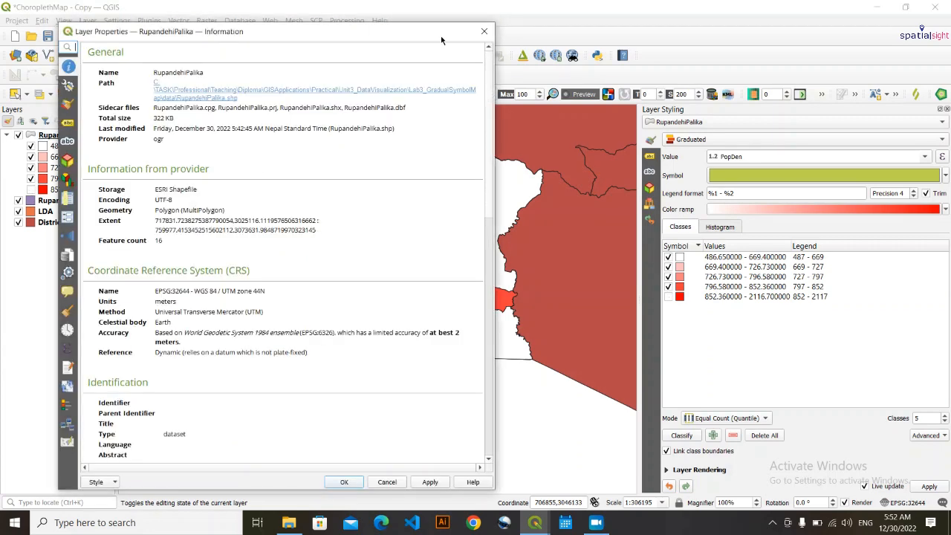
pyautogui.click(483, 31)
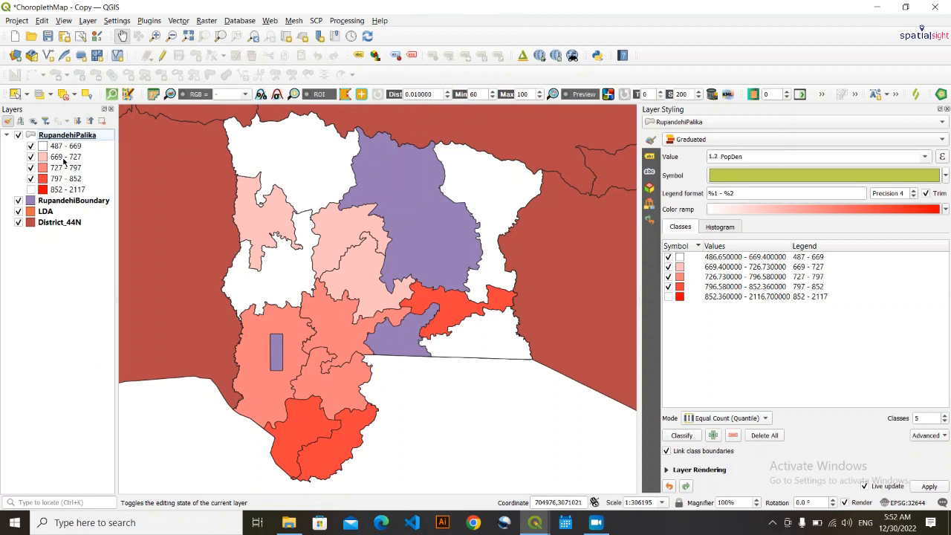
pyautogui.click(31, 191)
pyautogui.click(31, 190)
pyautogui.click(31, 189)
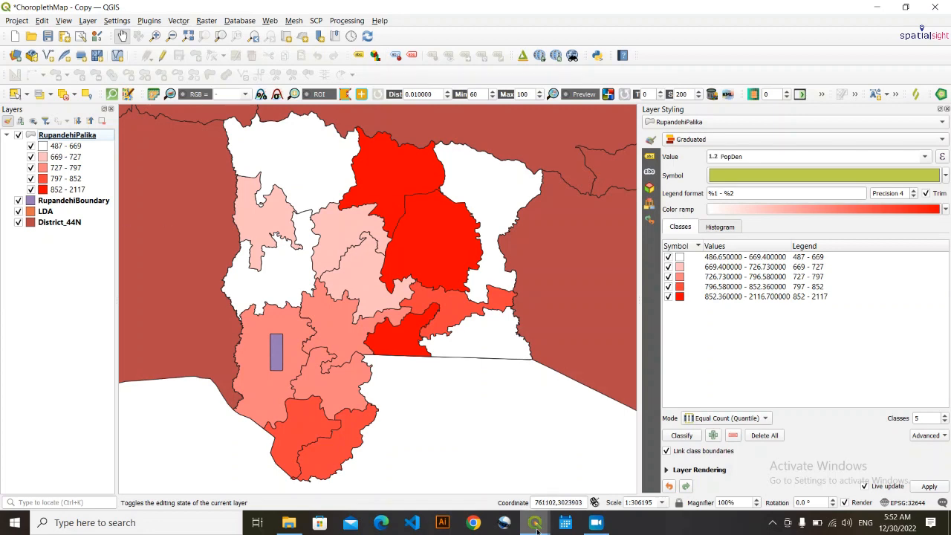
# Review the PopDen values in the RupandehiPalika attribute table again and close the table.
pyautogui.moveTo(536, 529)
pyautogui.click(565, 454)
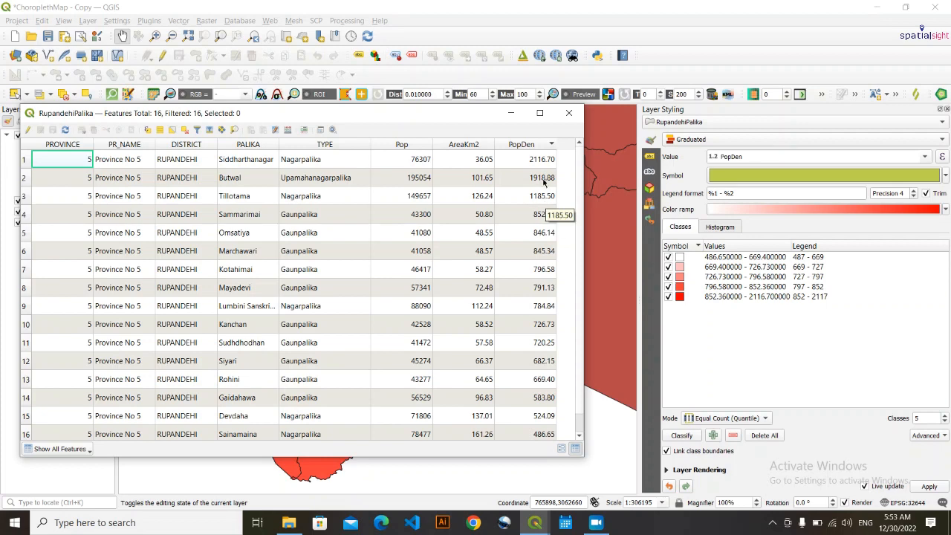
pyautogui.click(568, 113)
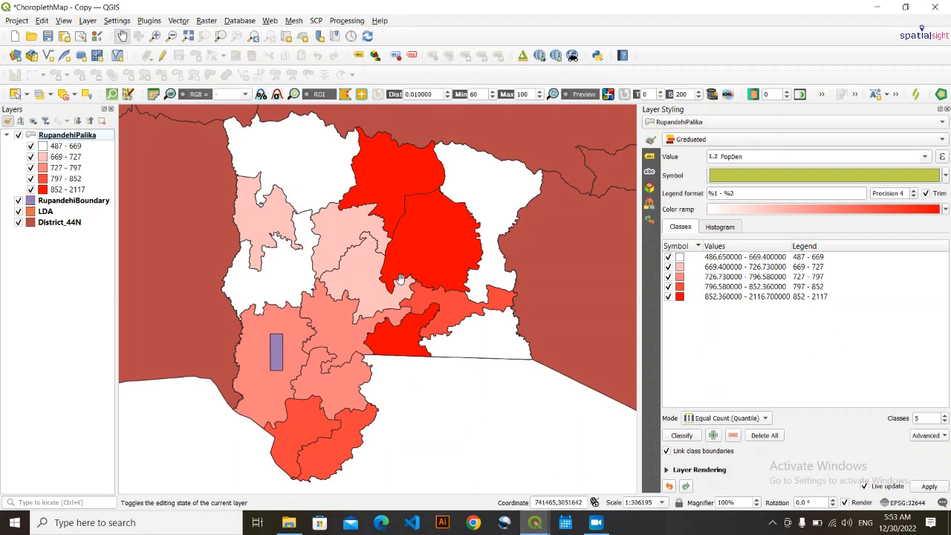
# Change the classification mode of the RupandehiPalika graduated style to Equal Interval.
pyautogui.click(767, 417)
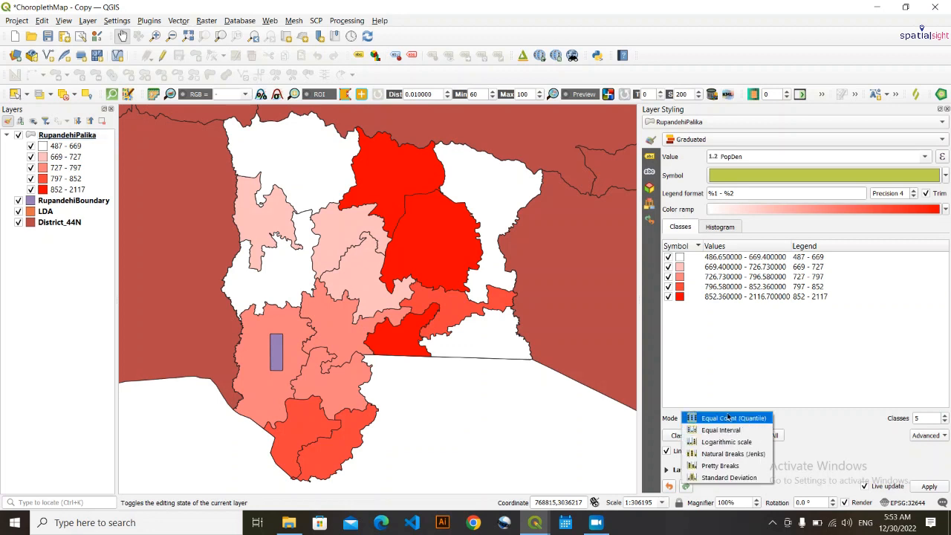
pyautogui.click(736, 387)
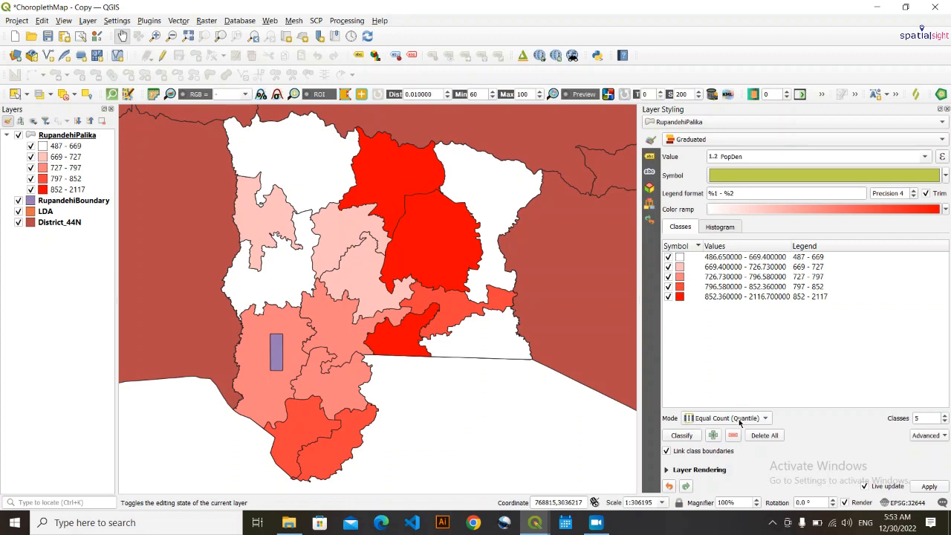
pyautogui.click(738, 417)
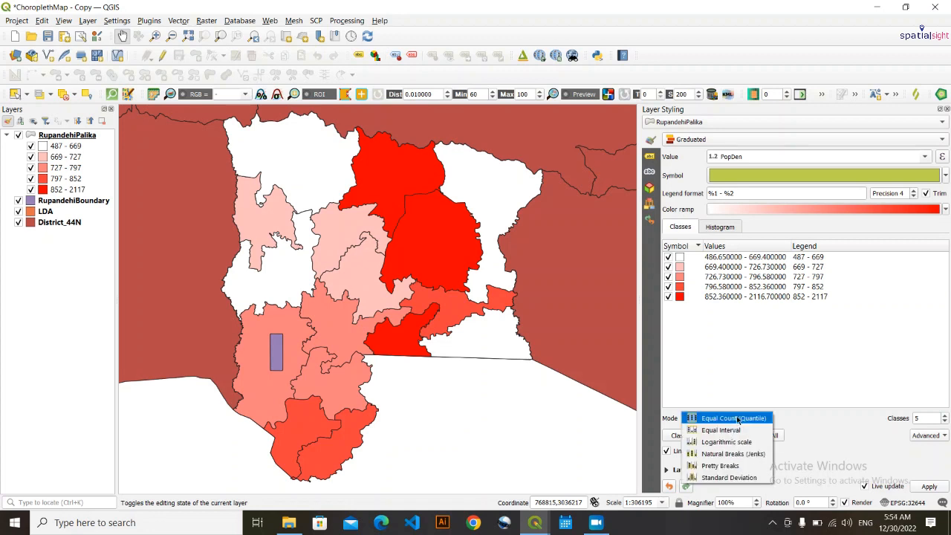
pyautogui.click(729, 385)
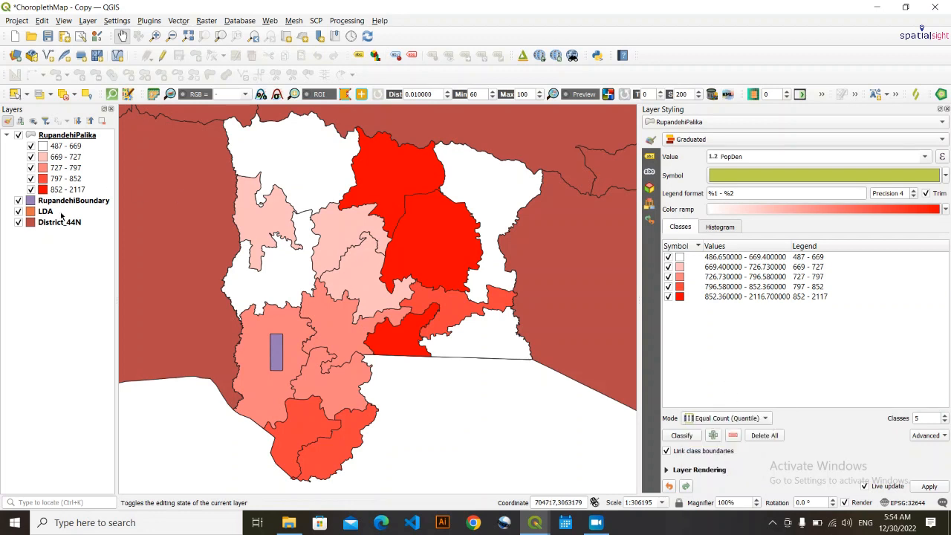
pyautogui.click(758, 419)
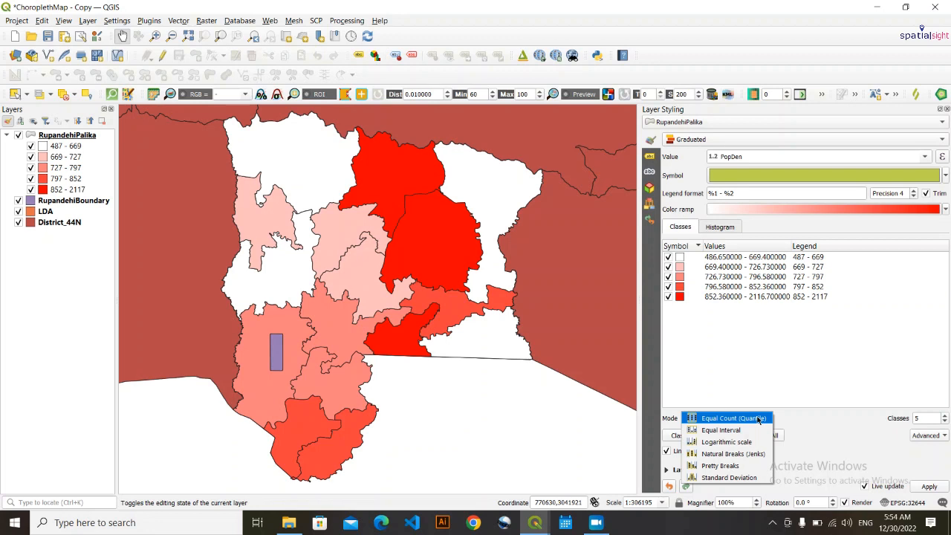
pyautogui.click(715, 432)
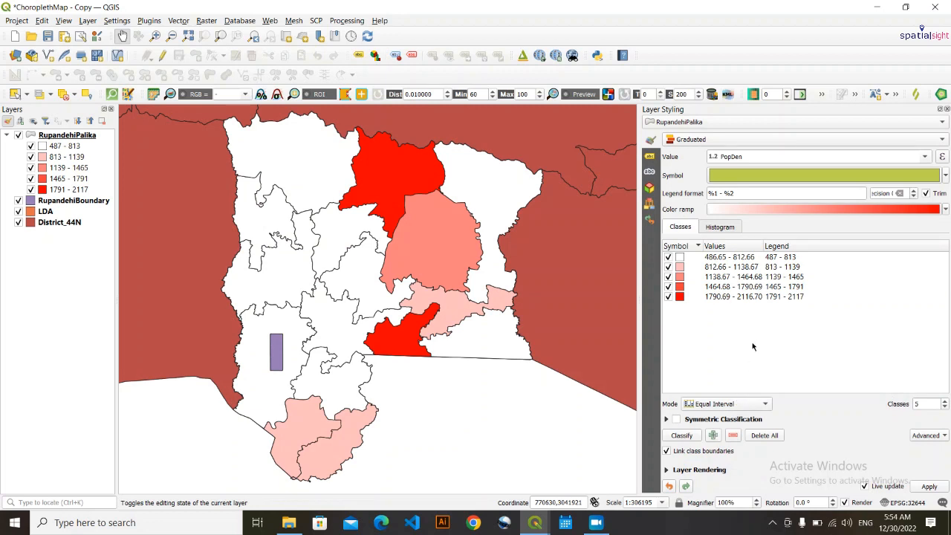
# Toggle the 1465 - 1791, 487 - 813 and 813 - 1139 classes off and on to check which municipalities they cover.
pyautogui.click(54, 317)
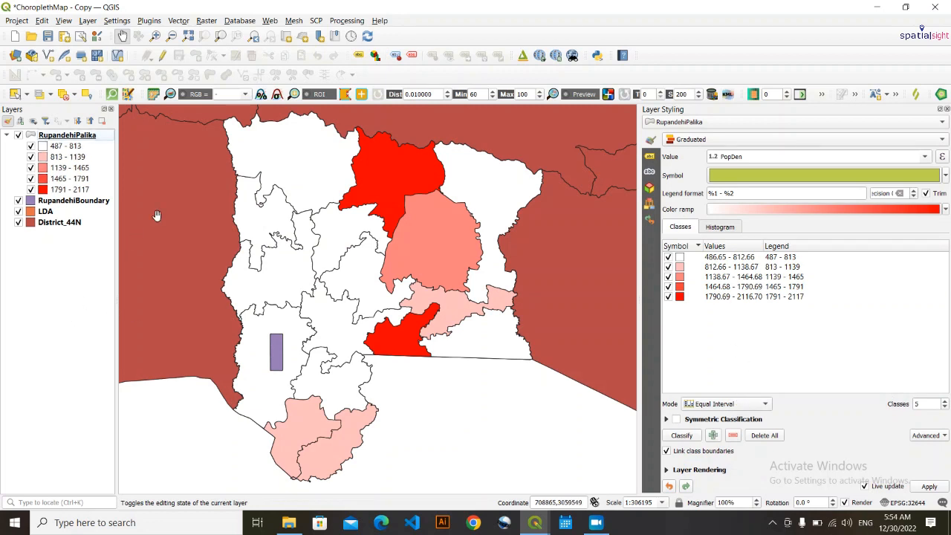
pyautogui.moveTo(292, 285); pyautogui.dragTo(289, 284)
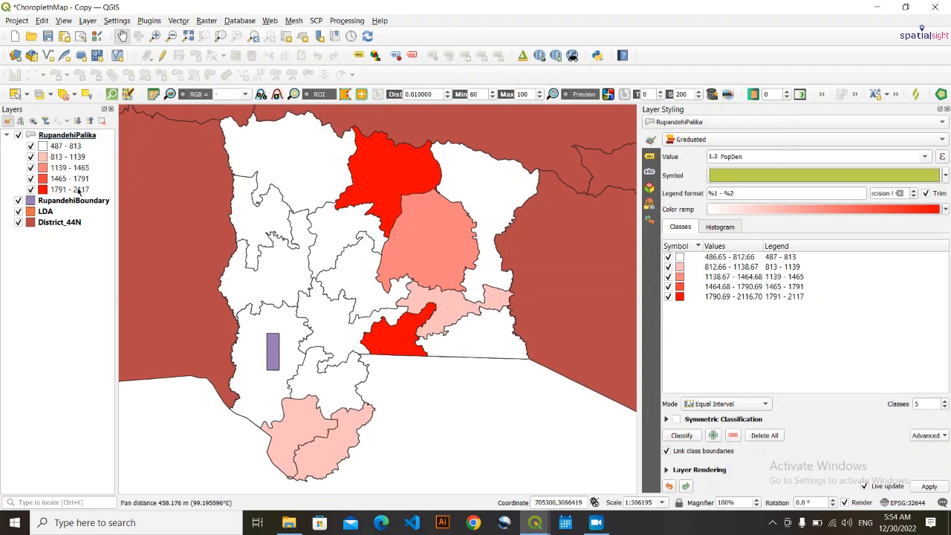
pyautogui.click(31, 179)
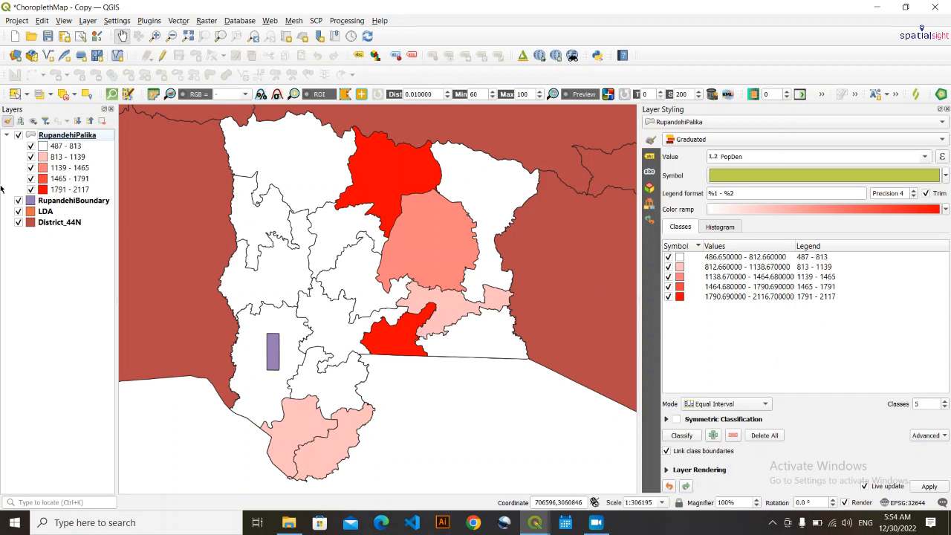
pyautogui.click(31, 146)
pyautogui.click(30, 147)
pyautogui.click(31, 157)
pyautogui.click(31, 158)
# Load the PopDen values into the histogram for the Equal Interval classes.
pyautogui.click(731, 230)
pyautogui.click(701, 253)
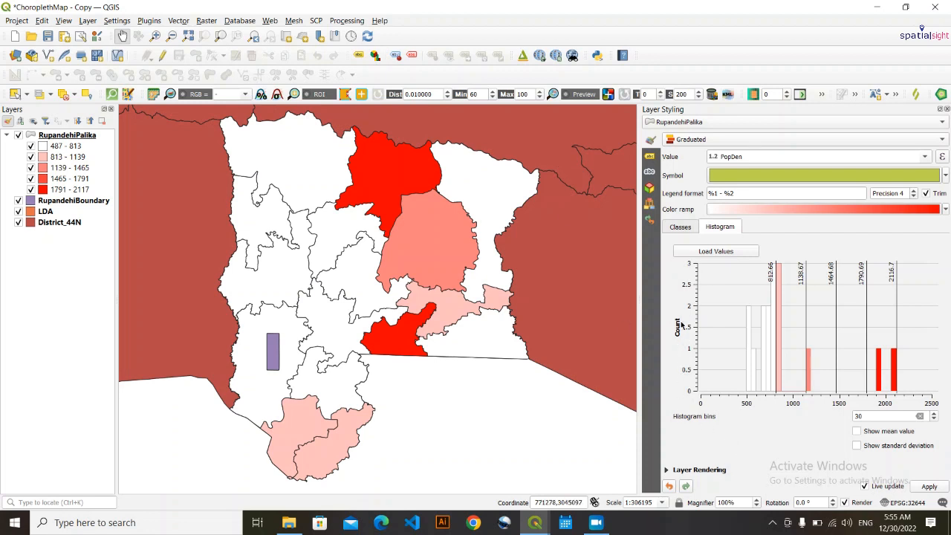
# Change the classification mode of the RupandehiPalika graduated style to Natural Breaks (Jenks) and load the PopDen values into the histogram.
pyautogui.click(680, 232)
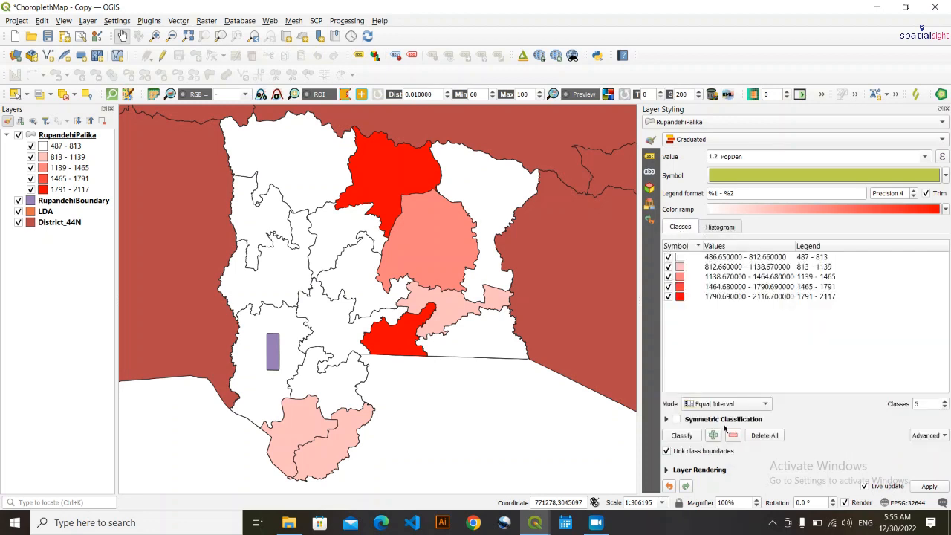
pyautogui.click(759, 403)
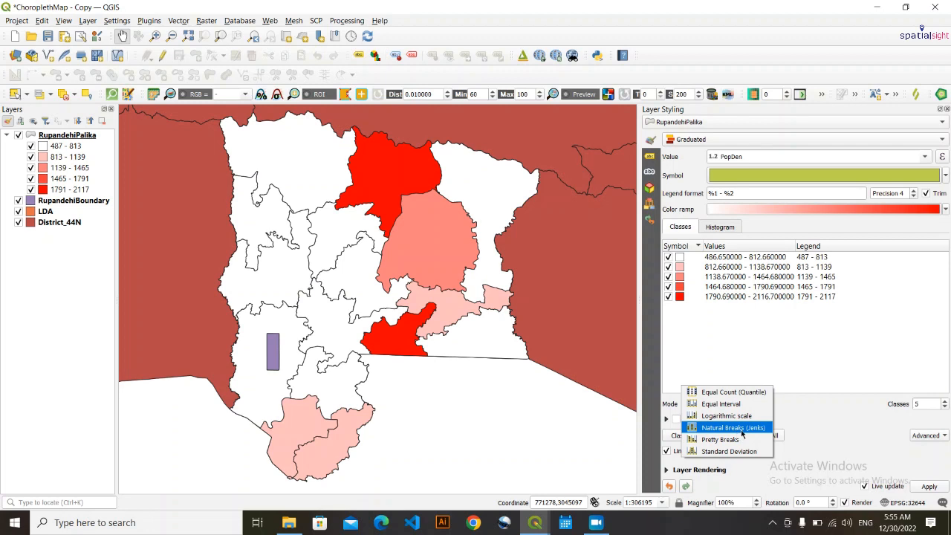
pyautogui.click(733, 428)
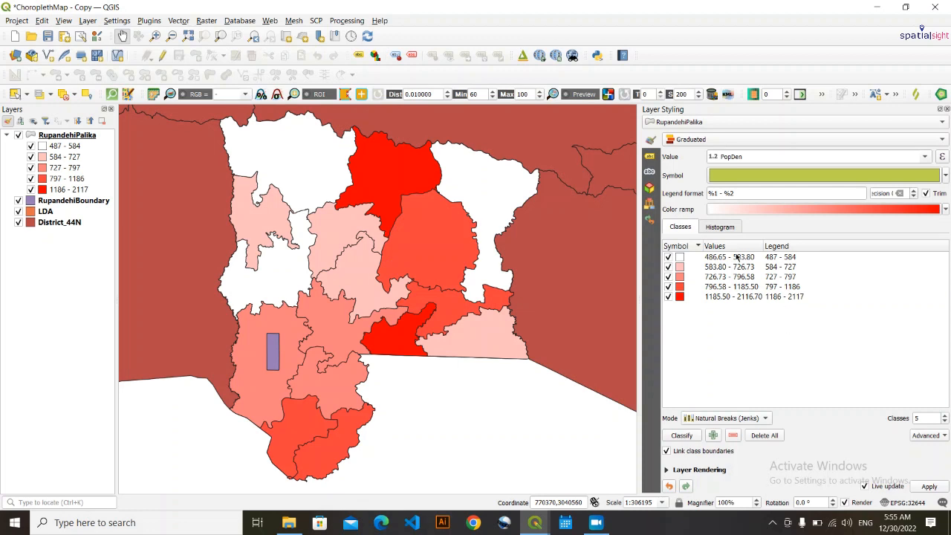
pyautogui.click(722, 228)
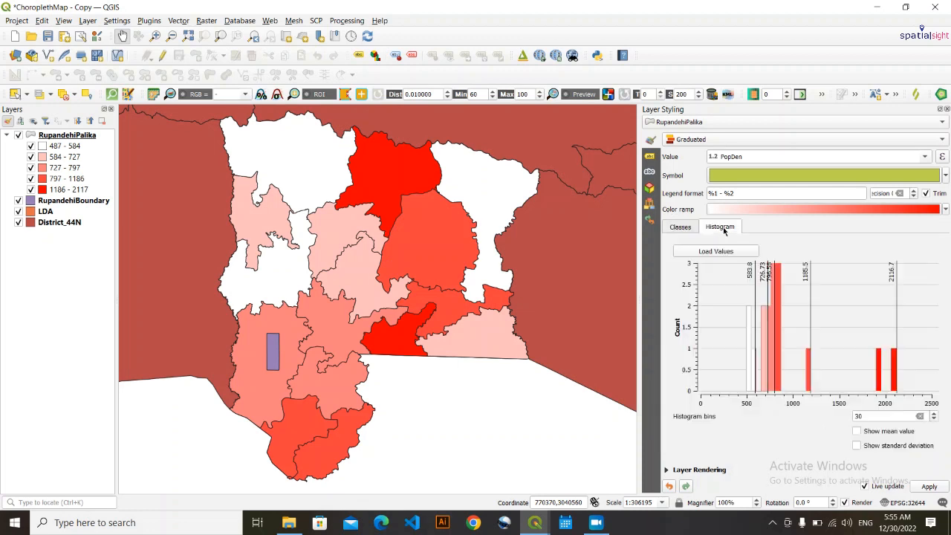
pyautogui.click(715, 251)
# Review the highest PopDen values in the RupandehiPalika attribute table and toggle the 1186 - 2117 class off and on to see its municipalities.
pyautogui.moveTo(535, 522)
pyautogui.click(594, 466)
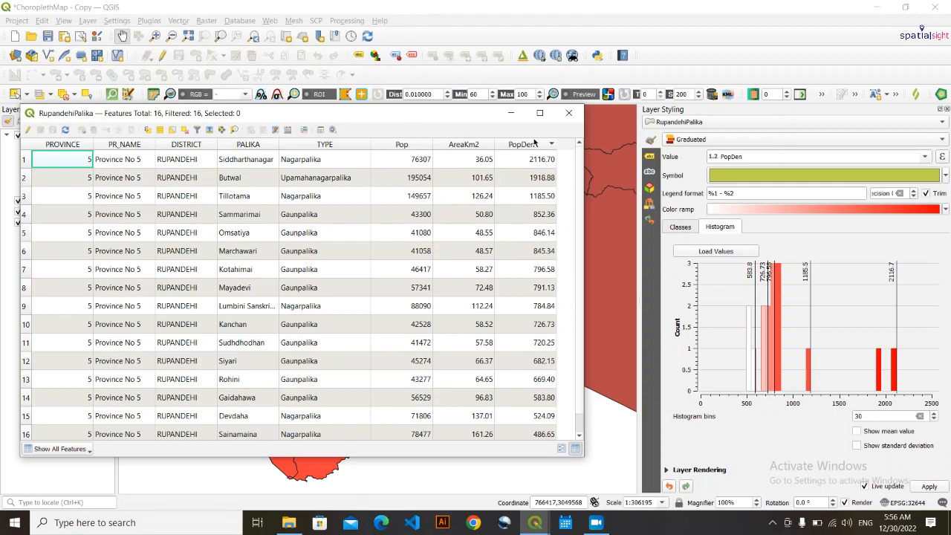
pyautogui.click(511, 113)
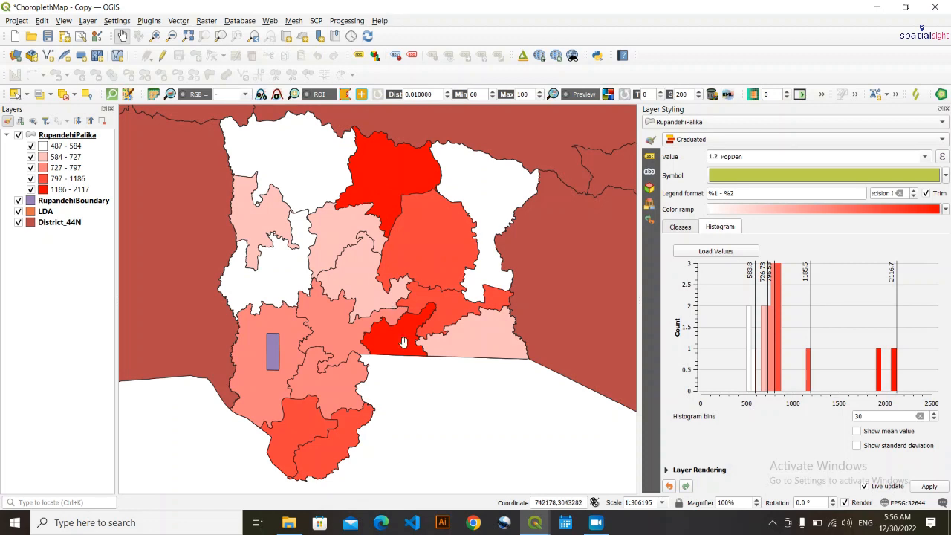
pyautogui.click(31, 191)
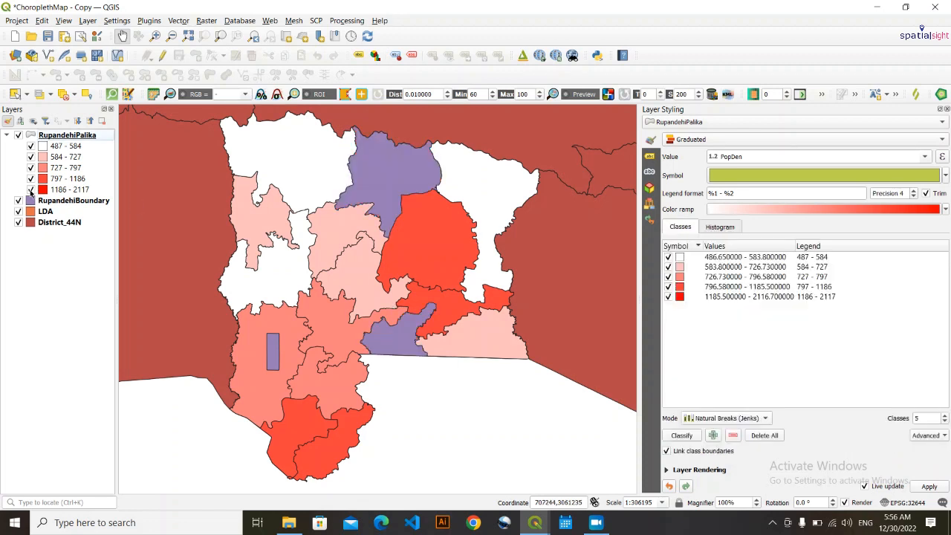
pyautogui.click(30, 190)
pyautogui.click(31, 190)
pyautogui.click(31, 190)
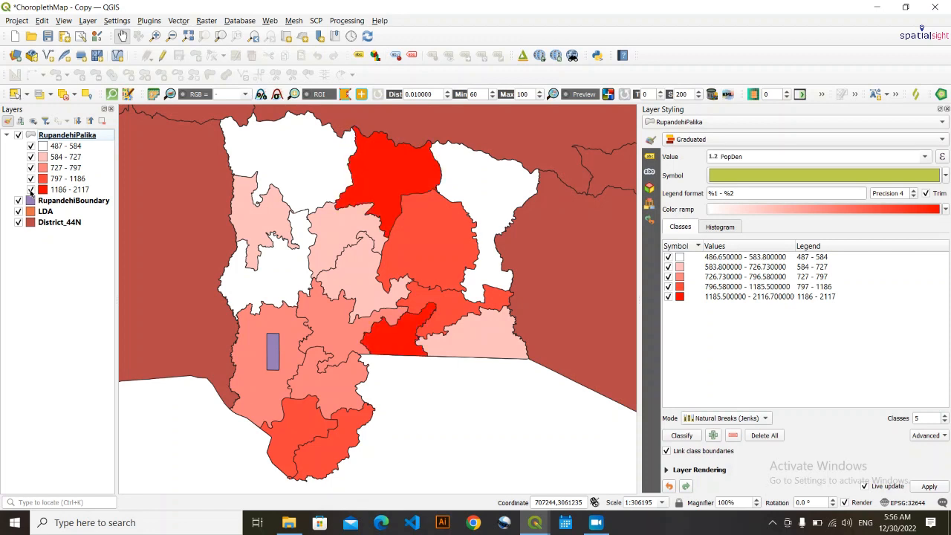
pyautogui.click(31, 190)
pyautogui.click(31, 190)
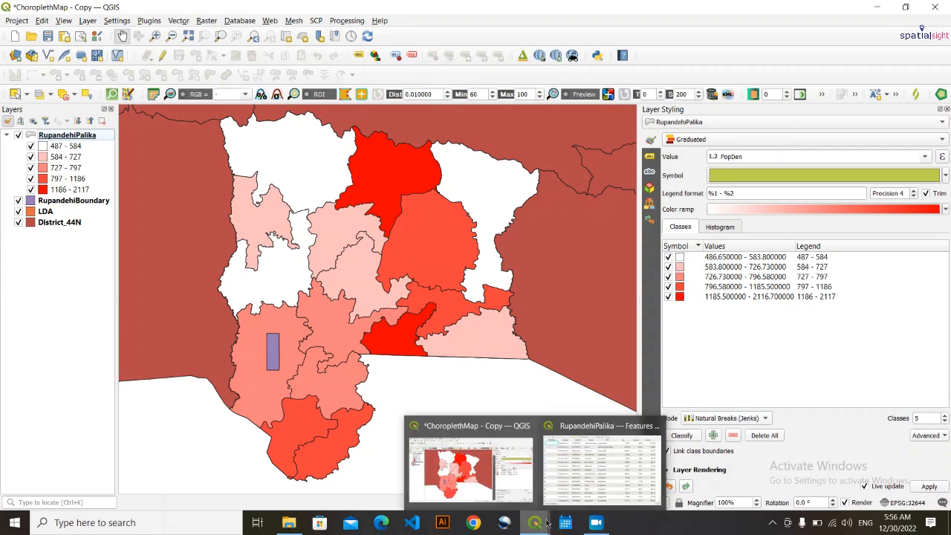
# Check Tillotama's PopDen value in the attribute table and toggle the 797 - 1186 class off and on to see which municipalities it covers.
pyautogui.click(594, 468)
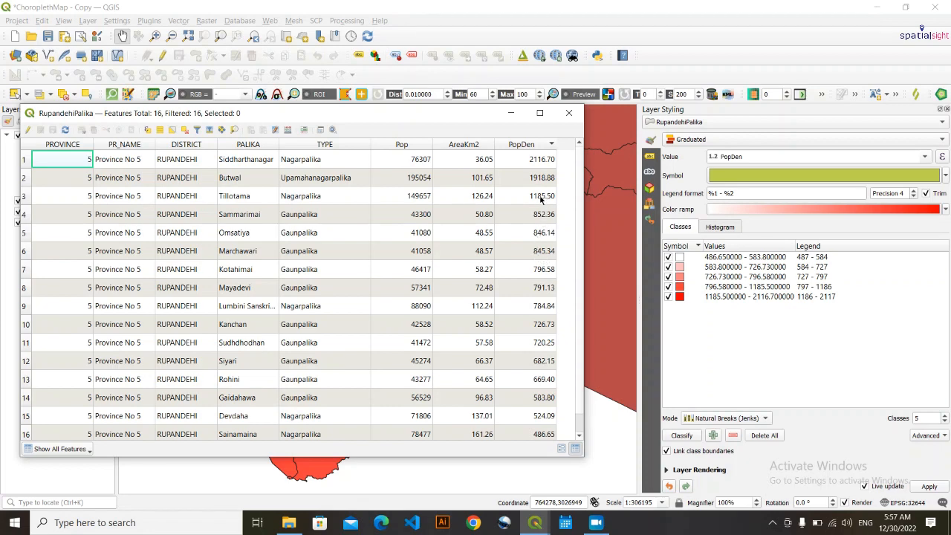
pyautogui.click(510, 113)
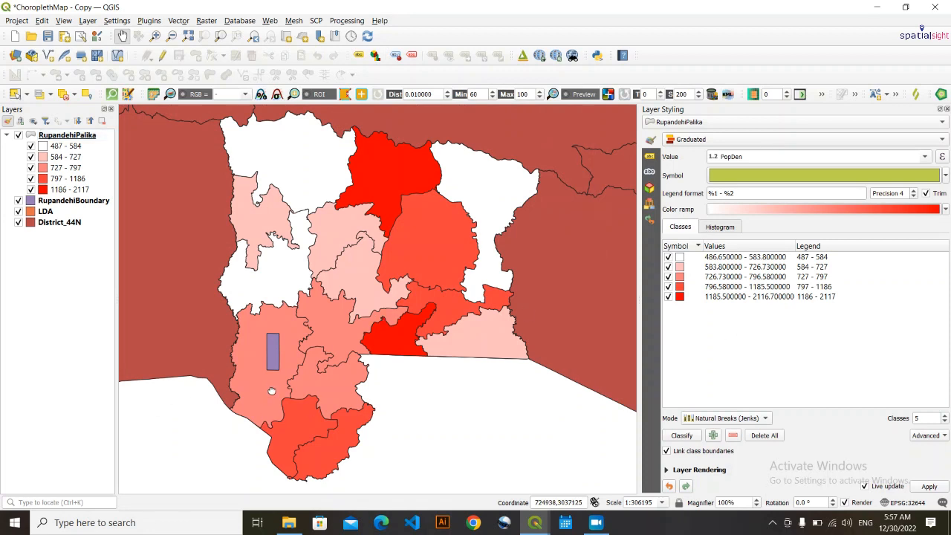
pyautogui.moveTo(256, 390); pyautogui.dragTo(253, 390)
pyautogui.click(30, 179)
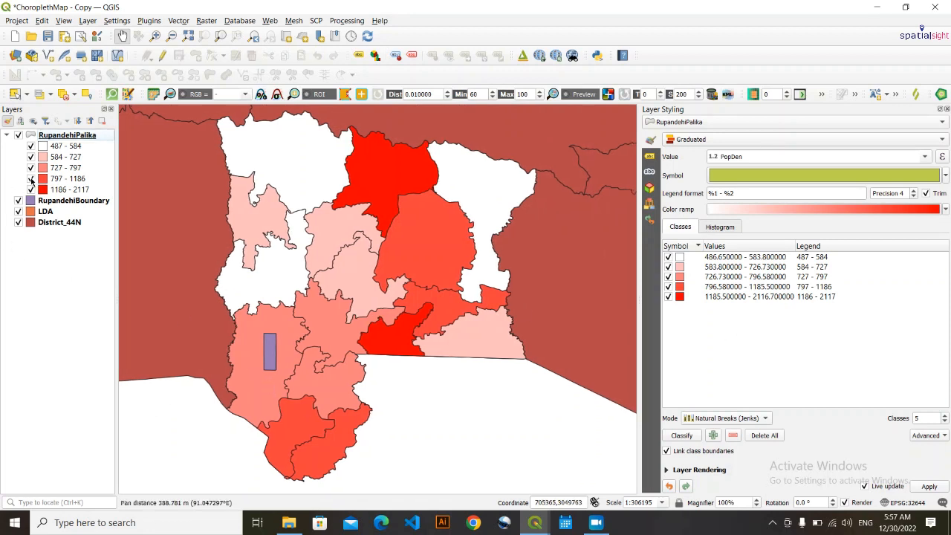
pyautogui.click(31, 179)
pyautogui.click(30, 179)
pyautogui.click(31, 179)
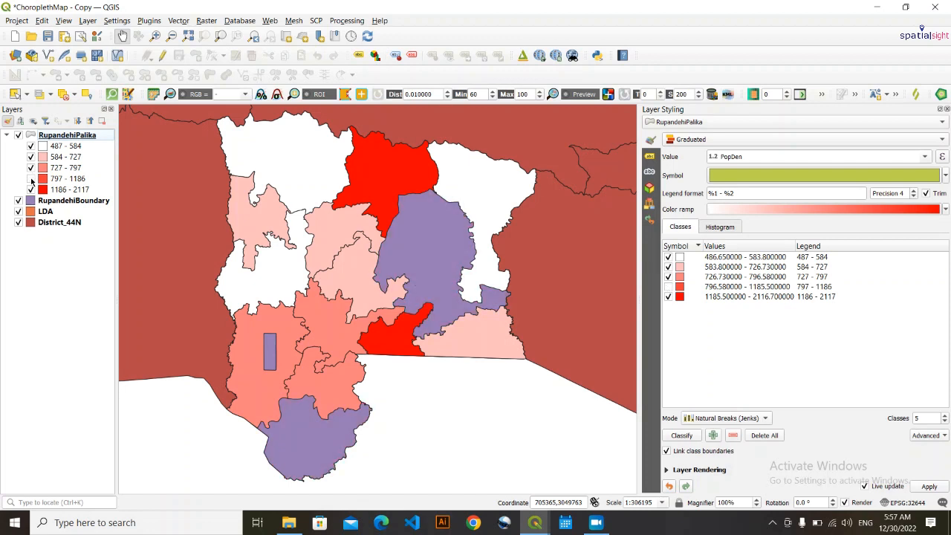
pyautogui.click(30, 179)
pyautogui.click(31, 179)
pyautogui.click(31, 179)
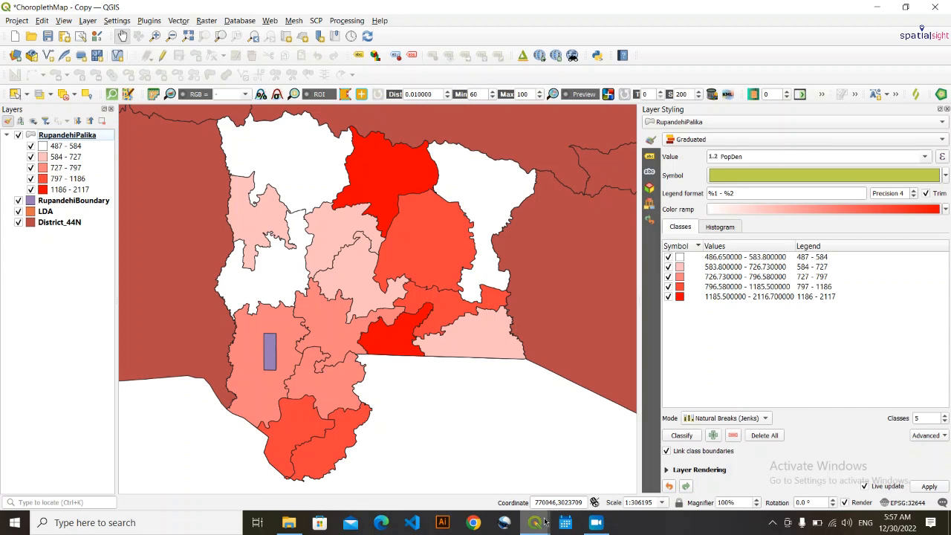
# Review the PopDen values from Sammarimai to Marchawari in the attribute table and compare them with the map by toggling the 797 - 1186 class.
pyautogui.moveTo(535, 522)
pyautogui.click(584, 474)
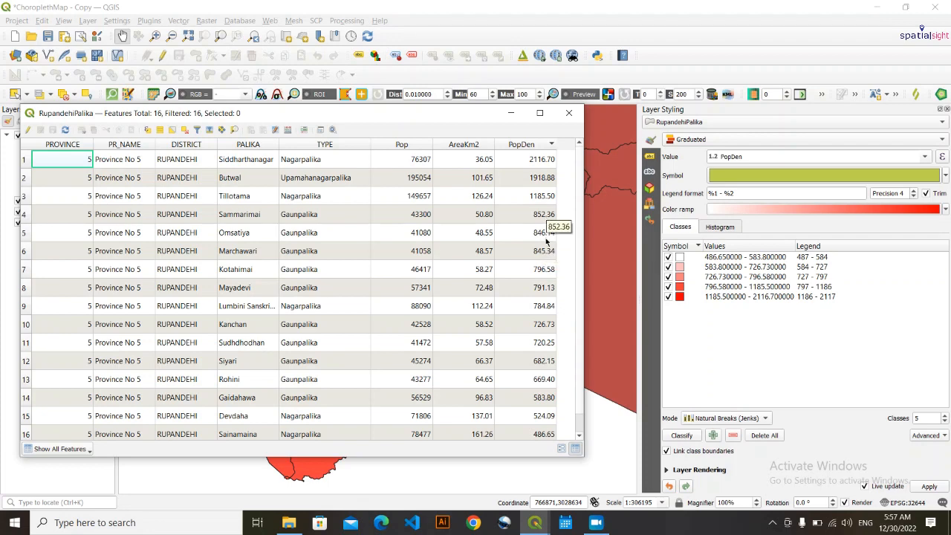
pyautogui.click(511, 113)
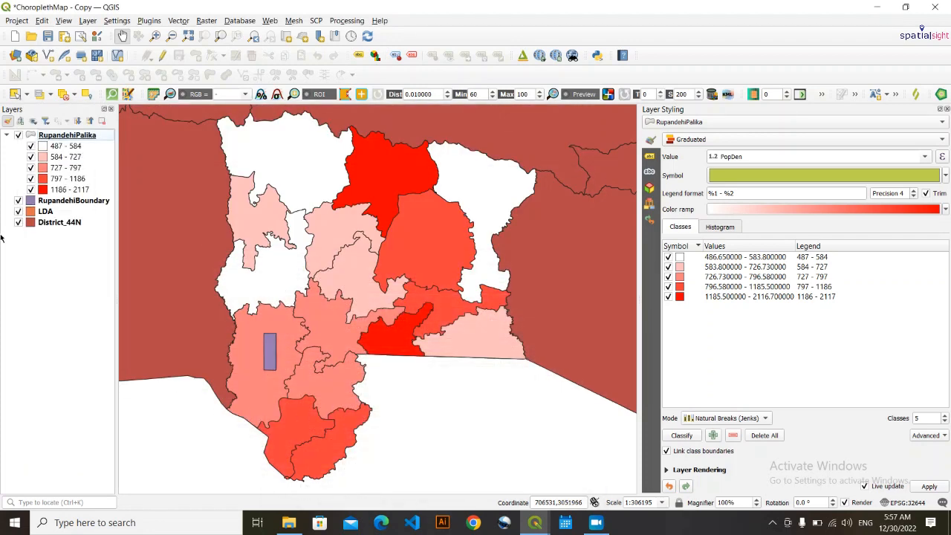
pyautogui.click(31, 179)
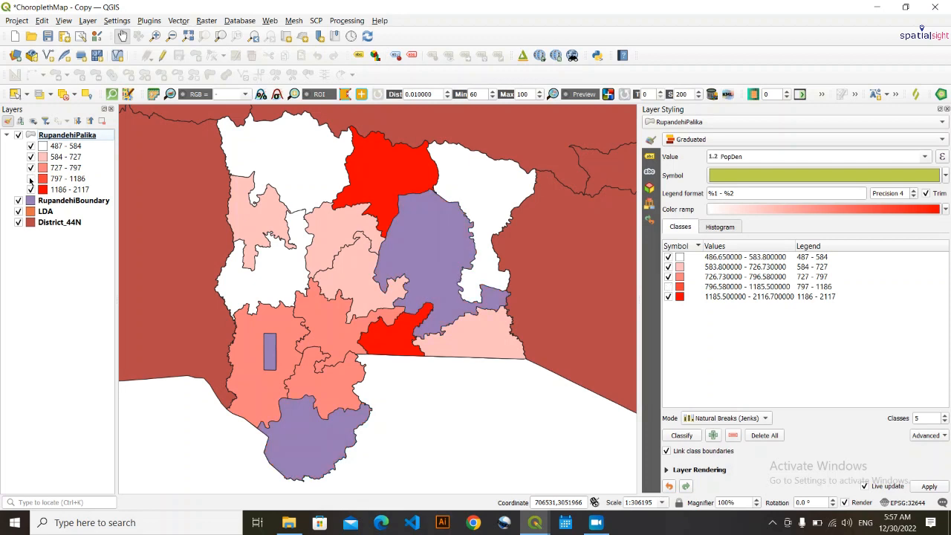
pyautogui.click(30, 179)
pyautogui.click(30, 179)
pyautogui.click(31, 179)
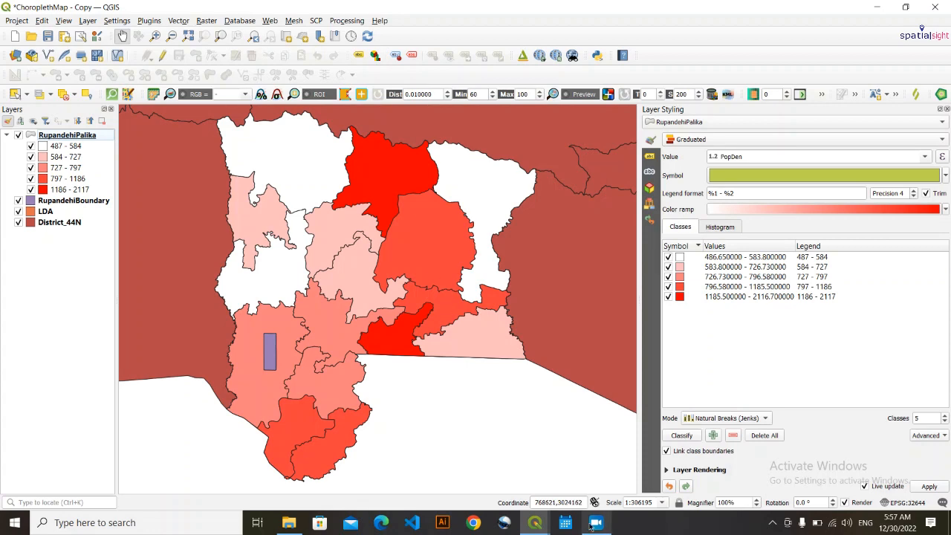
# Review the PopDen values from Mayadevi to Sudhdhodhan in the attribute table and toggle the 797 - 1186 class off and on again.
pyautogui.moveTo(543, 526)
pyautogui.click(601, 475)
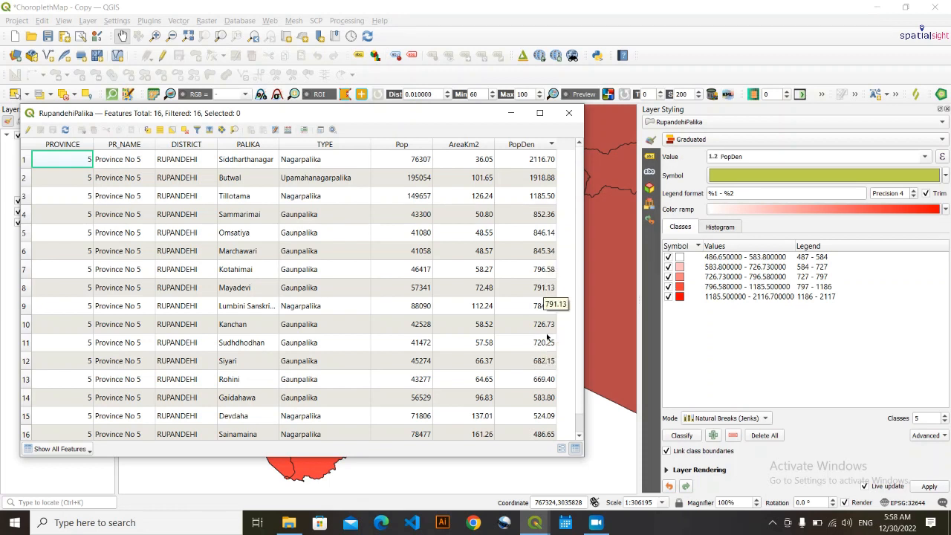
pyautogui.click(510, 113)
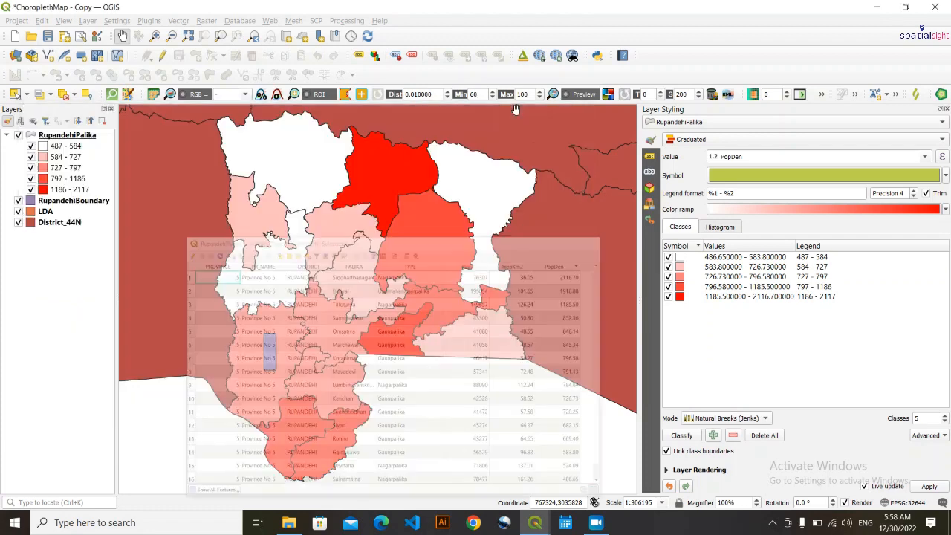
pyautogui.click(30, 179)
pyautogui.click(31, 179)
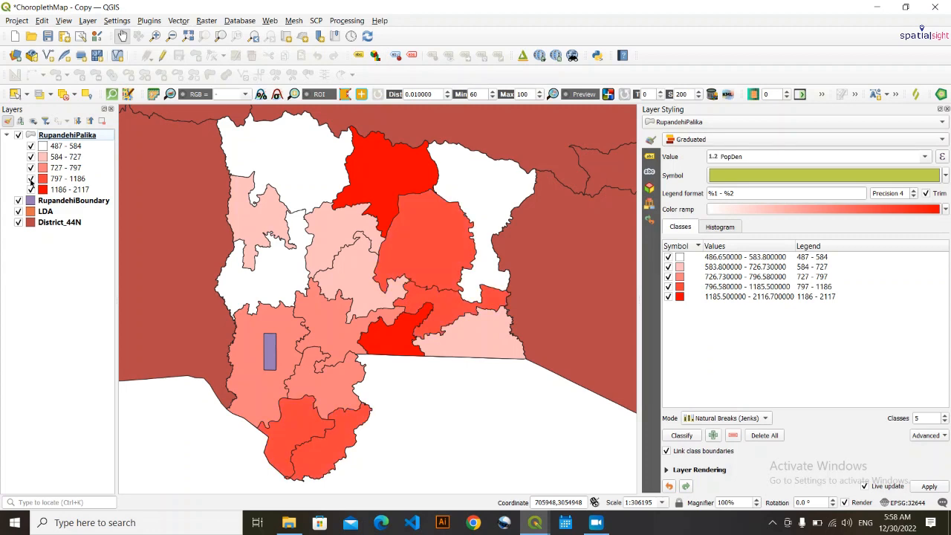
pyautogui.click(31, 179)
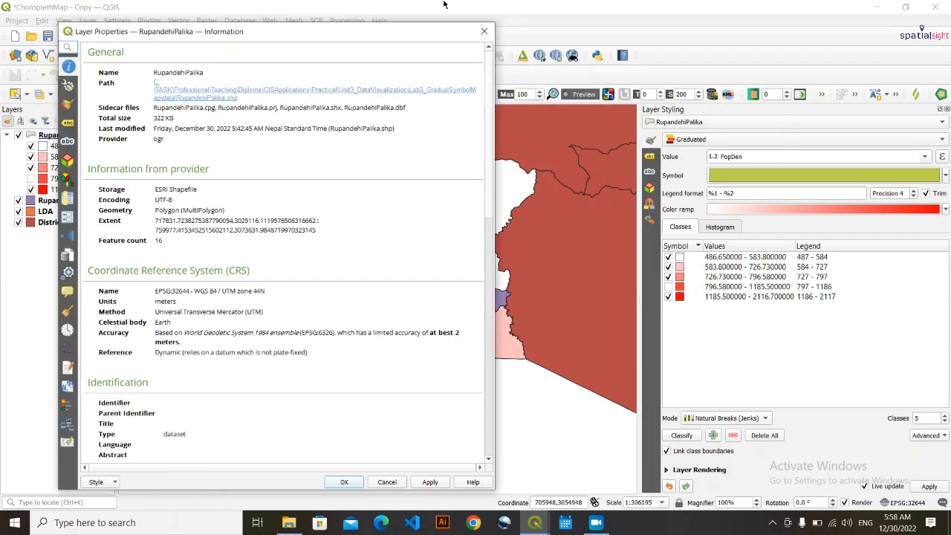
pyautogui.click(482, 30)
pyautogui.click(31, 179)
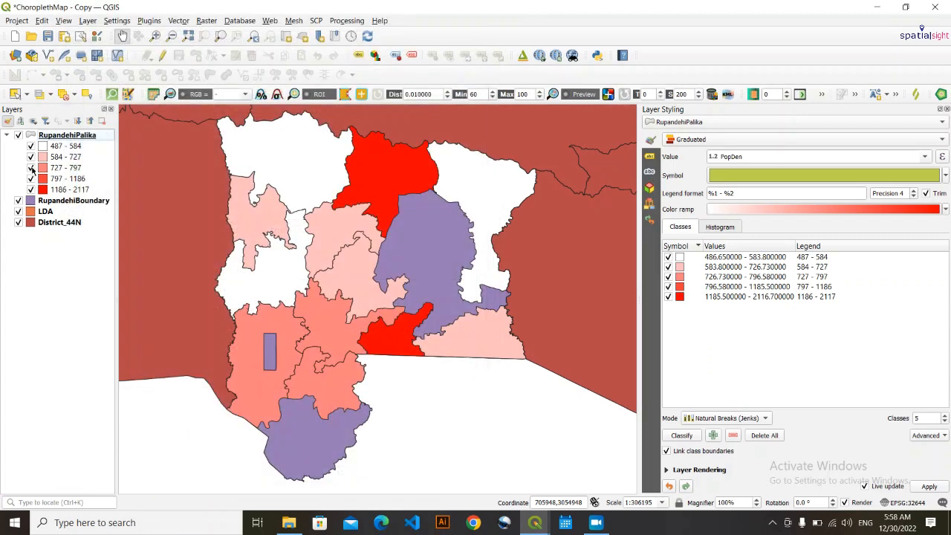
# Toggle the 727 - 797 class off and on repeatedly to check which municipalities it covers.
pyautogui.click(31, 168)
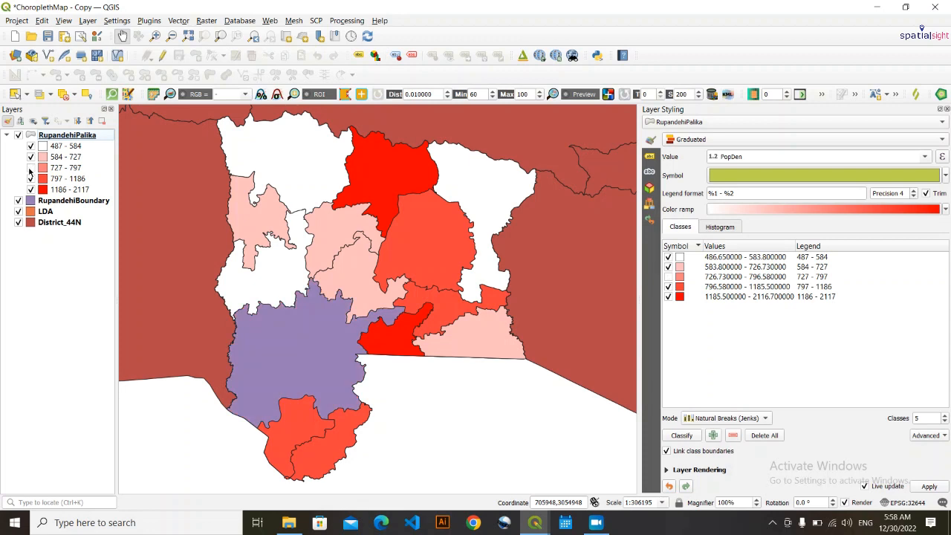
pyautogui.click(30, 168)
pyautogui.click(30, 168)
pyautogui.click(31, 168)
pyautogui.click(30, 168)
pyautogui.click(30, 167)
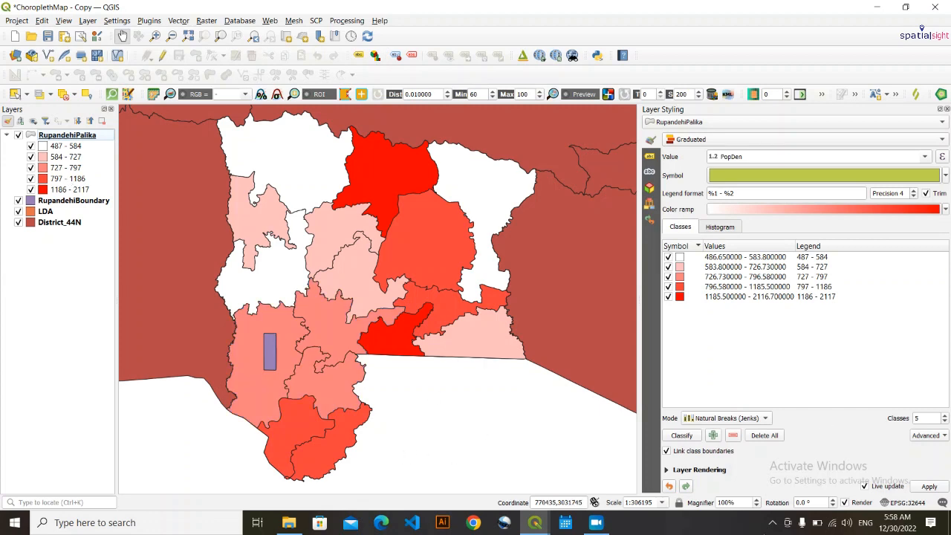
# Review the lowest PopDen values in the attribute table and toggle the 487 - 584 class off and on to see its municipalities.
pyautogui.click(532, 523)
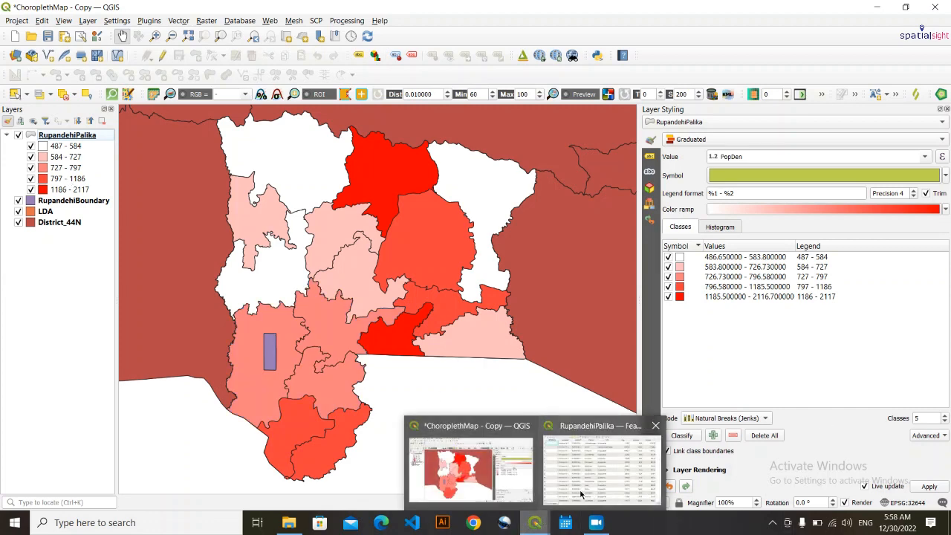
pyautogui.click(594, 460)
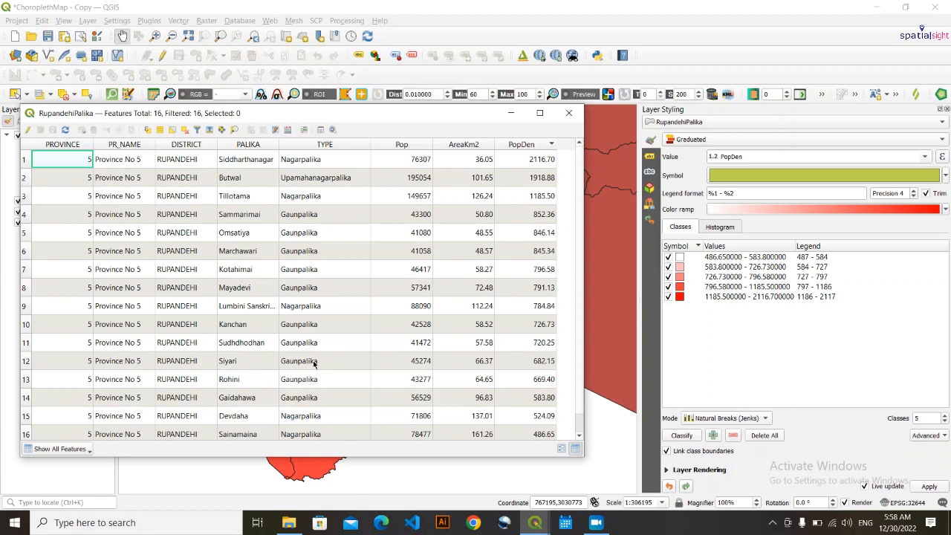
pyautogui.scroll(-1, 399, 368)
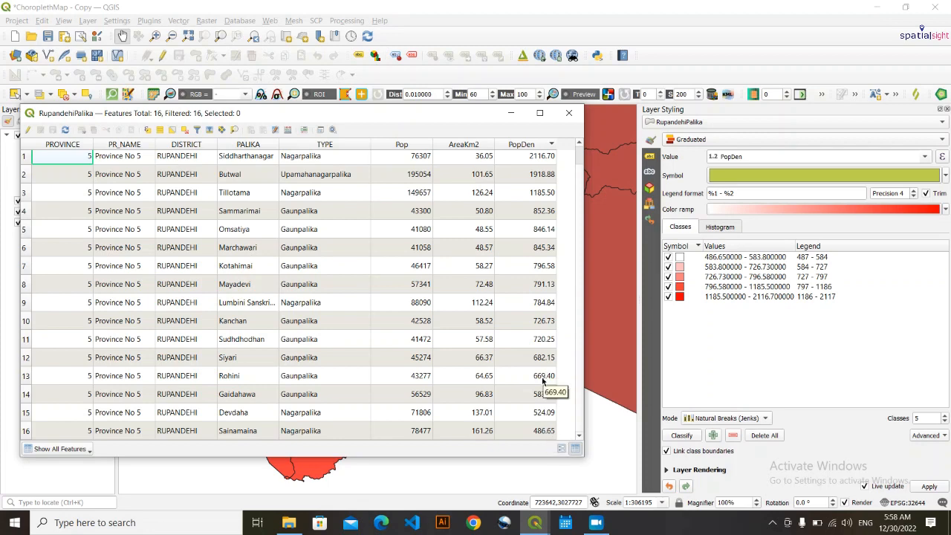
pyautogui.click(511, 113)
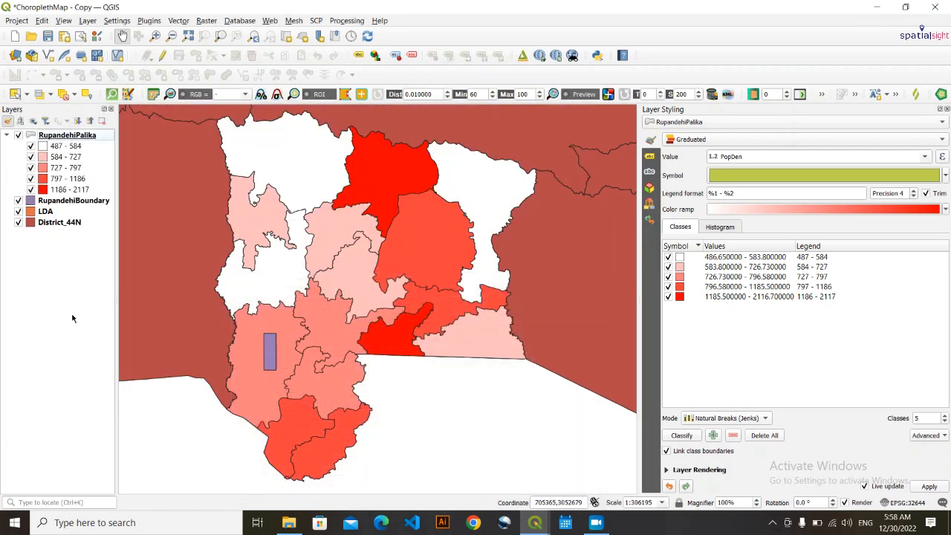
pyautogui.click(31, 146)
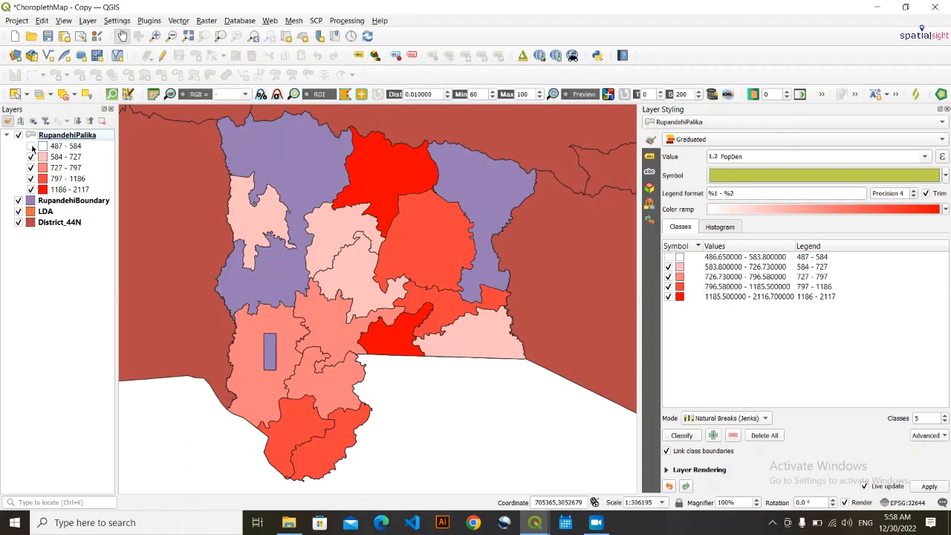
pyautogui.click(32, 146)
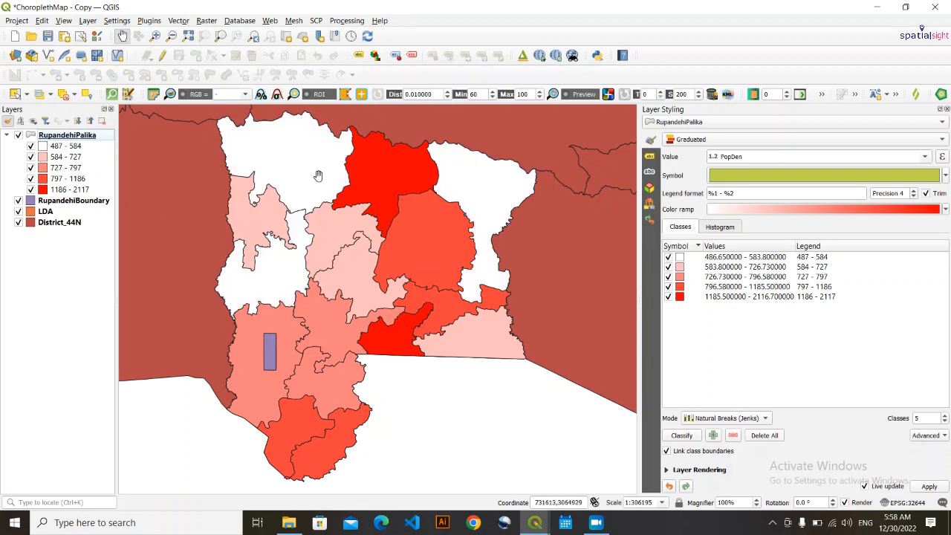
pyautogui.click(31, 147)
pyautogui.click(31, 147)
pyautogui.click(763, 419)
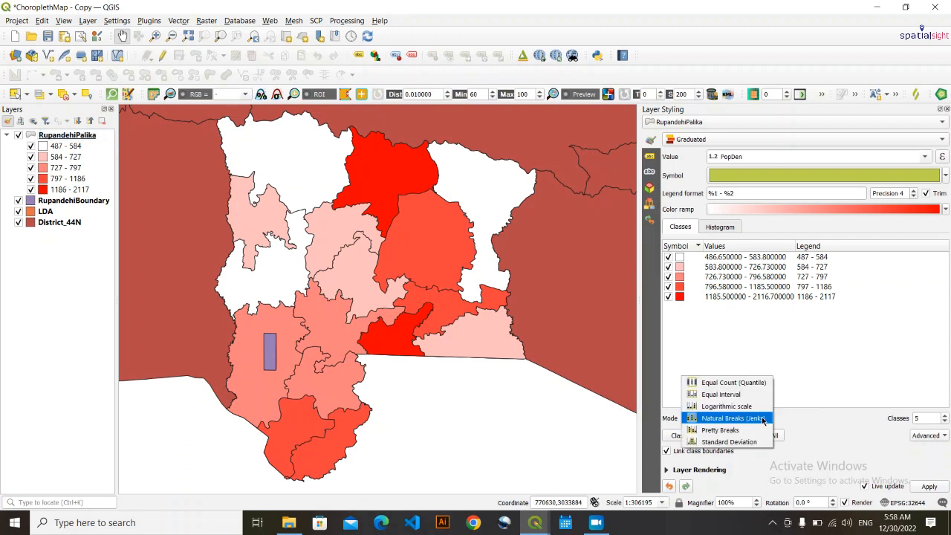
pyautogui.click(832, 438)
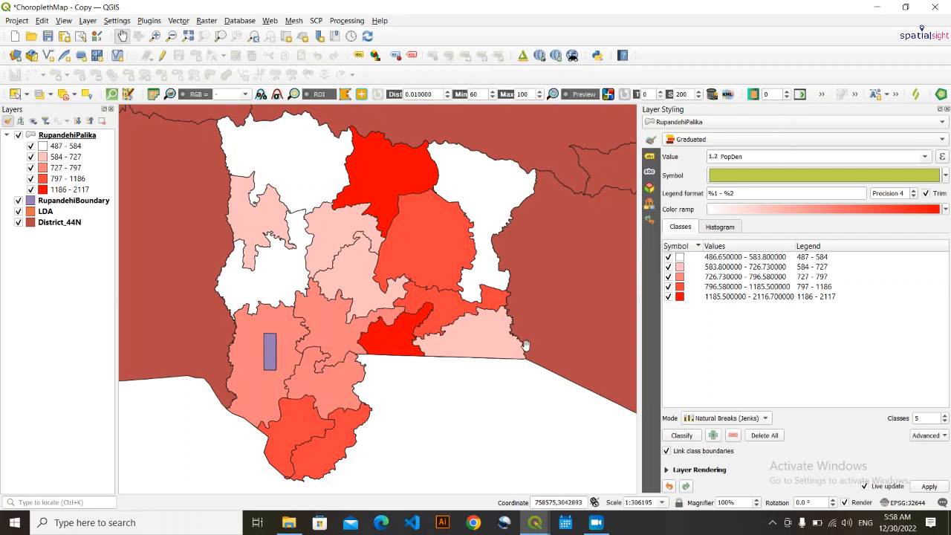
pyautogui.moveTo(419, 304); pyautogui.dragTo(446, 304)
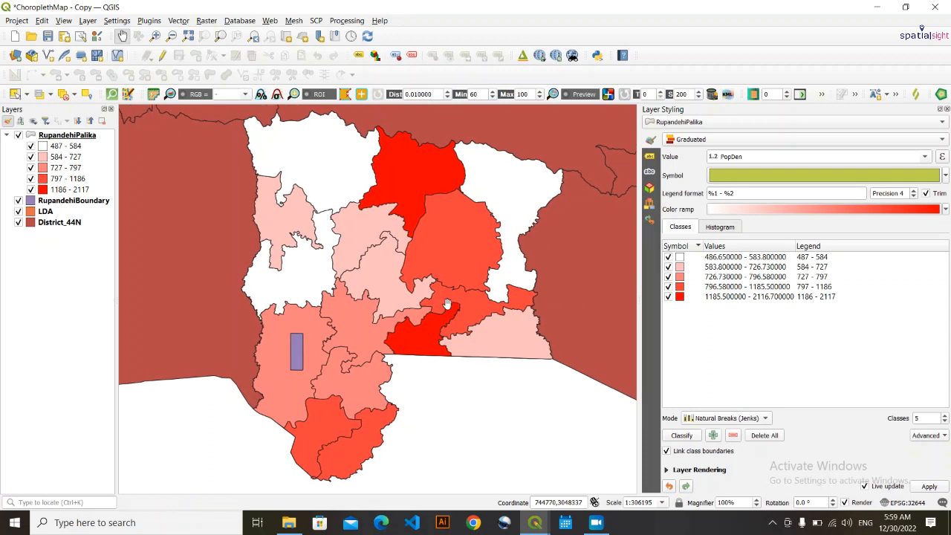
pyautogui.moveTo(446, 304); pyautogui.dragTo(445, 305)
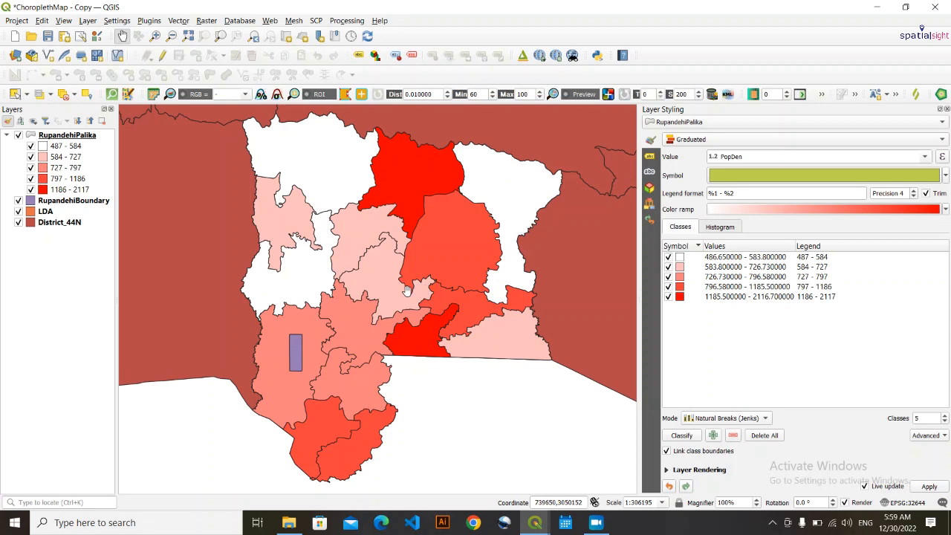
# Review the PopDen values of the RupandehiPalika municipalities in the attribute table once more, putting the table away when done.
pyautogui.moveTo(404, 290); pyautogui.dragTo(393, 294)
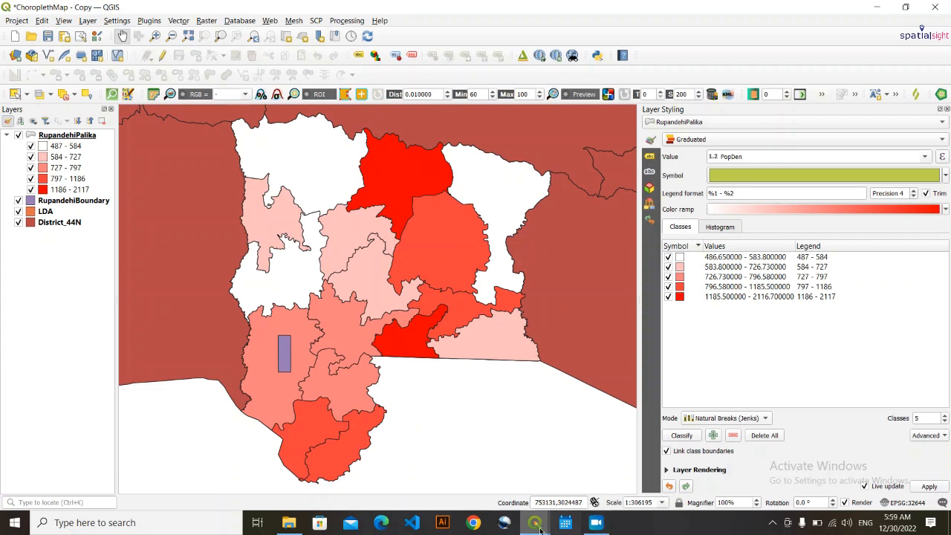
pyautogui.moveTo(538, 528)
pyautogui.click(594, 459)
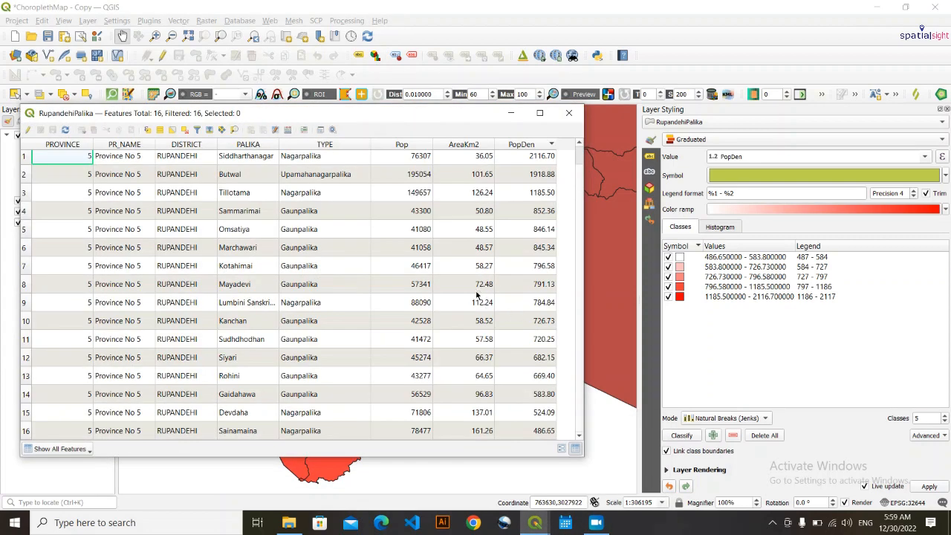
pyautogui.click(511, 113)
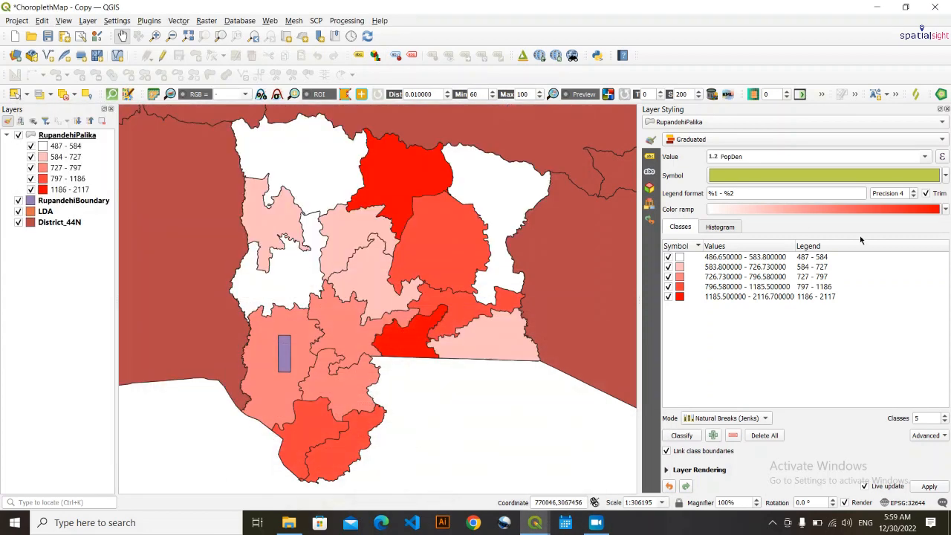
# Load the PopDen values into the histogram to examine where the class breaks fall, and return to the class list.
pyautogui.click(720, 226)
pyautogui.click(724, 252)
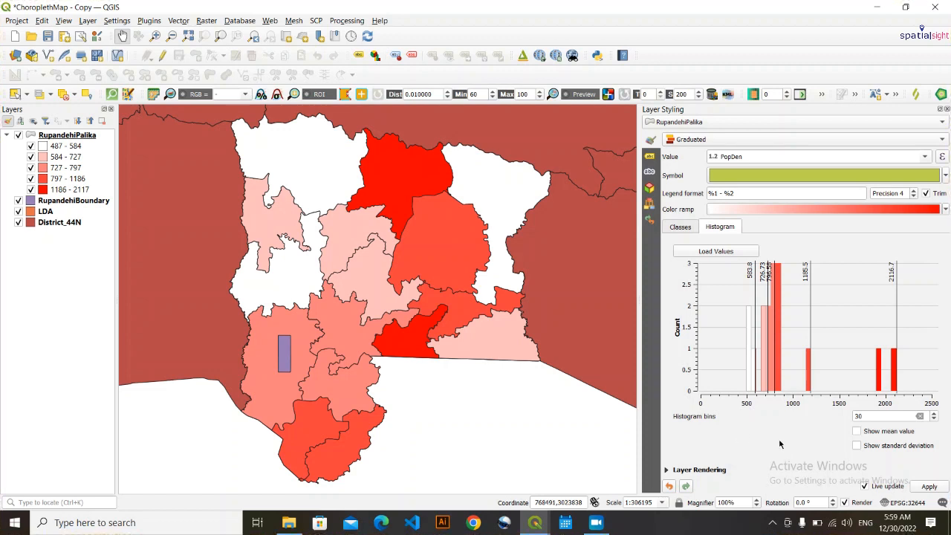
pyautogui.click(681, 227)
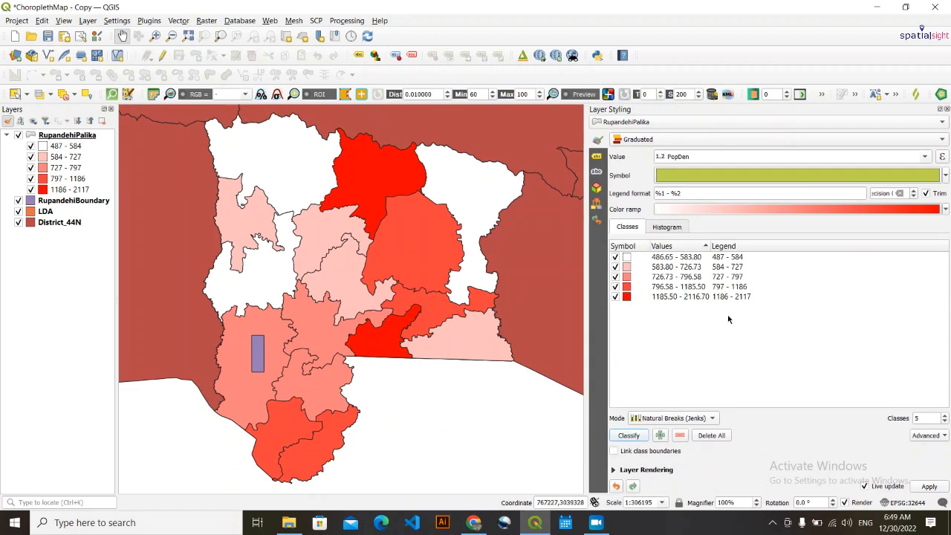
# Set the lower bound of the second PopDen class to 584.80 and of the third class to 727.73.
pyautogui.doubleClick(663, 266)
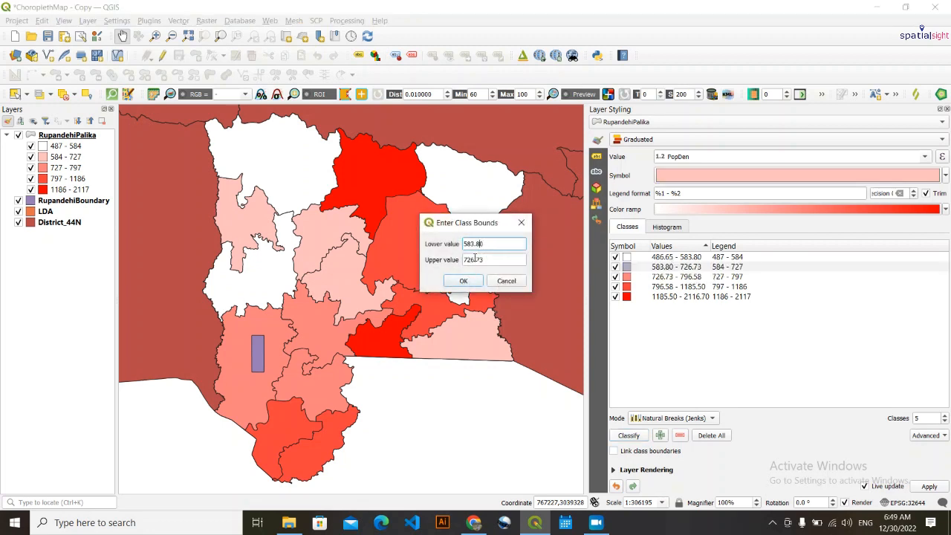
pyautogui.write('4')
pyautogui.click(462, 281)
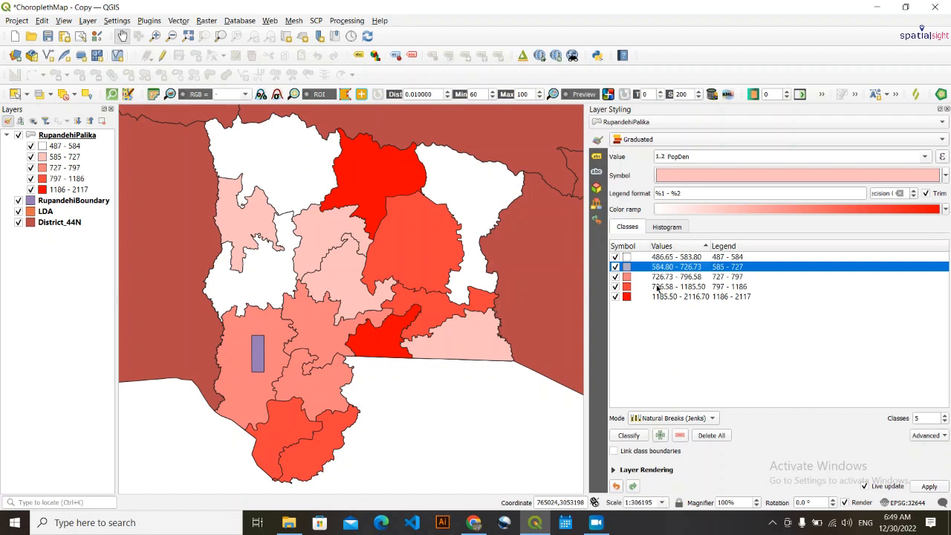
pyautogui.doubleClick(661, 279)
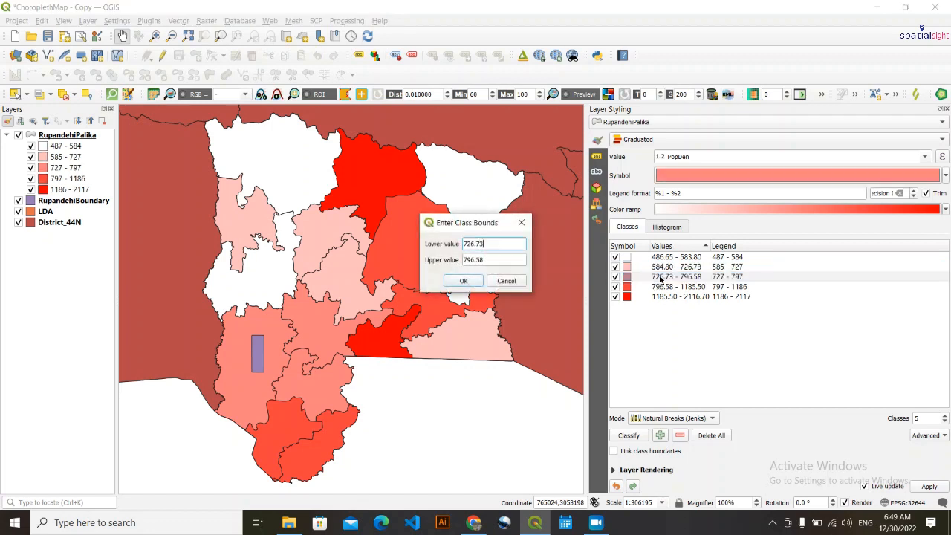
pyautogui.click(475, 248)
pyautogui.press('BackSpace')
pyautogui.write('7')
pyautogui.click(462, 282)
# Set the lower bound of the fourth PopDen class to 797.58 and of the fifth class to 1186.50.
pyautogui.doubleClick(655, 286)
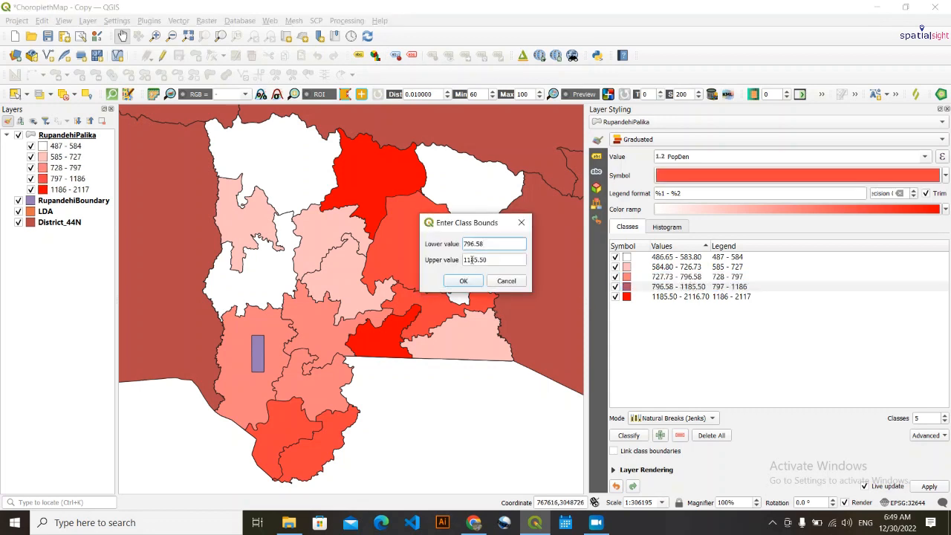
pyautogui.press('BackSpace')
pyautogui.write('7')
pyautogui.press('Return')
pyautogui.doubleClick(654, 296)
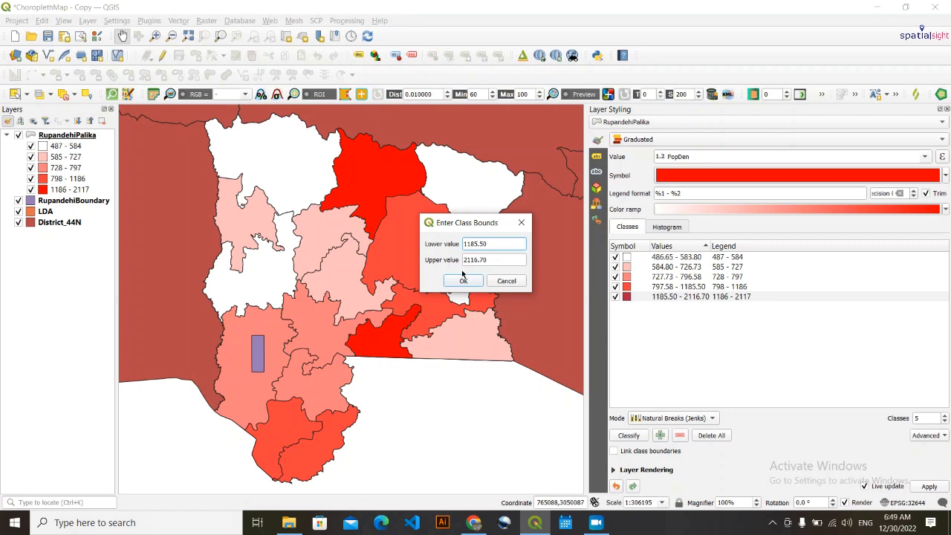
pyautogui.press('BackSpace')
pyautogui.write('6')
pyautogui.click(465, 280)
pyautogui.click(733, 359)
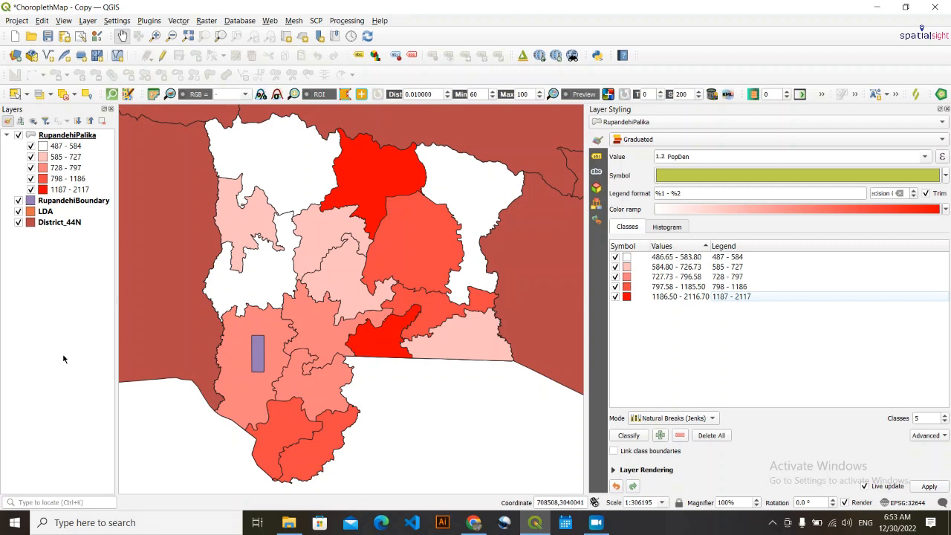
# Change the fill color of the District_44N layer to grey (#9f9f9f).
pyautogui.moveTo(364, 363); pyautogui.dragTo(347, 364)
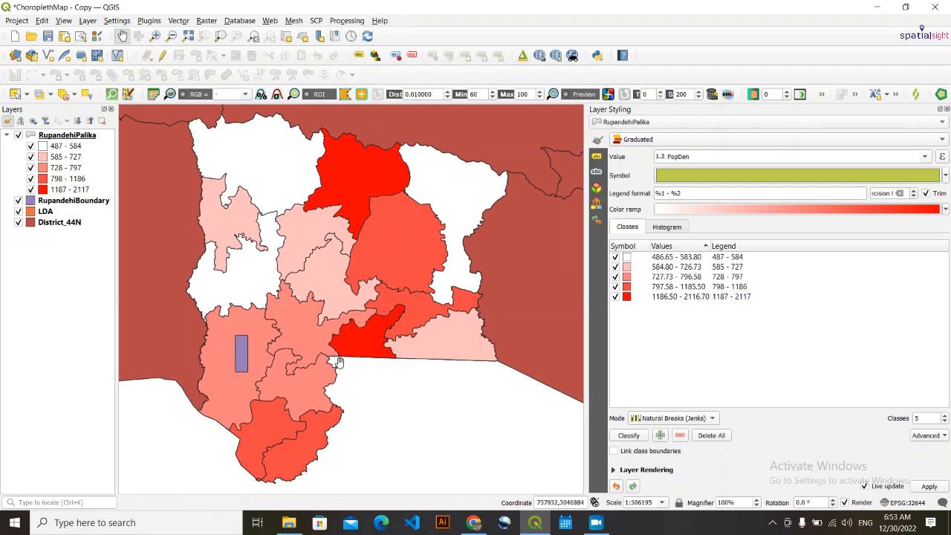
pyautogui.moveTo(372, 337); pyautogui.dragTo(406, 350)
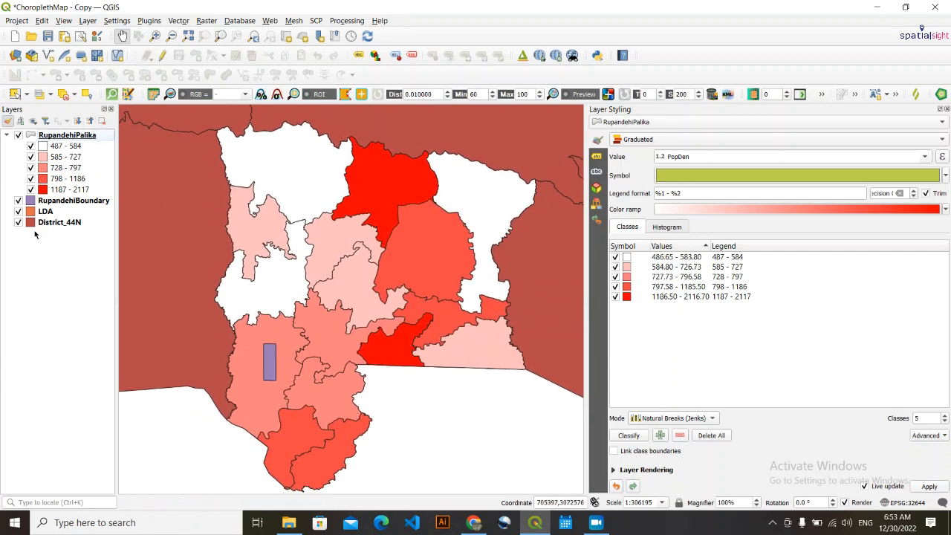
pyautogui.moveTo(257, 152); pyautogui.dragTo(252, 151)
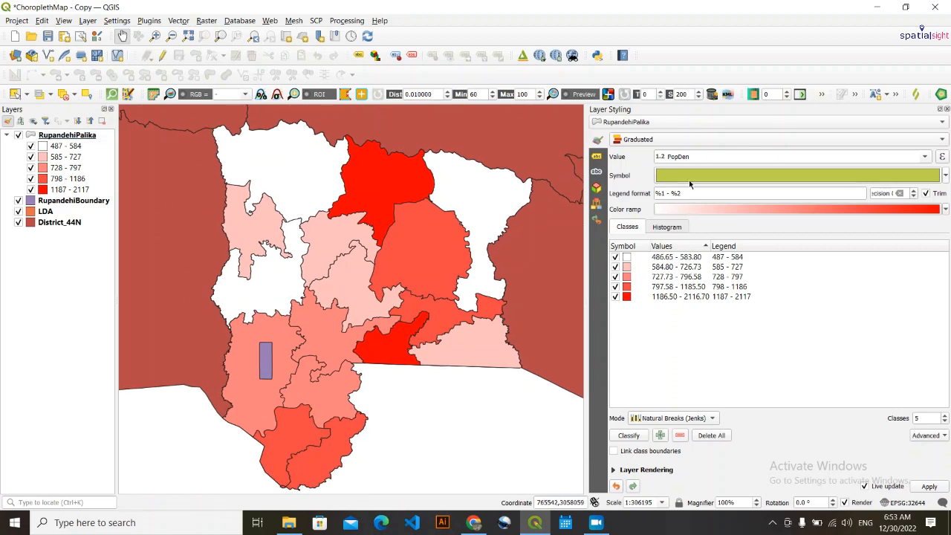
pyautogui.click(765, 122)
pyautogui.click(624, 87)
pyautogui.click(914, 267)
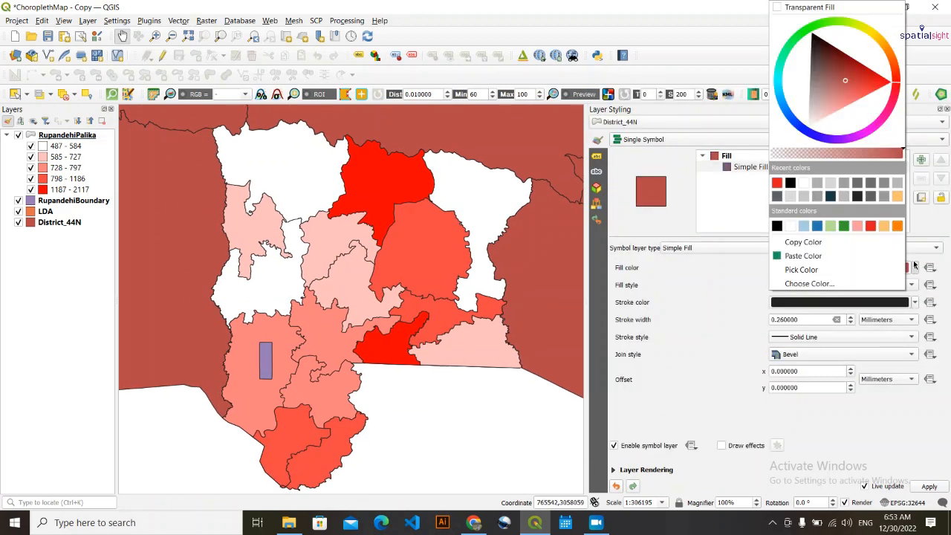
pyautogui.click(869, 187)
pyautogui.click(865, 267)
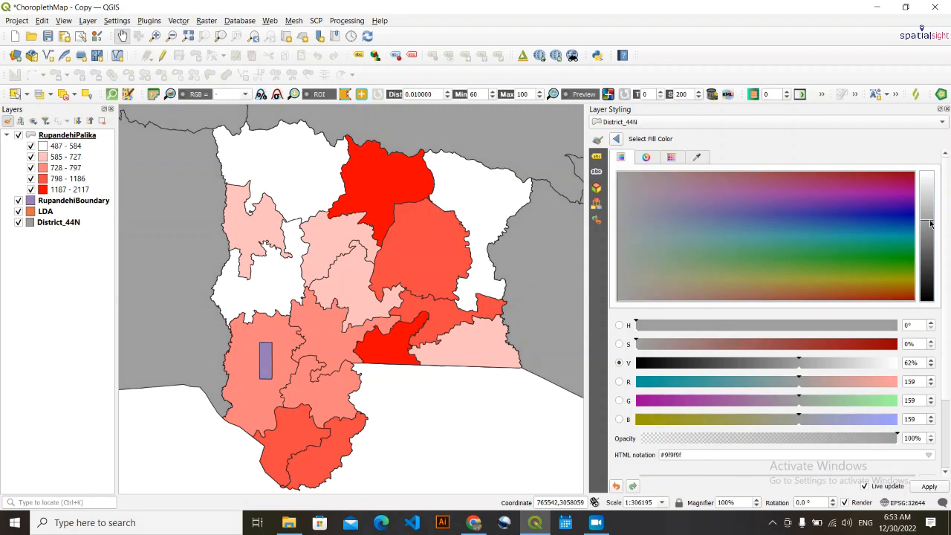
pyautogui.press('Escape')
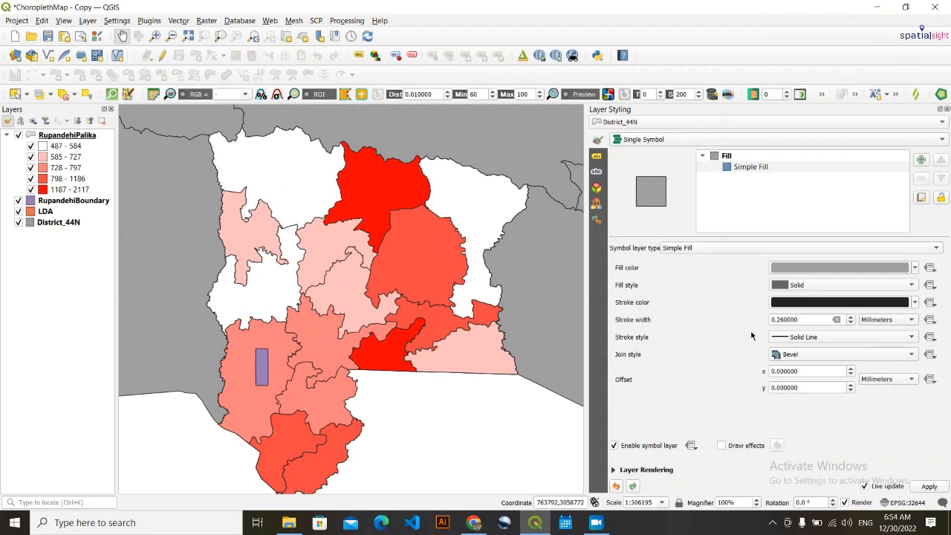
# Set the stroke width of the RupandehiPalika graduated symbol to 0.13 mm.
pyautogui.click(765, 122)
pyautogui.click(628, 128)
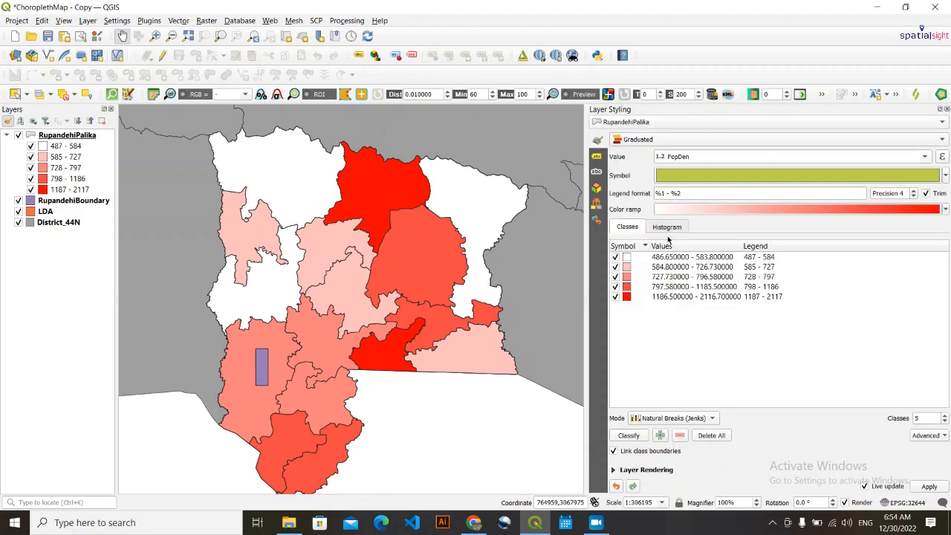
pyautogui.click(742, 175)
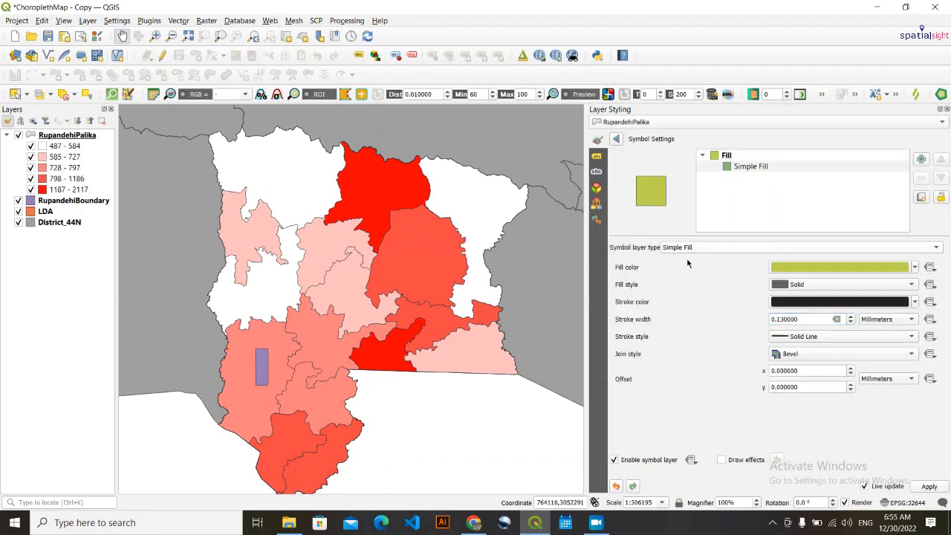
# Label District_44N with single labels from the DISTRICT field, in FreeSans Medium, size 9, at 67% opacity.
pyautogui.click(765, 122)
pyautogui.click(627, 75)
pyautogui.click(597, 172)
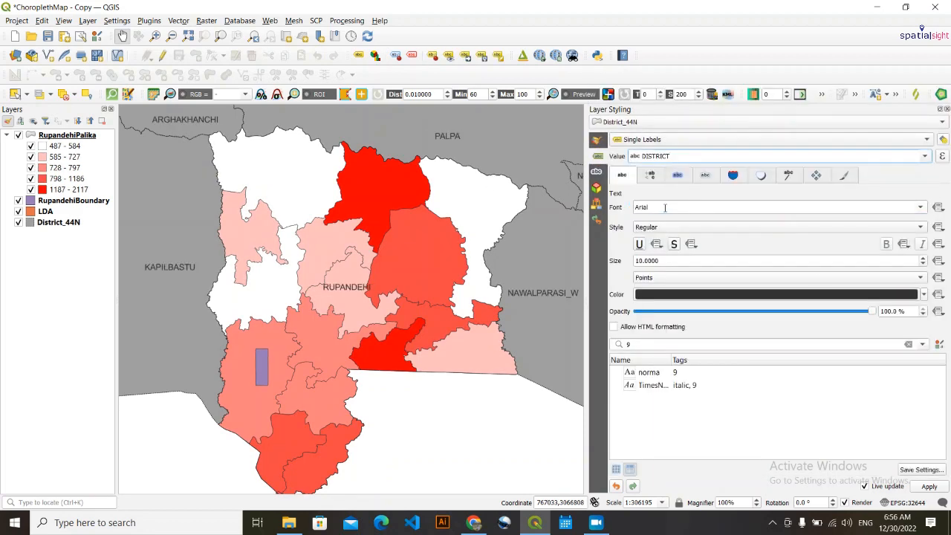
pyautogui.moveTo(871, 311); pyautogui.dragTo(795, 311)
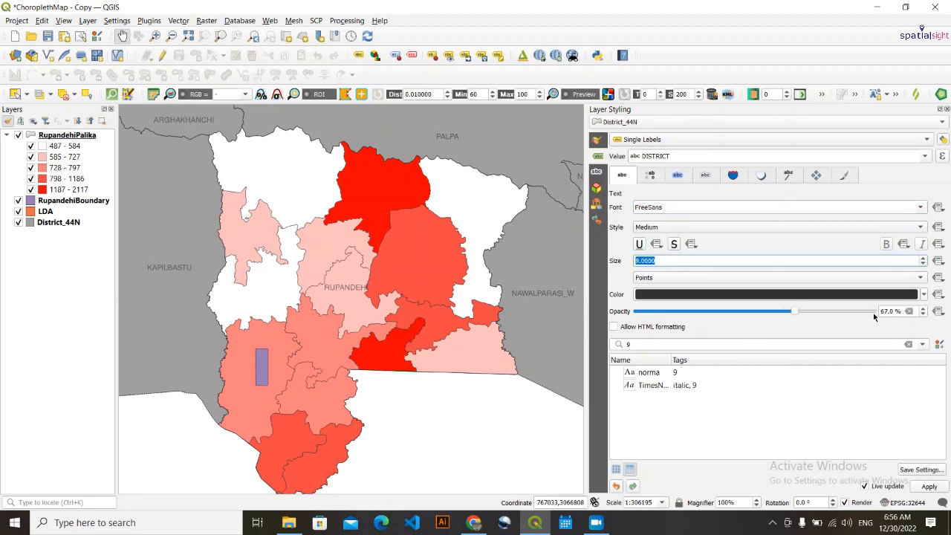
# Hide the RUPANDEHI district label on the map, accepting a primary key for the auxiliary storage.
pyautogui.click(448, 56)
pyautogui.click(346, 287)
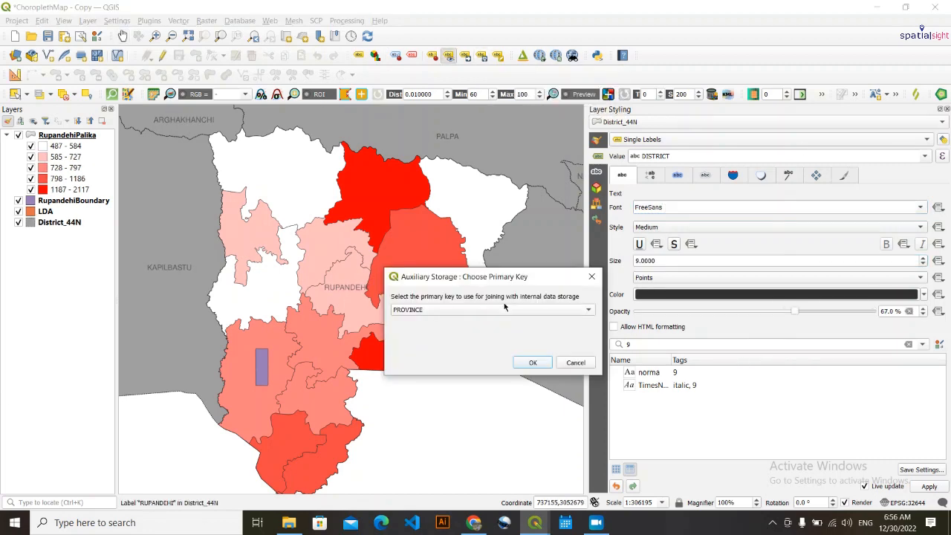
pyautogui.click(533, 362)
pyautogui.click(344, 285)
pyautogui.click(532, 363)
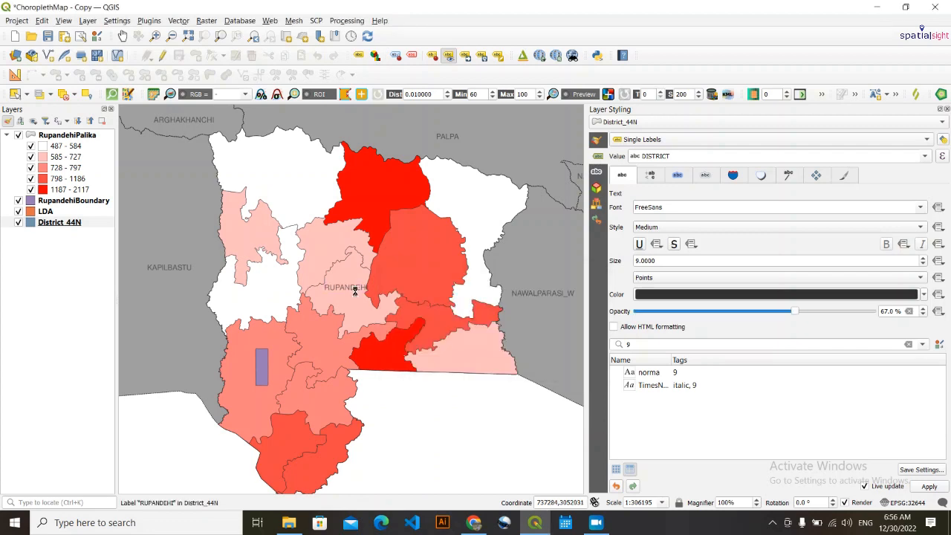
# Label RupandehiPalika with single labels from the PALIKA field, in FreeSans Medium at size 8.
pyautogui.click(942, 121)
pyautogui.click(669, 157)
pyautogui.click(687, 141)
pyautogui.click(687, 154)
pyautogui.click(924, 156)
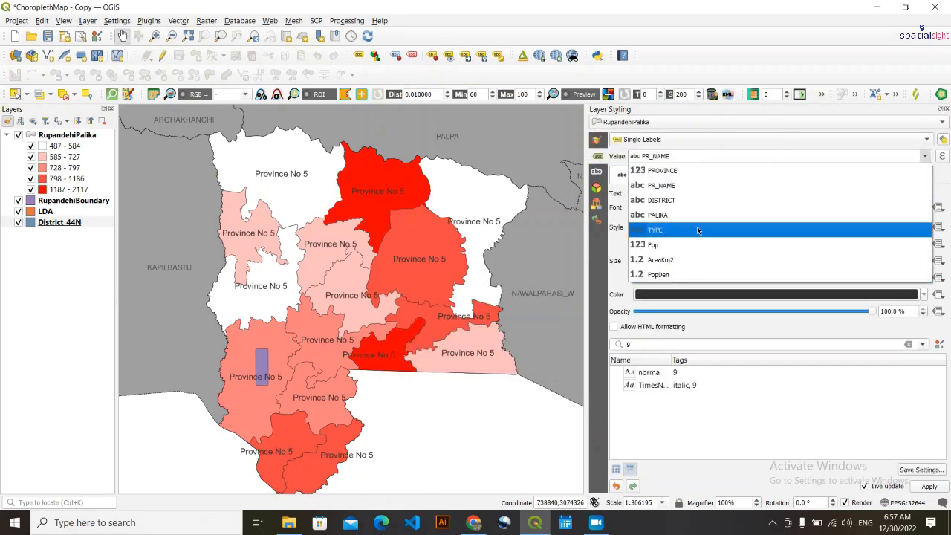
pyautogui.click(646, 226)
pyautogui.click(923, 265)
pyautogui.click(923, 258)
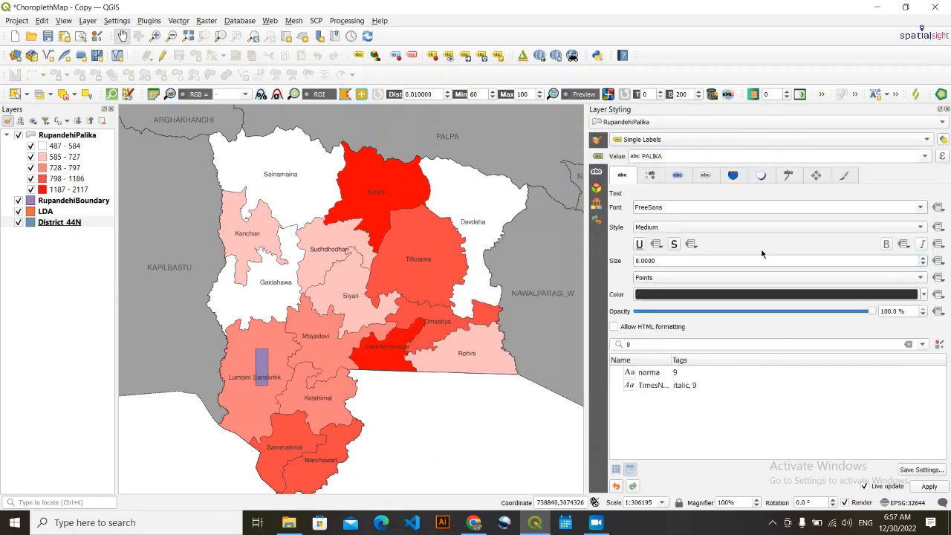
# Create a new print layout titled ChoroMap.
pyautogui.click(16, 21)
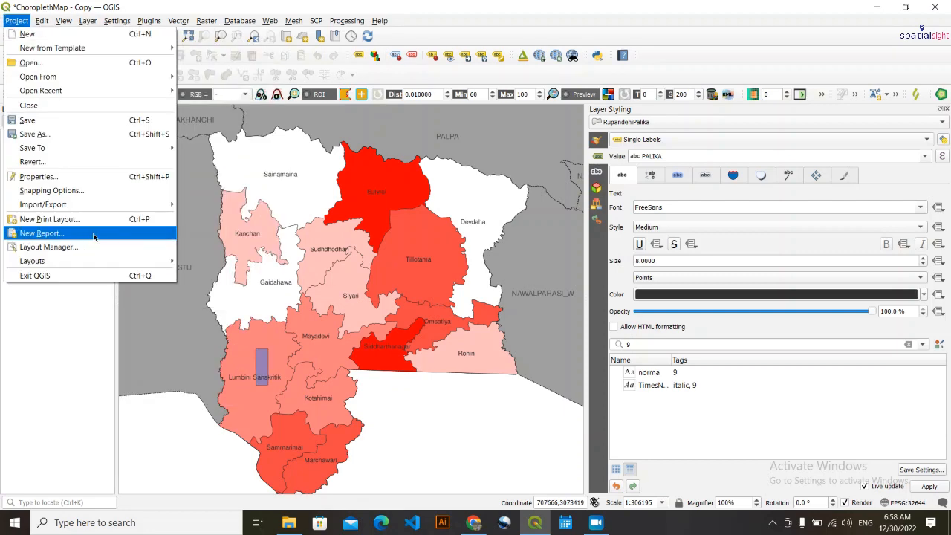
pyautogui.click(49, 219)
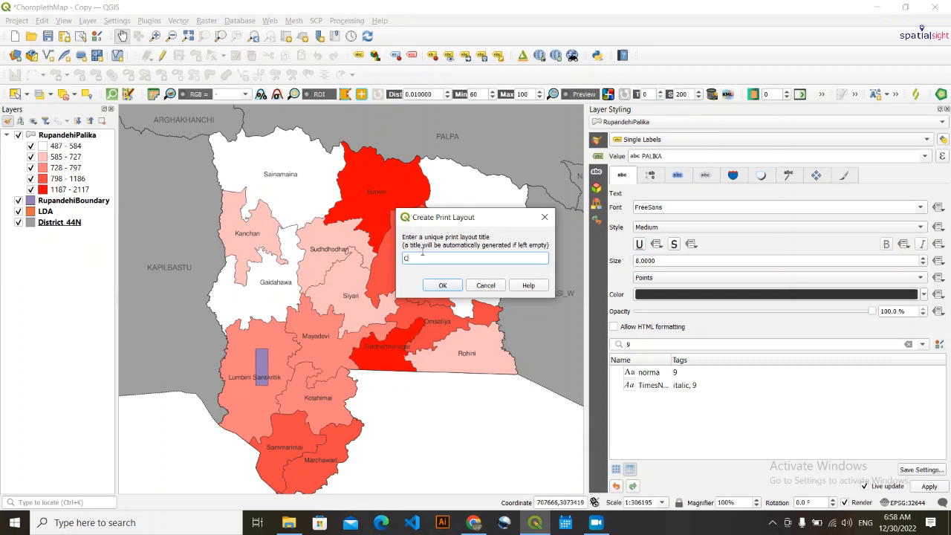
pyautogui.write('Choropleth')
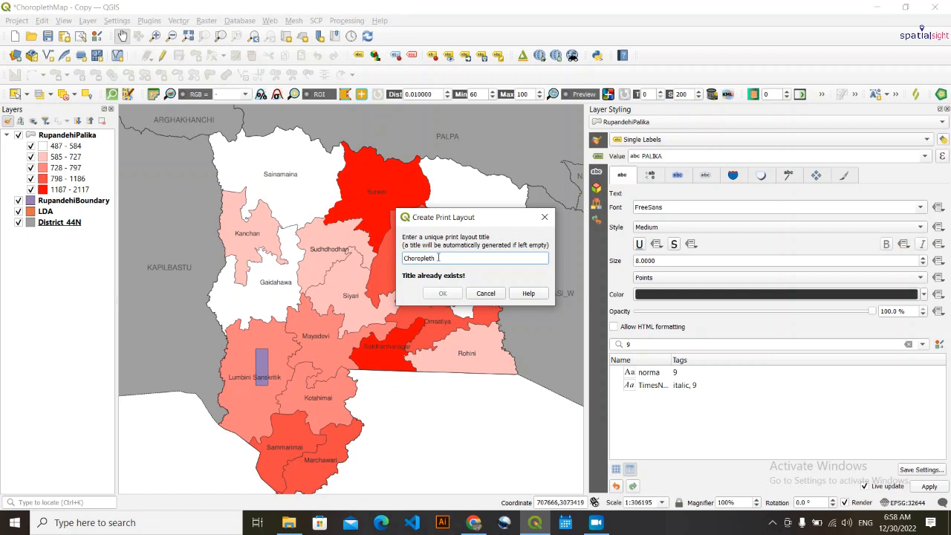
pyautogui.press('BackSpace')
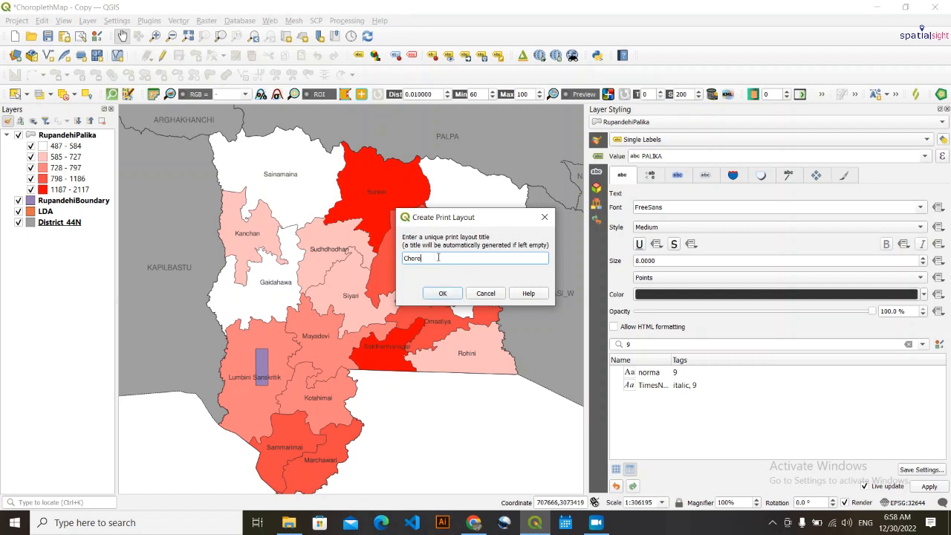
pyautogui.press('Return')
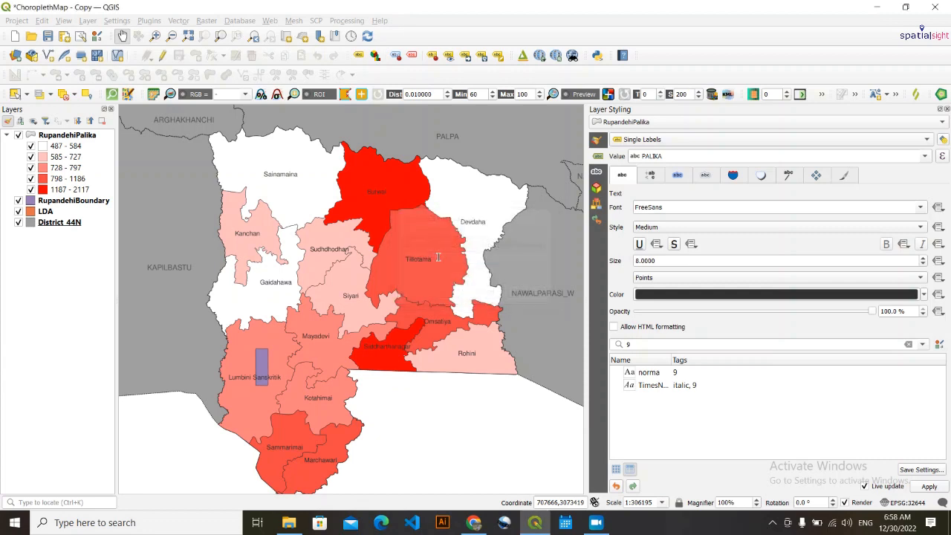
# Set the layout's page size to A6 in landscape orientation.
pyautogui.rightClick(344, 216)
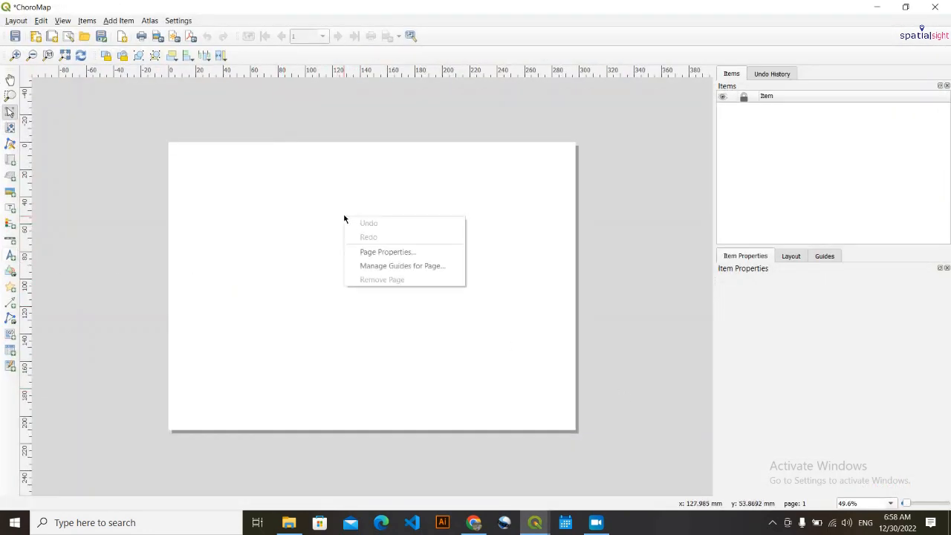
pyautogui.click(382, 252)
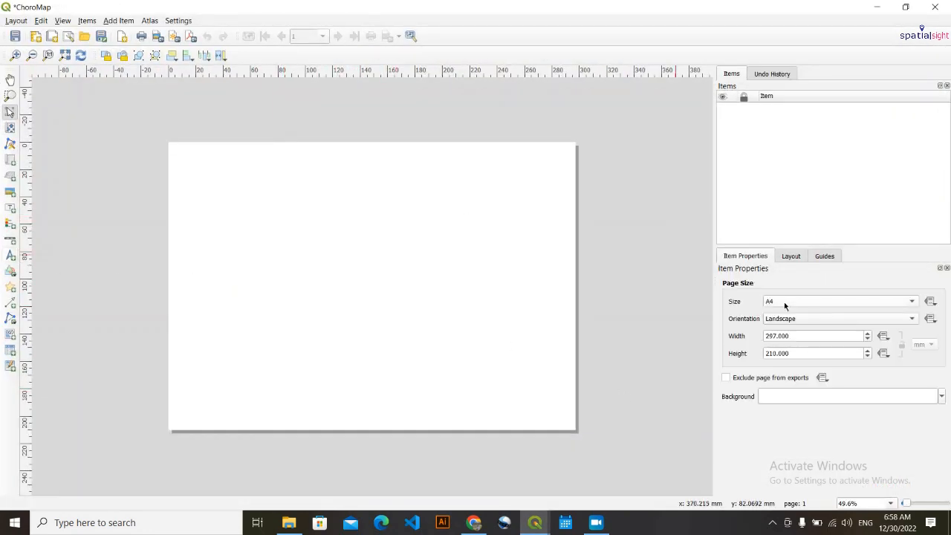
pyautogui.click(793, 306)
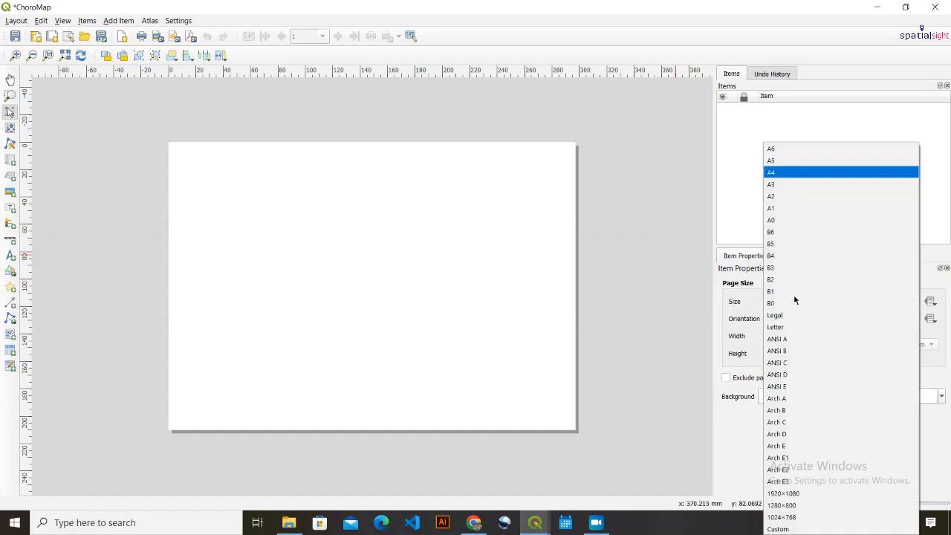
pyautogui.click(792, 150)
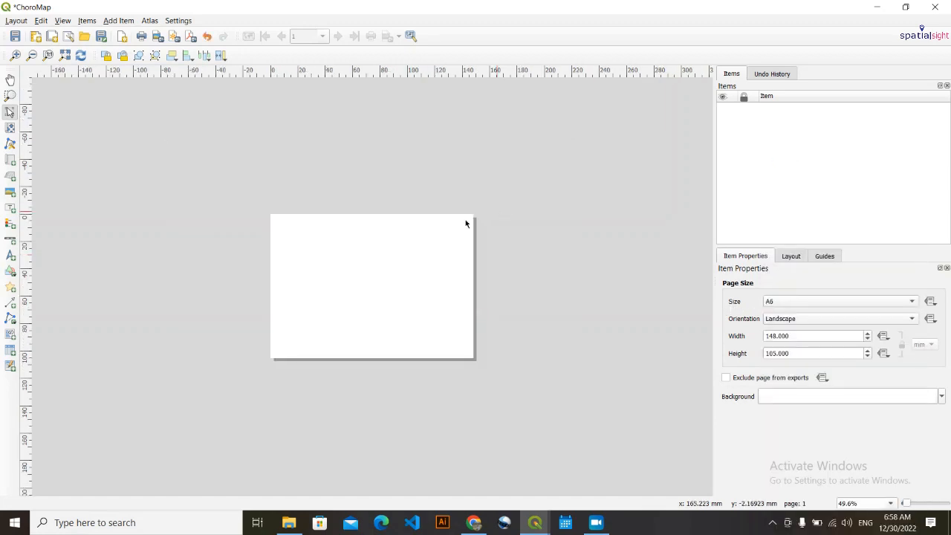
pyautogui.click(890, 503)
pyautogui.click(867, 462)
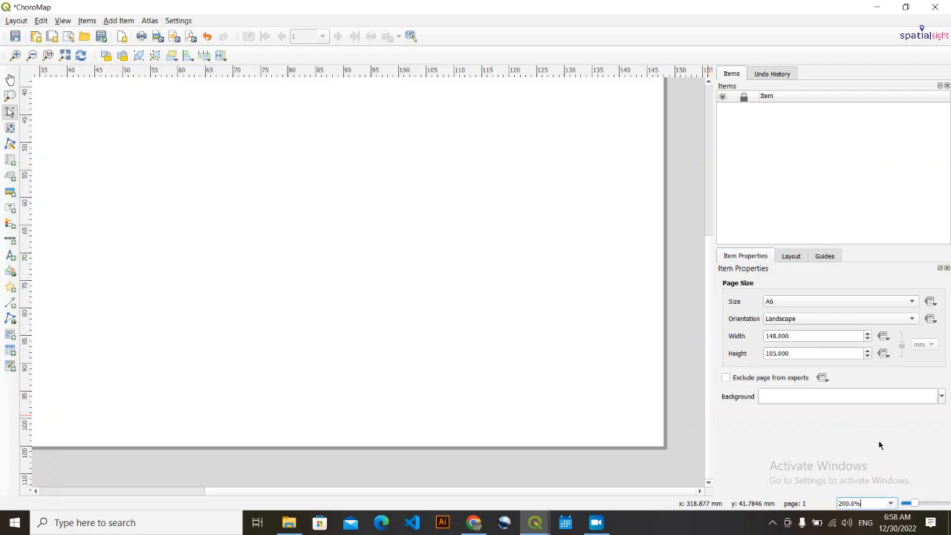
# Change the layout's page size to A5, keeping landscape orientation.
pyautogui.click(890, 503)
pyautogui.click(865, 470)
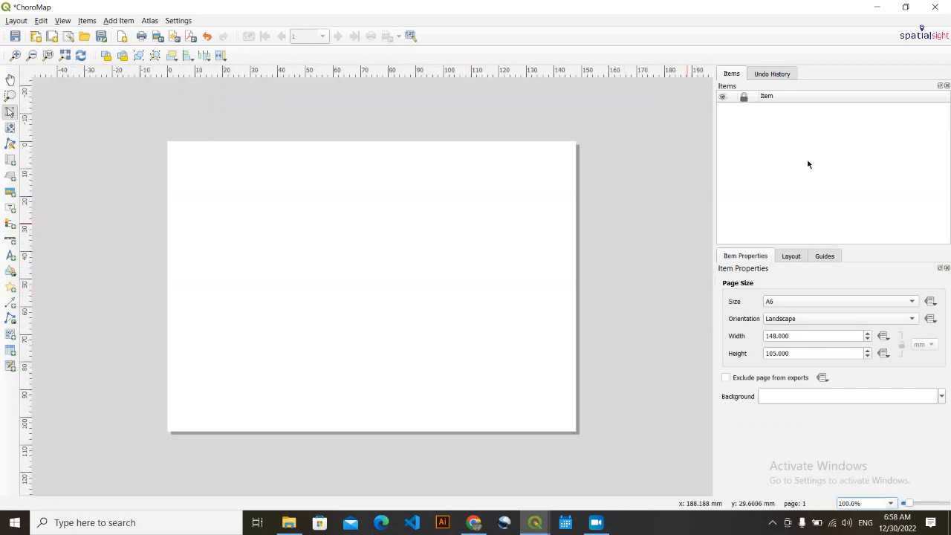
pyautogui.click(798, 301)
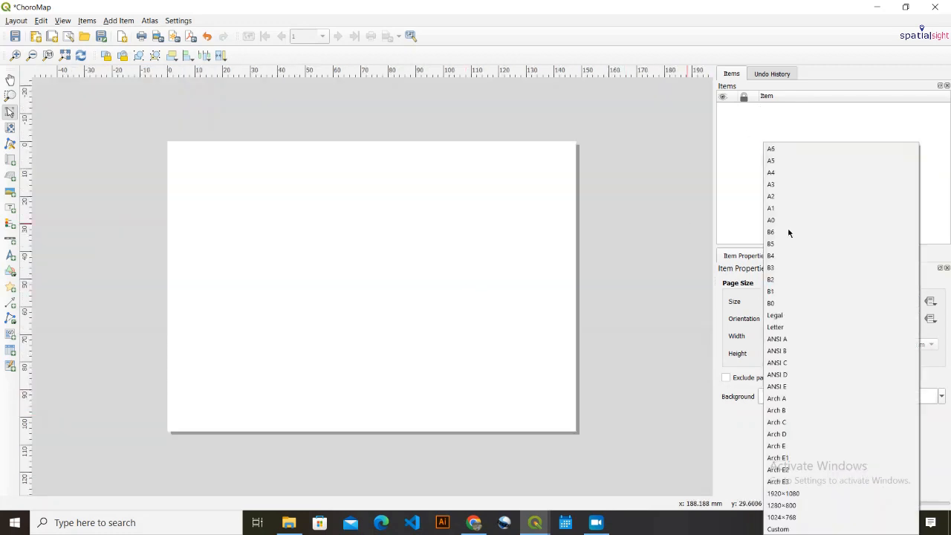
pyautogui.click(775, 166)
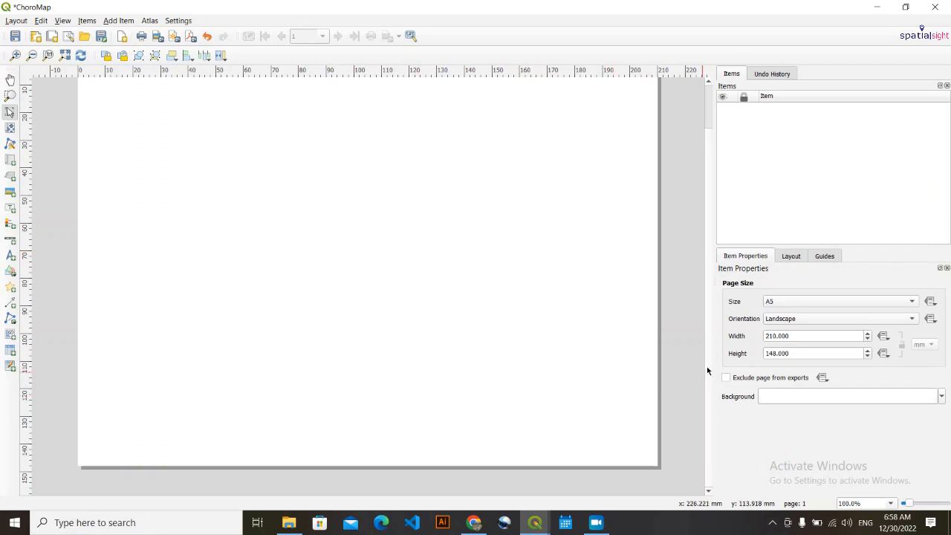
pyautogui.scroll(2, 706, 367)
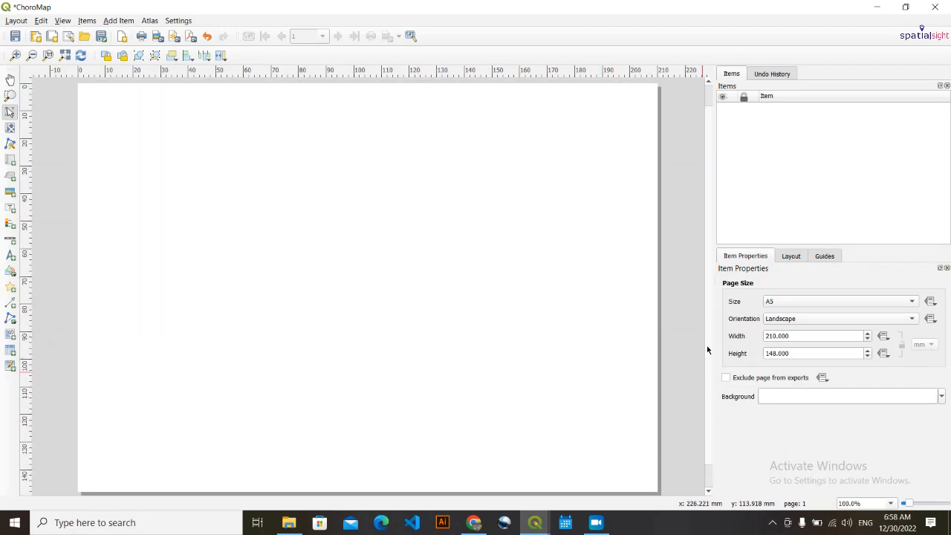
pyautogui.moveTo(707, 346); pyautogui.dragTo(706, 346)
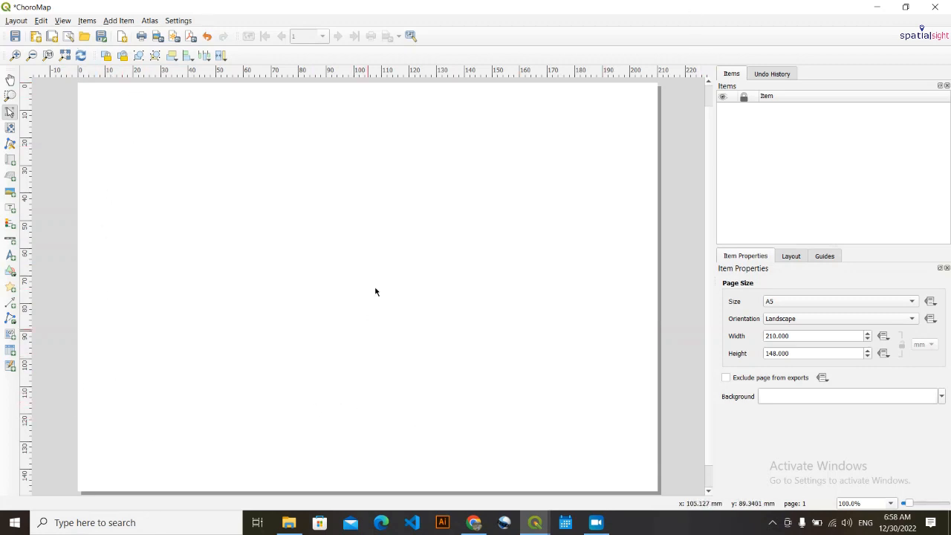
# Draw a rectangle as a border just inside the page edges, adjust its fit, and lock it.
pyautogui.click(117, 21)
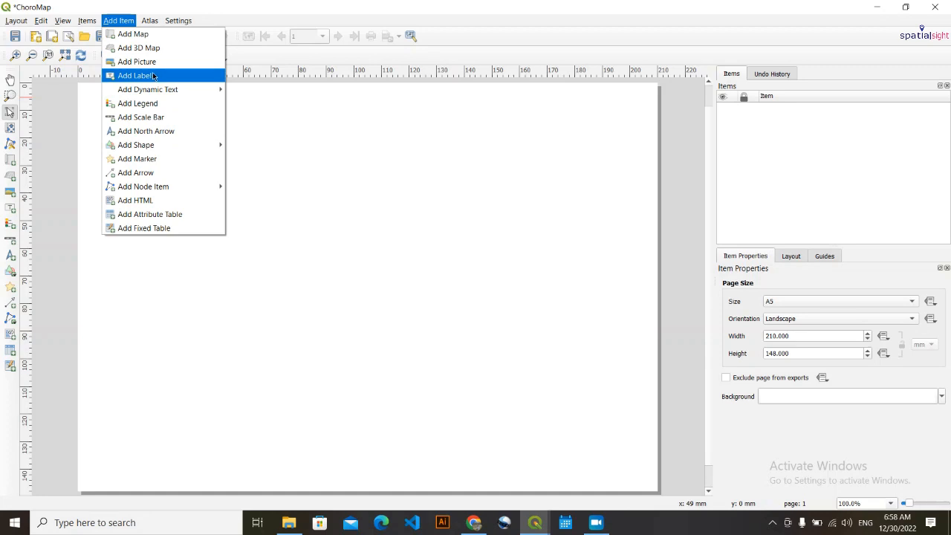
pyautogui.moveTo(191, 146)
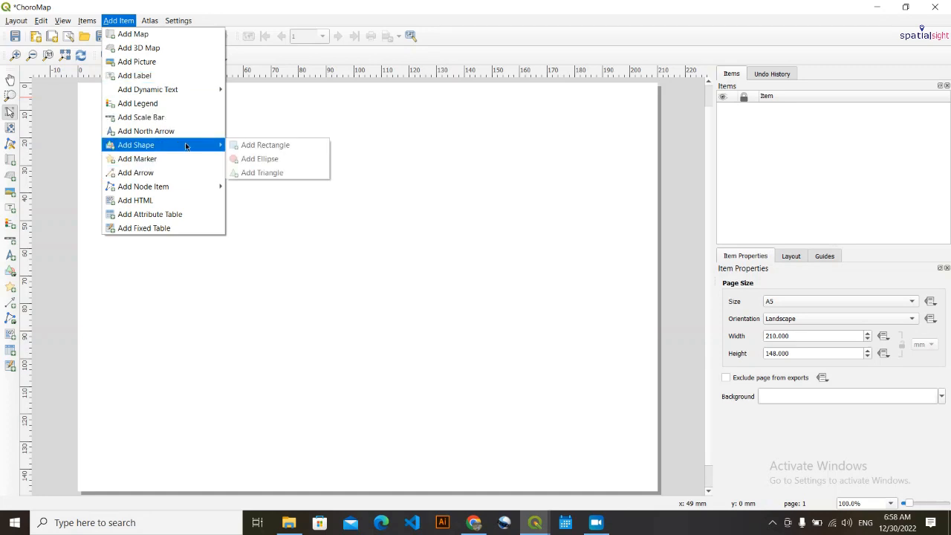
pyautogui.click(276, 145)
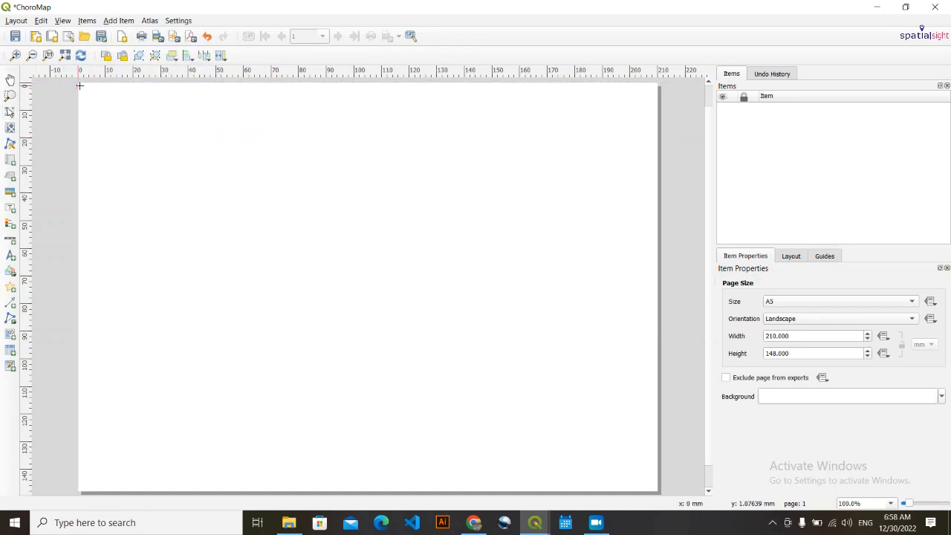
pyautogui.moveTo(79, 86); pyautogui.dragTo(655, 489)
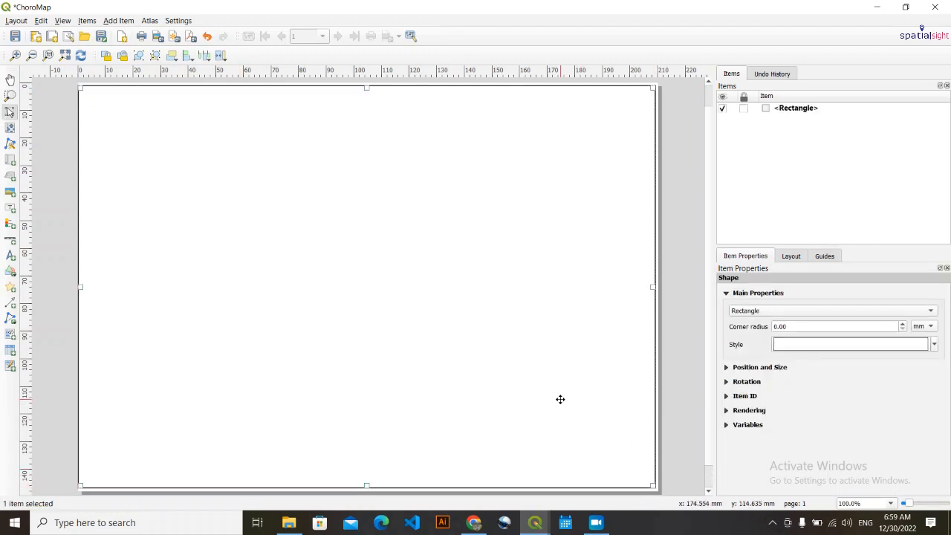
pyautogui.moveTo(81, 286); pyautogui.dragTo(83, 289)
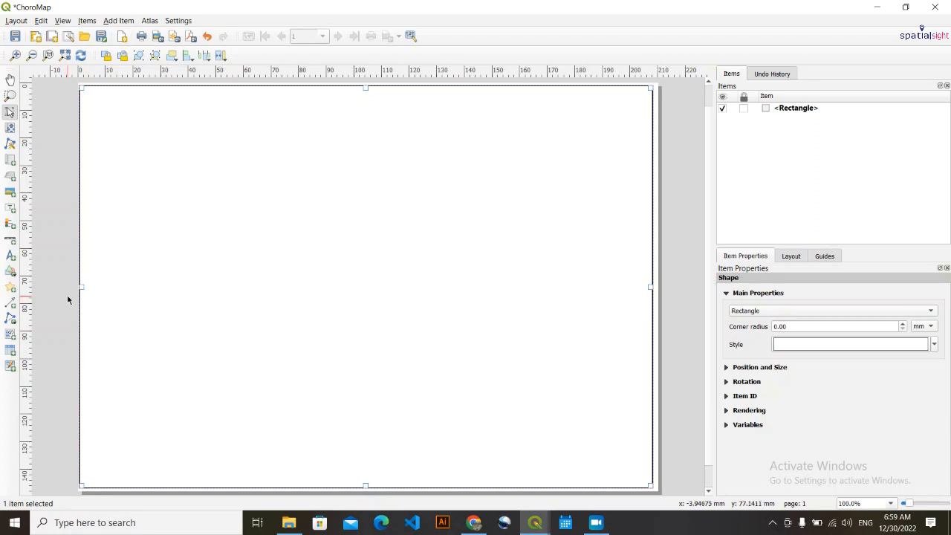
pyautogui.click(52, 267)
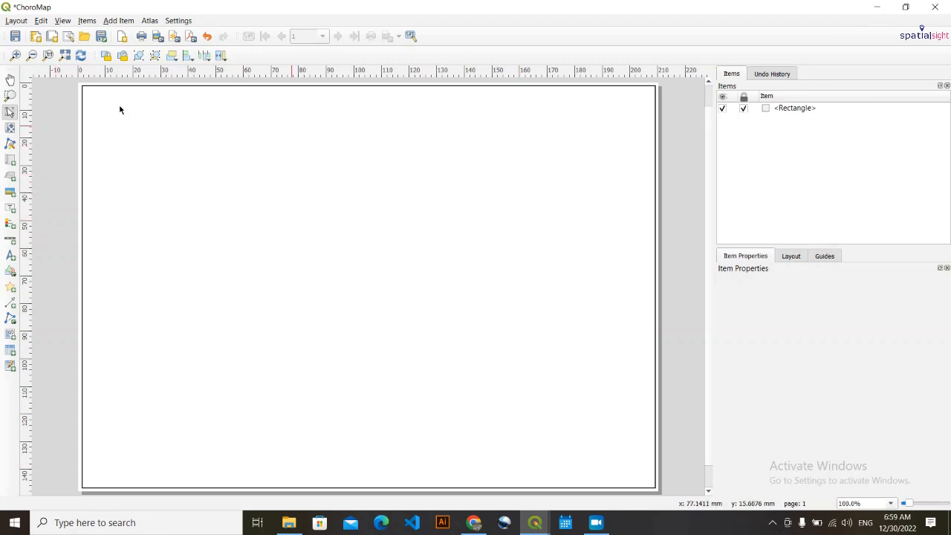
# Add a map filling the inside of the rectangle border, adjusting its position and lower edge to fit the frame.
pyautogui.click(121, 21)
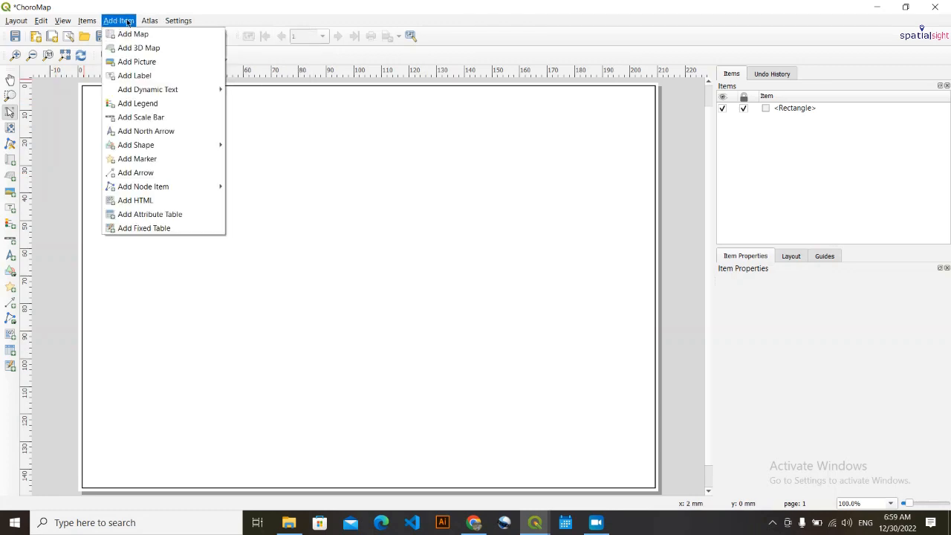
pyautogui.click(130, 31)
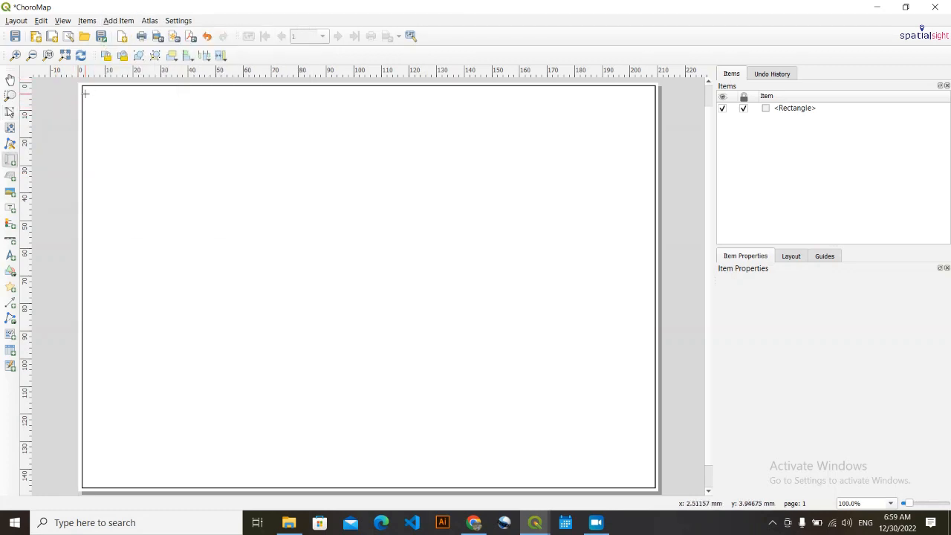
pyautogui.moveTo(86, 91); pyautogui.dragTo(651, 483)
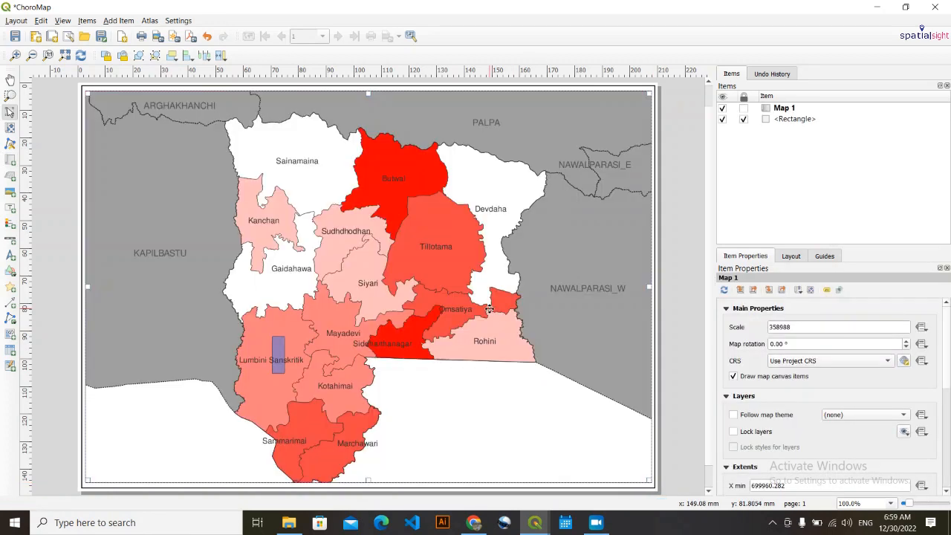
pyautogui.press('Up')
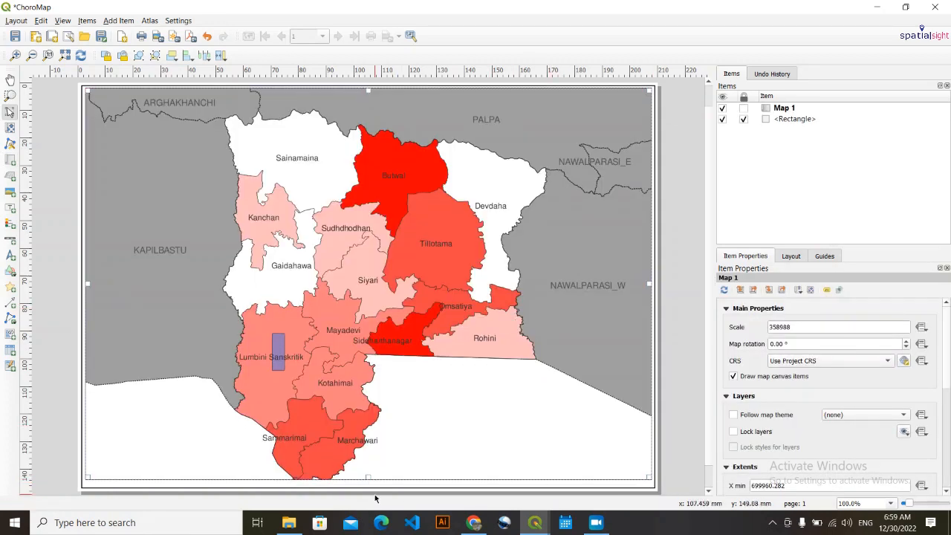
pyautogui.moveTo(367, 480); pyautogui.dragTo(367, 484)
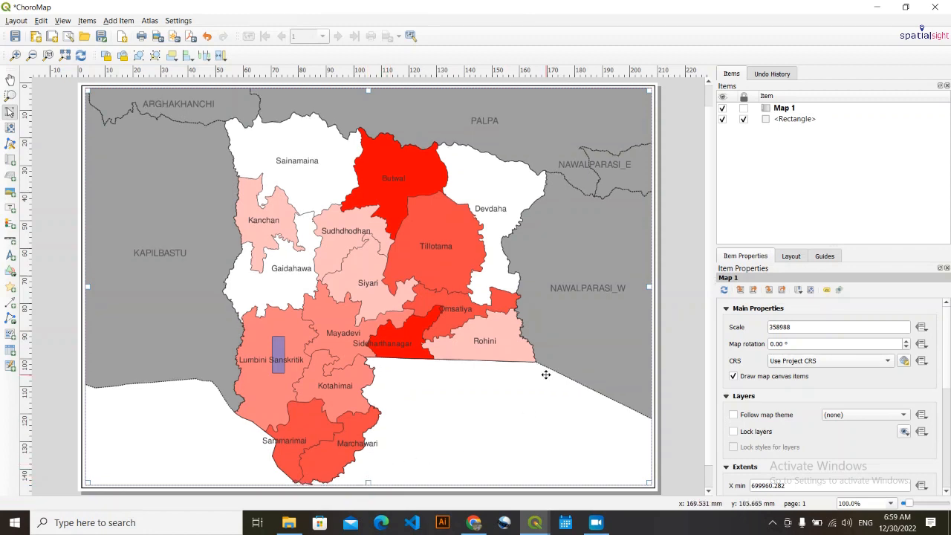
pyautogui.click(53, 343)
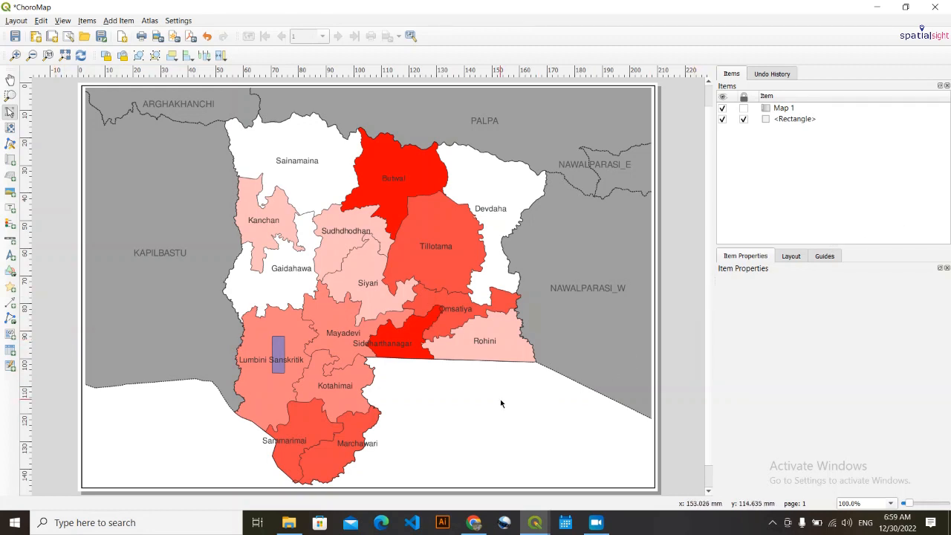
# Set the map item's scale to 358985.
pyautogui.click(488, 435)
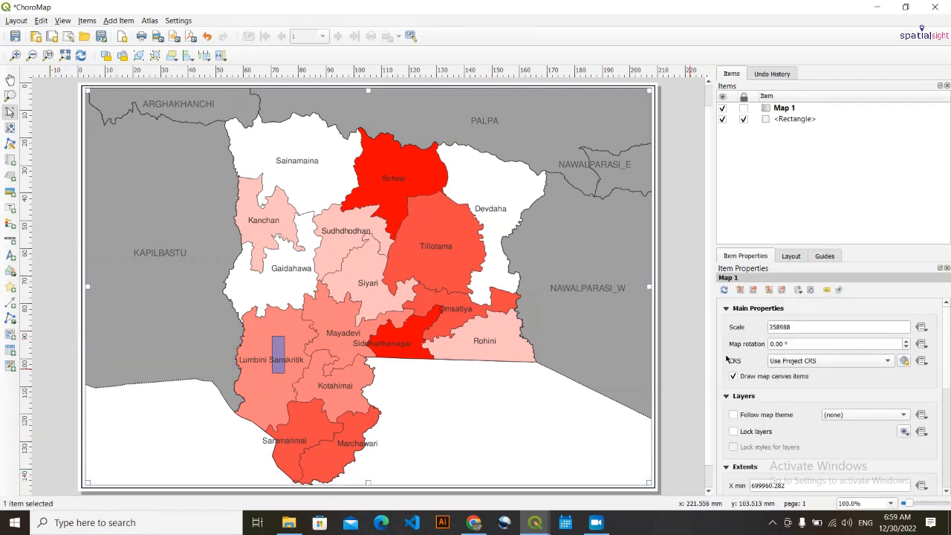
pyautogui.click(697, 356)
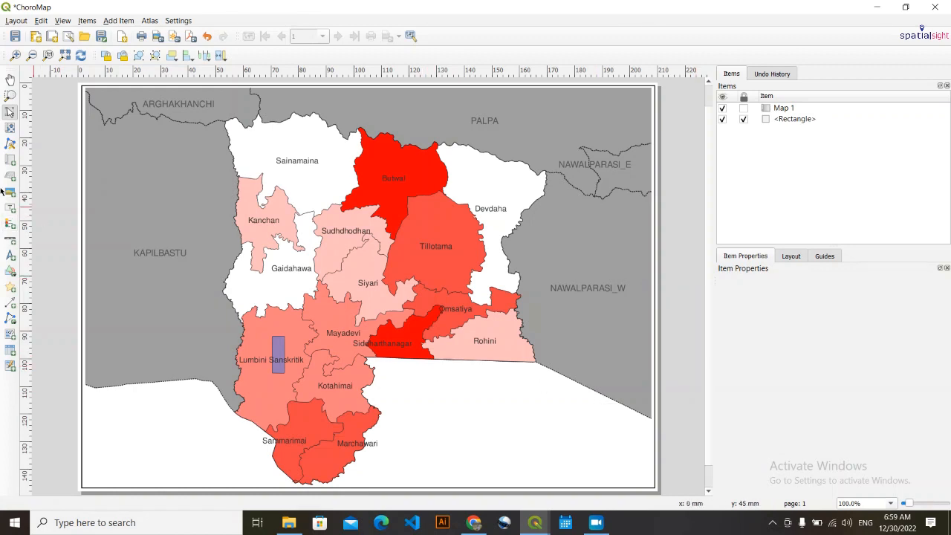
pyautogui.click(466, 271)
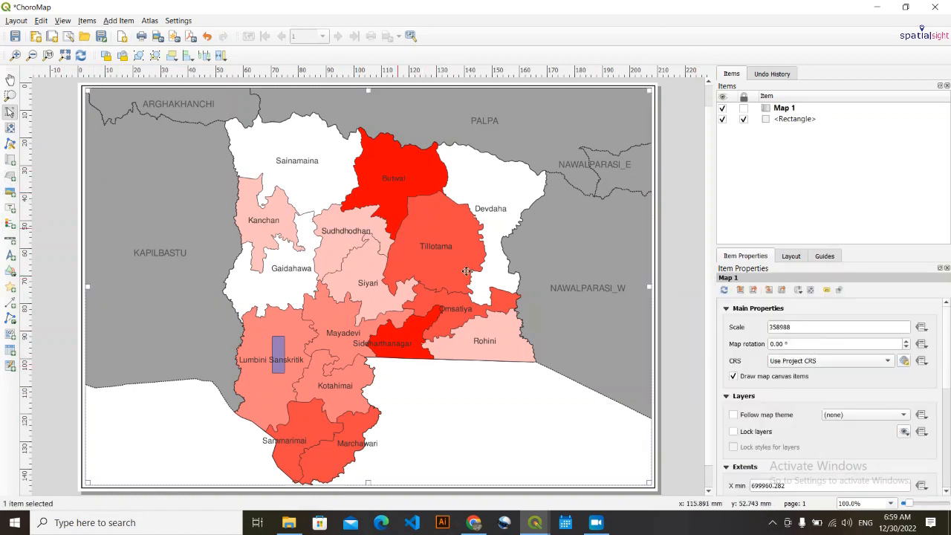
pyautogui.click(801, 322)
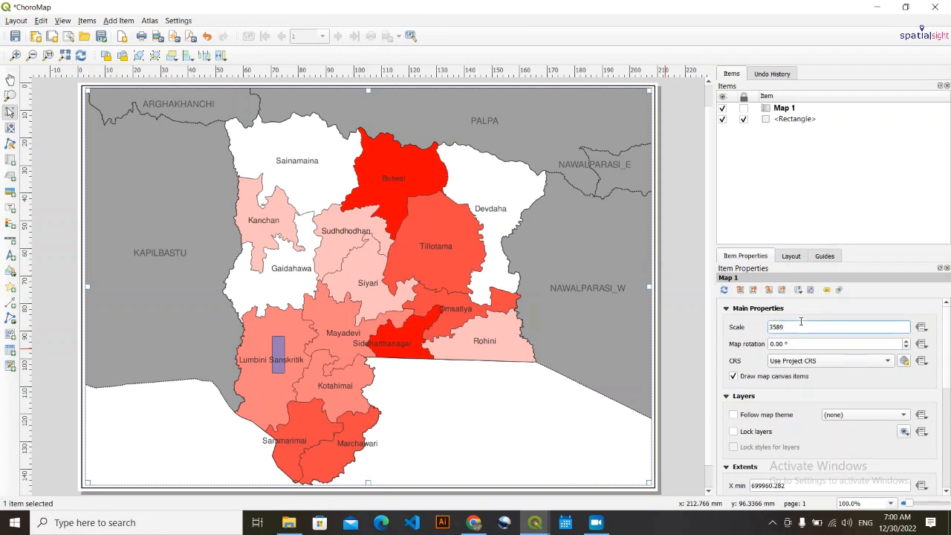
pyautogui.write('85')
pyautogui.press('Return')
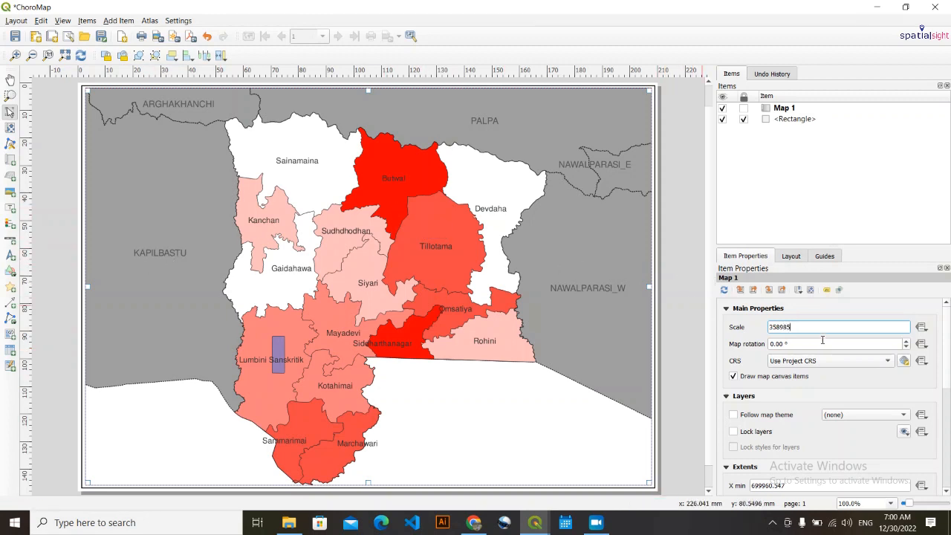
# Shift the map content slightly up and to the right within its frame, and open the map's scale for editing.
pyautogui.click(11, 127)
pyautogui.moveTo(385, 304); pyautogui.dragTo(393, 298)
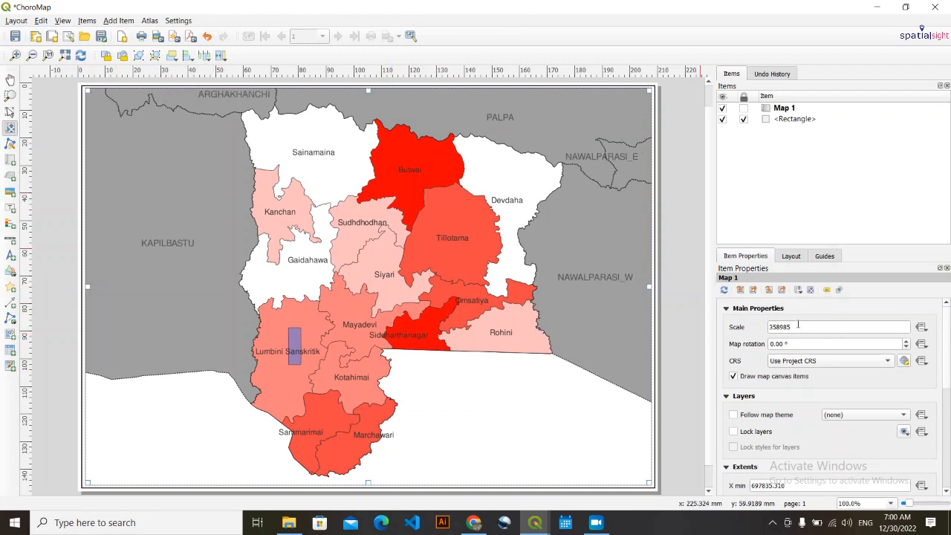
pyautogui.click(798, 324)
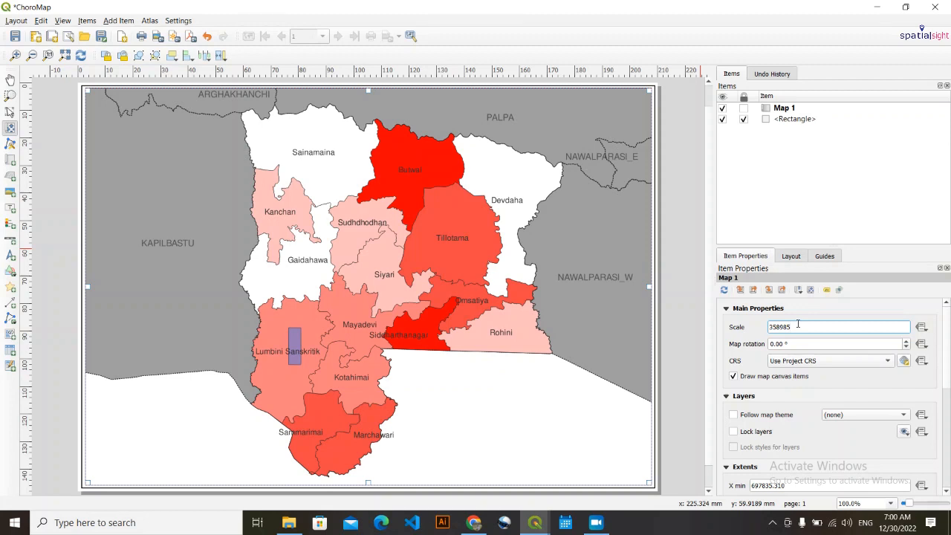
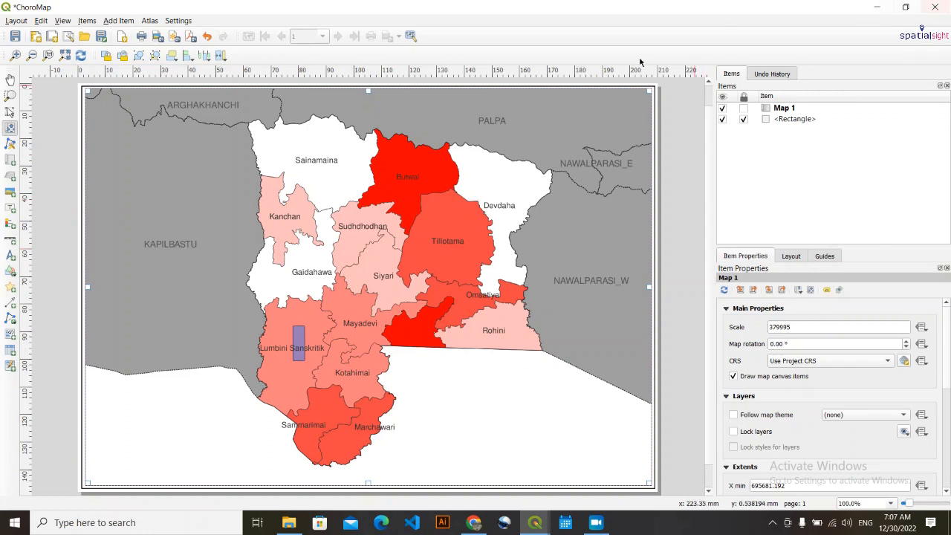
# Set the main QGIS map canvas scale to 1:379995, matching the scale of Map 1 in the ChoroMap layout.
pyautogui.click(877, 6)
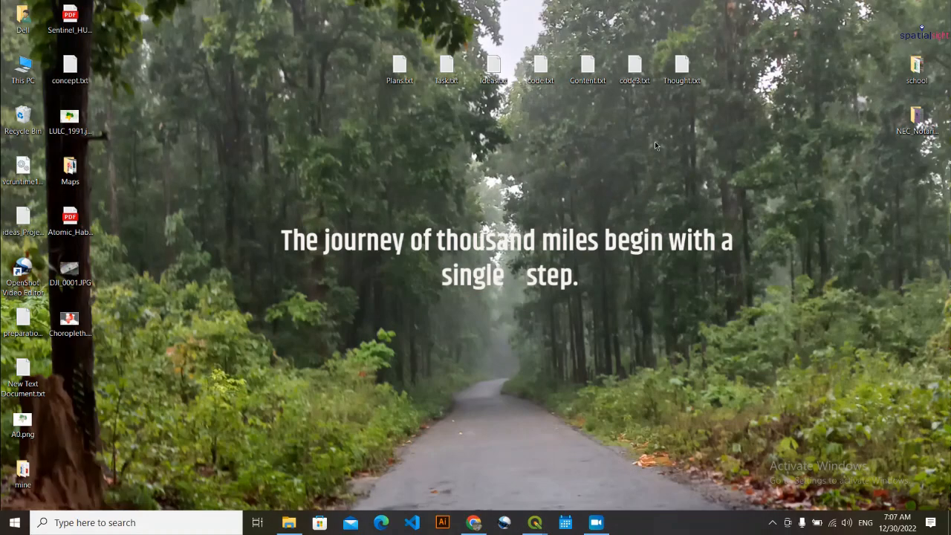
pyautogui.moveTo(536, 522)
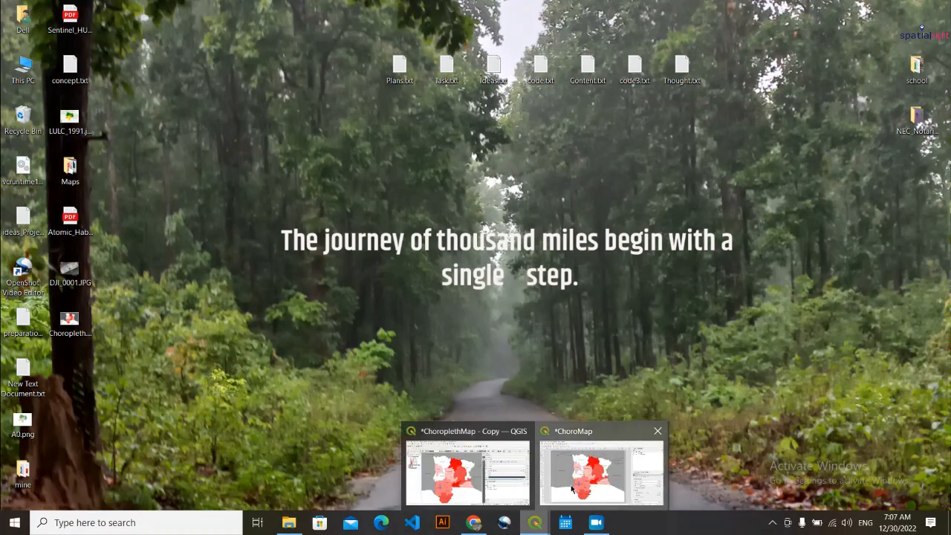
pyautogui.click(576, 483)
pyautogui.doubleClick(802, 325)
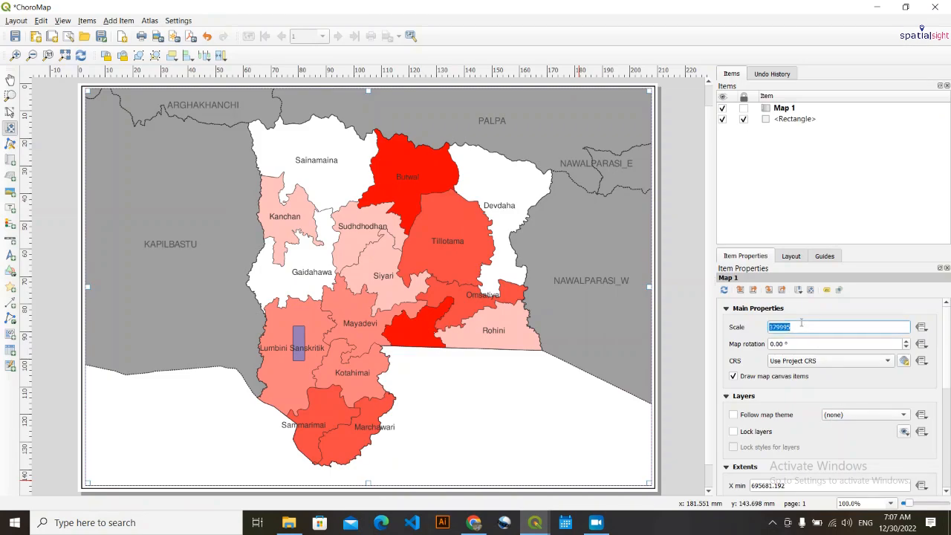
pyautogui.click(877, 6)
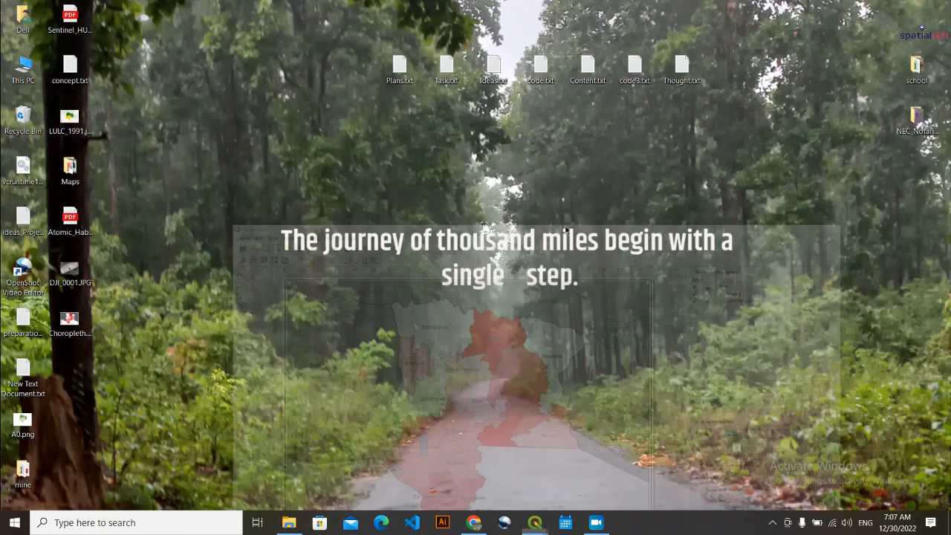
pyautogui.moveTo(538, 524)
pyautogui.click(603, 496)
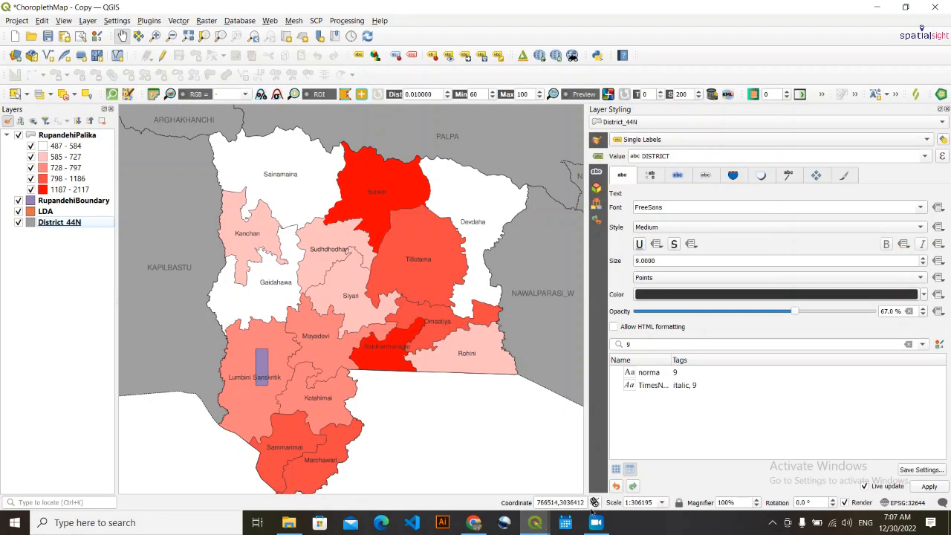
pyautogui.moveTo(651, 502); pyautogui.dragTo(636, 507)
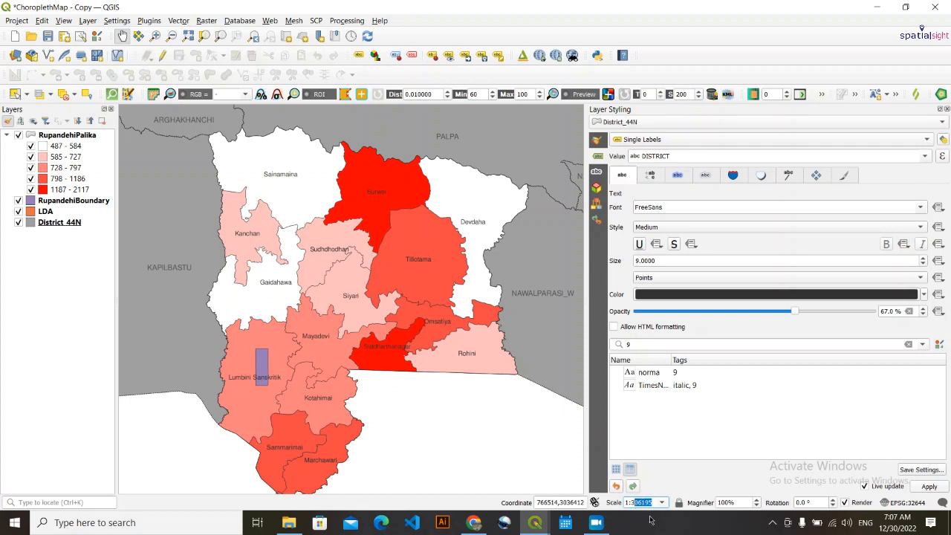
pyautogui.press('BackSpace')
pyautogui.write('80000')
pyautogui.press('Return')
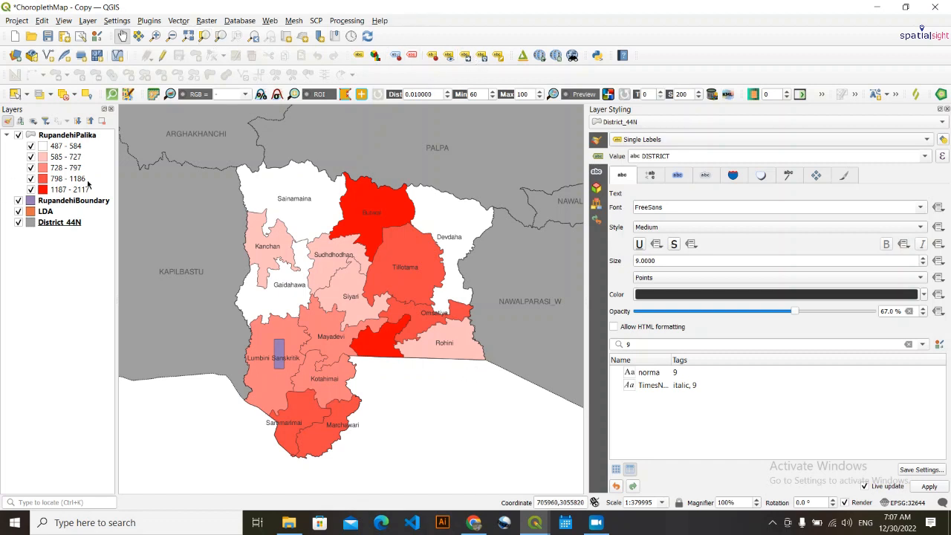
pyautogui.click(65, 225)
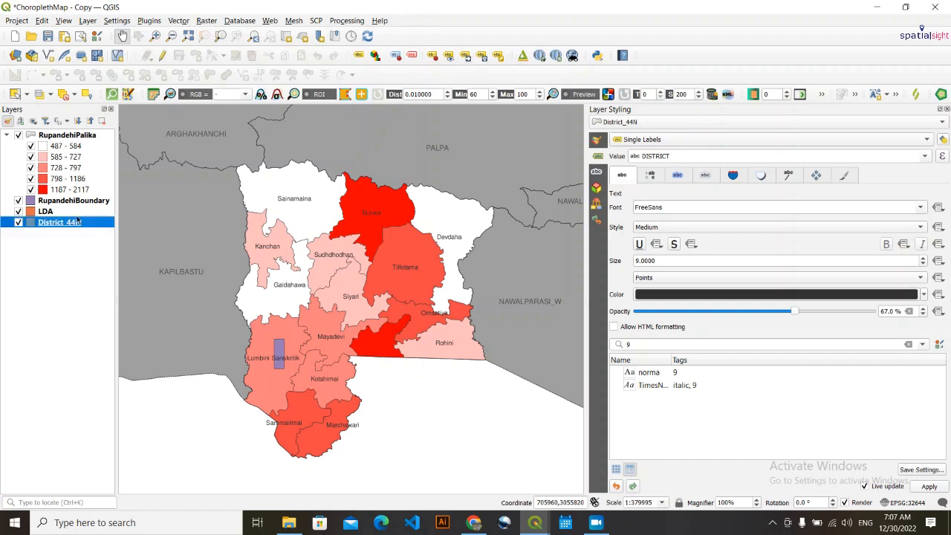
pyautogui.click(468, 59)
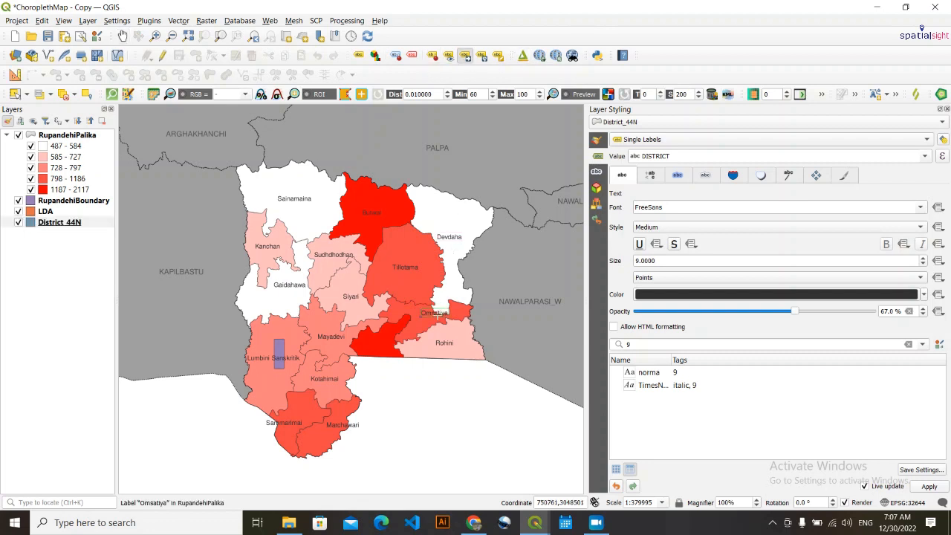
pyautogui.click(429, 318)
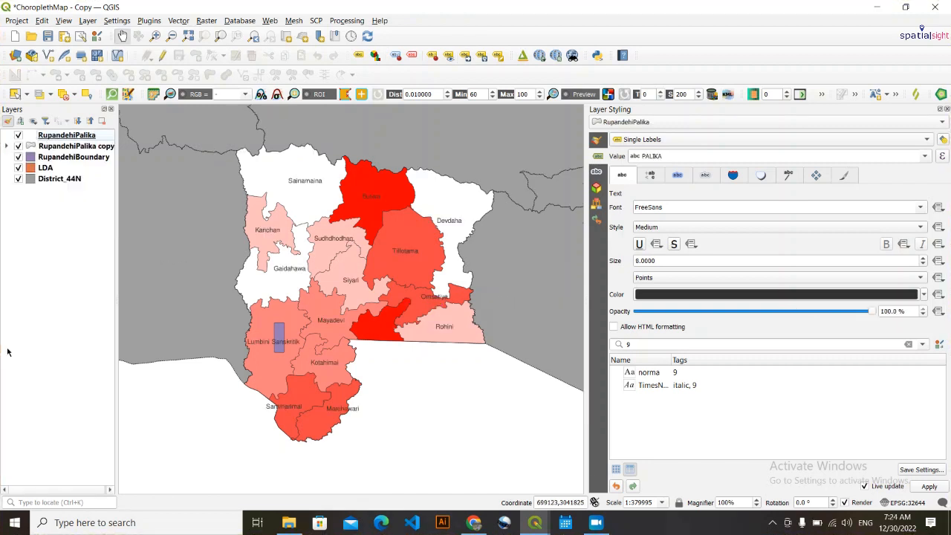
pyautogui.click(465, 56)
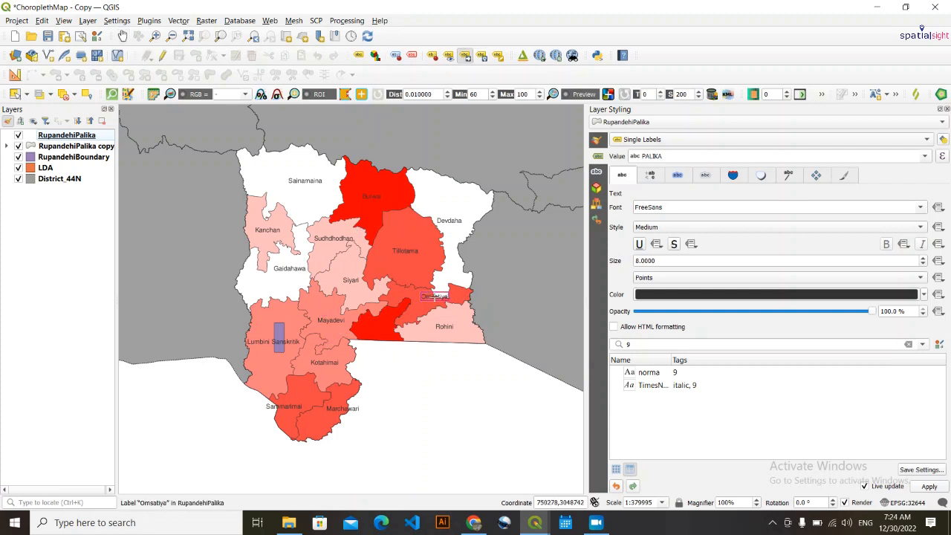
pyautogui.click(332, 239)
pyautogui.click(463, 310)
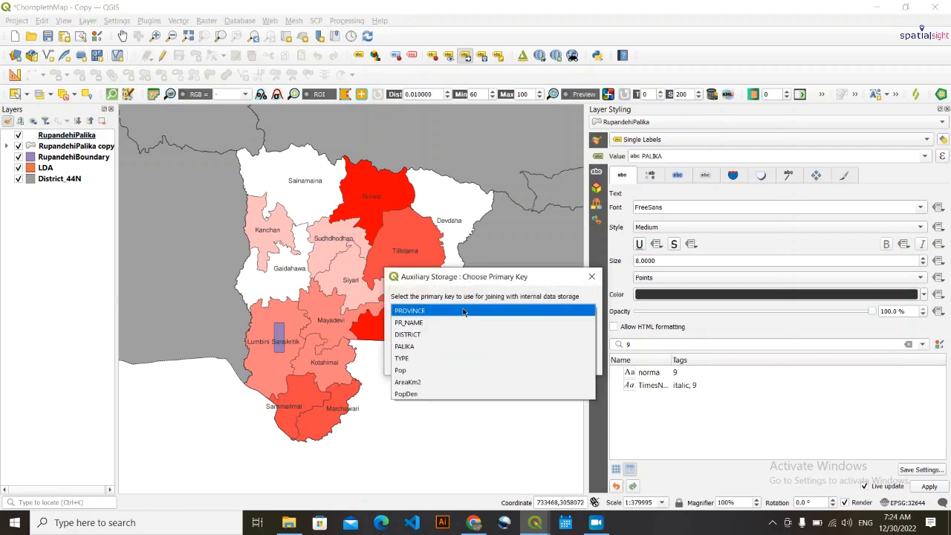
pyautogui.click(591, 277)
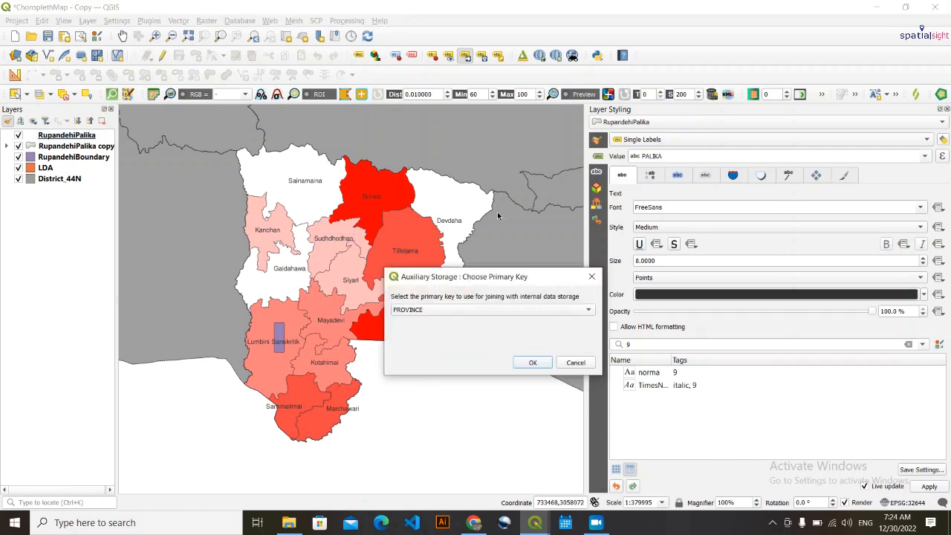
pyautogui.click(591, 276)
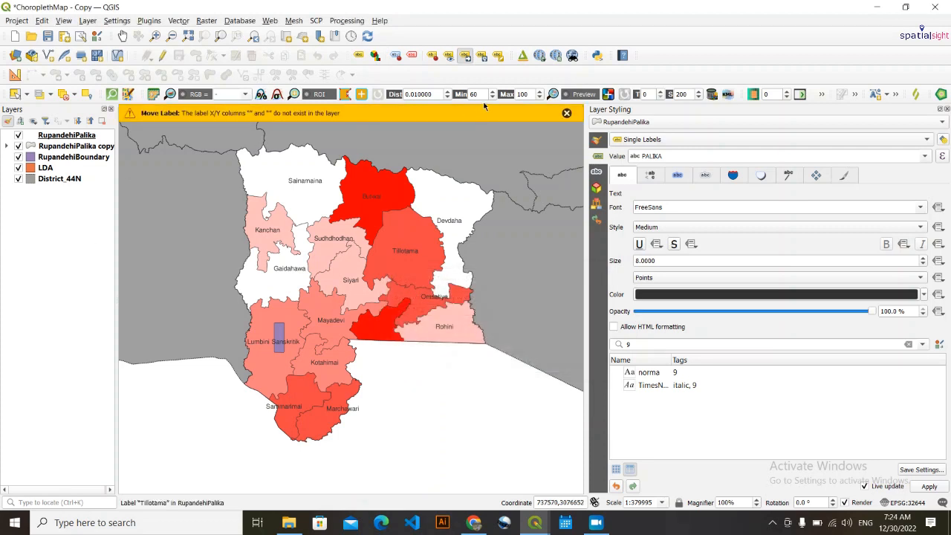
pyautogui.click(566, 115)
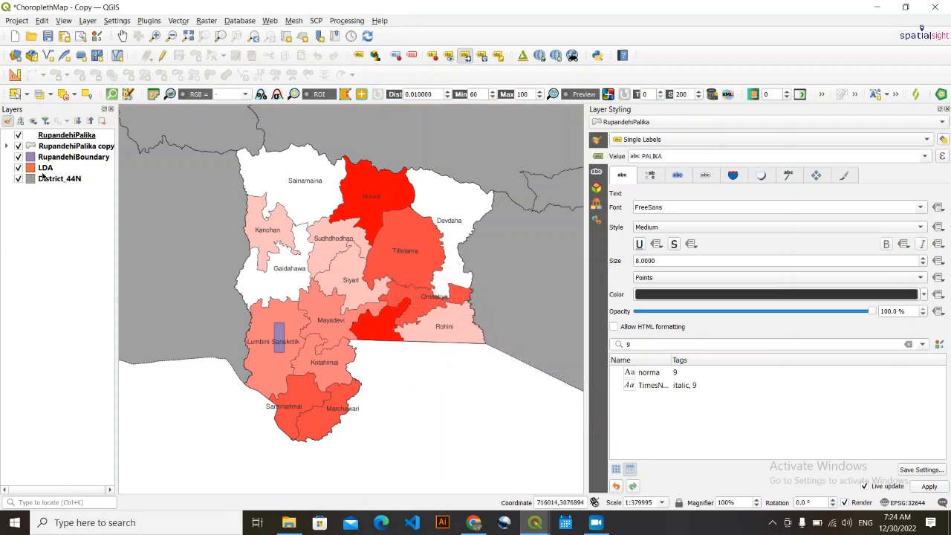
# Examine the RupandehiPalika layer and the legend classes of the RupandehiPalika copy layer.
pyautogui.click(68, 136)
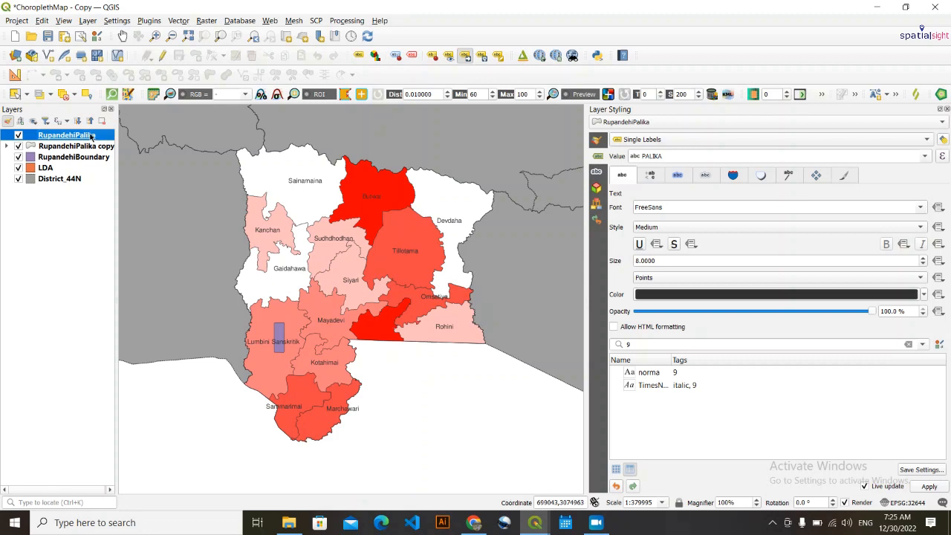
pyautogui.click(470, 58)
pyautogui.click(8, 146)
pyautogui.click(7, 147)
pyautogui.click(7, 147)
pyautogui.click(74, 146)
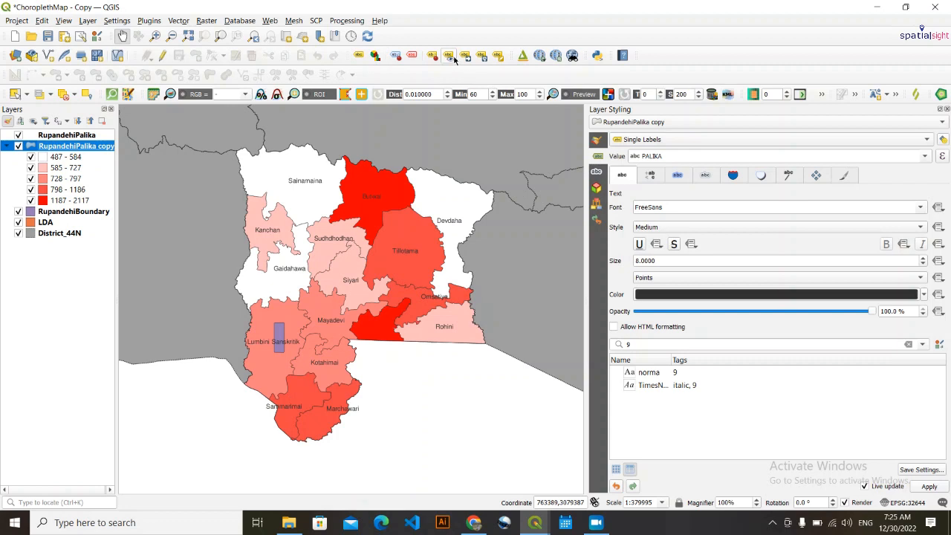
pyautogui.click(6, 146)
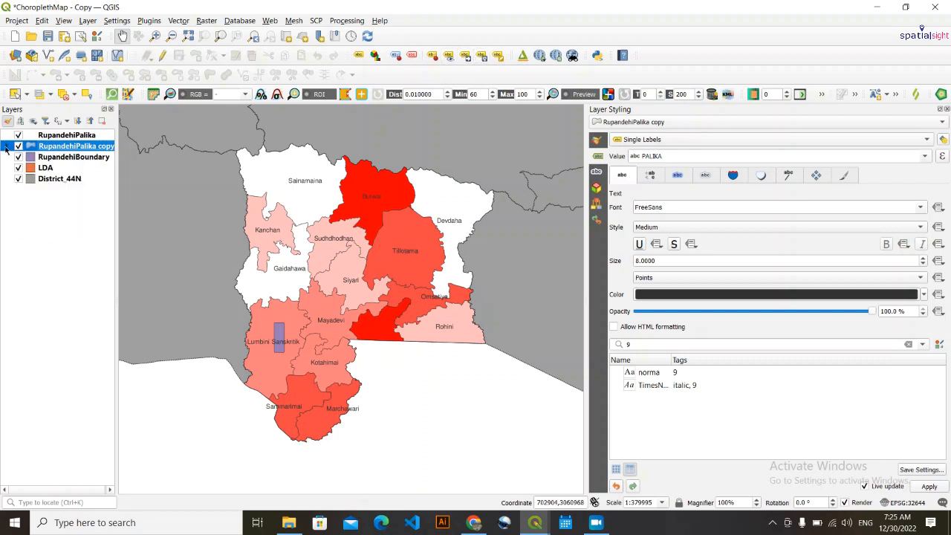
pyautogui.click(6, 146)
pyautogui.click(6, 146)
# Start moving labels on the RupandehiPalika layer, with PALIKA as the primary key for auxiliary storage.
pyautogui.click(53, 135)
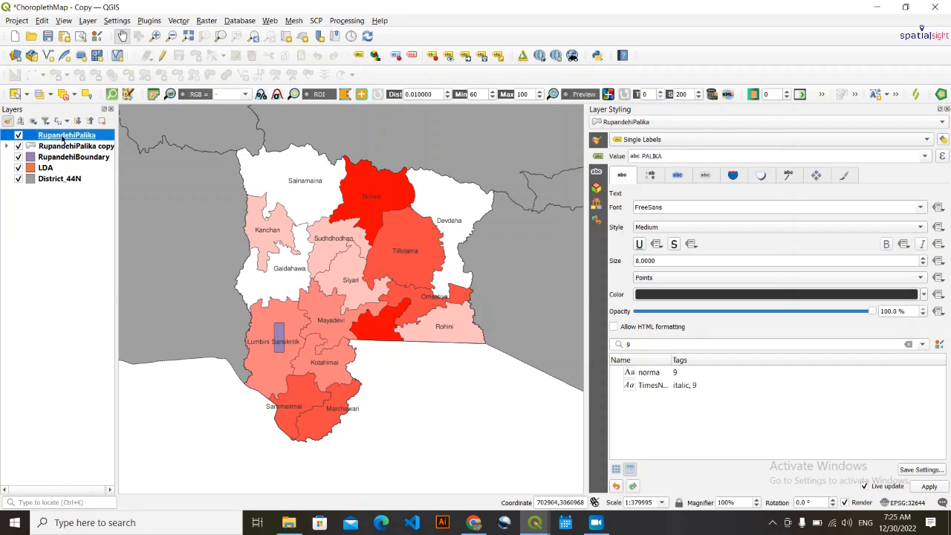
pyautogui.click(465, 56)
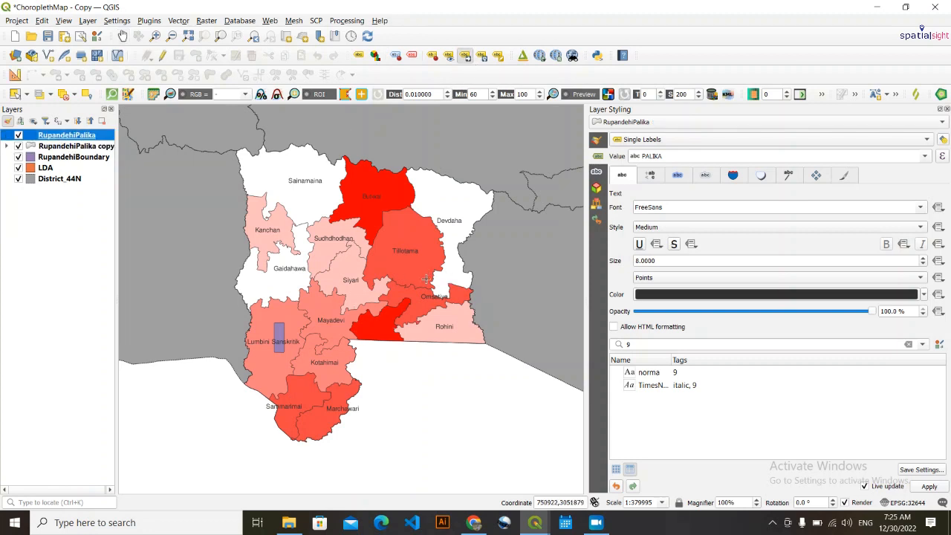
pyautogui.click(337, 241)
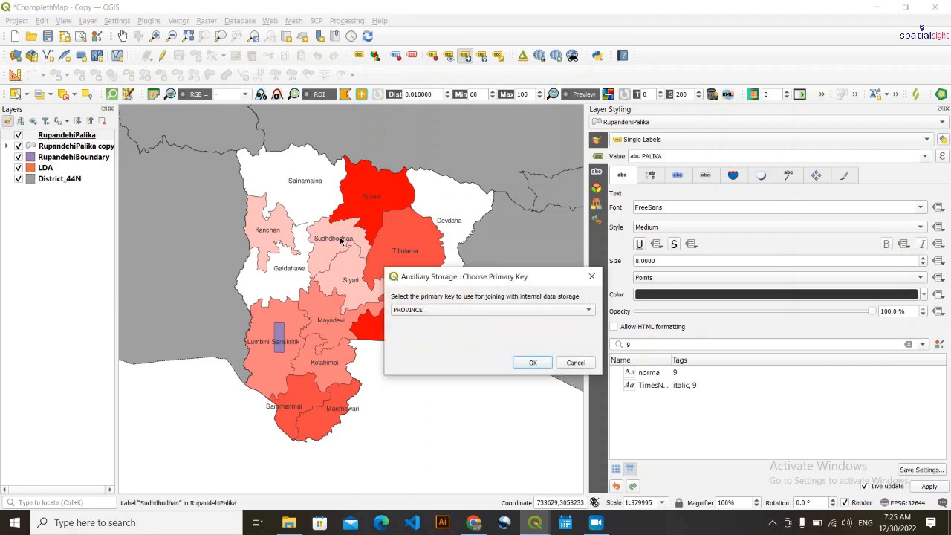
pyautogui.click(458, 312)
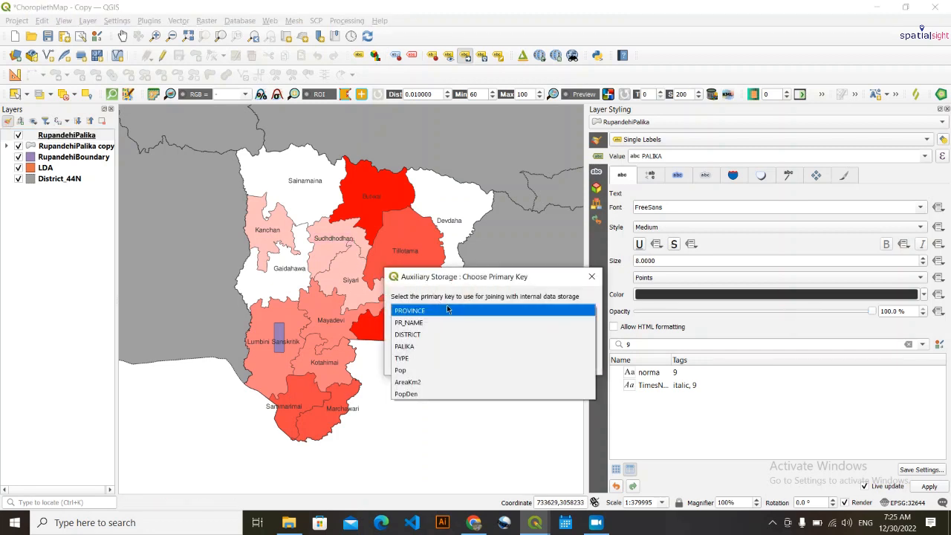
pyautogui.click(428, 347)
pyautogui.click(532, 362)
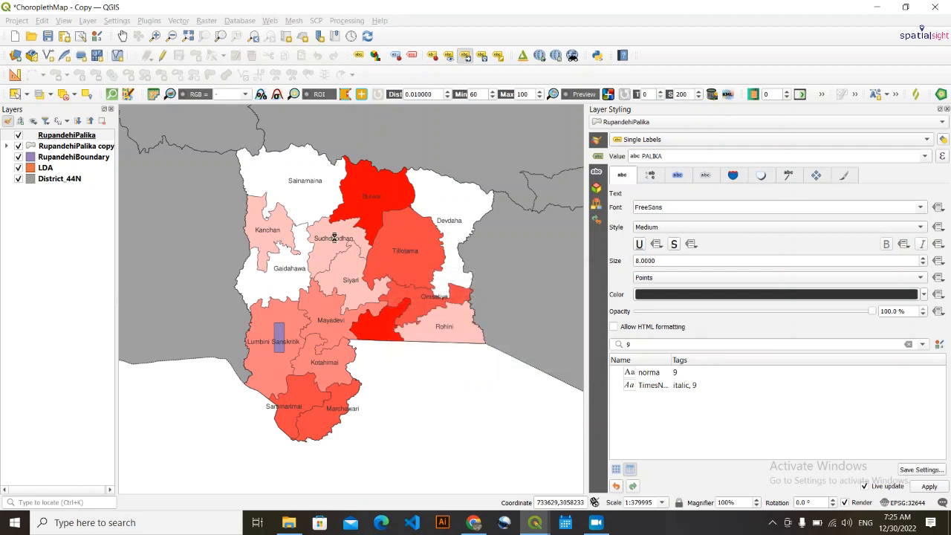
# Move the Sudhdhodhan label slightly upward and the Omsatiya label down and left into its own polygon.
pyautogui.click(334, 237)
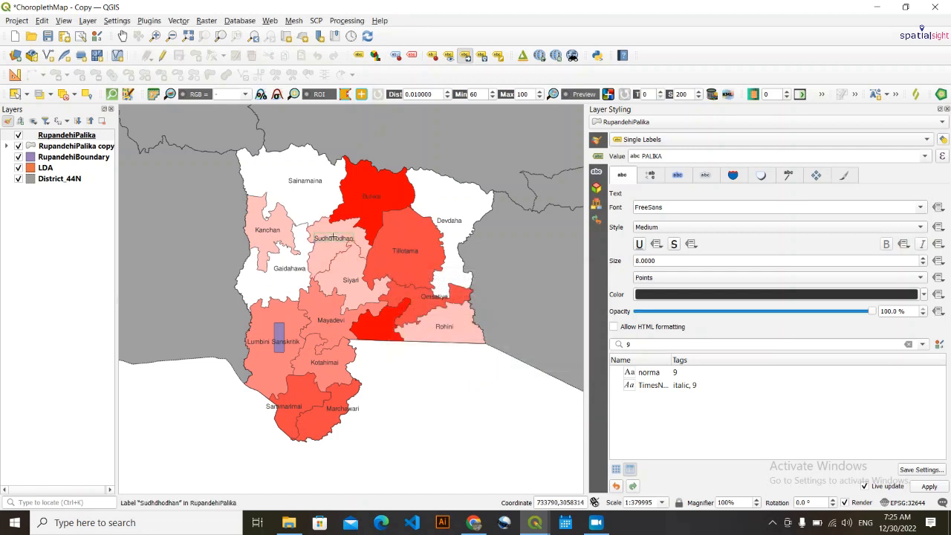
pyautogui.click(332, 233)
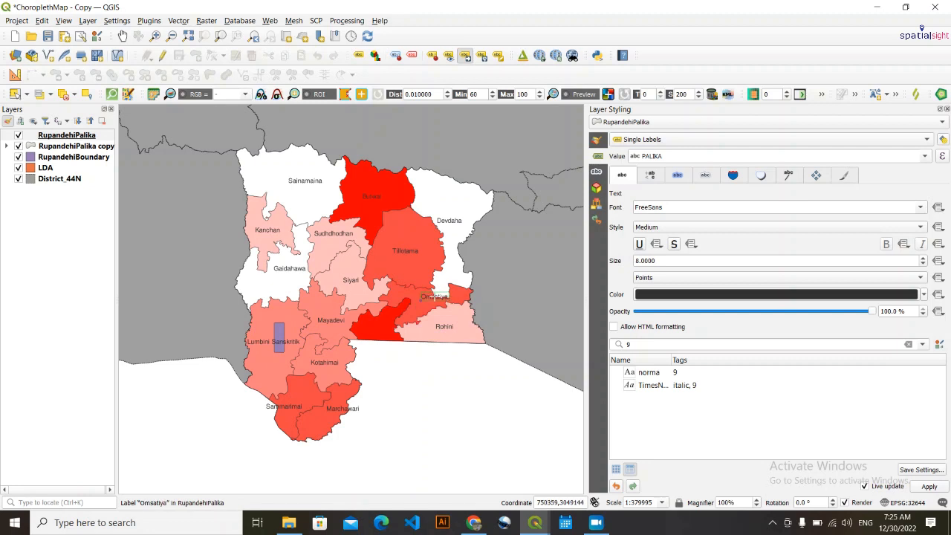
pyautogui.click(424, 300)
pyautogui.click(413, 309)
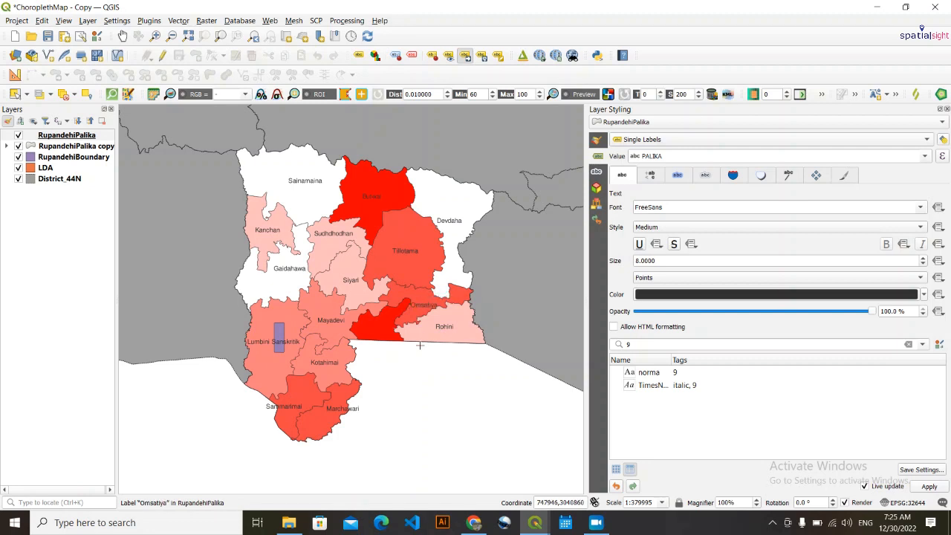
# Reposition the Marchawari, Sammarimai and Devdaha labels so each sits well inside its own municipality.
pyautogui.click(319, 420)
pyautogui.click(289, 408)
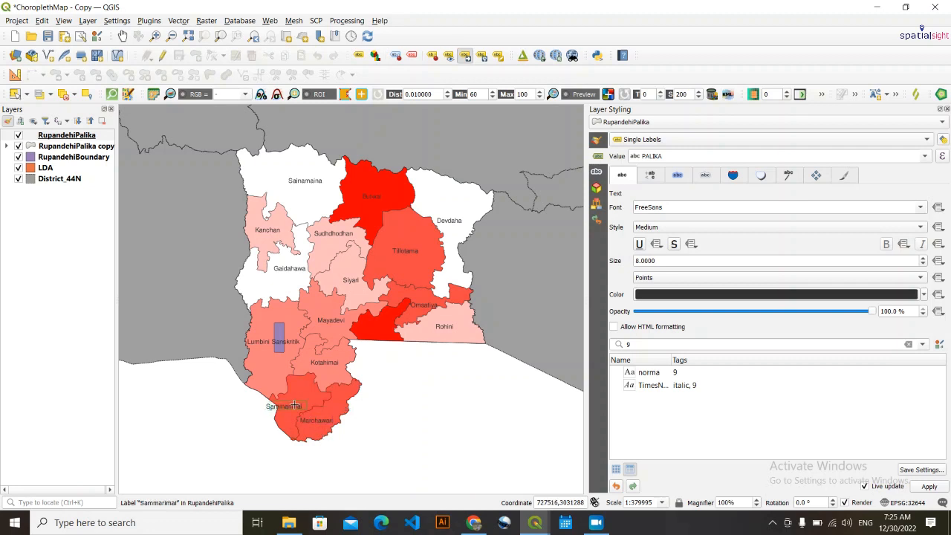
pyautogui.click(308, 393)
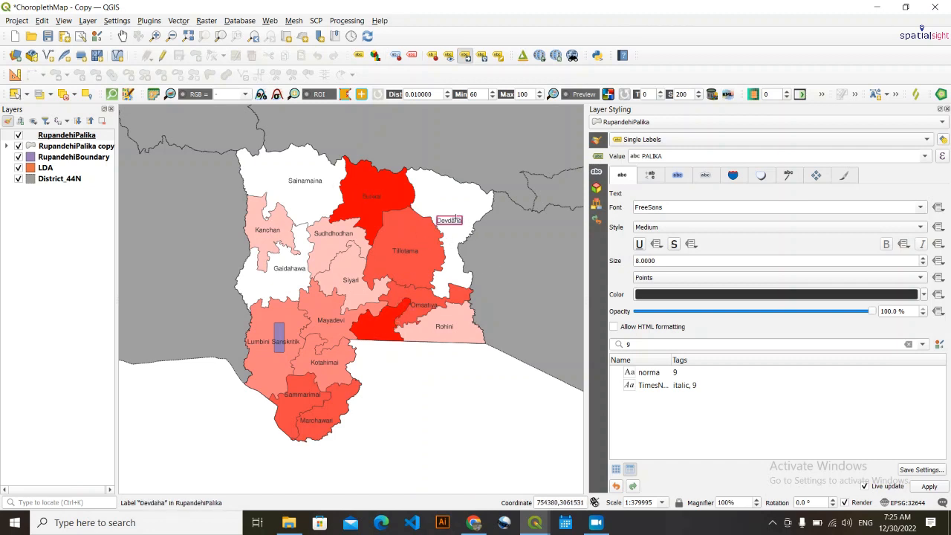
pyautogui.click(454, 218)
pyautogui.click(458, 207)
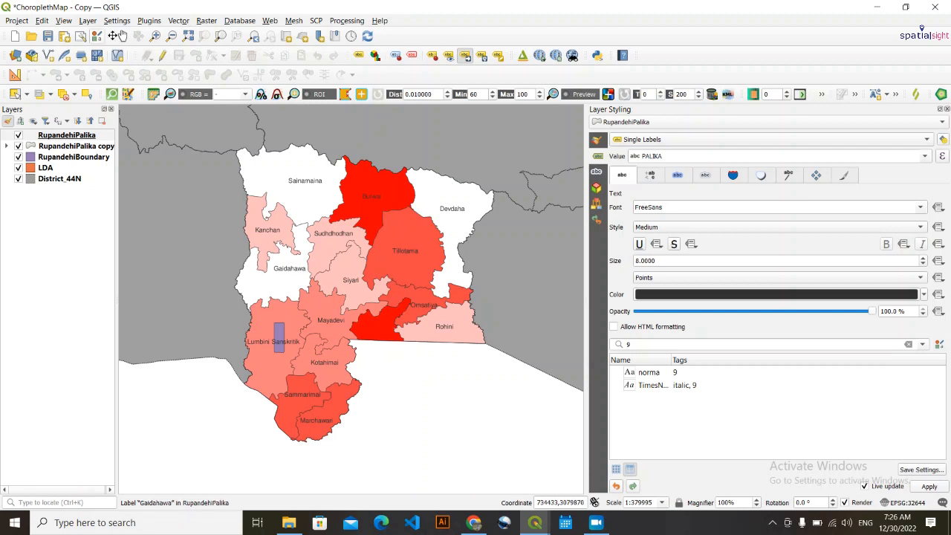
pyautogui.click(123, 36)
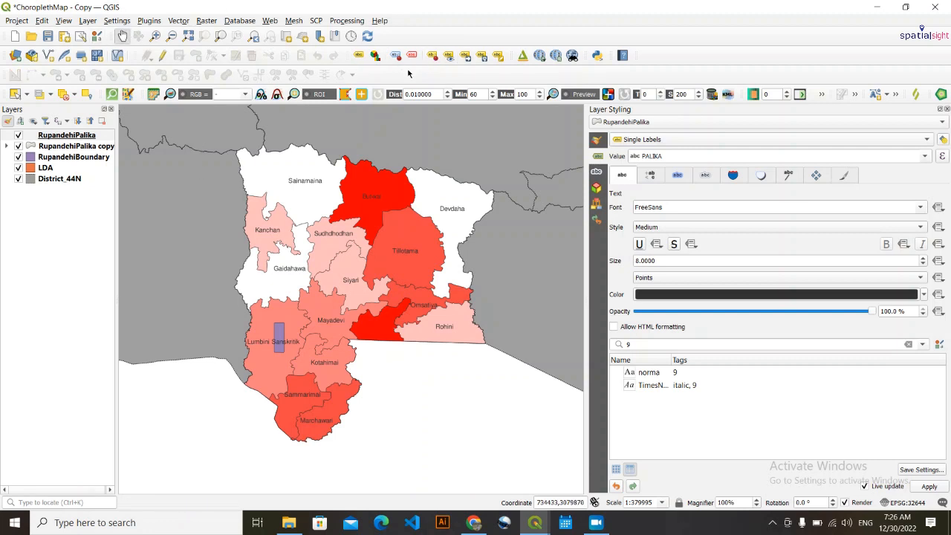
# Switch back to the ChoroMap layout and redraw Map 1 with the repositioned labels.
pyautogui.moveTo(536, 522)
pyautogui.click(591, 483)
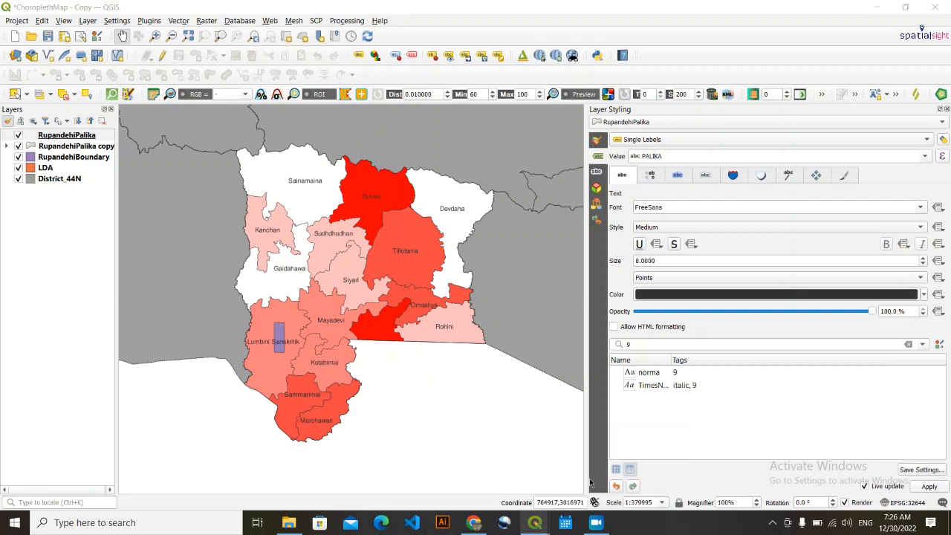
pyautogui.scroll(-1, 346, 320)
pyautogui.scroll(1, 346, 320)
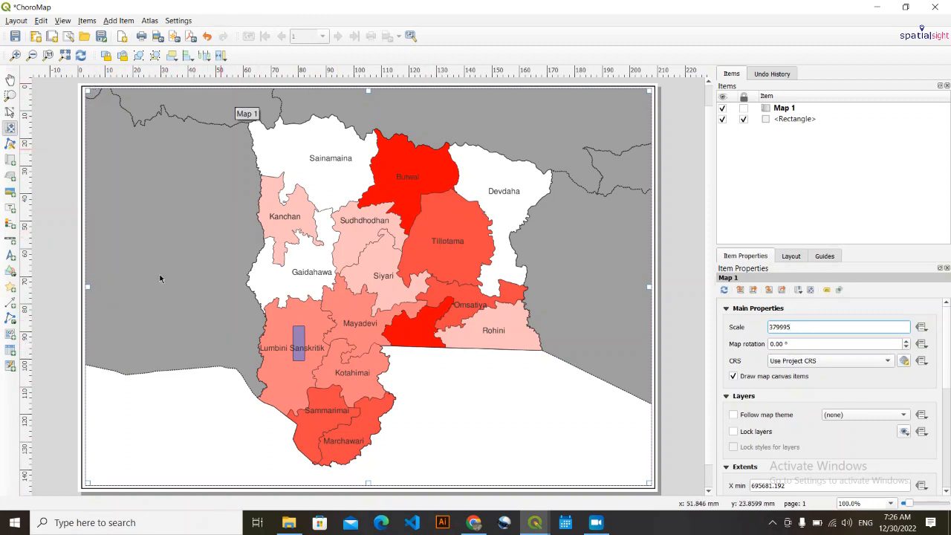
# Add a legend in the lower-left corner of the map page.
pyautogui.click(118, 20)
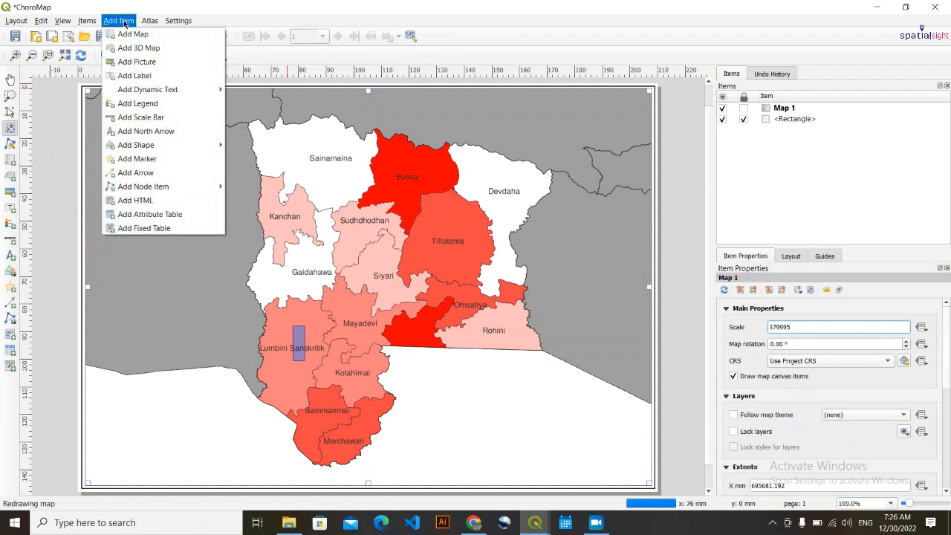
pyautogui.click(161, 103)
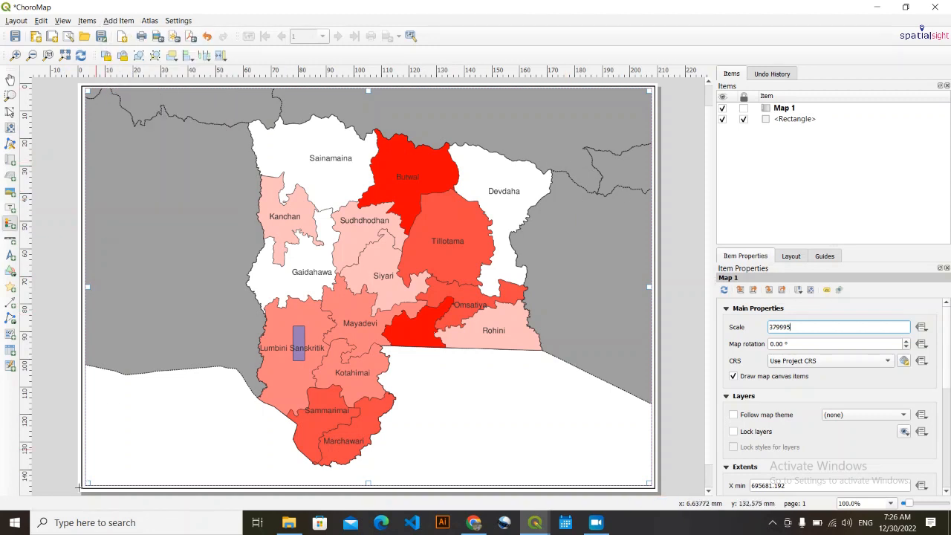
pyautogui.moveTo(89, 314); pyautogui.dragTo(247, 478)
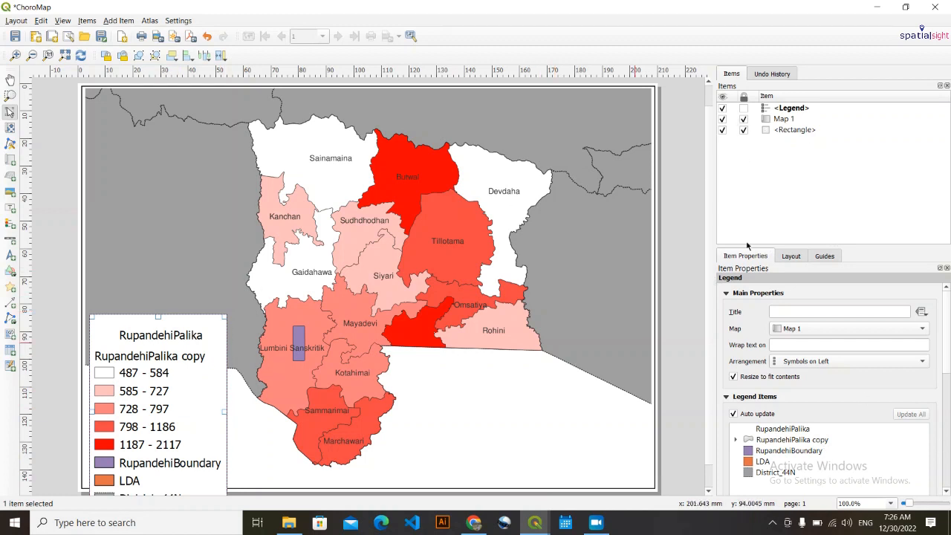
# Lock the layers and the layer styles of Map 1.
pyautogui.click(783, 119)
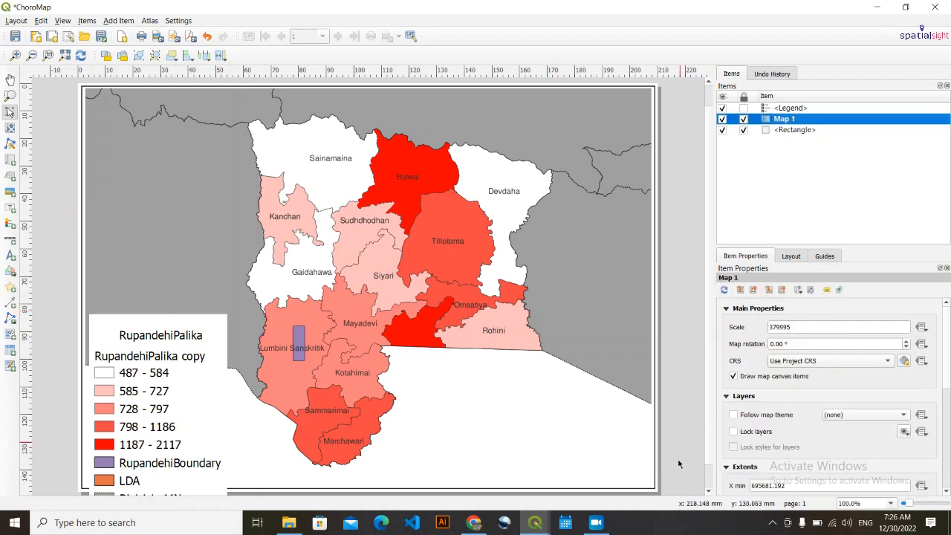
pyautogui.click(733, 430)
pyautogui.click(734, 446)
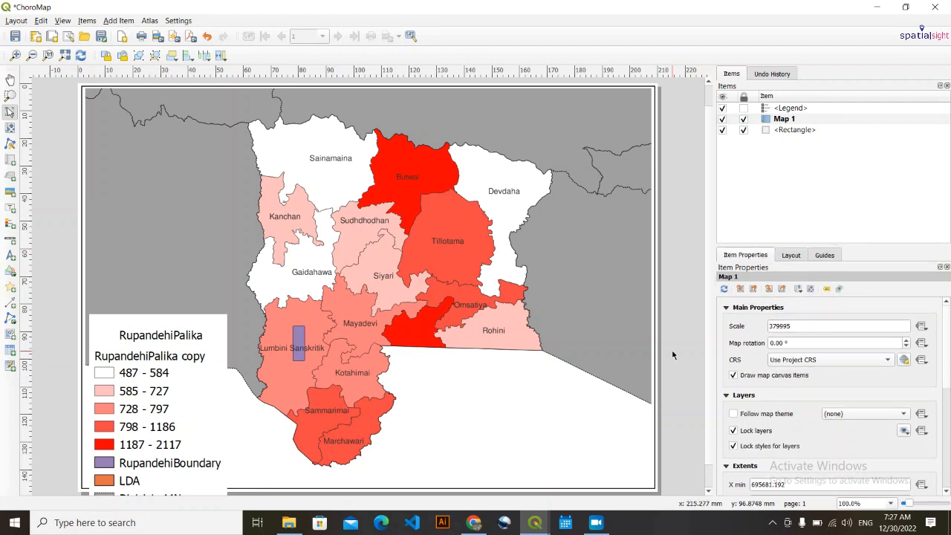
# Move the legend up so it fits inside the page frame and turn off automatic updating of its items.
pyautogui.click(129, 407)
pyautogui.moveTo(158, 411); pyautogui.dragTo(166, 313)
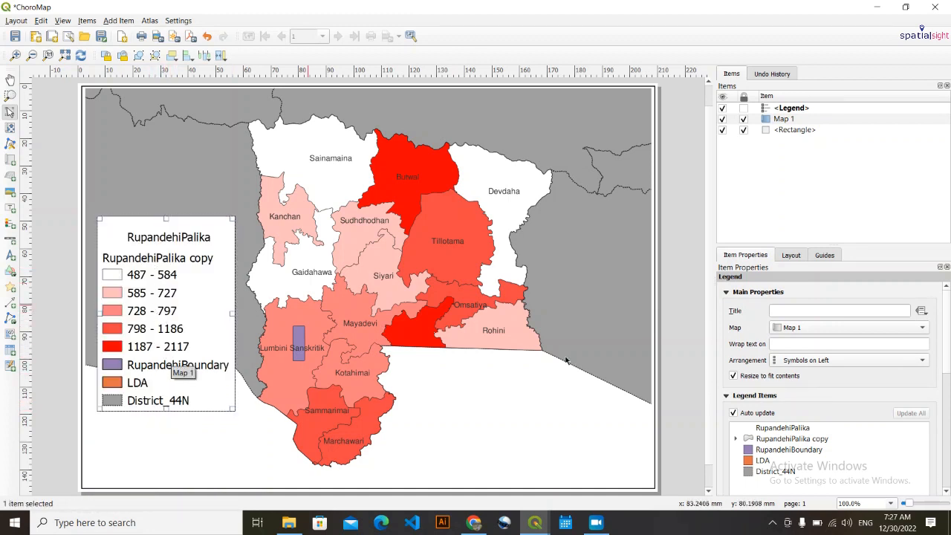
pyautogui.click(746, 424)
pyautogui.scroll(-5, 719, 459)
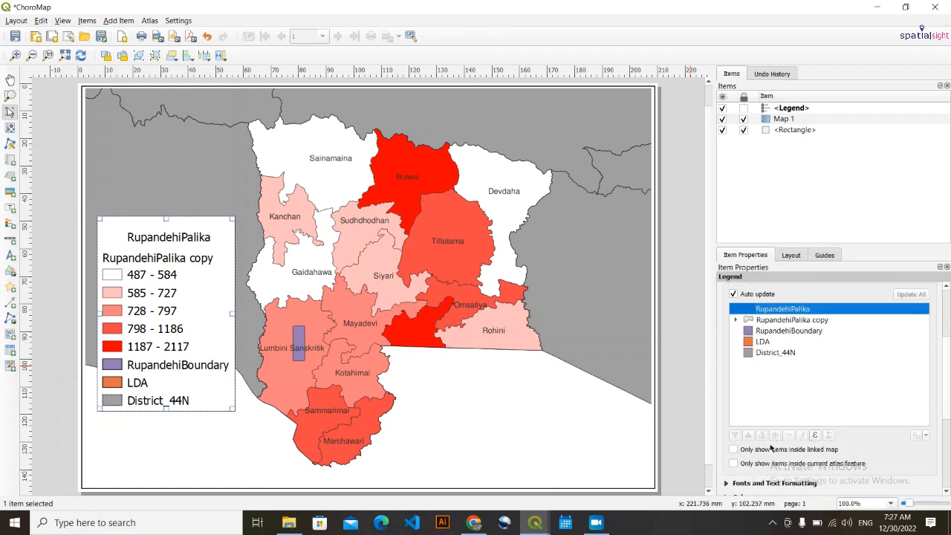
pyautogui.scroll(4, 758, 384)
pyautogui.click(733, 384)
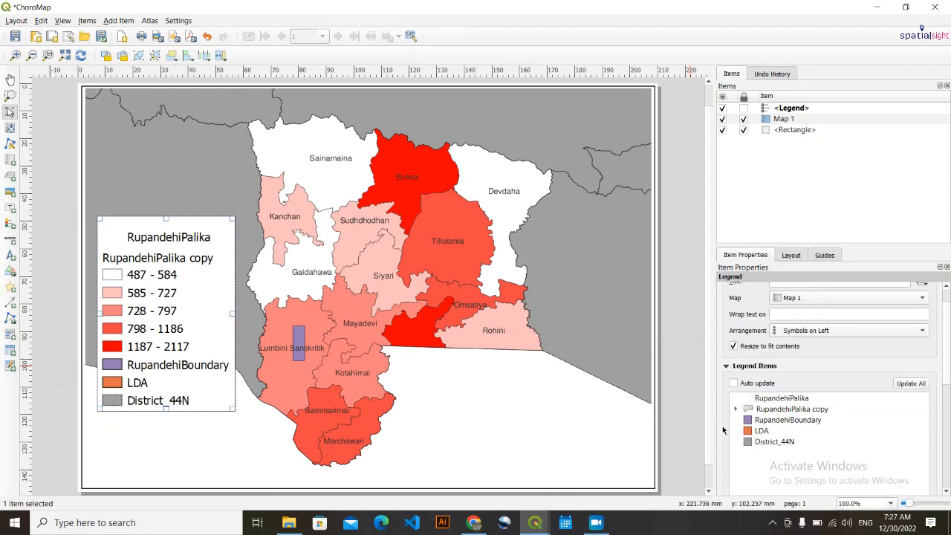
# Remove the RupandehiPalika entry from the legend items.
pyautogui.scroll(-1, 724, 440)
pyautogui.scroll(-3, 724, 440)
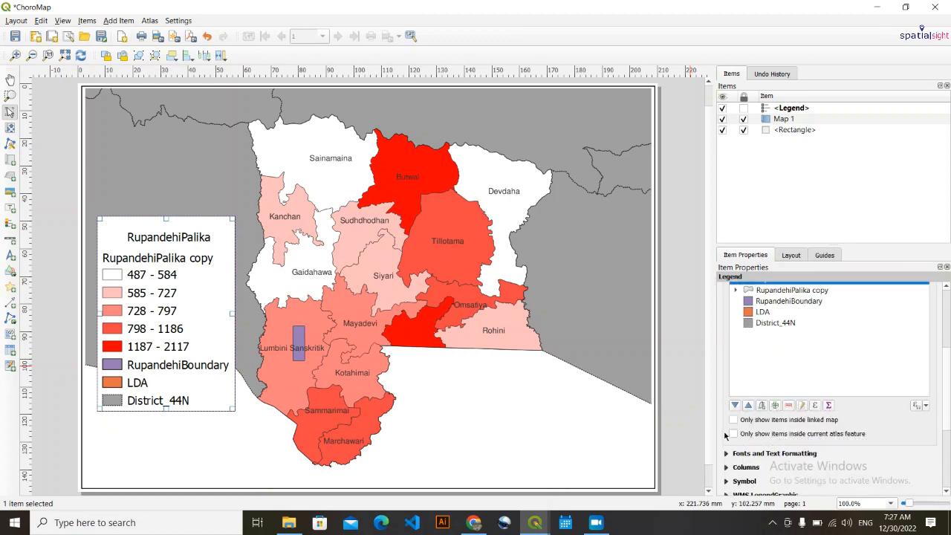
pyautogui.click(788, 407)
pyautogui.scroll(2, 730, 365)
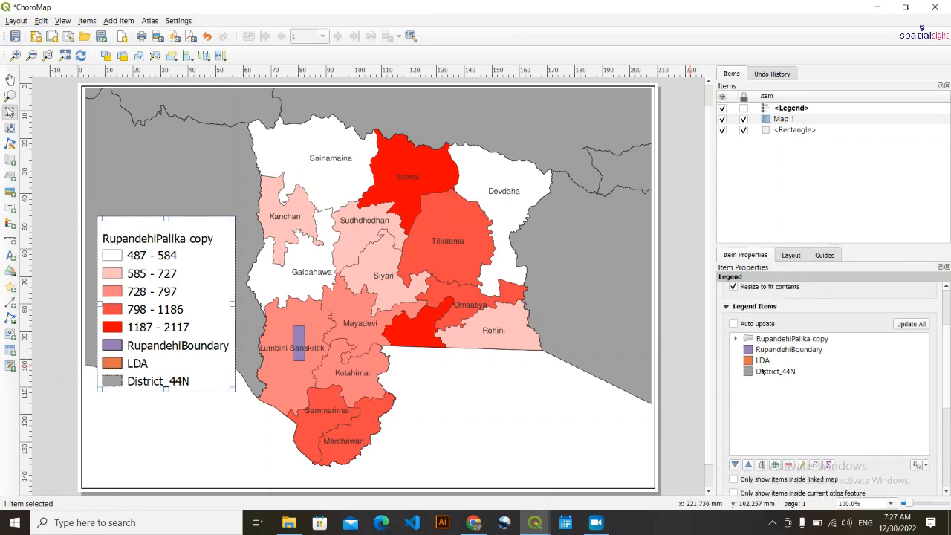
# Rename the RupandehiPalika copy legend entry to "Persons per sq km".
pyautogui.click(735, 338)
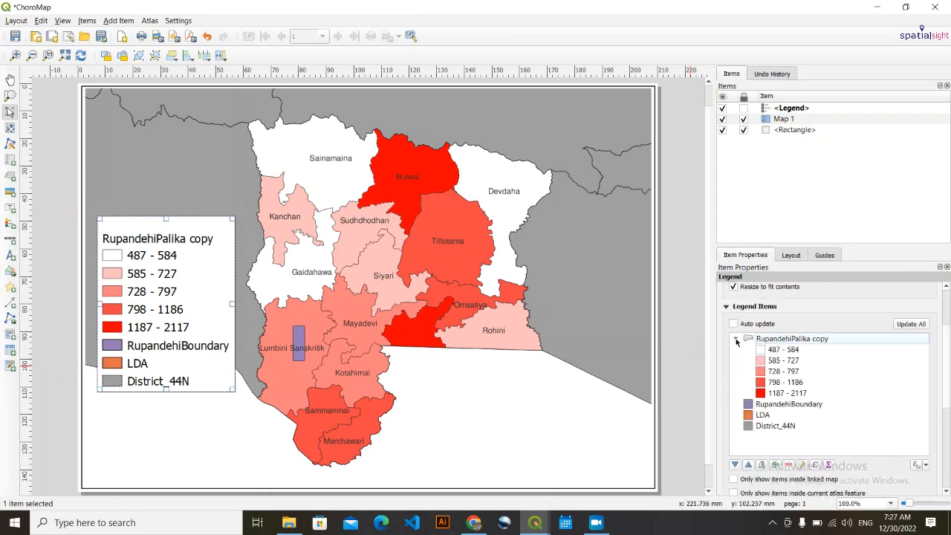
pyautogui.doubleClick(785, 340)
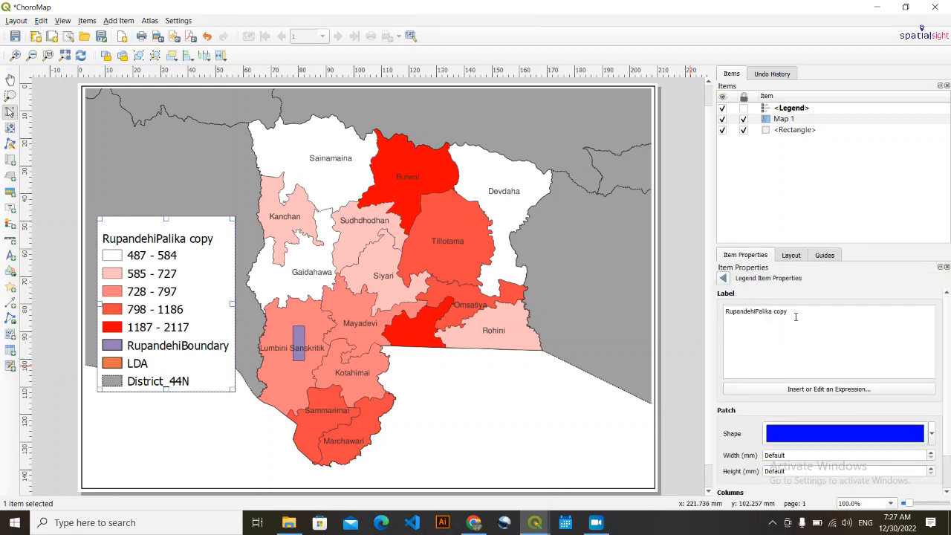
pyautogui.doubleClick(797, 306)
pyautogui.click(797, 310)
pyautogui.tripleClick(797, 311)
pyautogui.write('P')
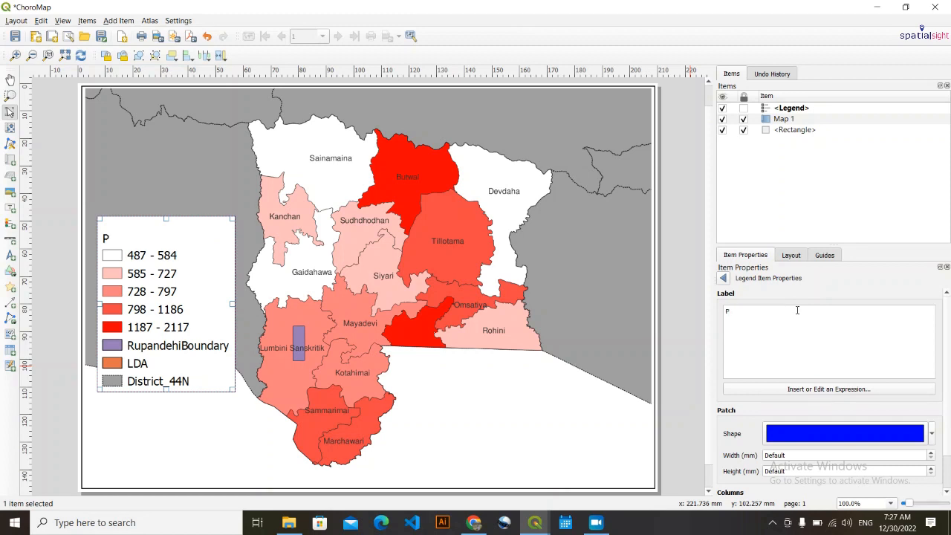
pyautogui.write('ersons per ')
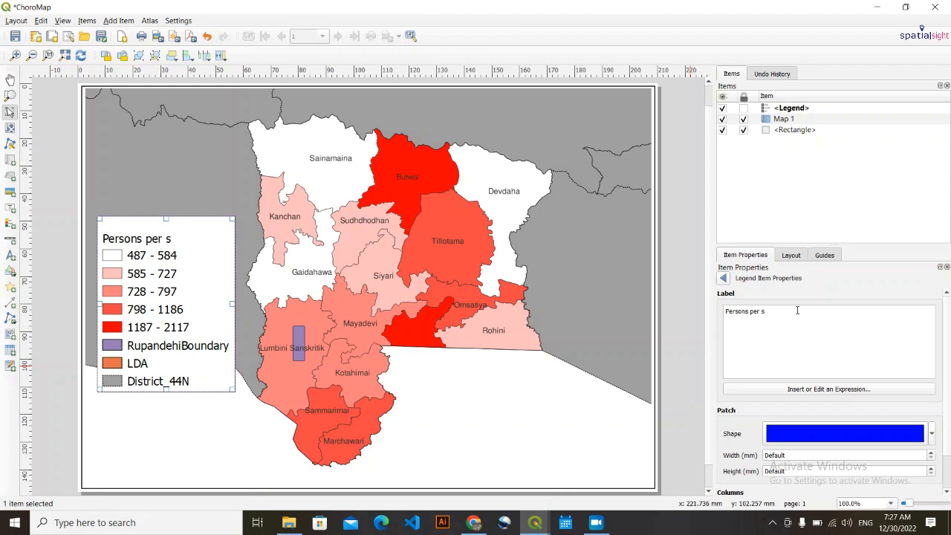
pyautogui.write('sq km')
pyautogui.click(723, 279)
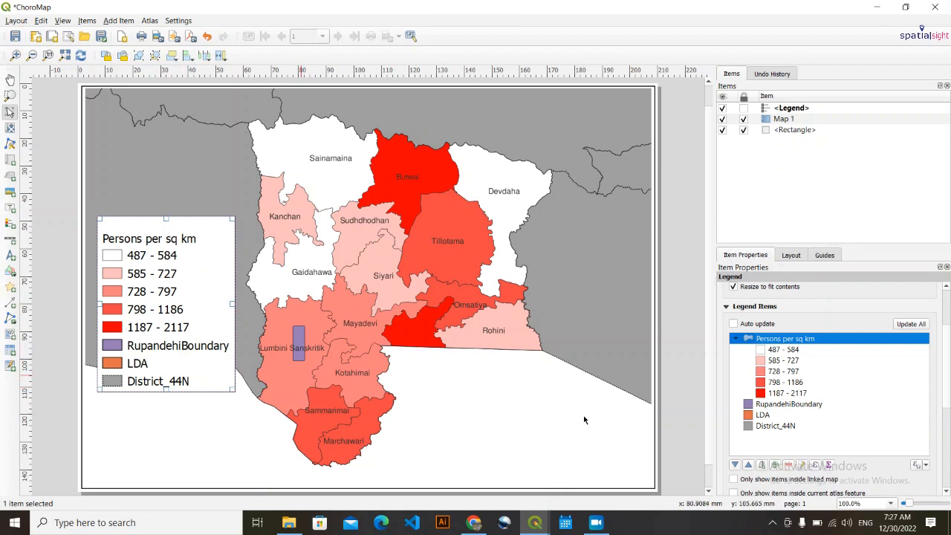
# Remove RupandehiBoundary from the legend and add the RupandehiPalika copy layer as another entry.
pyautogui.click(798, 404)
pyautogui.click(788, 464)
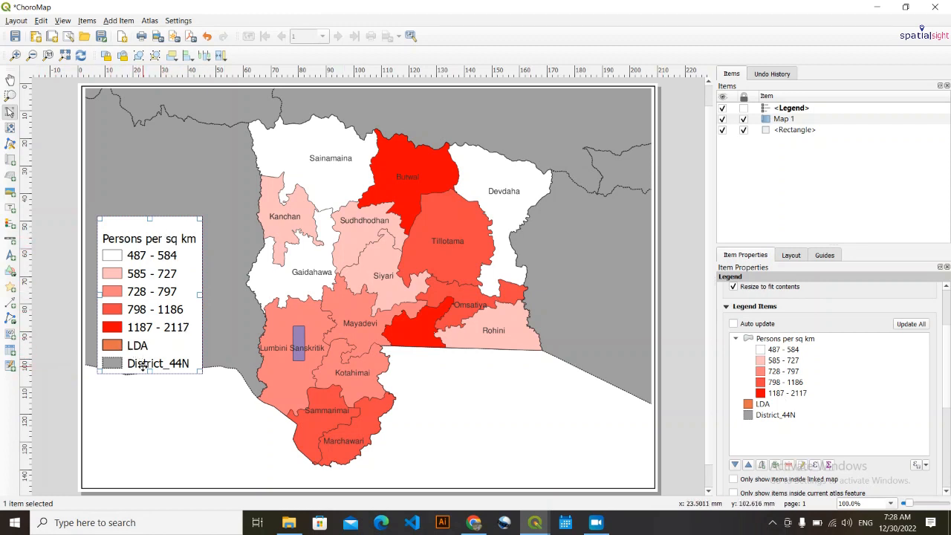
pyautogui.click(774, 465)
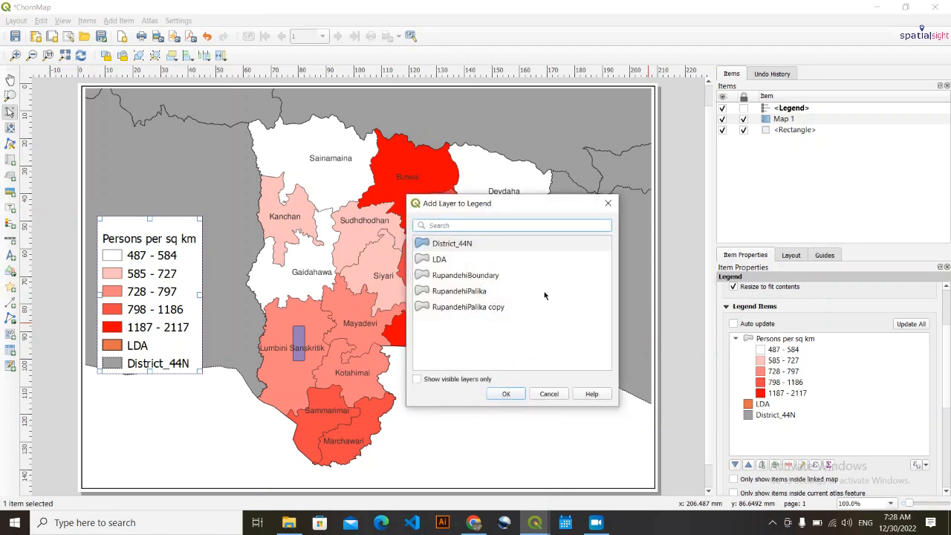
pyautogui.click(467, 276)
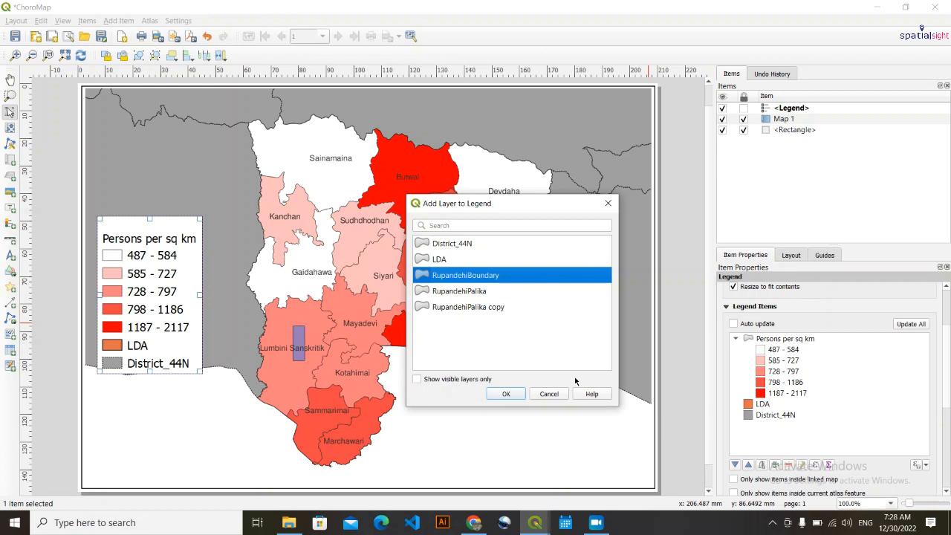
pyautogui.click(474, 291)
pyautogui.click(489, 307)
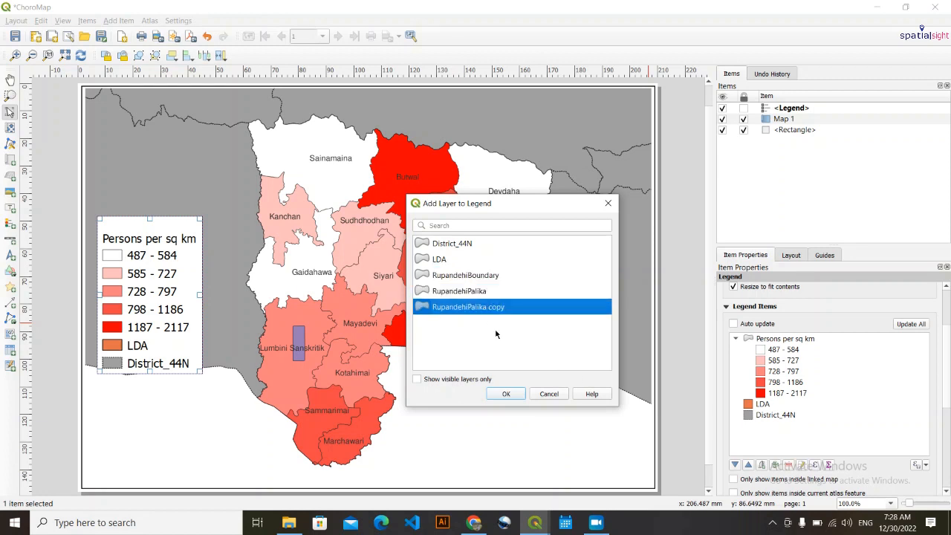
pyautogui.click(505, 393)
# Place the added RupandehiPalika copy entry above LDA and remove its five class symbols.
pyautogui.scroll(-2, 752, 431)
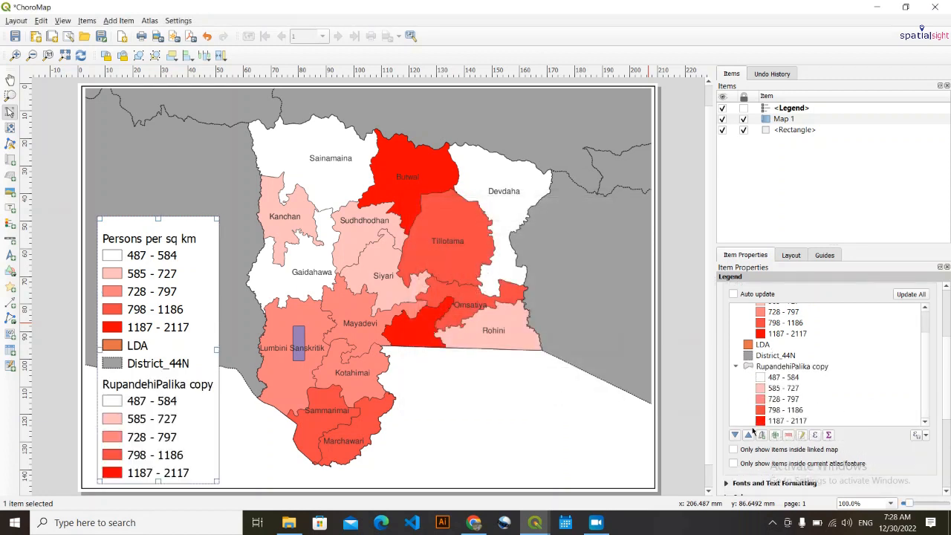
pyautogui.scroll(-1, 749, 375)
pyautogui.moveTo(751, 347); pyautogui.dragTo(787, 346)
pyautogui.click(789, 406)
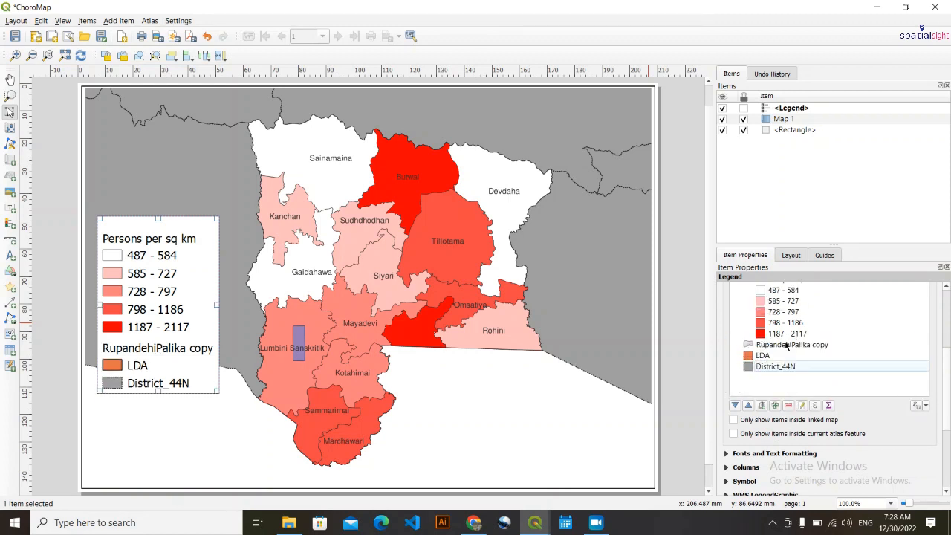
# Rename the remaining RupandehiPalika copy legend entry to "Boundary".
pyautogui.click(795, 346)
pyautogui.doubleClick(795, 347)
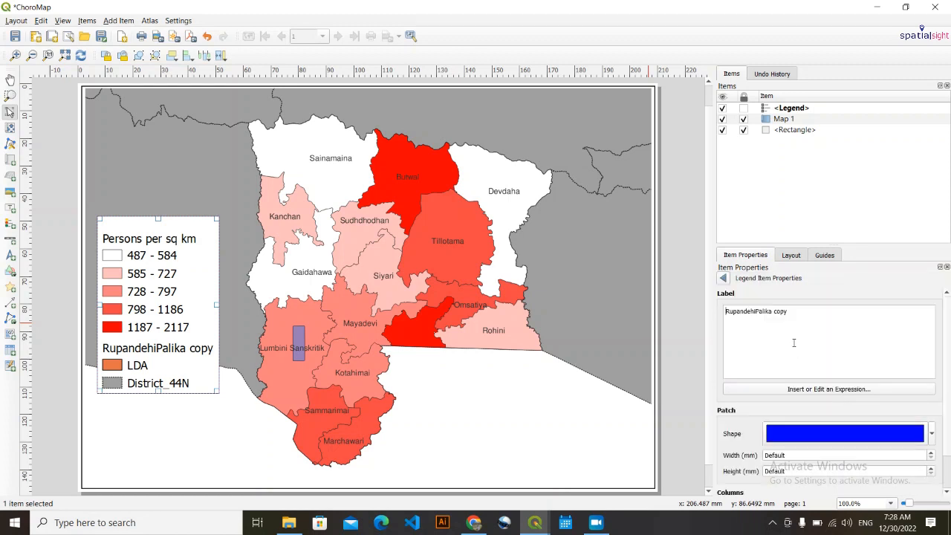
pyautogui.hotkey('ctrl', 'shift', 'Left')
pyautogui.hotkey('ctrl', 'shift', 'Left')
pyautogui.write('Bounda')
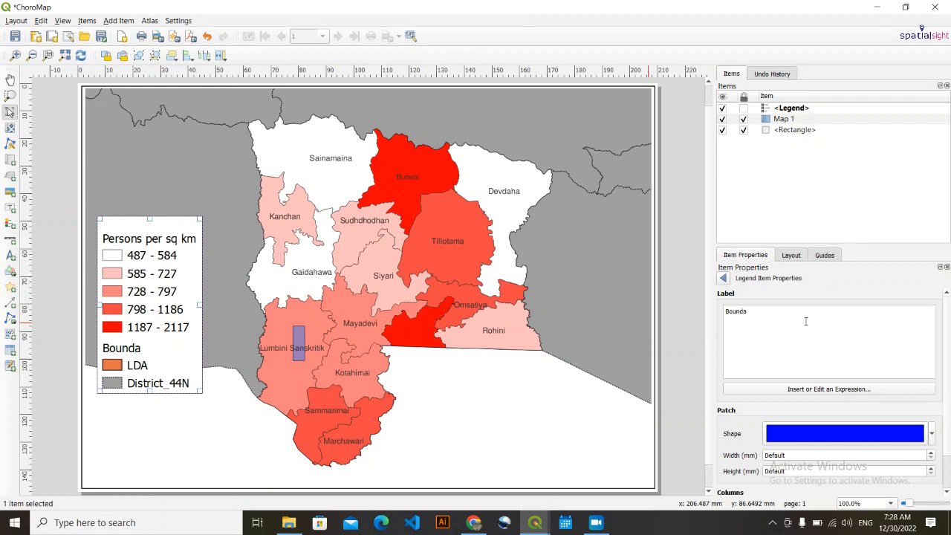
pyautogui.write('ry')
pyautogui.click(722, 278)
# Set the font of the legend's item labels to FreeSans.
pyautogui.scroll(3, 796, 379)
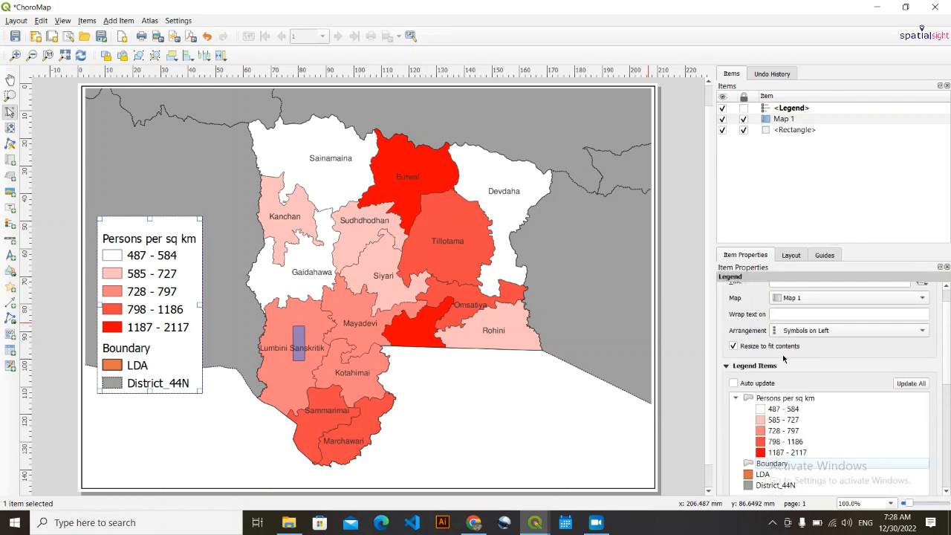
pyautogui.click(726, 365)
pyautogui.scroll(-2, 750, 393)
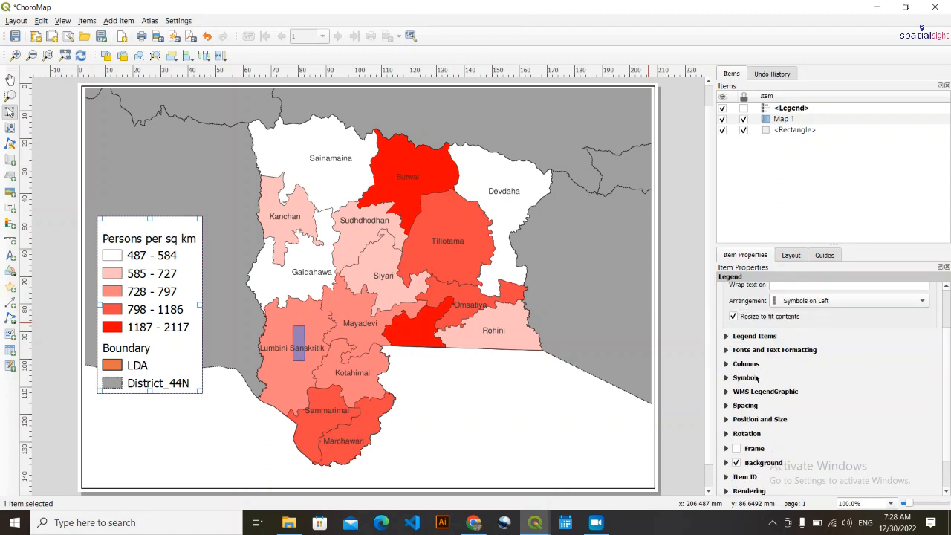
pyautogui.click(726, 352)
pyautogui.scroll(-3, 898, 405)
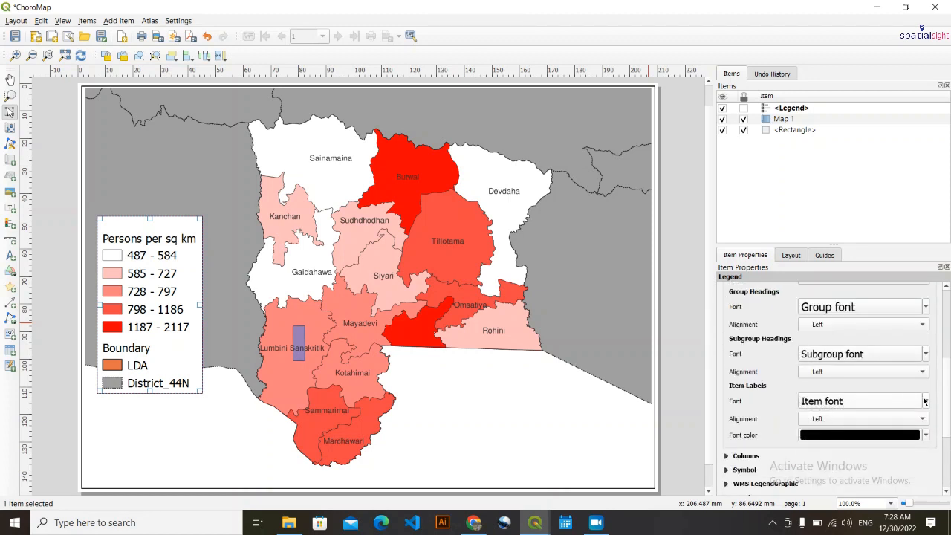
pyautogui.click(925, 401)
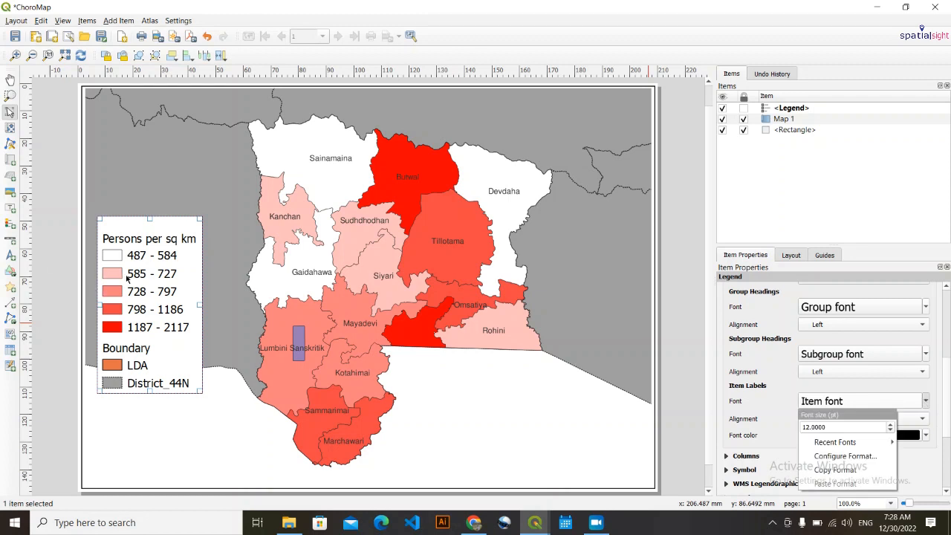
pyautogui.moveTo(835, 442)
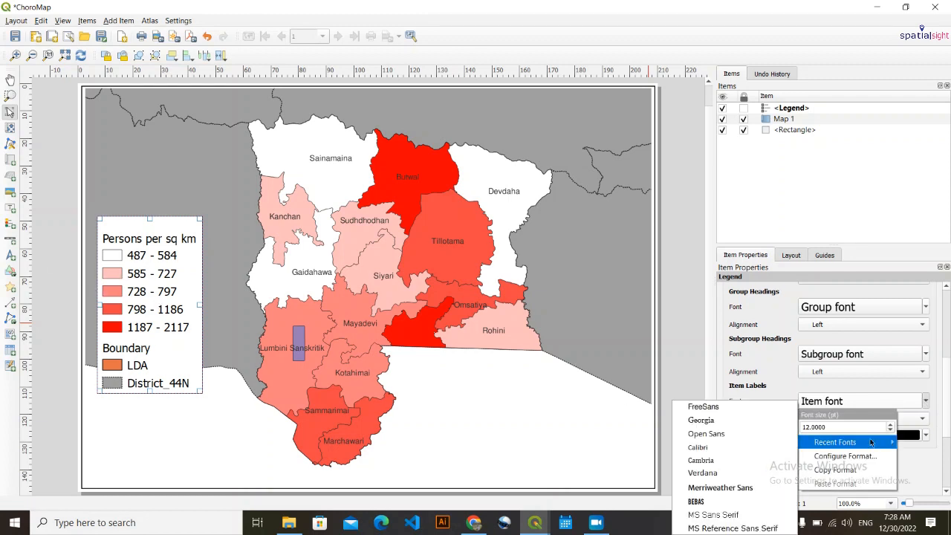
pyautogui.click(743, 410)
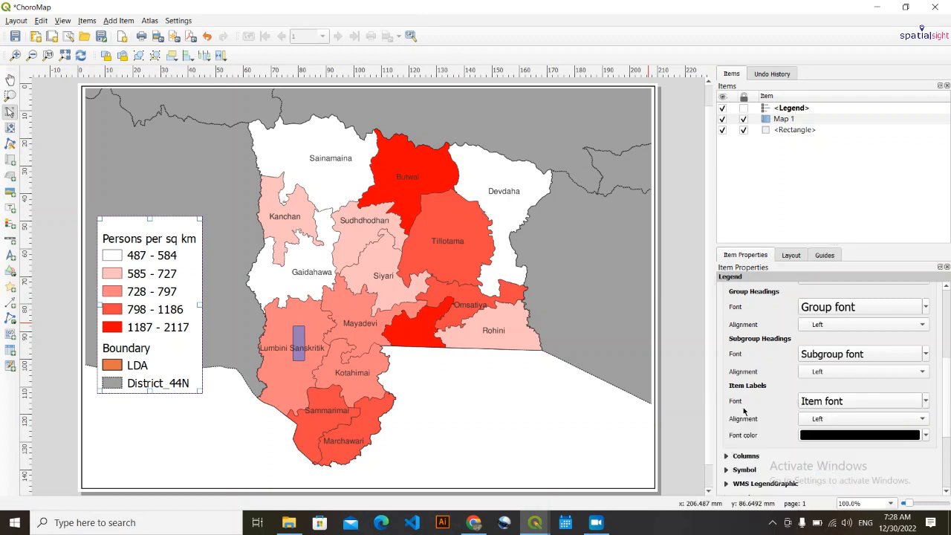
# Set the font size of the legend's item labels to 10 pt.
pyautogui.click(926, 401)
pyautogui.click(890, 426)
pyautogui.click(890, 426)
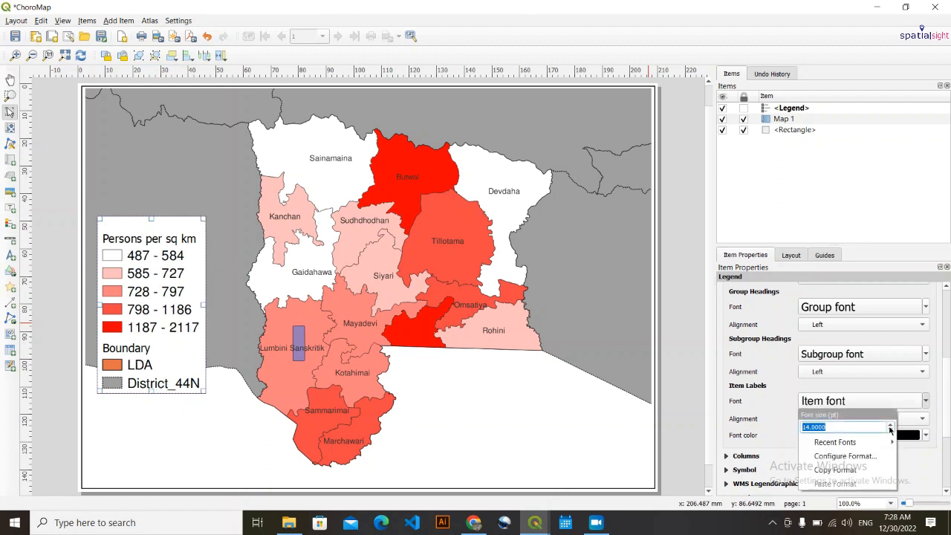
pyautogui.click(889, 432)
pyautogui.click(889, 431)
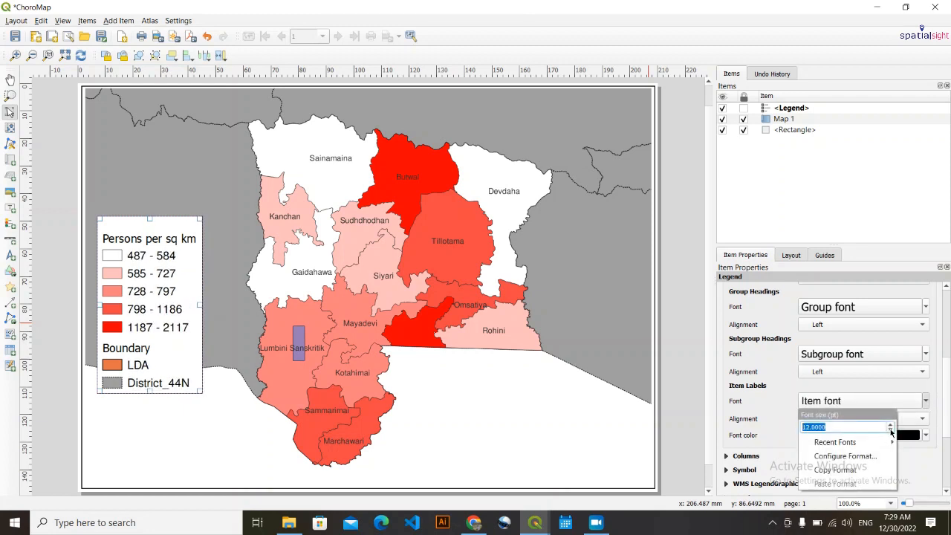
pyautogui.click(890, 431)
pyautogui.click(889, 431)
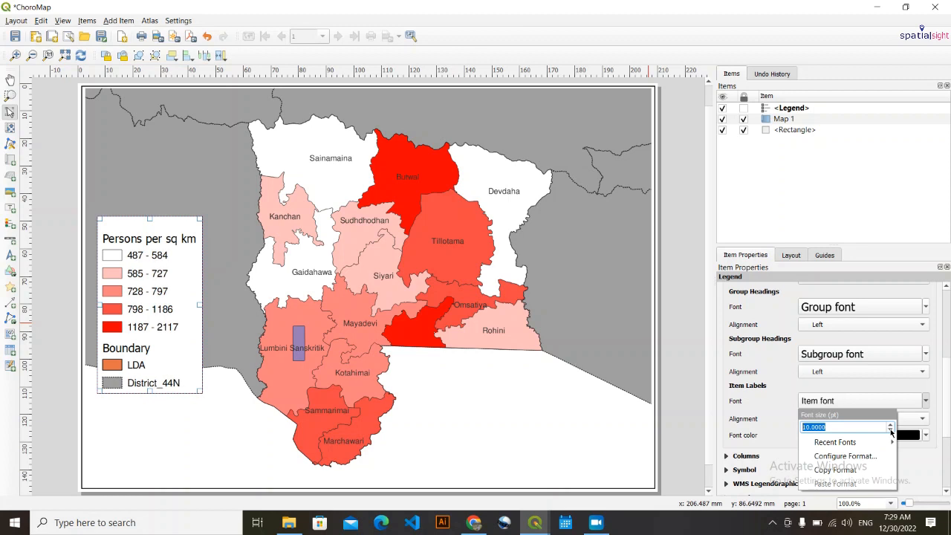
pyautogui.click(766, 406)
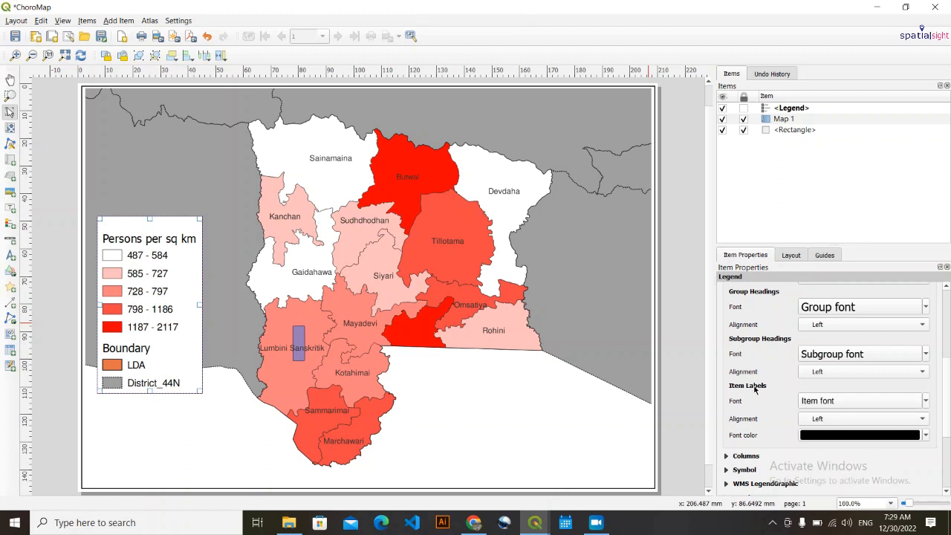
# Set the font of the legend's subgroup headings to FreeSans at 12 pt.
pyautogui.scroll(-2, 851, 352)
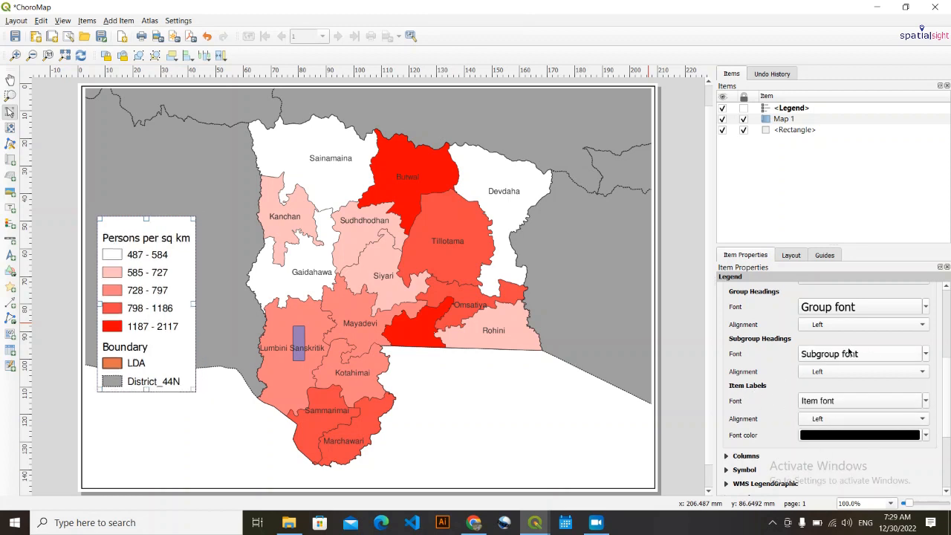
pyautogui.click(926, 355)
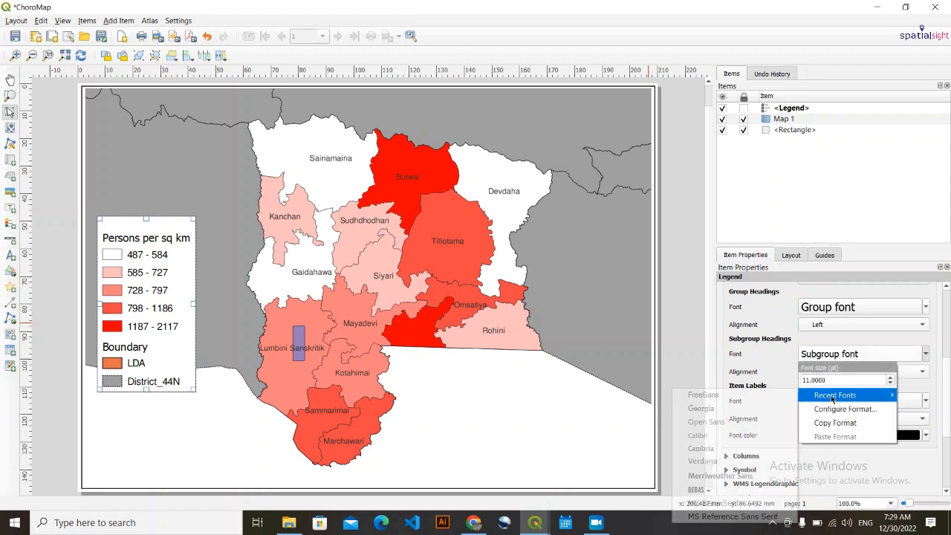
pyautogui.moveTo(832, 398)
pyautogui.click(683, 396)
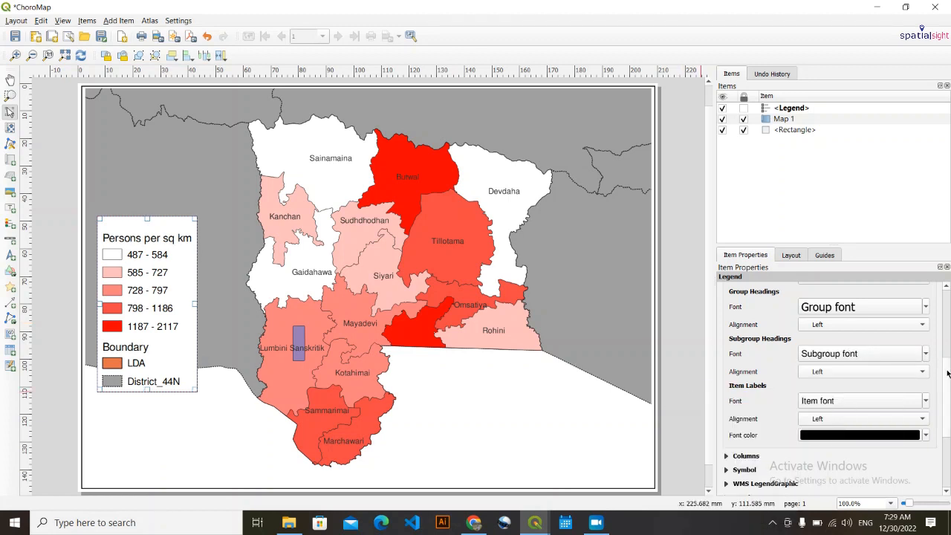
pyautogui.click(925, 355)
pyautogui.click(889, 378)
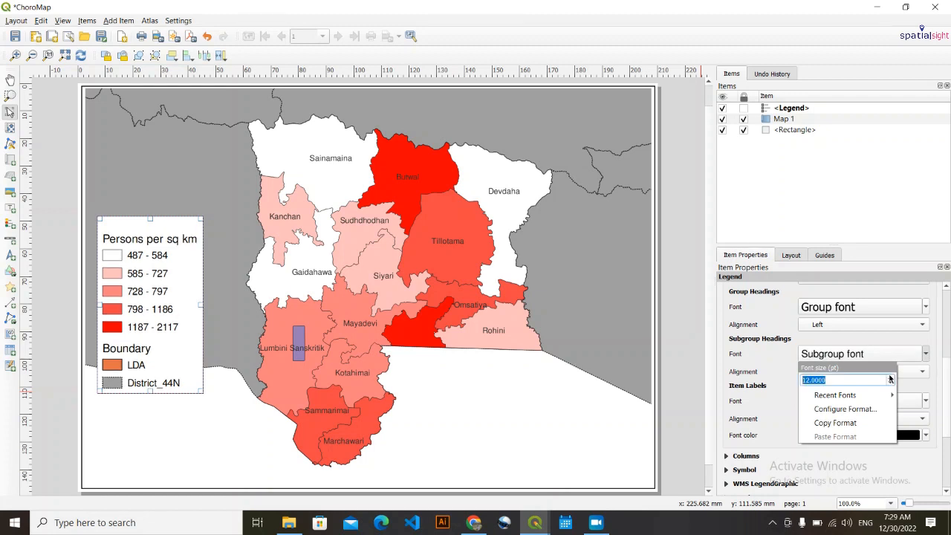
pyautogui.click(762, 367)
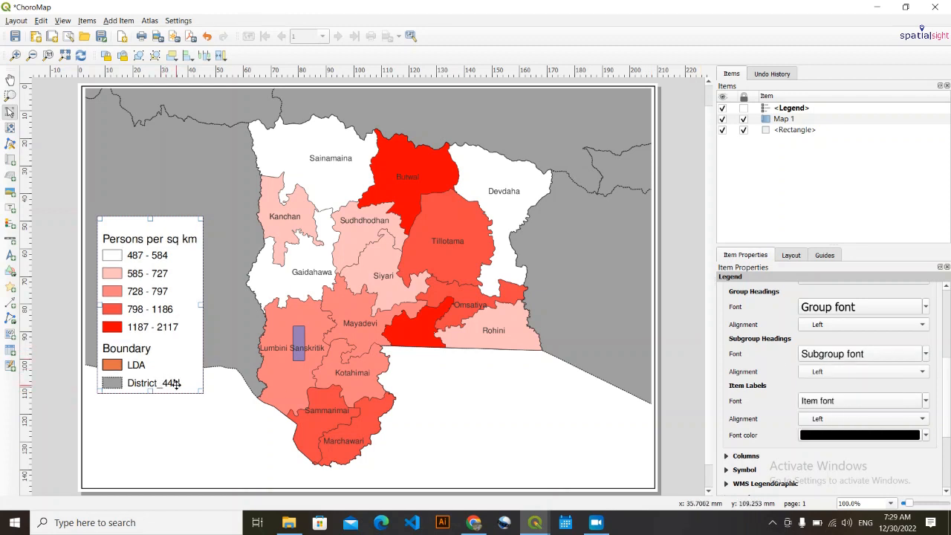
# Rename the LDA legend entry to "Lumbini Development Area".
pyautogui.scroll(5, 737, 392)
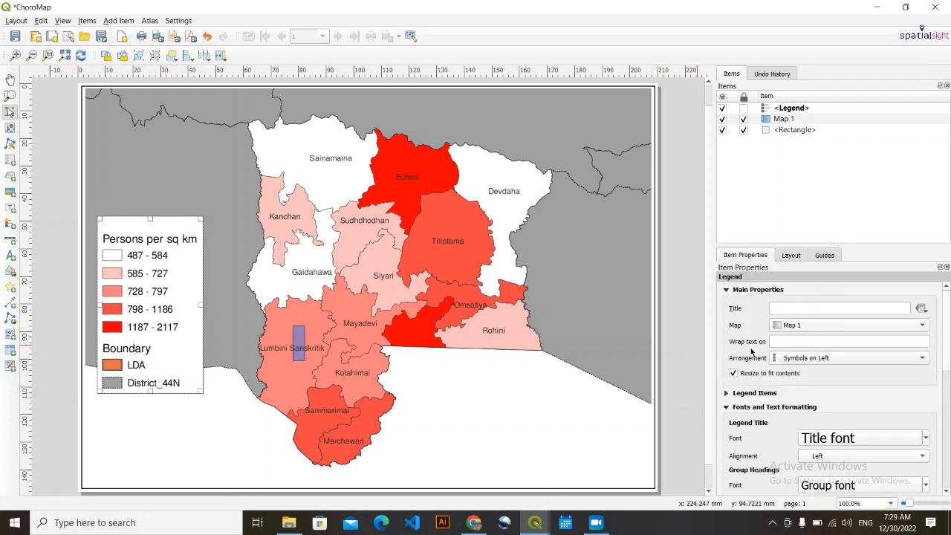
pyautogui.scroll(-5, 737, 392)
pyautogui.scroll(5, 737, 392)
pyautogui.scroll(-3, 734, 384)
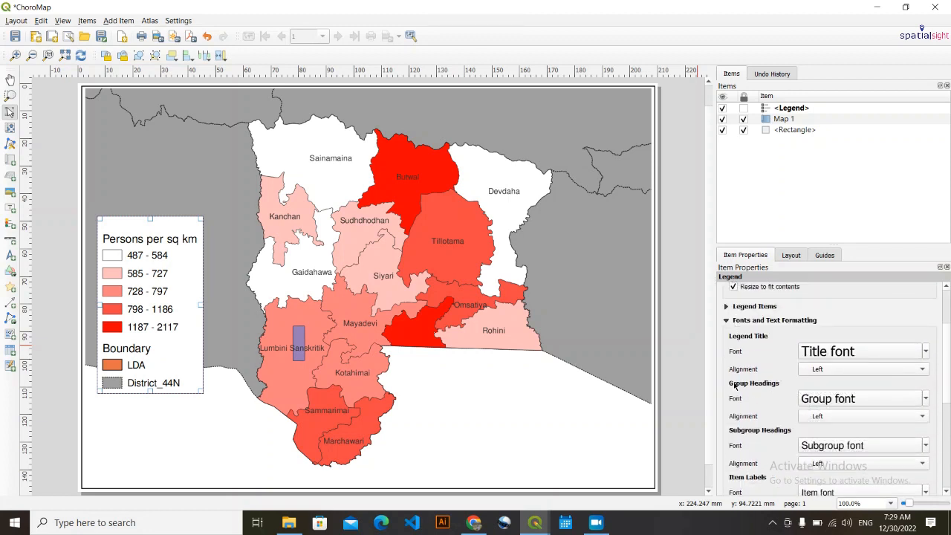
pyautogui.click(726, 310)
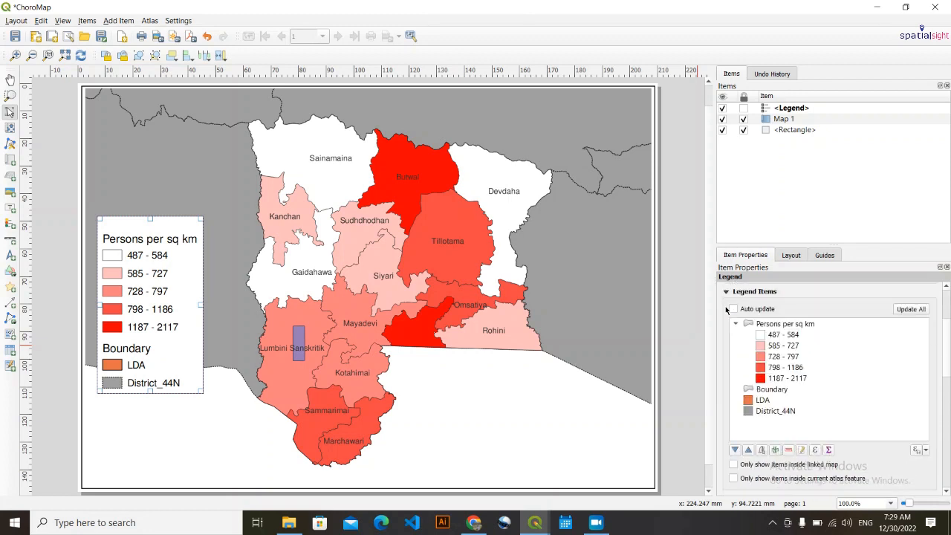
pyautogui.doubleClick(765, 401)
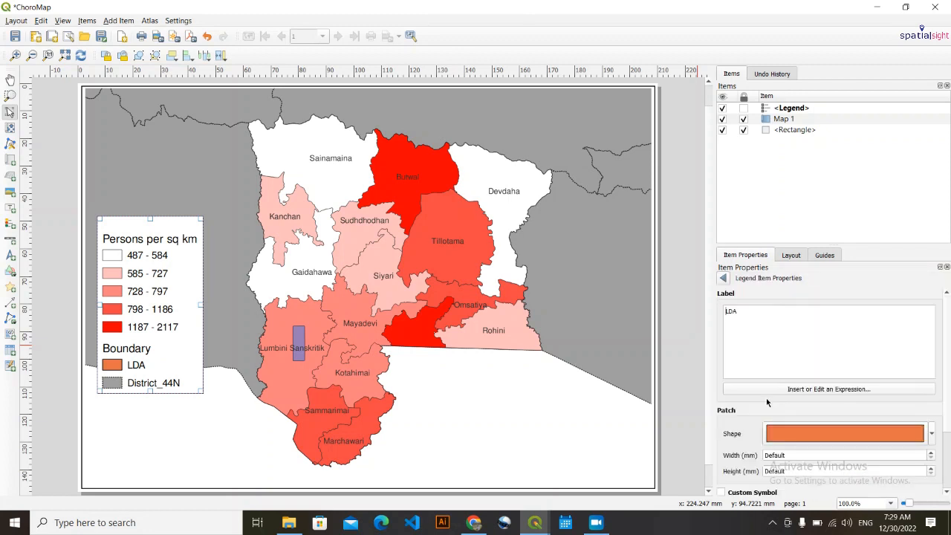
pyautogui.doubleClick(755, 316)
pyautogui.write('Lumbini Develope')
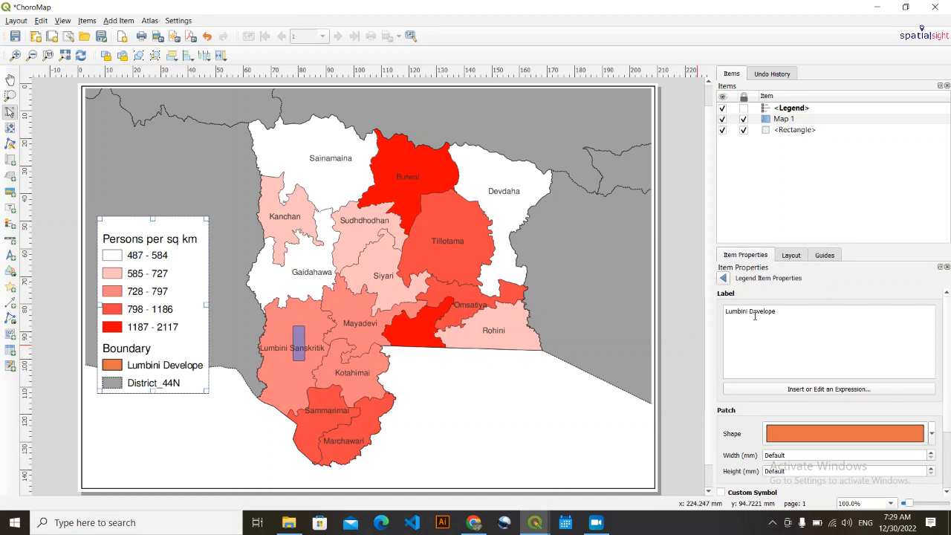
pyautogui.press('BackSpace')
pyautogui.write('ment')
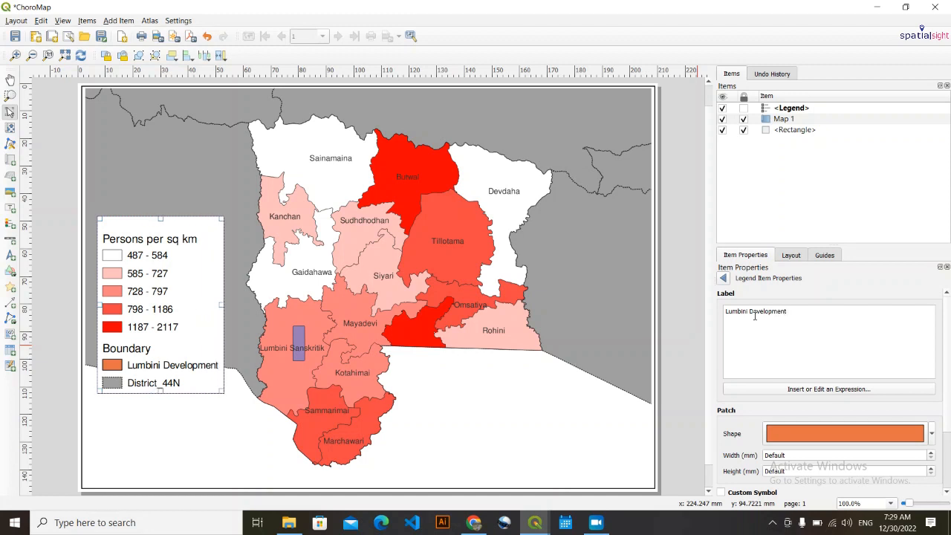
pyautogui.write(' Area')
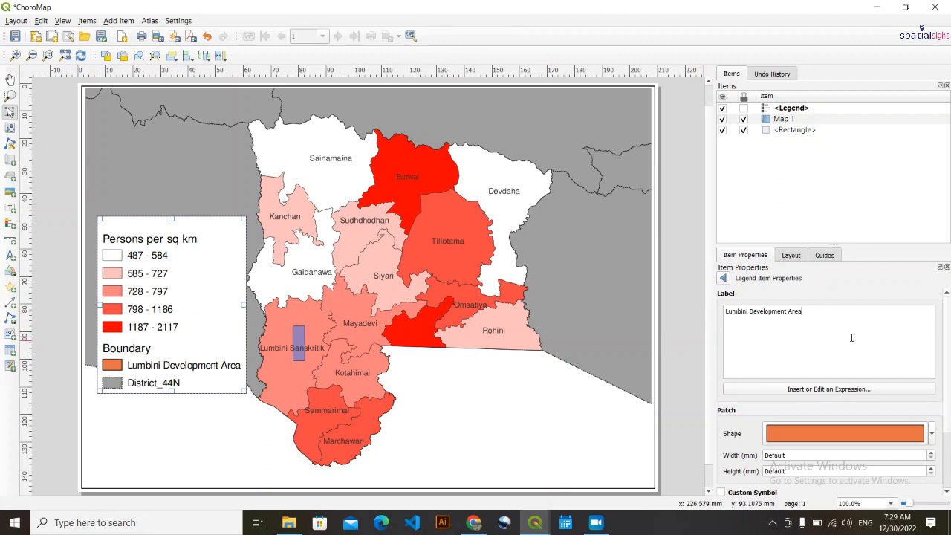
pyautogui.click(722, 279)
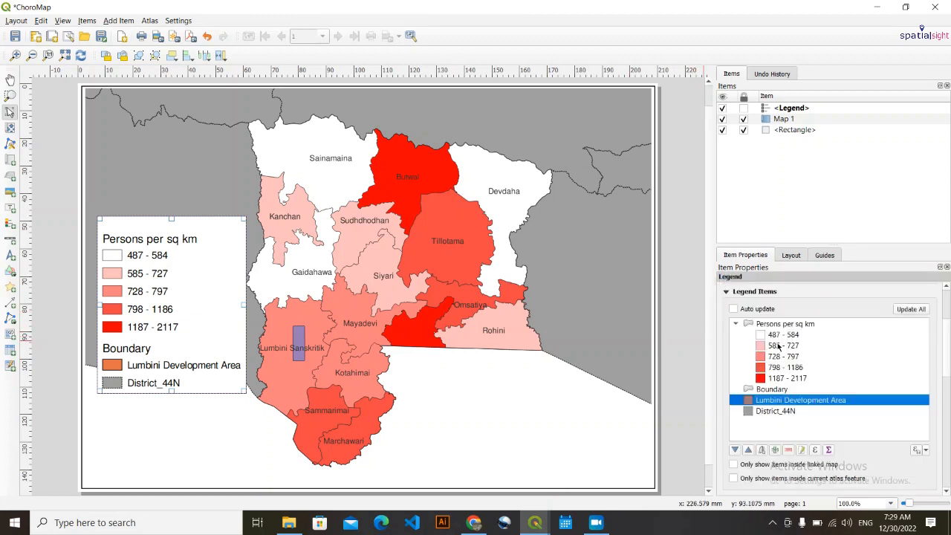
# Rename the District_44N legend entry to "District".
pyautogui.doubleClick(775, 411)
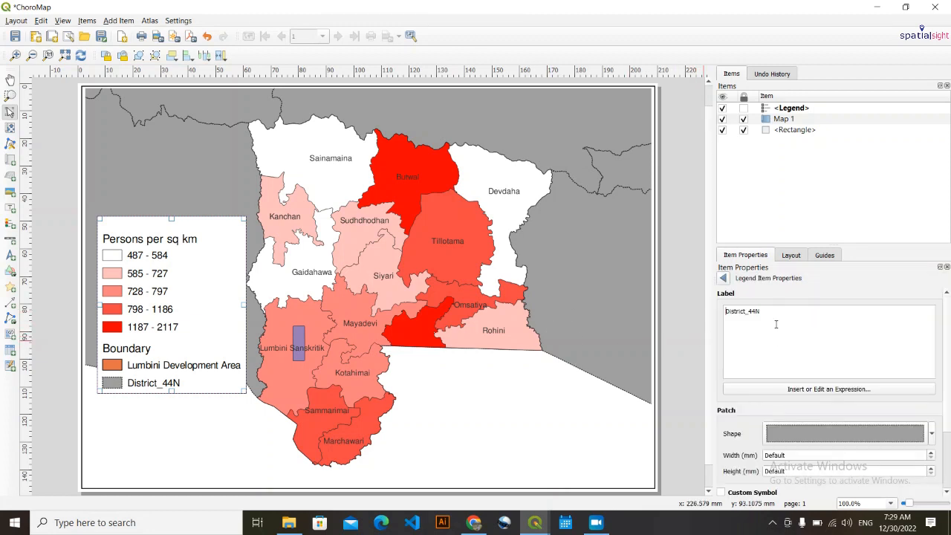
pyautogui.press('BackSpace')
pyautogui.press('BackSpace')
pyautogui.click(723, 281)
pyautogui.click(162, 437)
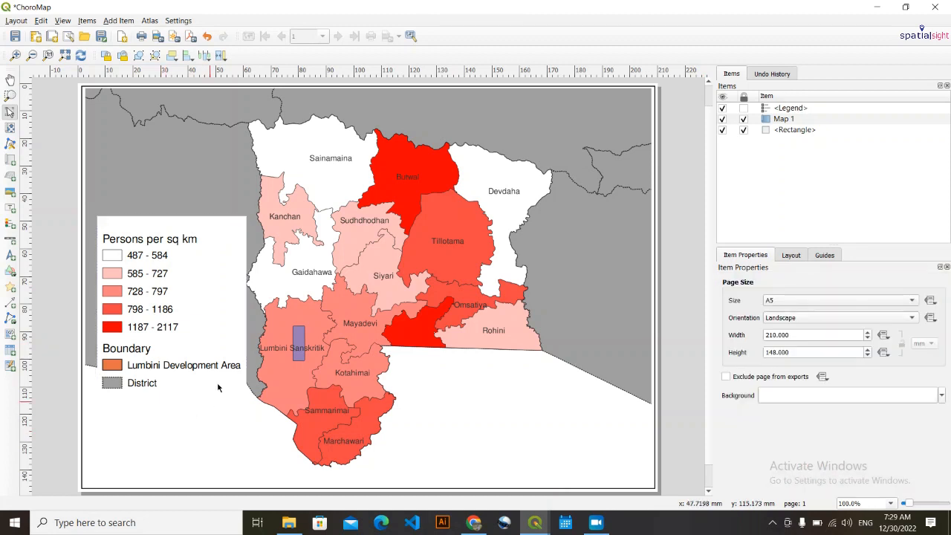
# Move the legend down and left into the lower-left corner of the map, just inside the frame.
pyautogui.click(193, 335)
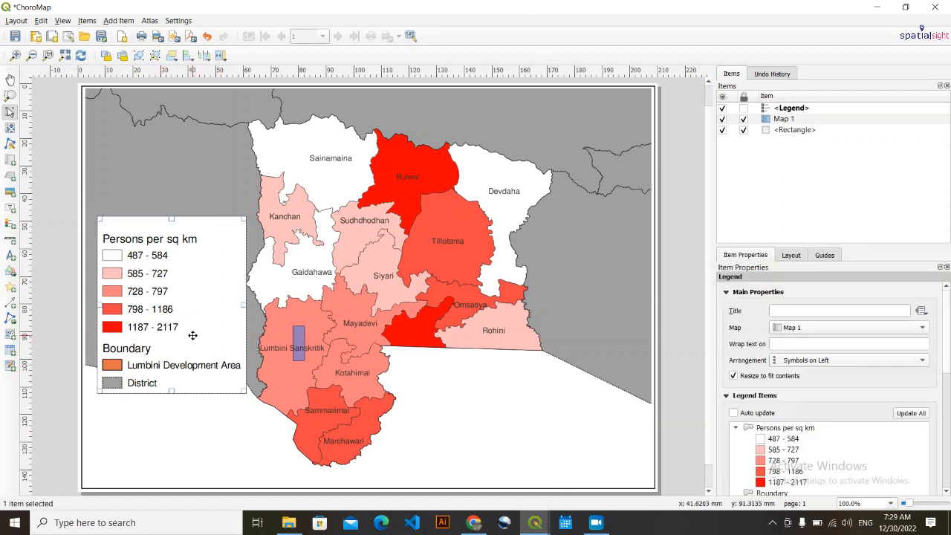
pyautogui.press('Down')
pyautogui.press('Down')
pyautogui.press('Down')
pyautogui.press('Down')
pyautogui.press('Down')
pyautogui.press('Down')
pyautogui.press('Down')
pyautogui.press('Down')
pyautogui.press('Down')
pyautogui.press('Down')
pyautogui.press('Down')
pyautogui.press('Down')
pyautogui.press('Down')
pyautogui.press('Down')
pyautogui.press('Down')
pyautogui.press('Down')
pyautogui.press('Down')
pyautogui.press('Down')
pyautogui.press('Down')
pyautogui.press('Down')
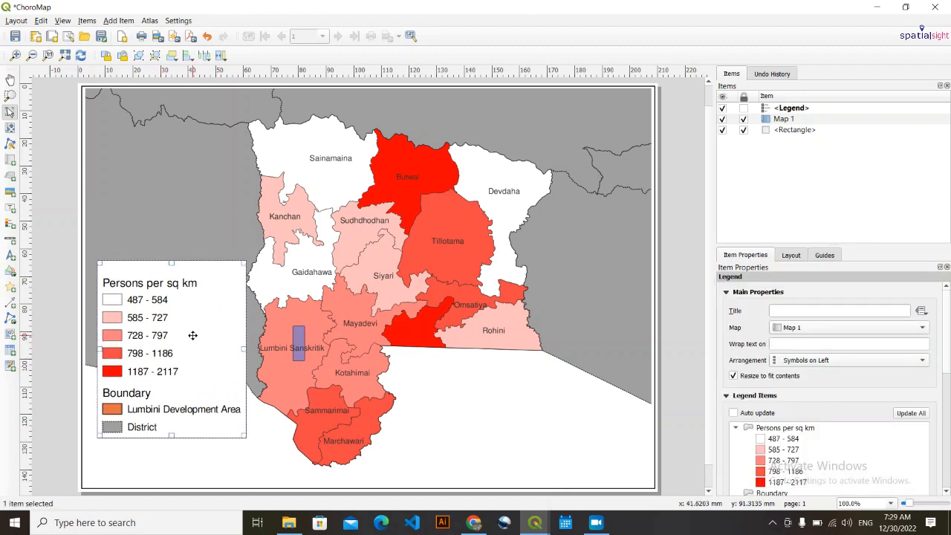
pyautogui.press('Down')
pyautogui.press('Down')
pyautogui.press('Down')
pyautogui.press('Up')
pyautogui.press('Up')
pyautogui.press('Up')
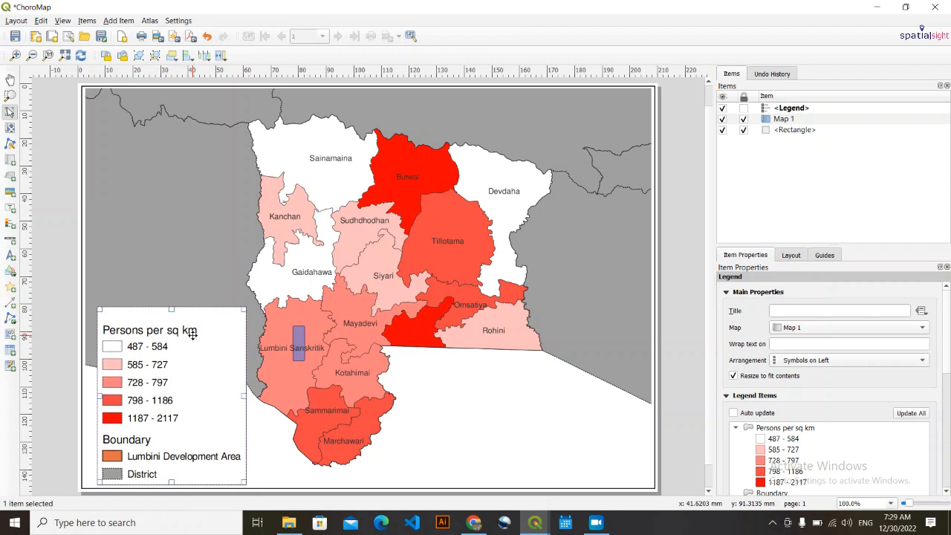
pyautogui.press('Left')
pyautogui.press('Left')
pyautogui.press('Left')
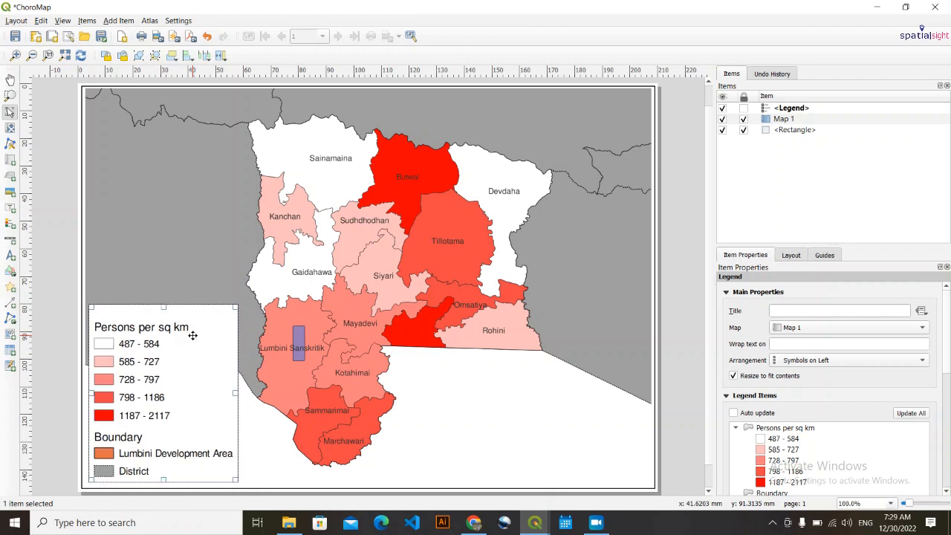
pyautogui.click(52, 300)
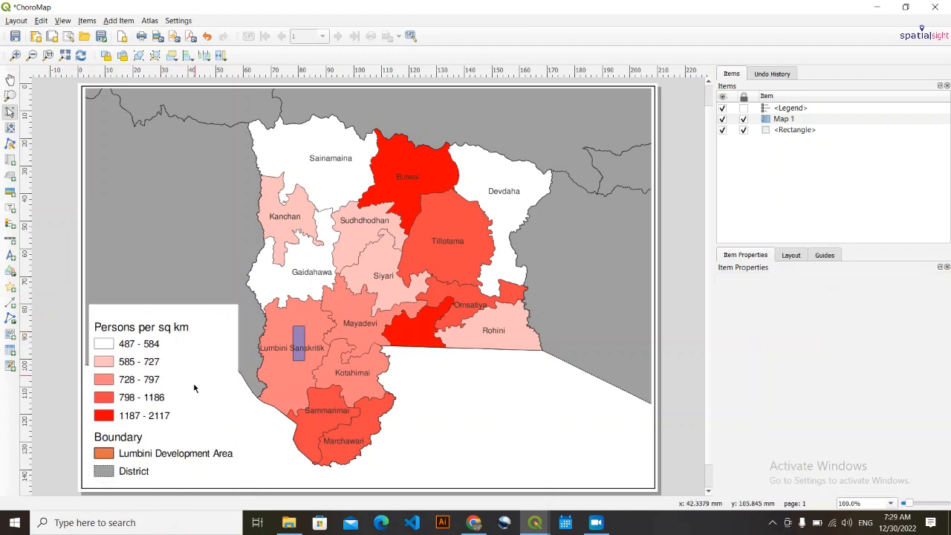
# Set the spacing below the legend title to 0 mm.
pyautogui.click(186, 363)
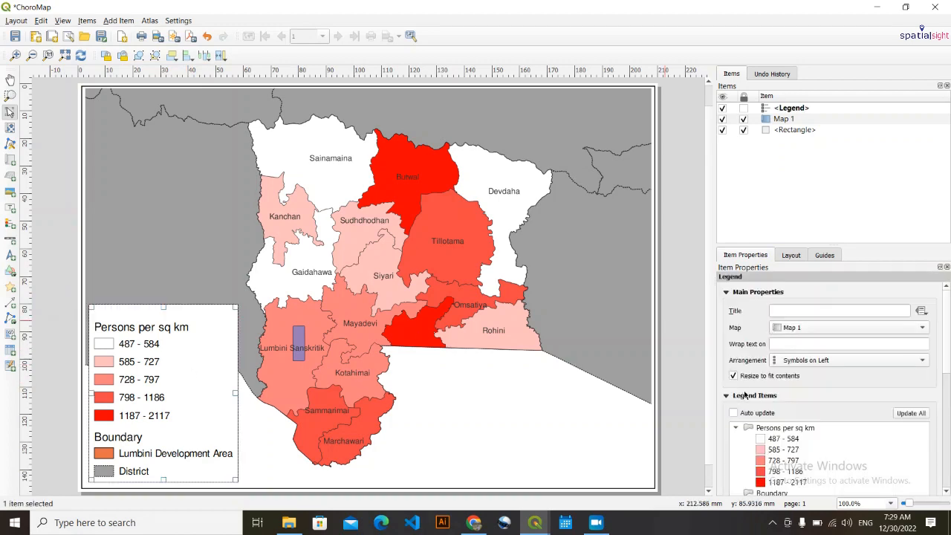
pyautogui.scroll(-5, 728, 431)
pyautogui.scroll(-3, 732, 437)
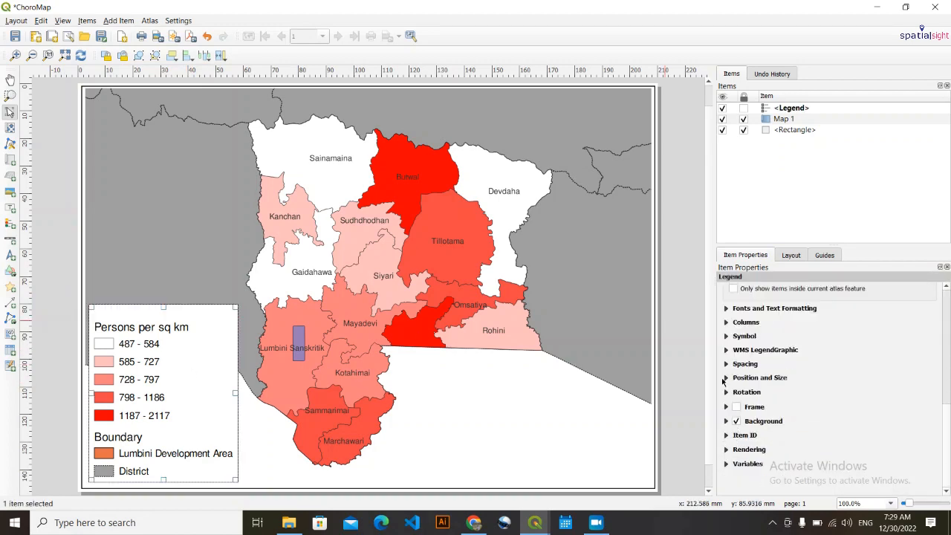
pyautogui.click(727, 364)
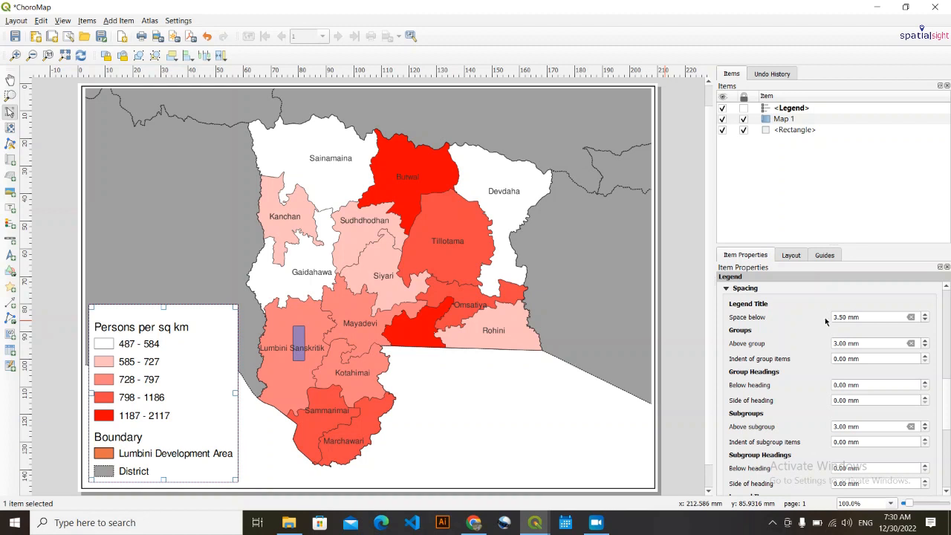
pyautogui.scroll(-1, 851, 316)
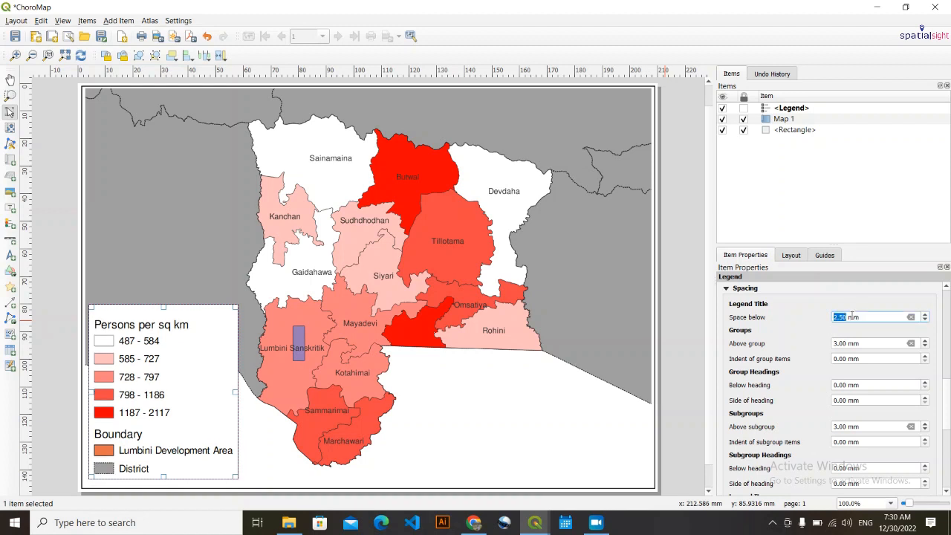
pyautogui.scroll(-3, 851, 316)
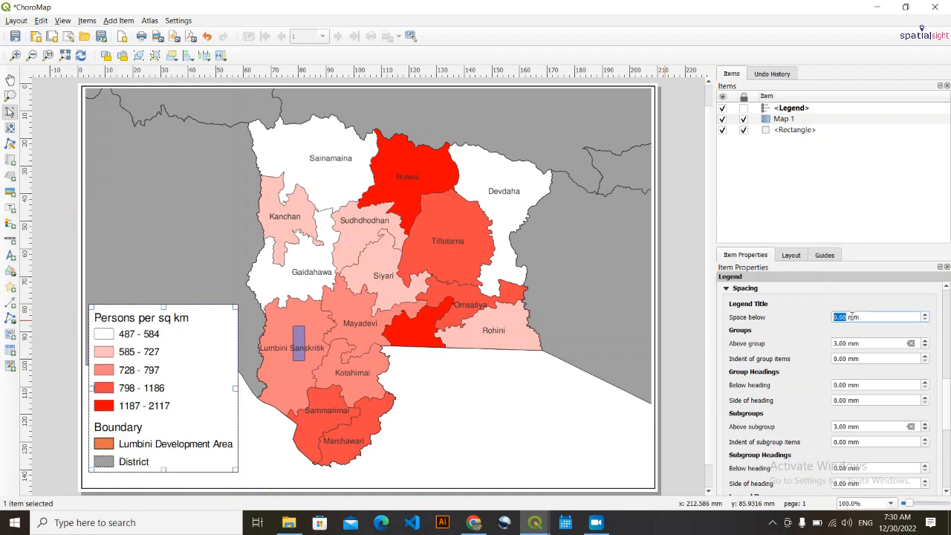
# Nudge the shortened legend down to the bottom edge of the map frame and lock its position.
pyautogui.click(147, 414)
pyautogui.press('Down')
pyautogui.press('Down')
pyautogui.press('Down')
pyautogui.press('Down')
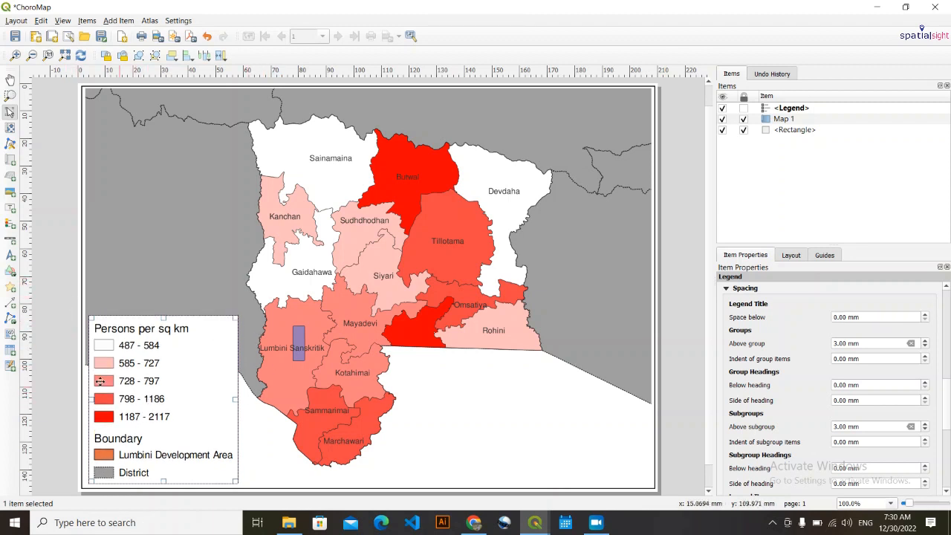
pyautogui.click(57, 348)
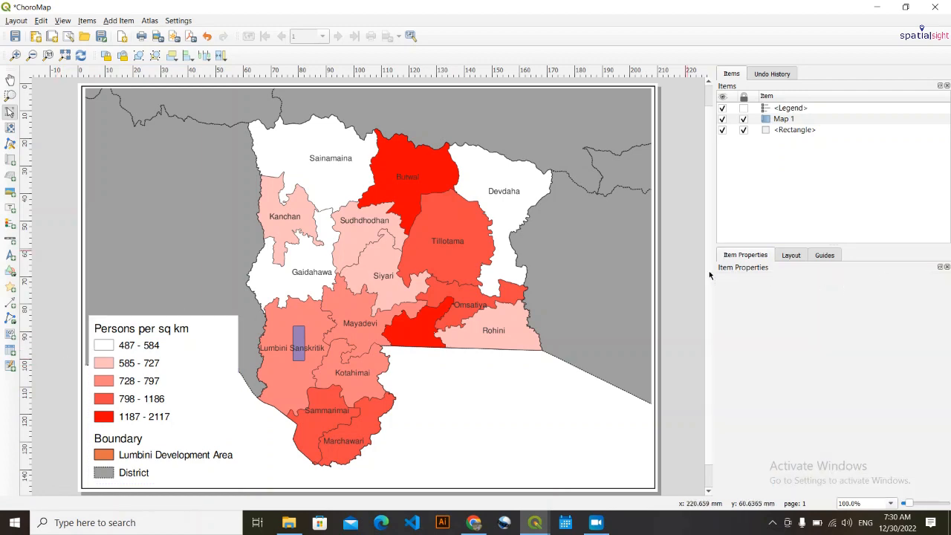
pyautogui.scroll(2, 709, 275)
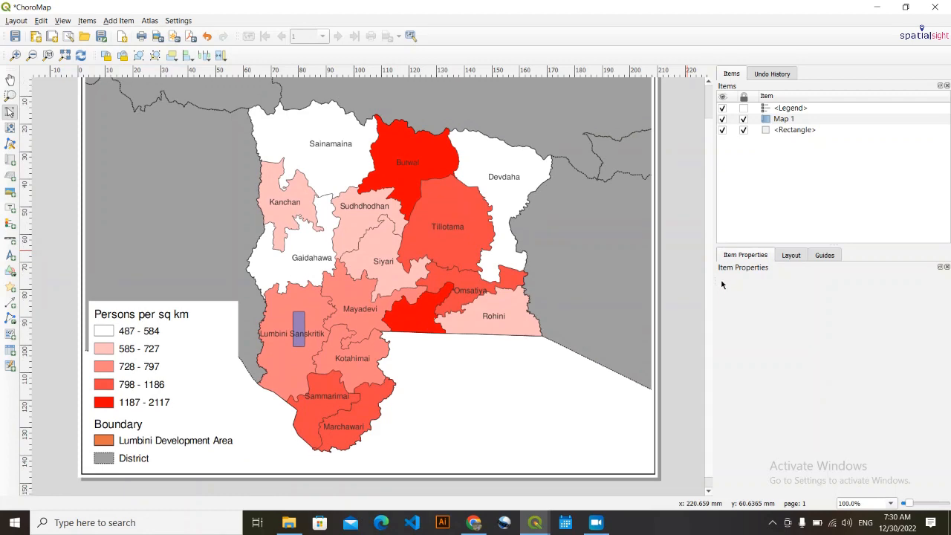
pyautogui.scroll(-2, 710, 279)
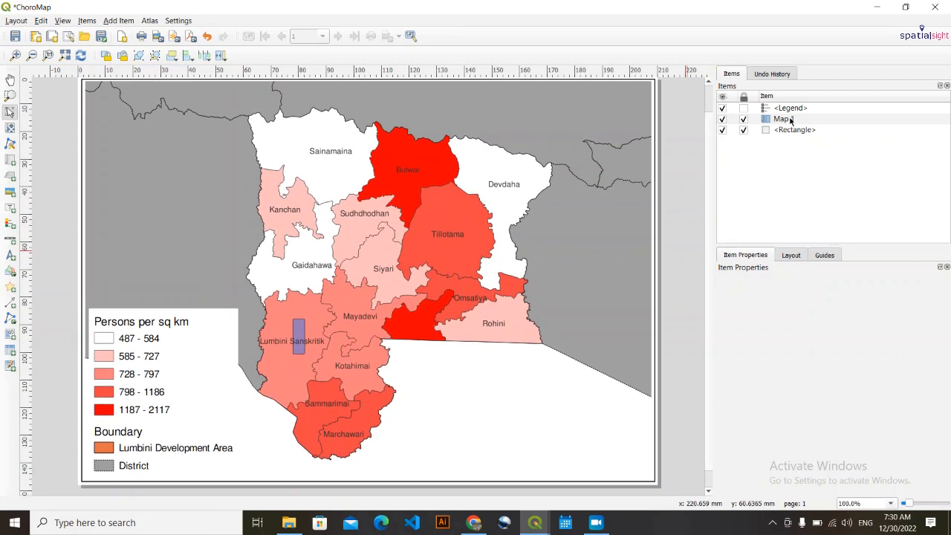
pyautogui.click(742, 109)
# Hide the RupandehiBoundary layer in the main QGIS project window and return to the ChoroMap layout.
pyautogui.click(876, 6)
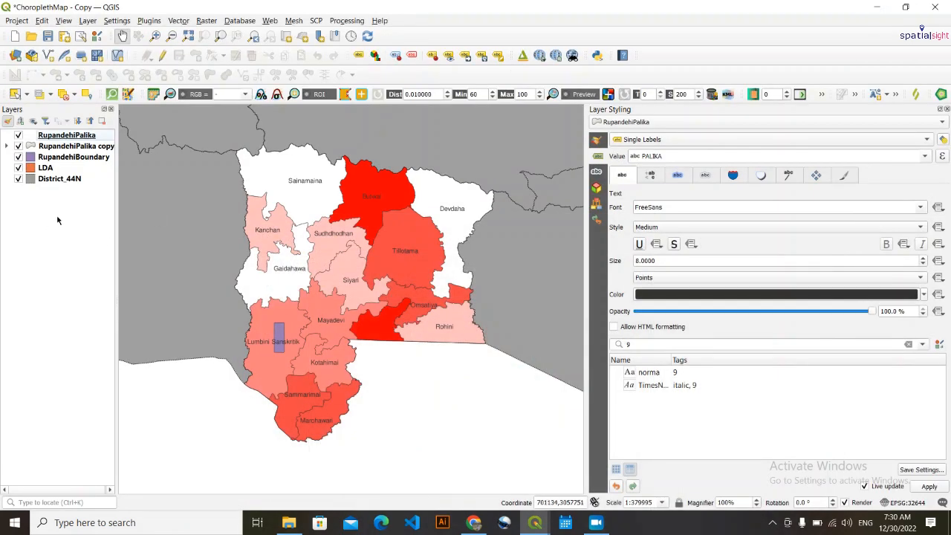
pyautogui.click(18, 157)
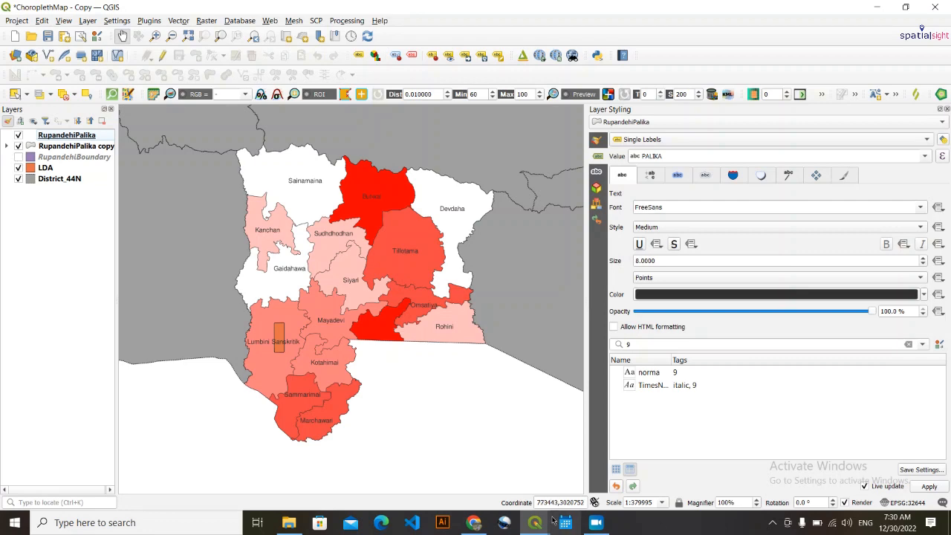
pyautogui.moveTo(544, 525)
pyautogui.click(567, 469)
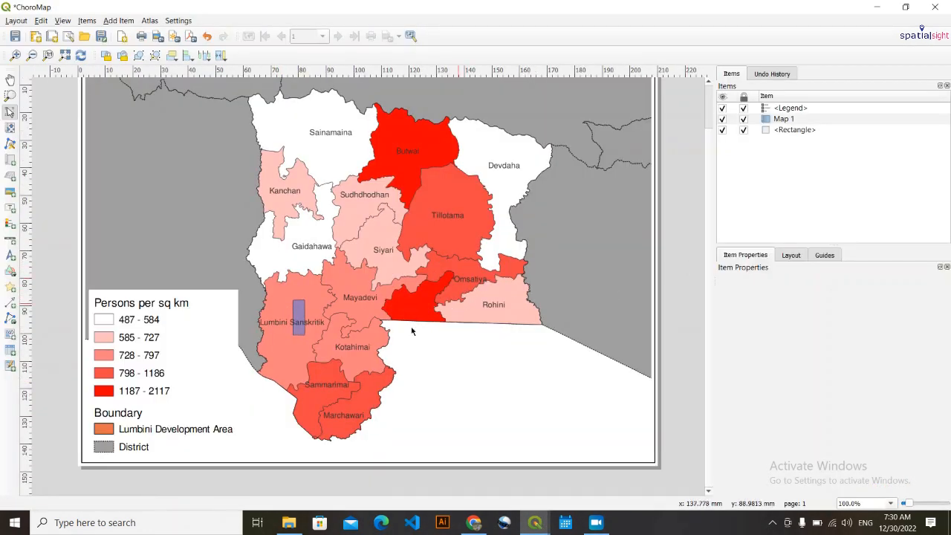
# Unlock the Map 1 item and turn off its layer locking so it follows the project's layer visibility.
pyautogui.click(745, 119)
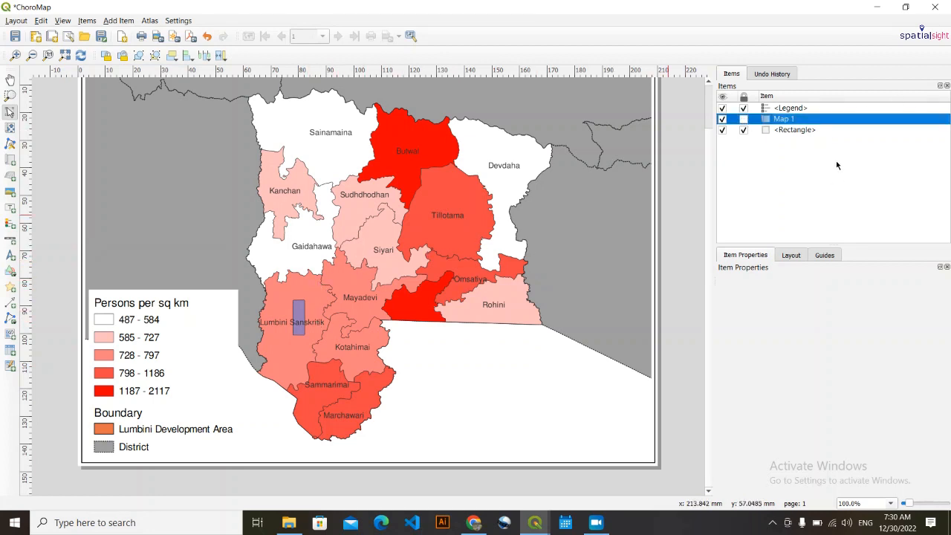
pyautogui.scroll(-1, 293, 395)
pyautogui.scroll(1, 294, 393)
pyautogui.click(434, 249)
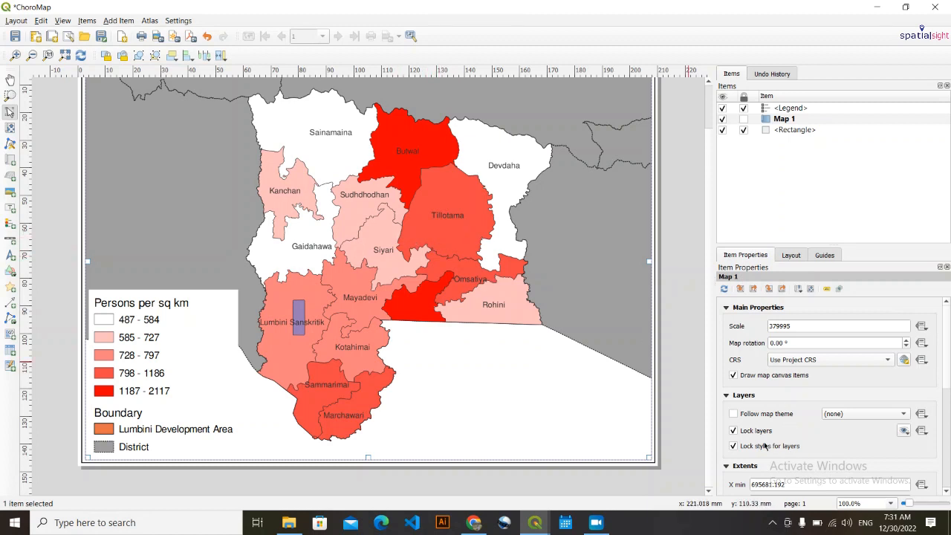
pyautogui.click(732, 431)
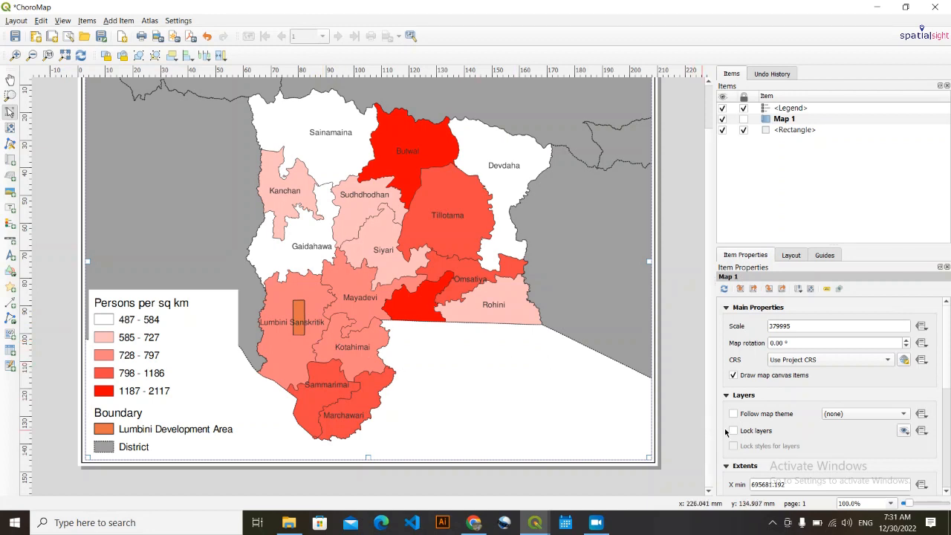
# Turn on layer and layer style locking for Map 1, and lock the item's position in the layout.
pyautogui.click(733, 431)
pyautogui.click(743, 119)
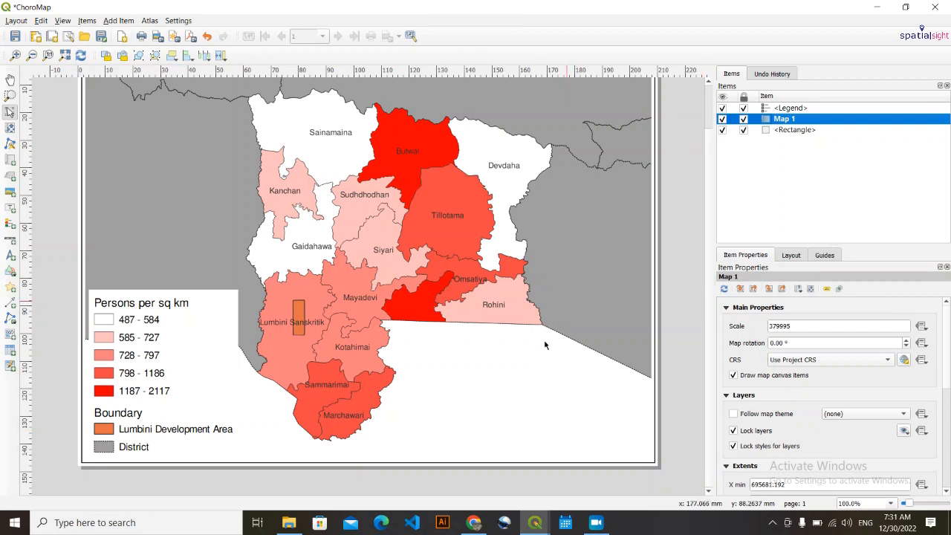
pyautogui.click(59, 438)
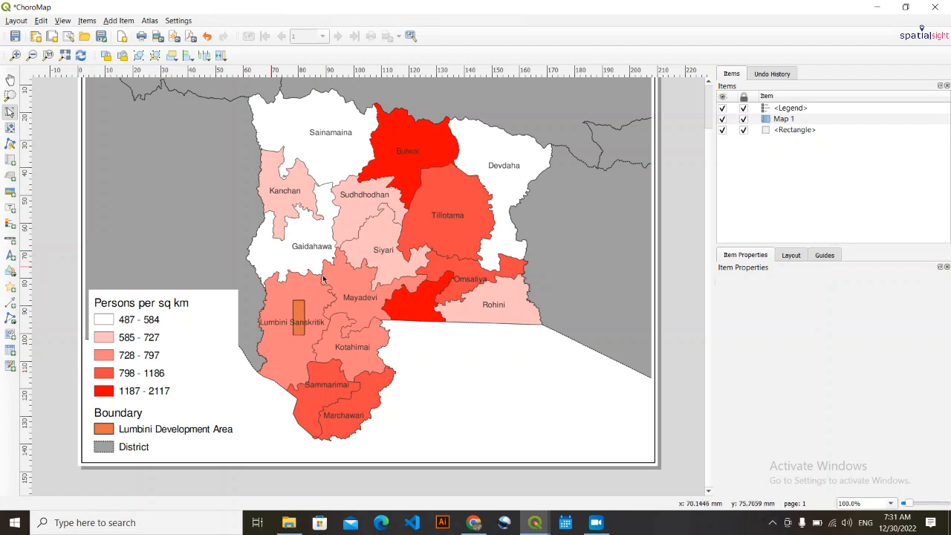
pyautogui.scroll(1, 708, 280)
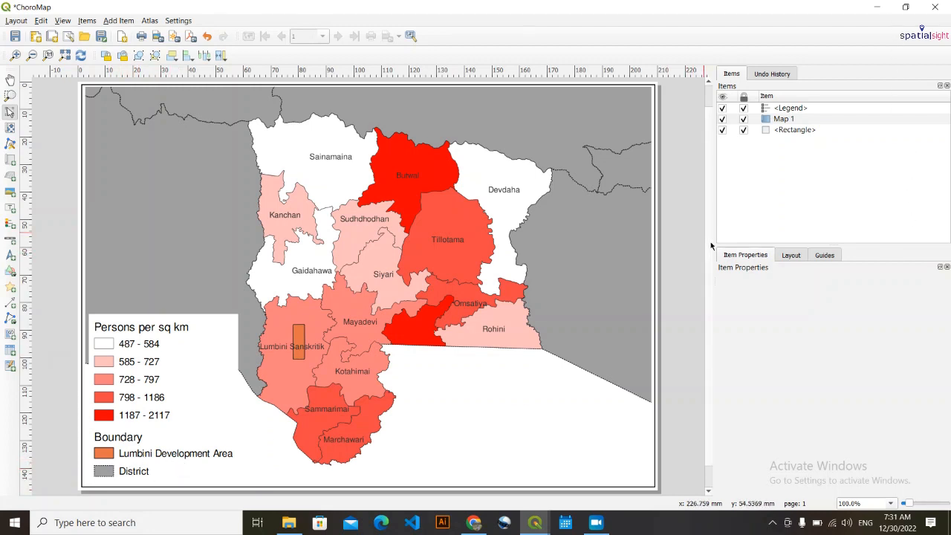
pyautogui.scroll(-1, 698, 237)
pyautogui.click(700, 355)
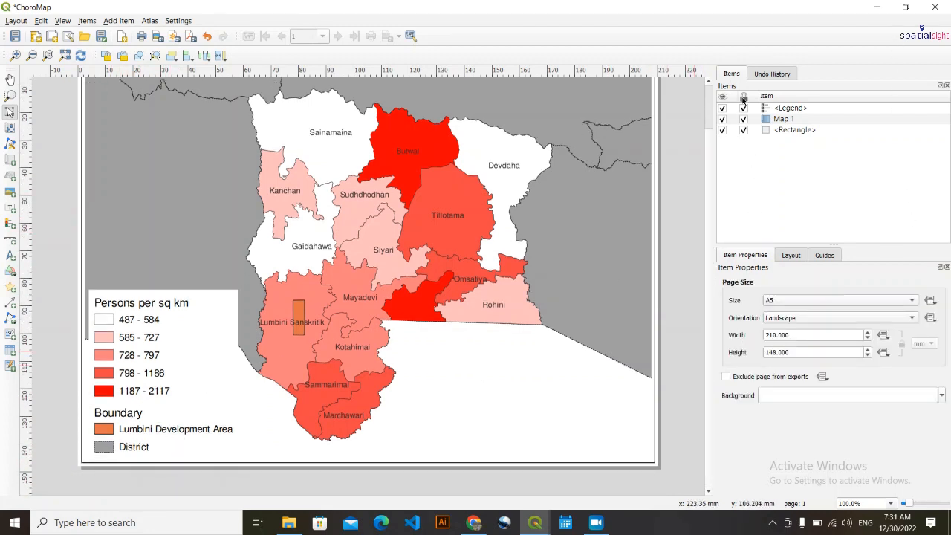
# Unlock the Legend item and check which layers can be added to it, without adding any.
pyautogui.press('Down')
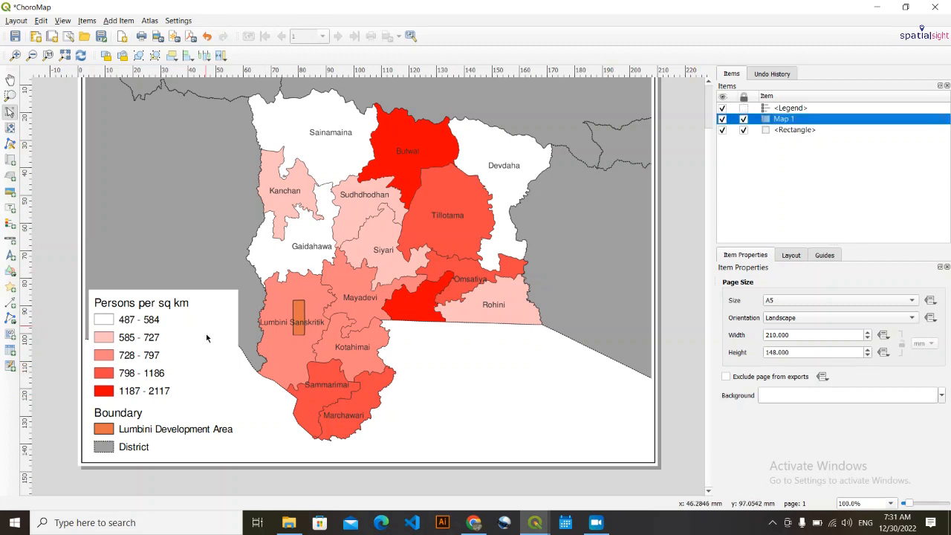
pyautogui.press('Up')
pyautogui.scroll(-5, 730, 439)
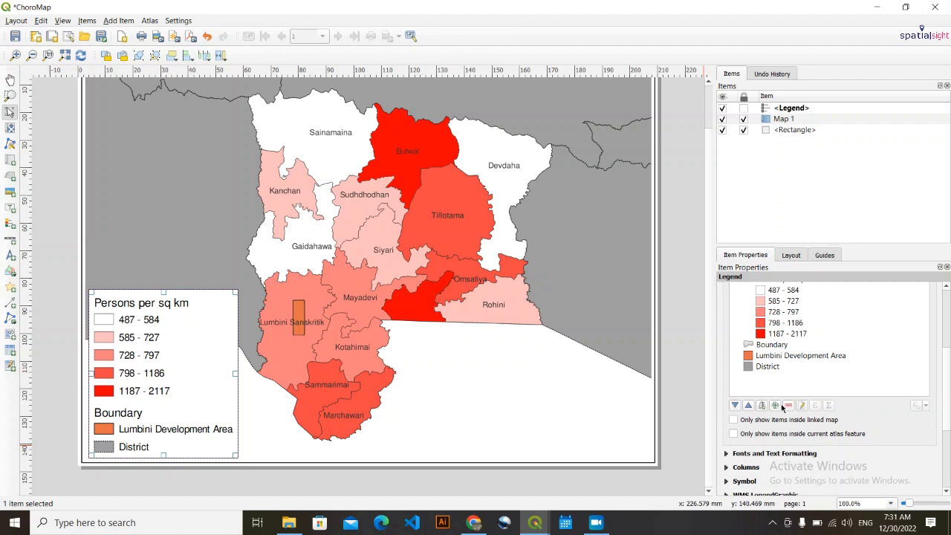
pyautogui.click(775, 404)
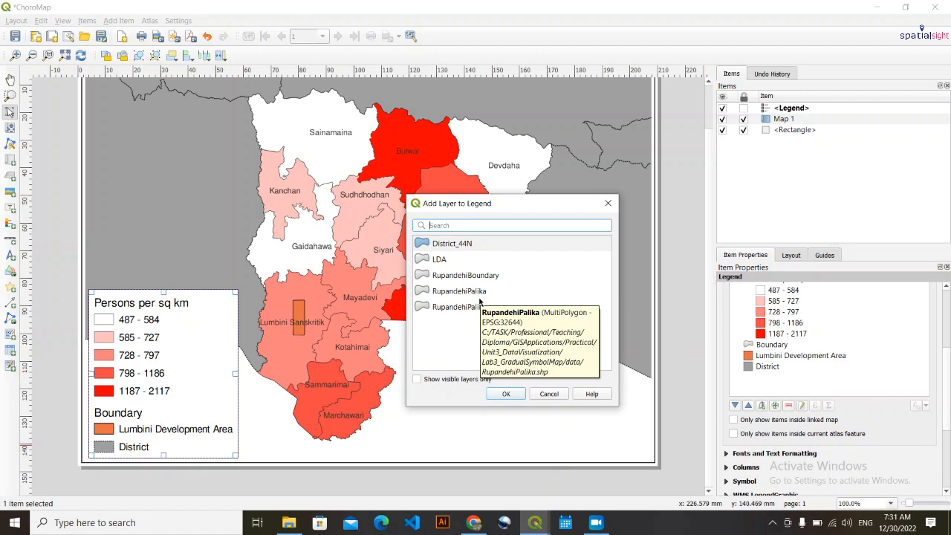
pyautogui.click(603, 202)
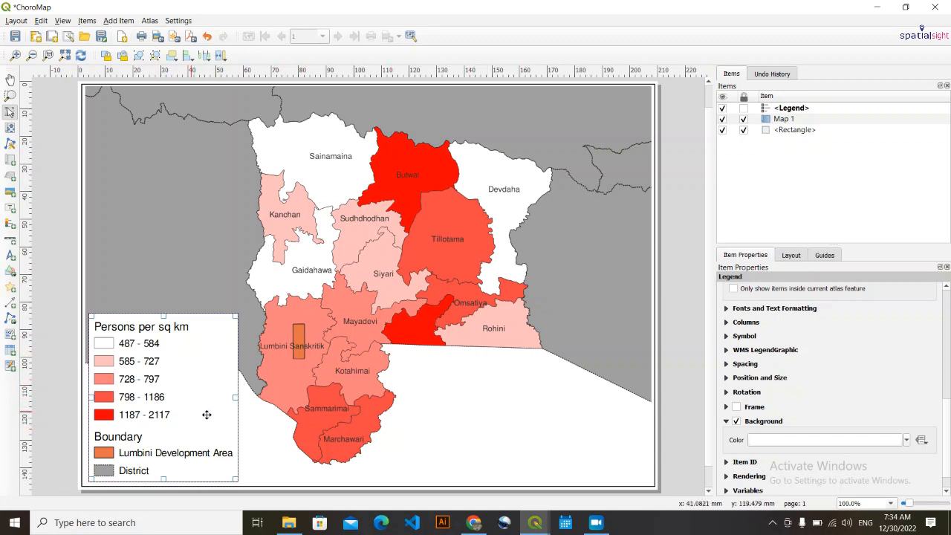
# Darken the legend's background colour to a medium grey matching the surrounding districts.
pyautogui.click(906, 440)
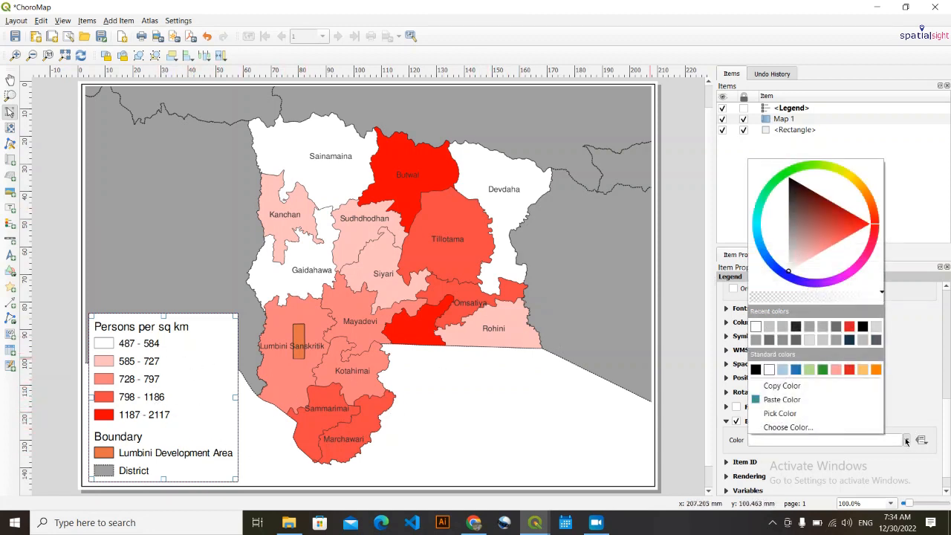
pyautogui.click(864, 440)
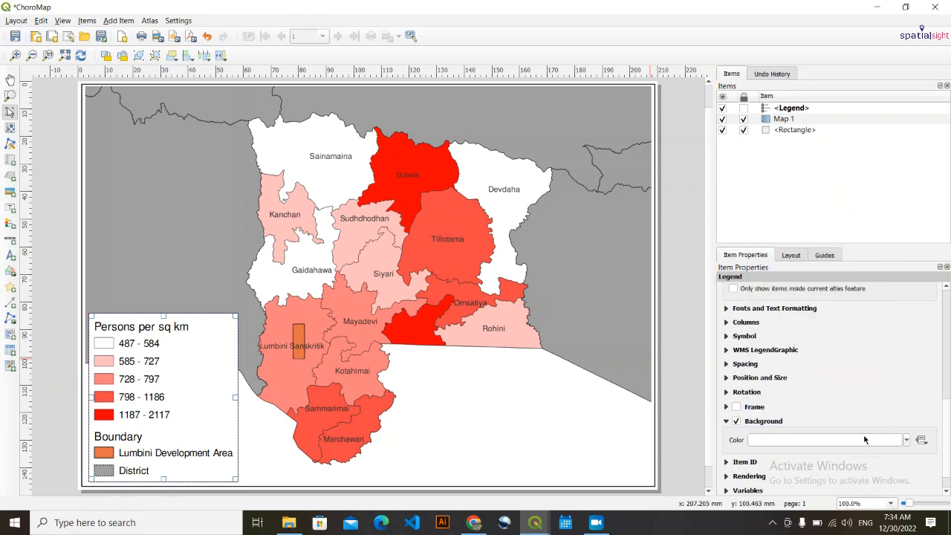
pyautogui.click(863, 440)
pyautogui.moveTo(932, 369)
pyautogui.mouseDown()
pyautogui.moveTo(929, 347)
pyautogui.moveTo(929, 360)
pyautogui.mouseUp()
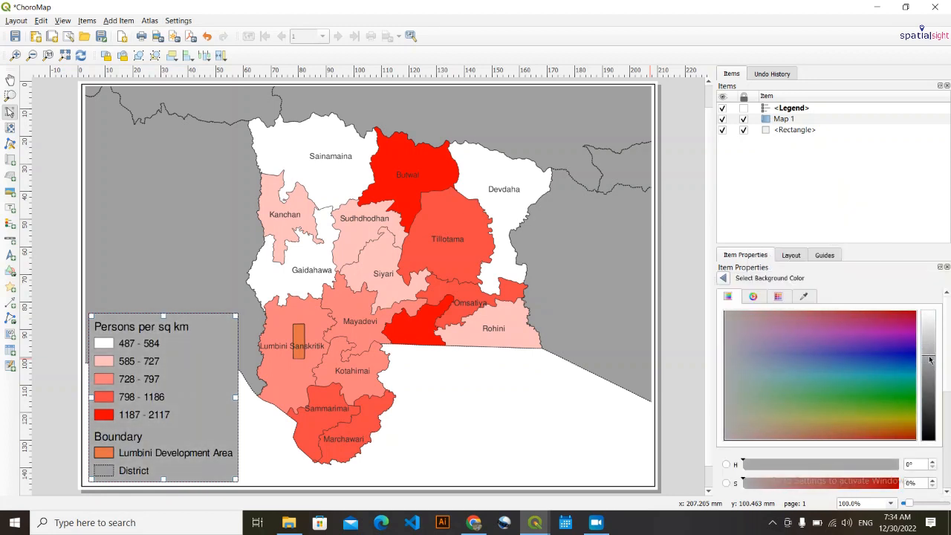
pyautogui.click(231, 263)
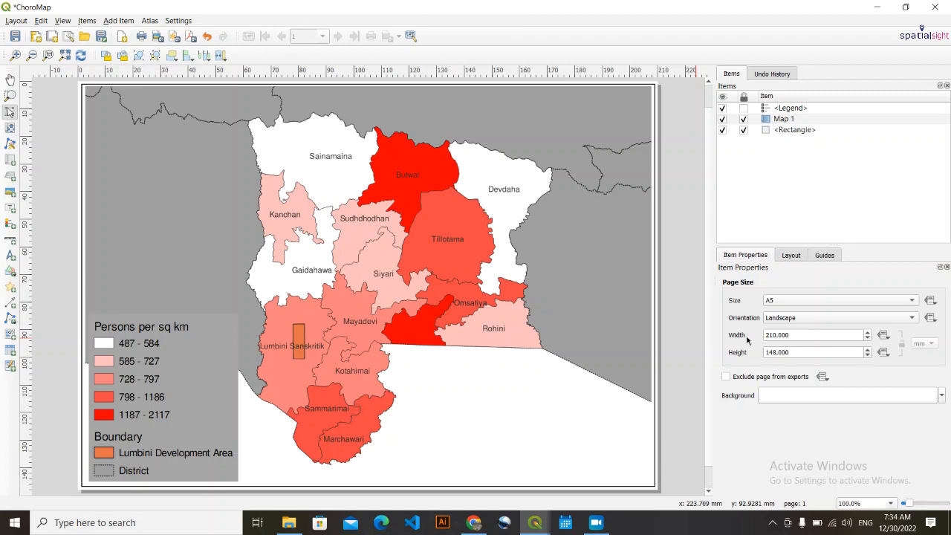
pyautogui.scroll(1, 711, 312)
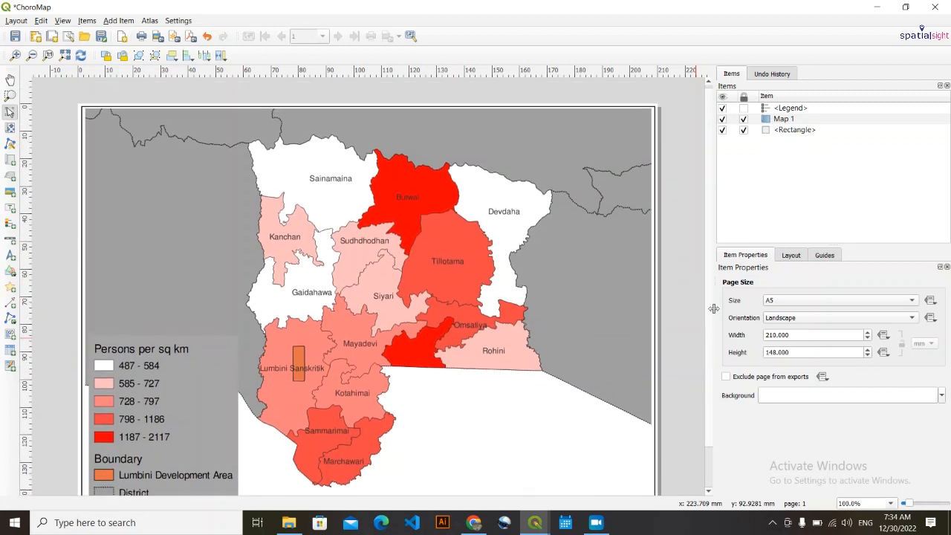
pyautogui.scroll(-1, 712, 312)
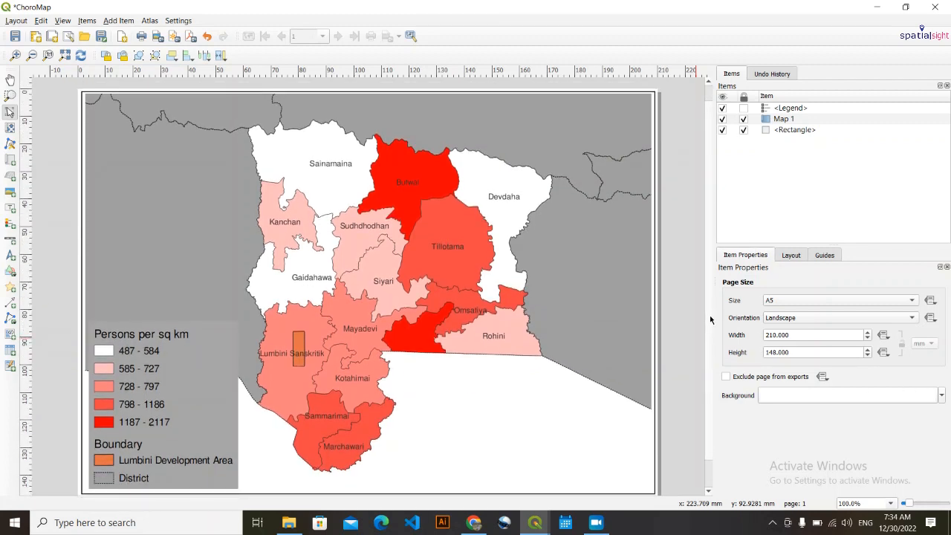
# Change the legend's background colour to a light grey, lighter than the surrounding districts.
pyautogui.click(206, 376)
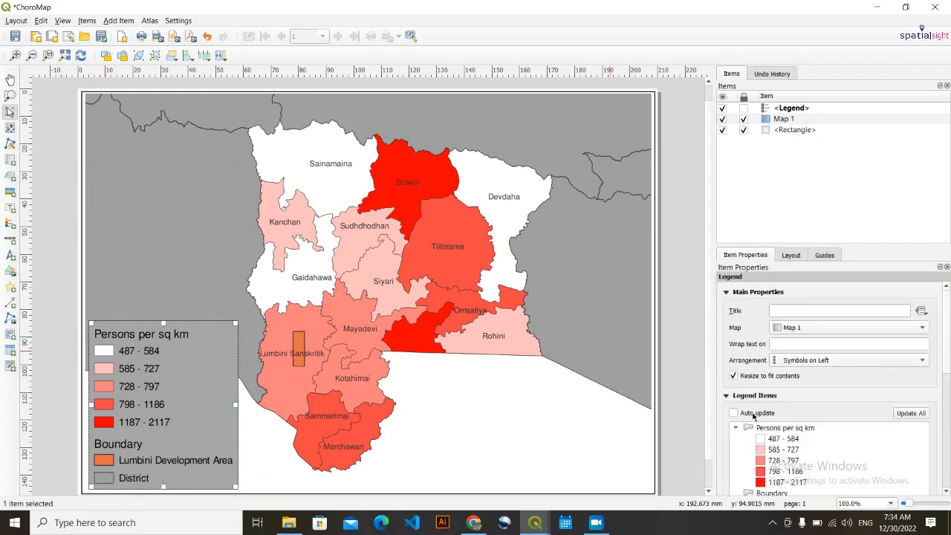
pyautogui.scroll(-5, 728, 429)
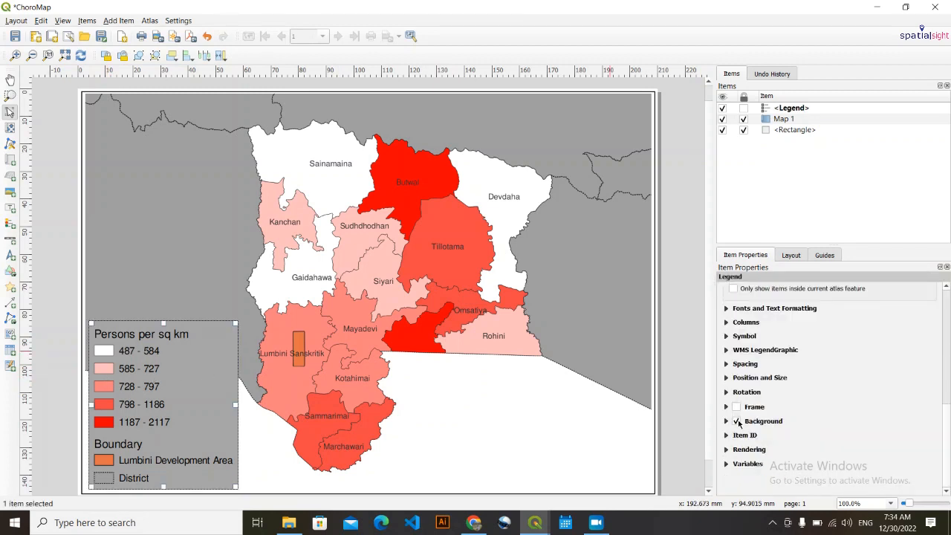
pyautogui.click(725, 421)
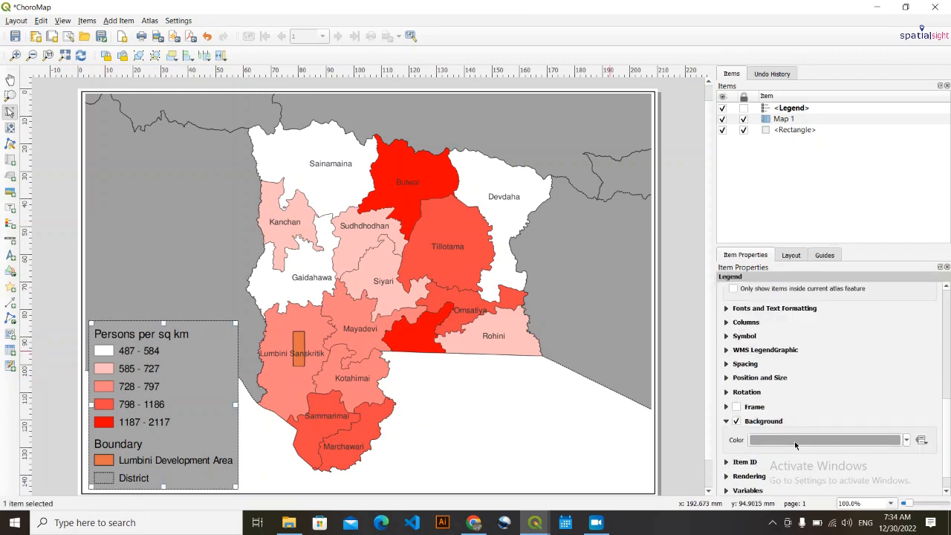
pyautogui.click(854, 440)
pyautogui.moveTo(926, 352); pyautogui.dragTo(927, 347)
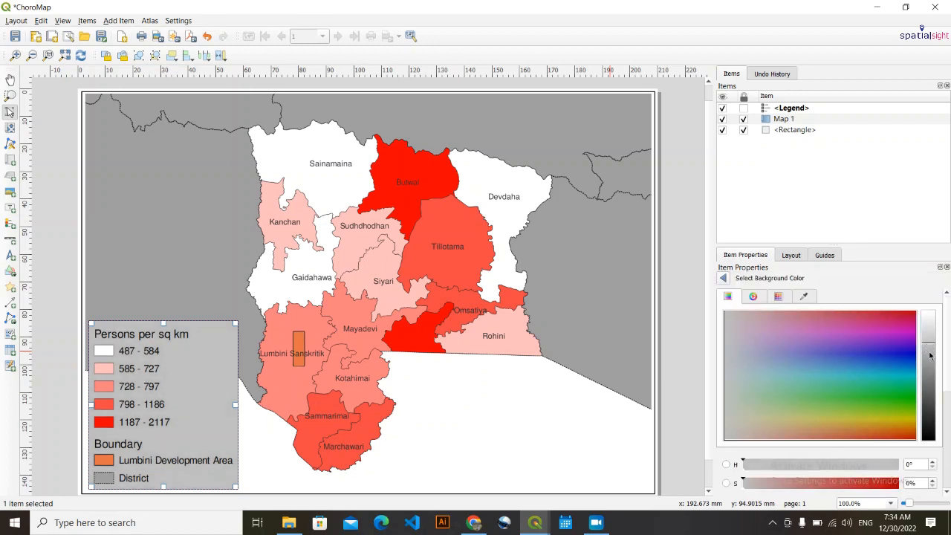
pyautogui.click(211, 235)
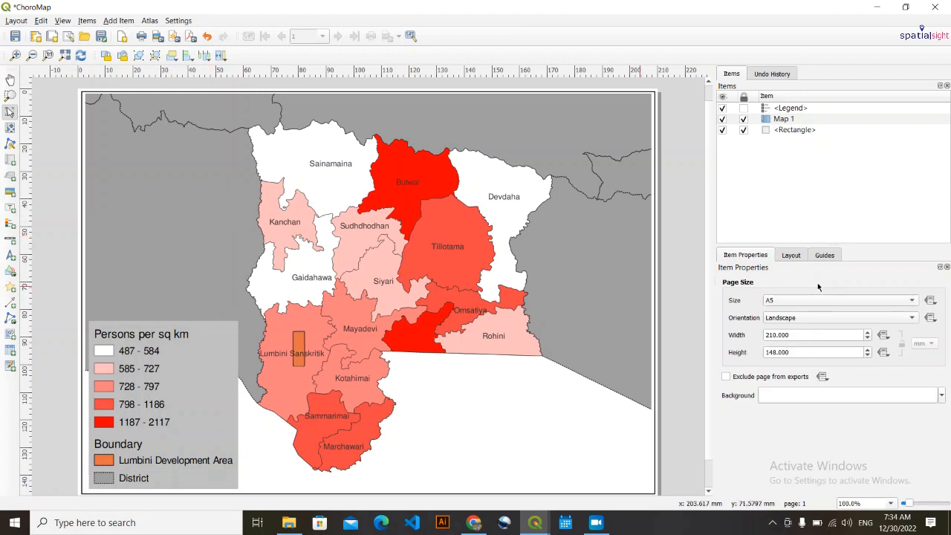
pyautogui.scroll(1, 710, 326)
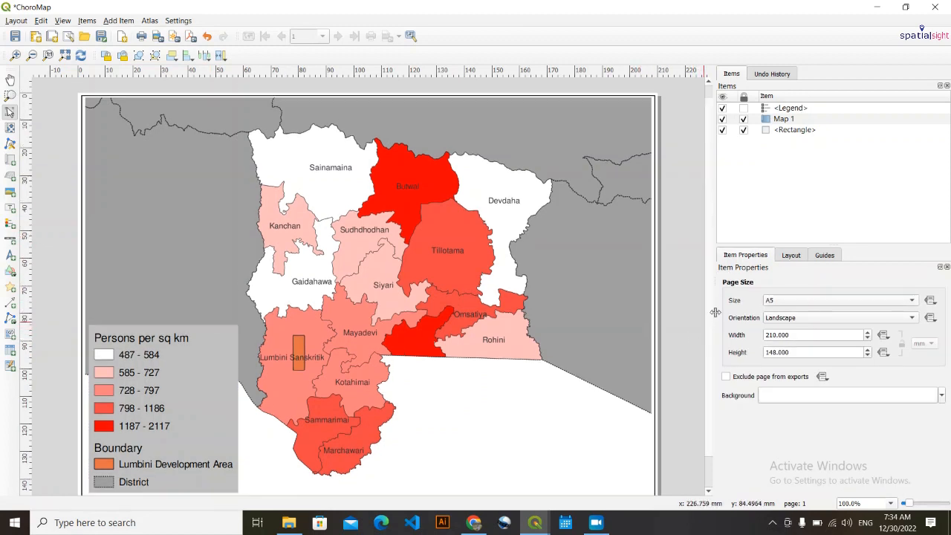
pyautogui.scroll(-1, 711, 327)
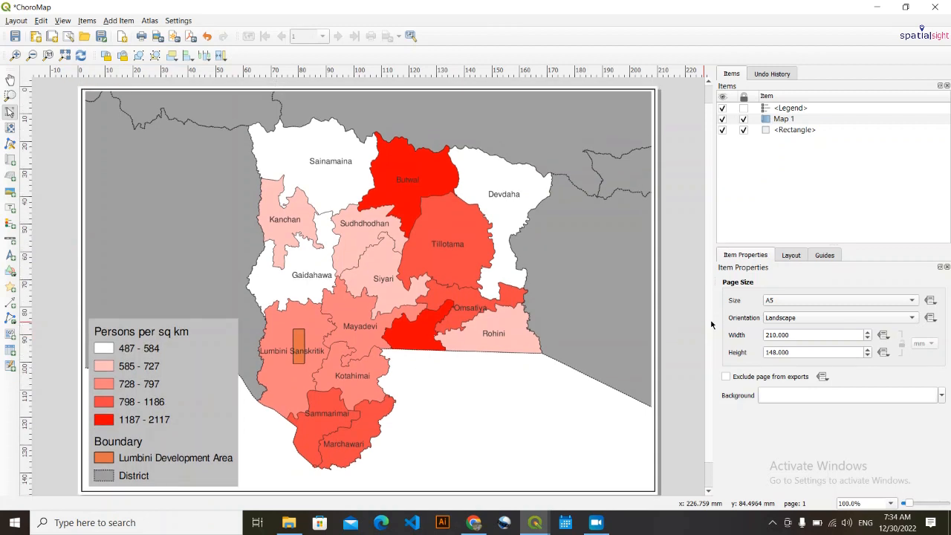
pyautogui.scroll(-1, 707, 327)
pyautogui.scroll(2, 706, 325)
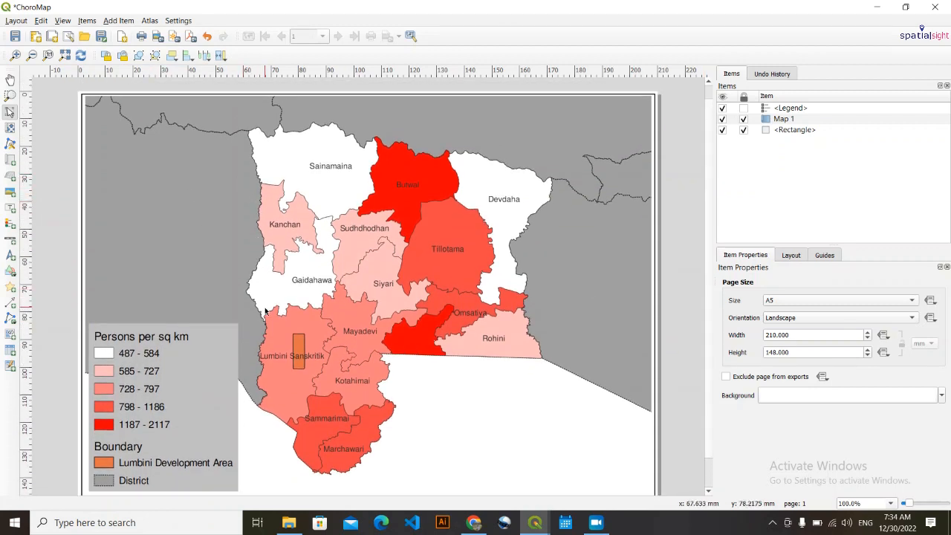
pyautogui.scroll(-3, 711, 294)
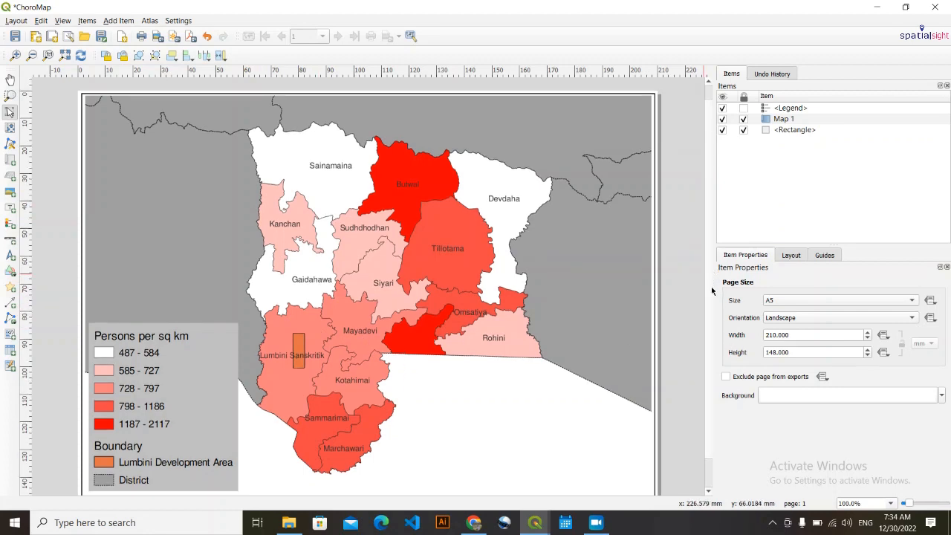
pyautogui.scroll(3, 711, 302)
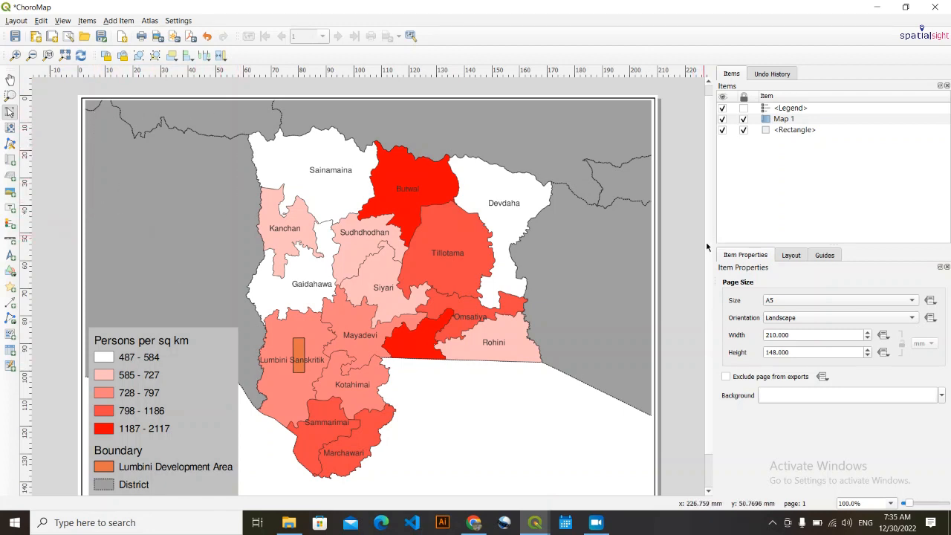
pyautogui.scroll(-3, 707, 291)
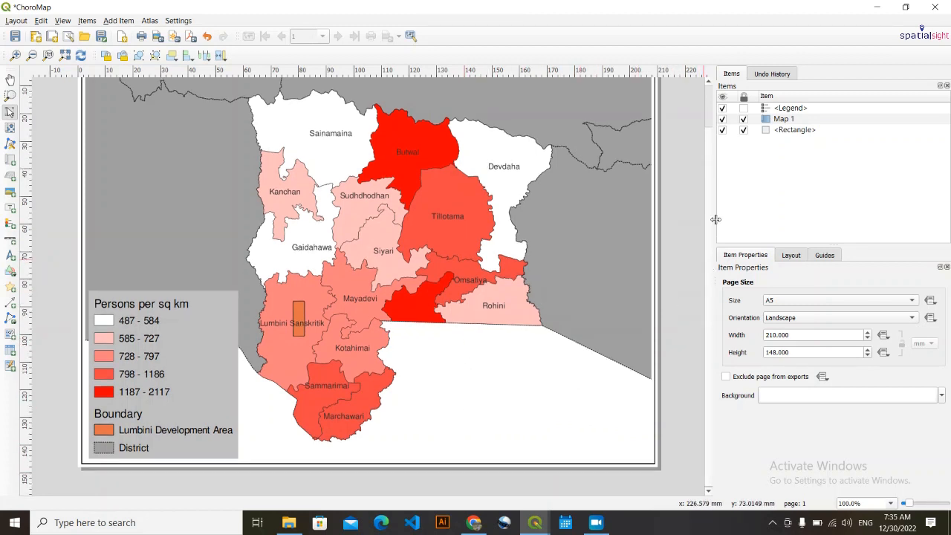
pyautogui.scroll(3, 713, 216)
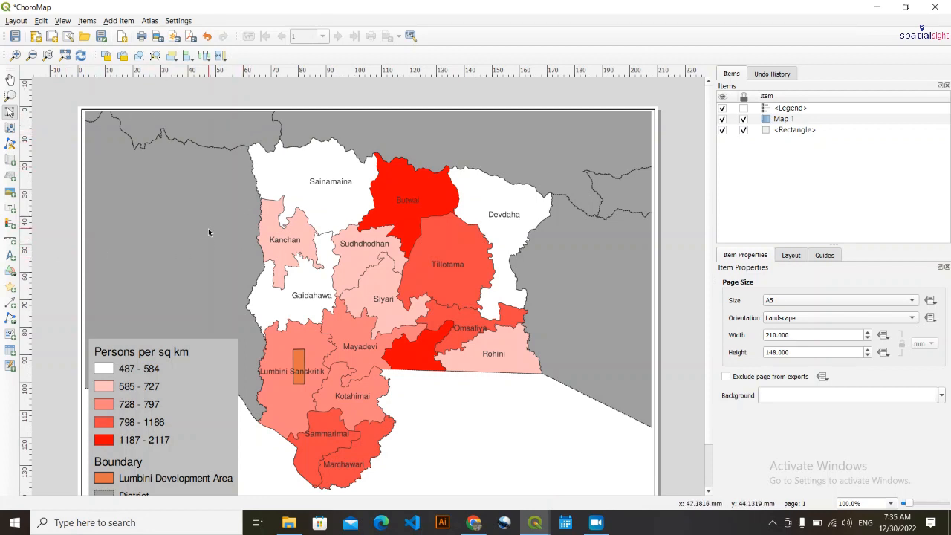
pyautogui.scroll(-3, 528, 357)
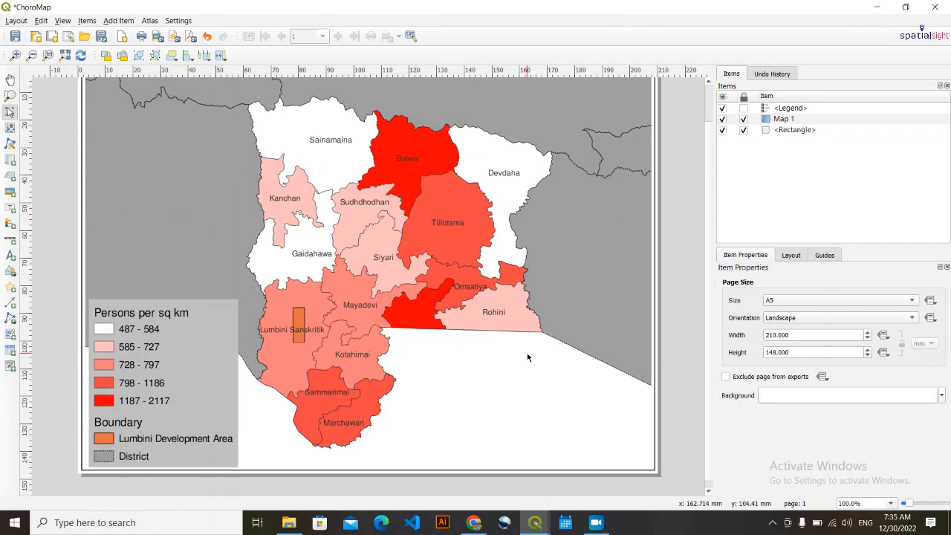
pyautogui.scroll(1, 710, 349)
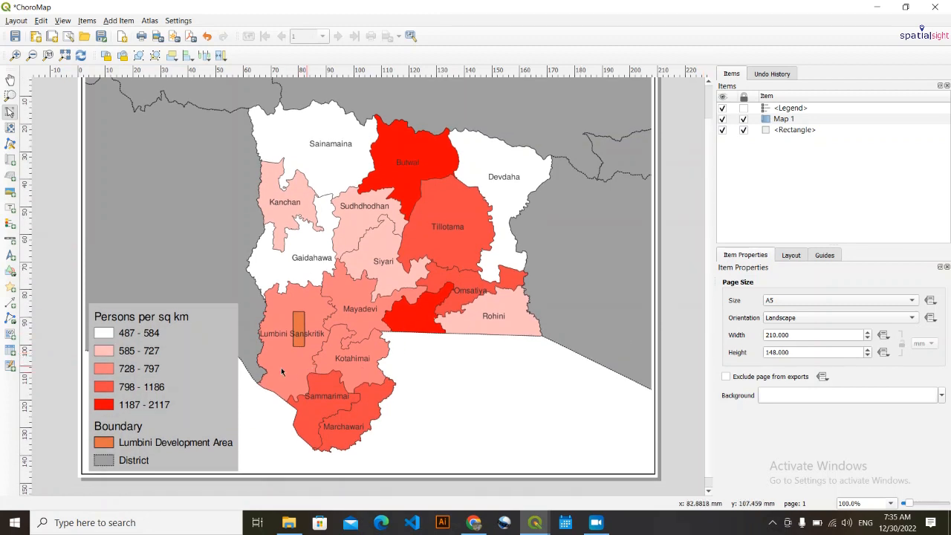
# Reduce the legend's space between symbols to 1.50 mm and finally to 0 mm.
pyautogui.click(205, 362)
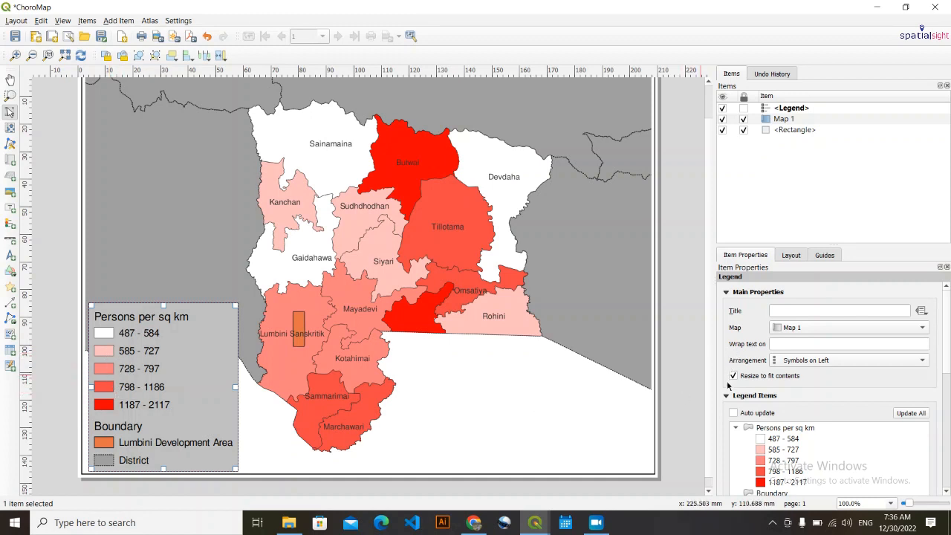
pyautogui.scroll(-2, 722, 428)
pyautogui.scroll(-5, 721, 426)
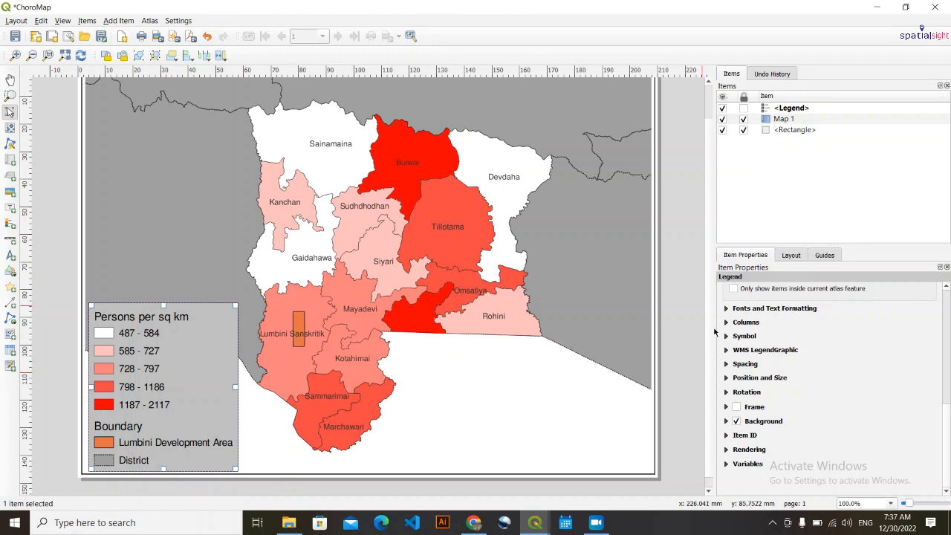
pyautogui.click(733, 364)
pyautogui.scroll(-5, 747, 393)
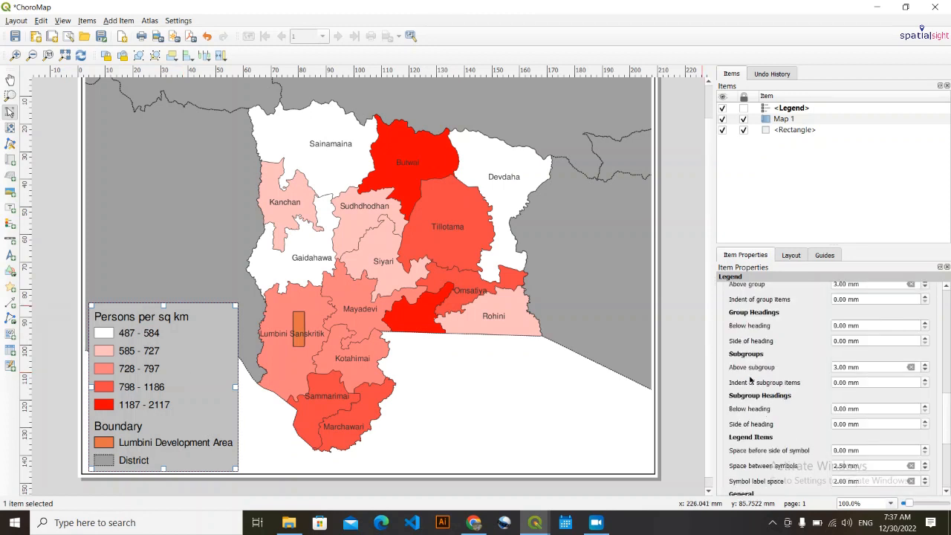
pyautogui.scroll(3, 768, 337)
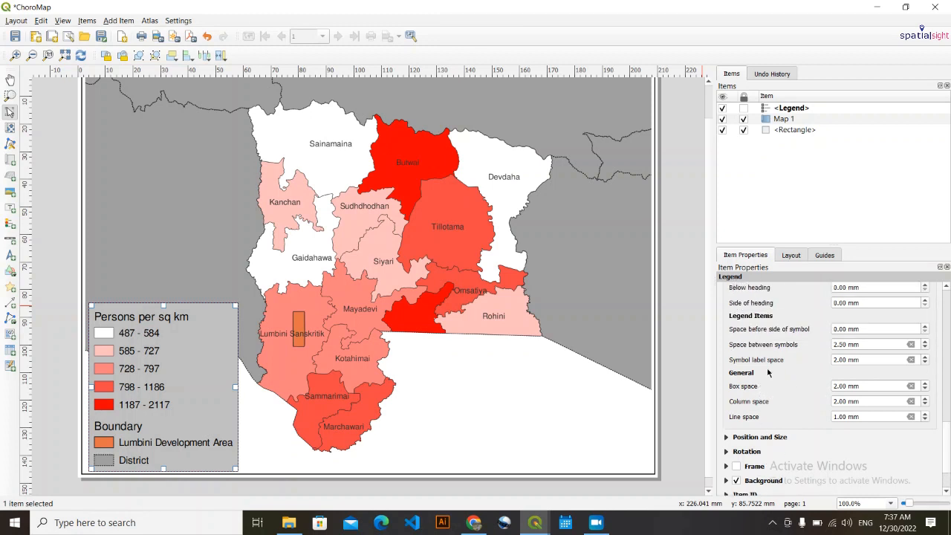
pyautogui.scroll(2, 768, 373)
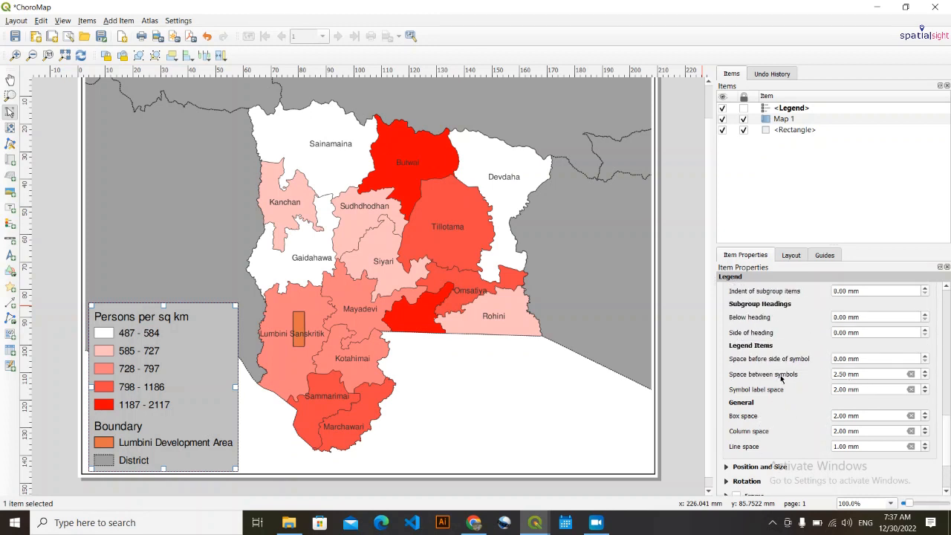
pyautogui.scroll(-1, 844, 373)
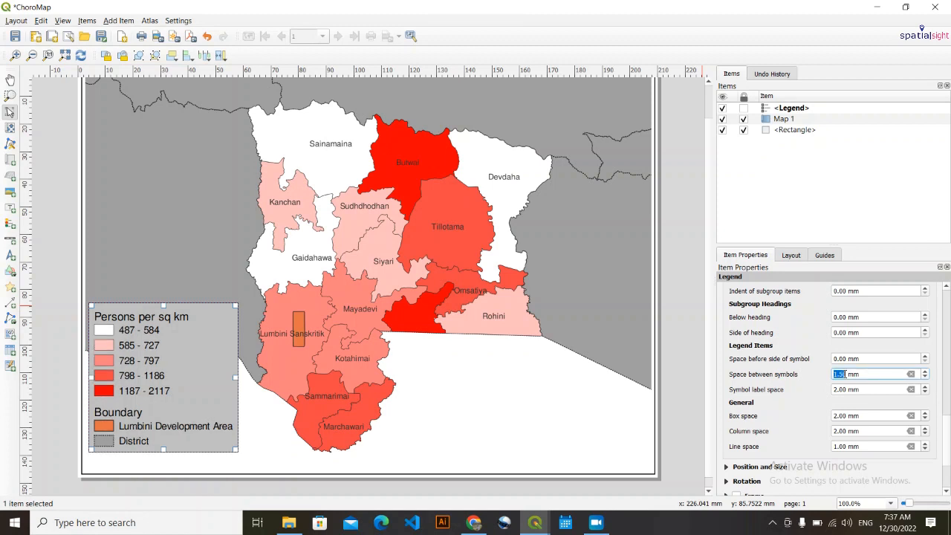
pyautogui.scroll(-2, 844, 374)
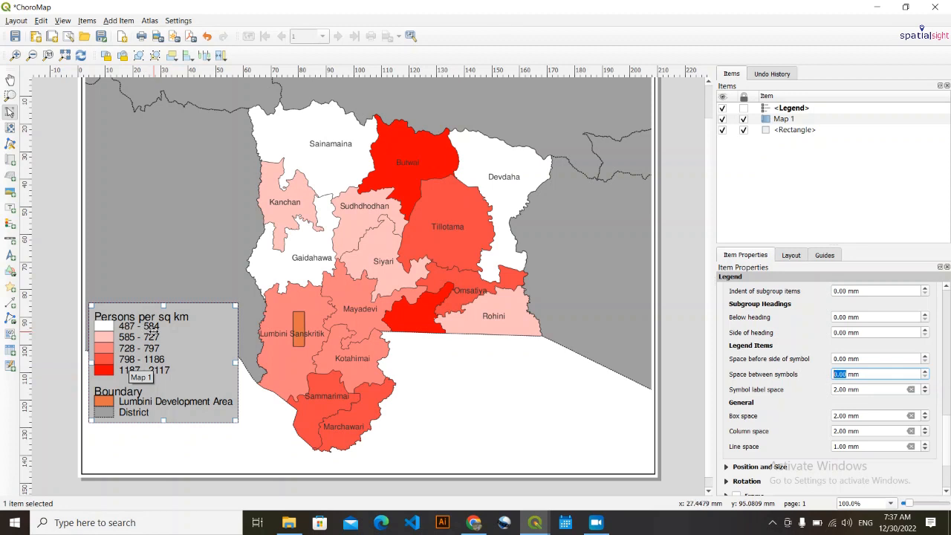
# Duplicate the legend and place the copy in the blank area southeast of the municipalities, beneath Rohini.
pyautogui.click(168, 344)
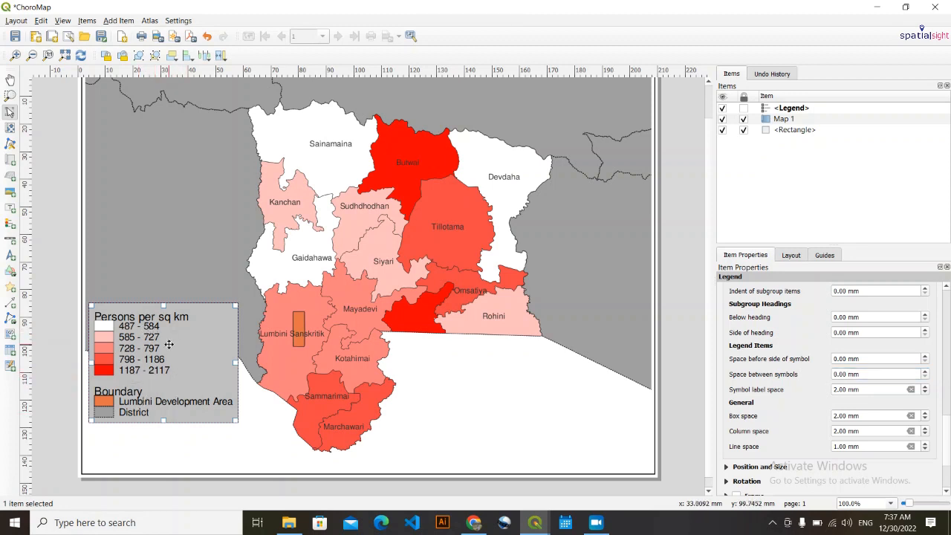
pyautogui.hotkey('ctrl', 'c')
pyautogui.hotkey('ctrl', 'v')
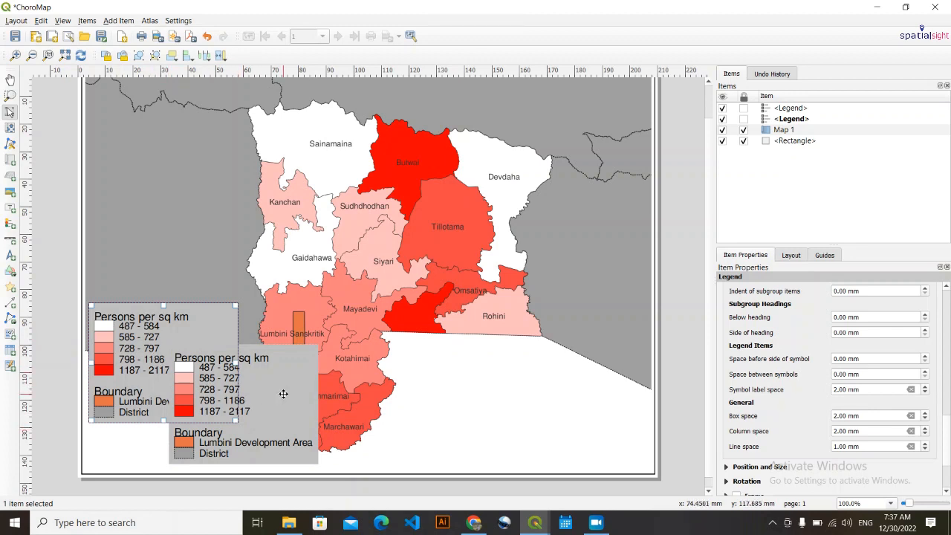
pyautogui.moveTo(282, 392); pyautogui.dragTo(515, 393)
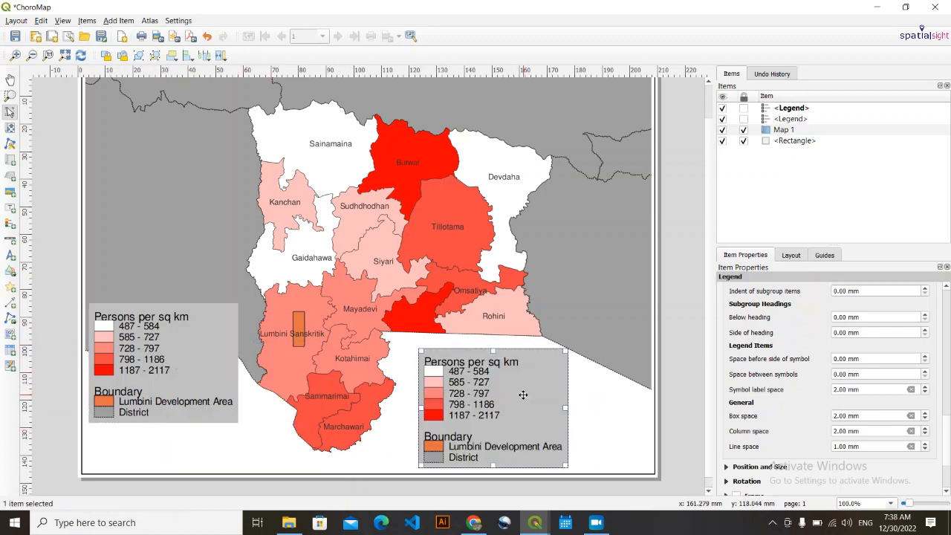
# Remove the Persons per sq km group from the copied legend, keeping only its boundary entries.
pyautogui.scroll(5, 766, 367)
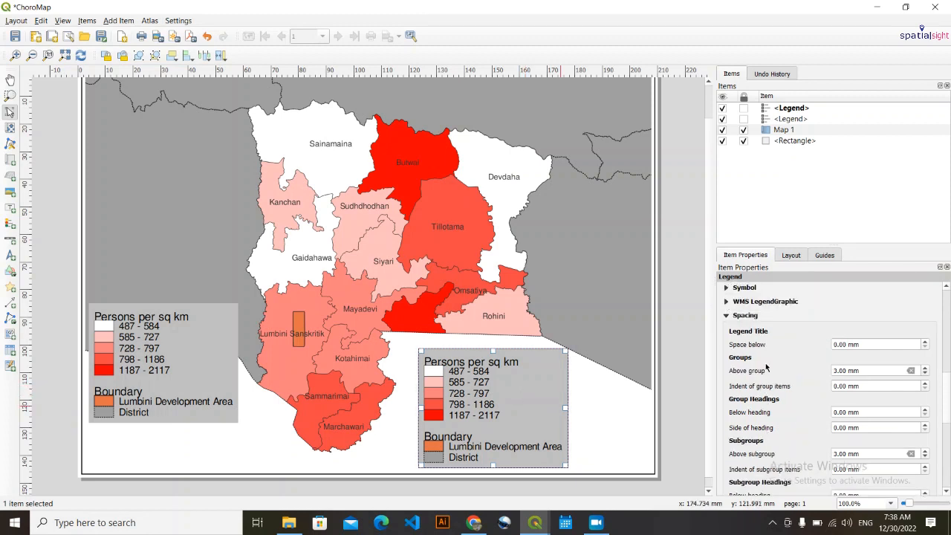
pyautogui.scroll(3, 766, 367)
pyautogui.scroll(3, 728, 404)
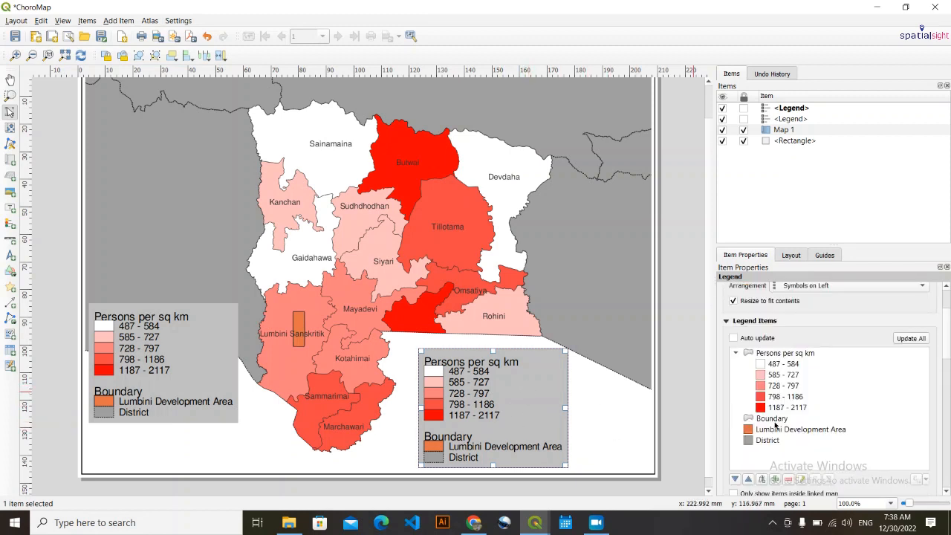
pyautogui.click(741, 354)
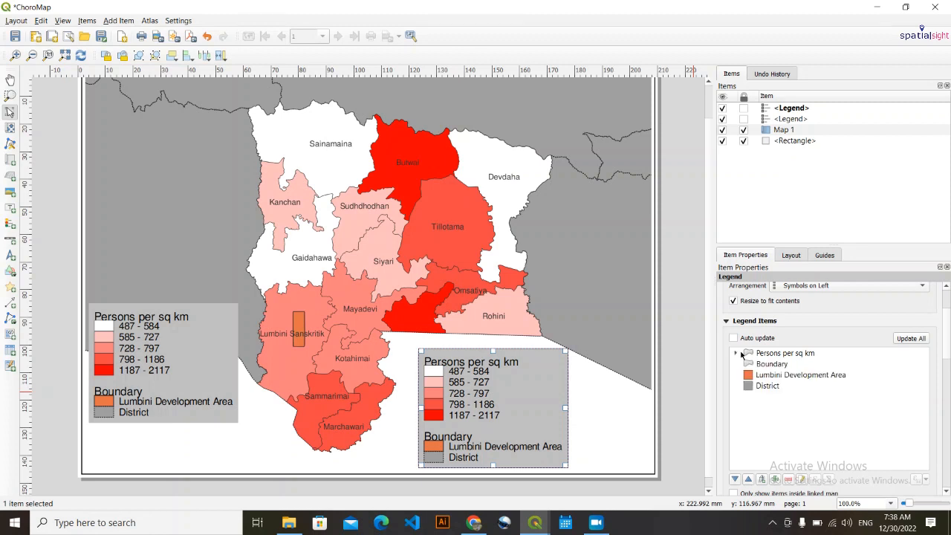
pyautogui.click(755, 354)
pyautogui.click(787, 480)
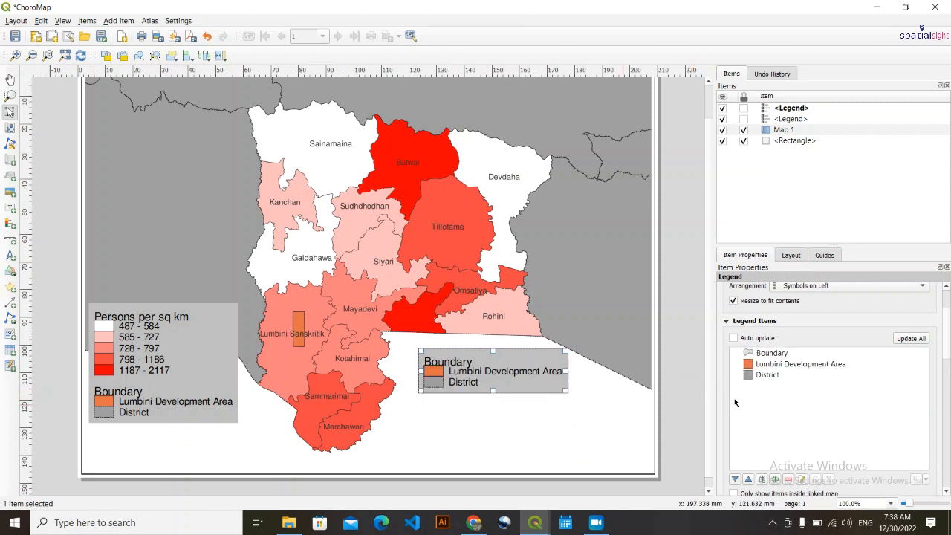
# Set the space between symbols to 2.00 mm in the Boundary legend.
pyautogui.scroll(-10, 734, 401)
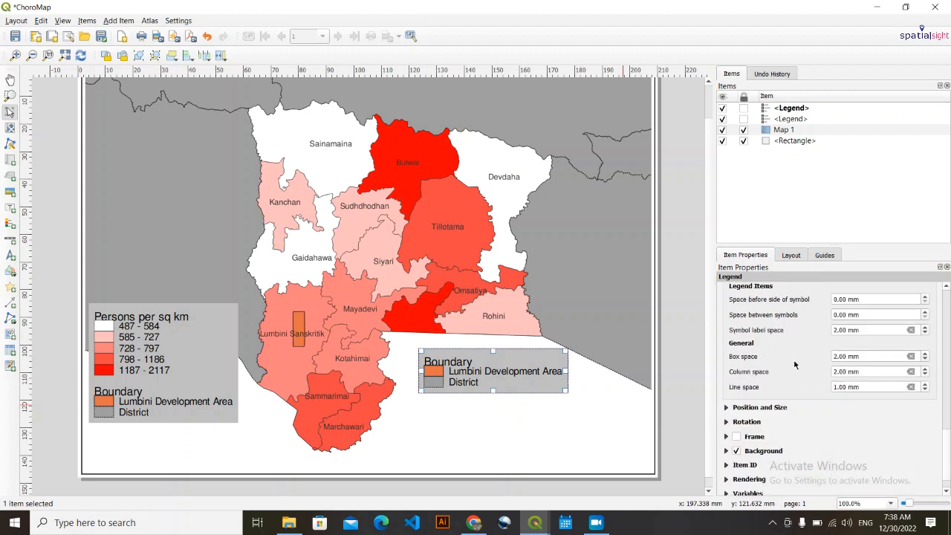
pyautogui.scroll(1, 791, 365)
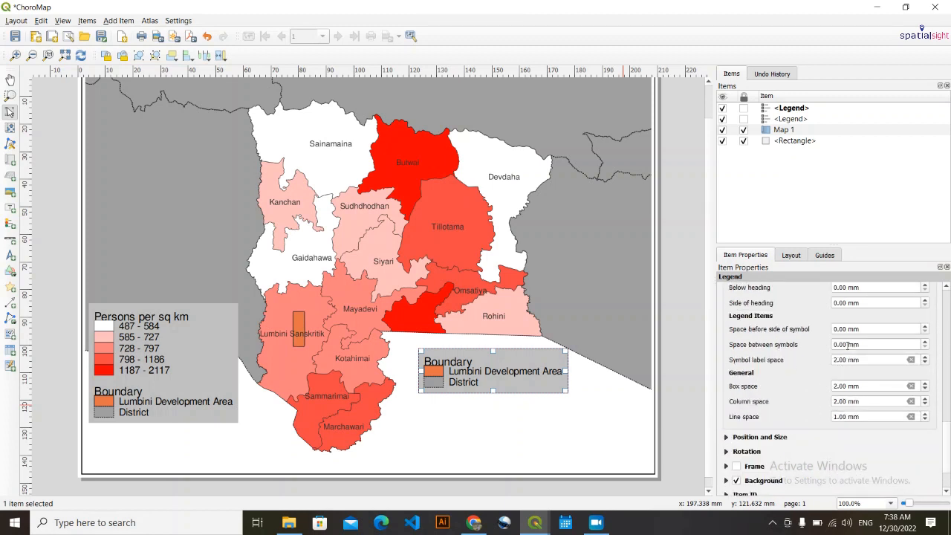
pyautogui.scroll(2, 845, 343)
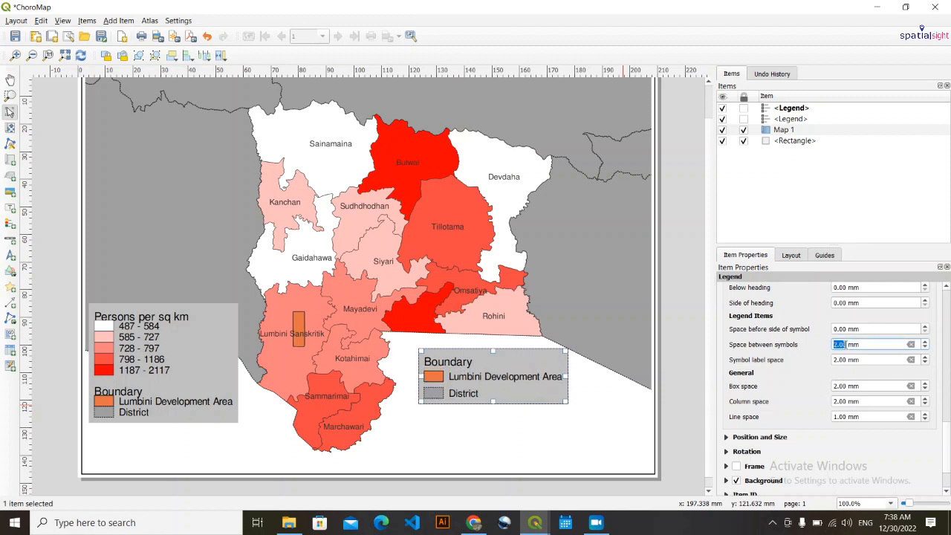
# Remove the Boundary, Lumbini Development Area and District entries from the original legend.
pyautogui.click(139, 366)
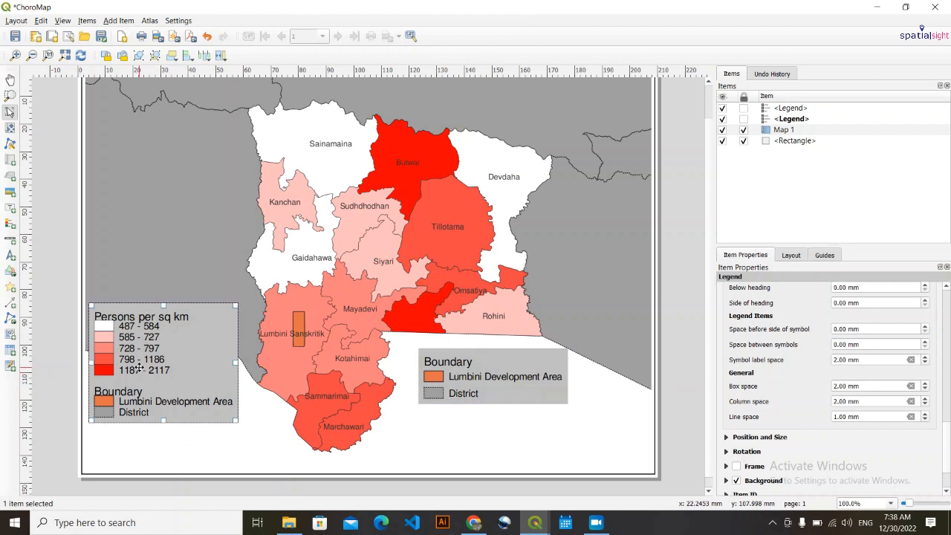
pyautogui.scroll(10, 760, 366)
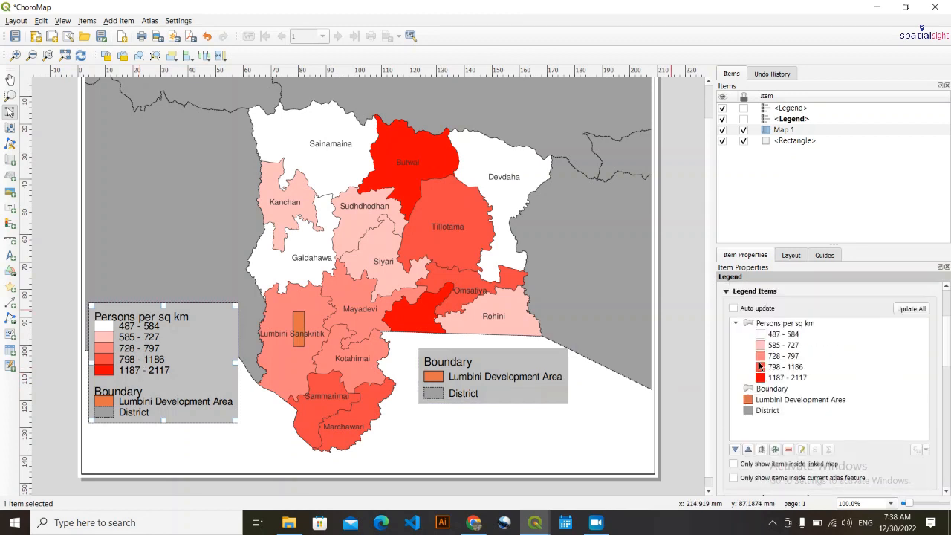
pyautogui.scroll(1, 760, 366)
pyautogui.moveTo(768, 451); pyautogui.dragTo(756, 420)
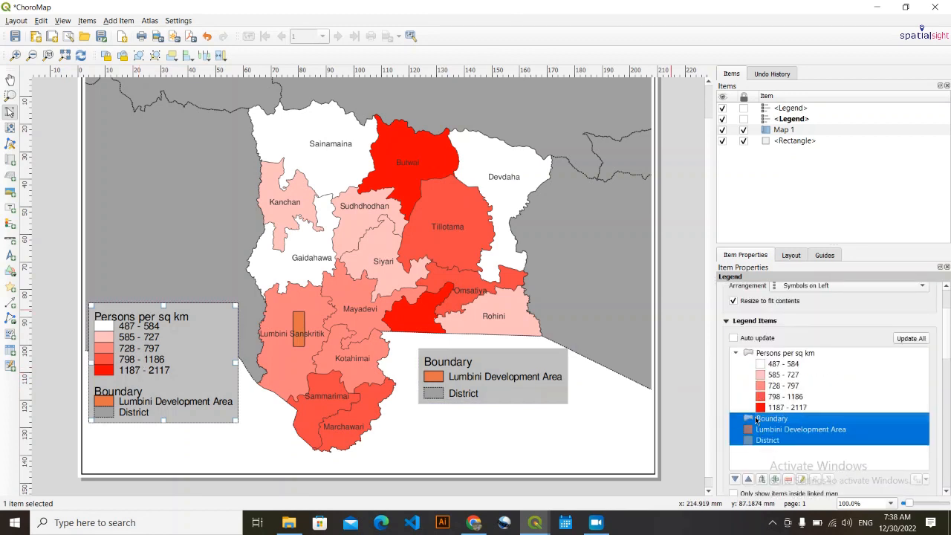
pyautogui.click(787, 480)
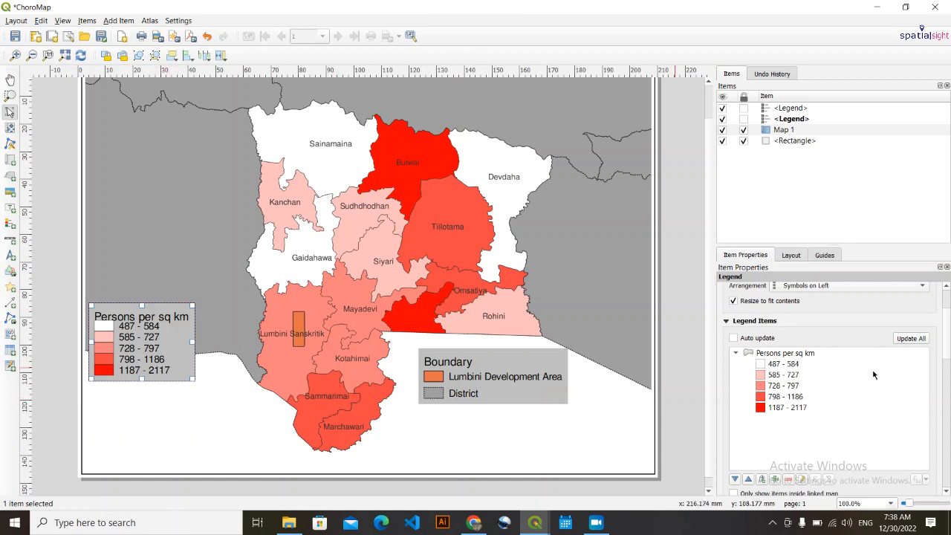
# Set the space below subgroup headings to 3.00 mm in the Persons per sq km legend.
pyautogui.scroll(-10, 736, 415)
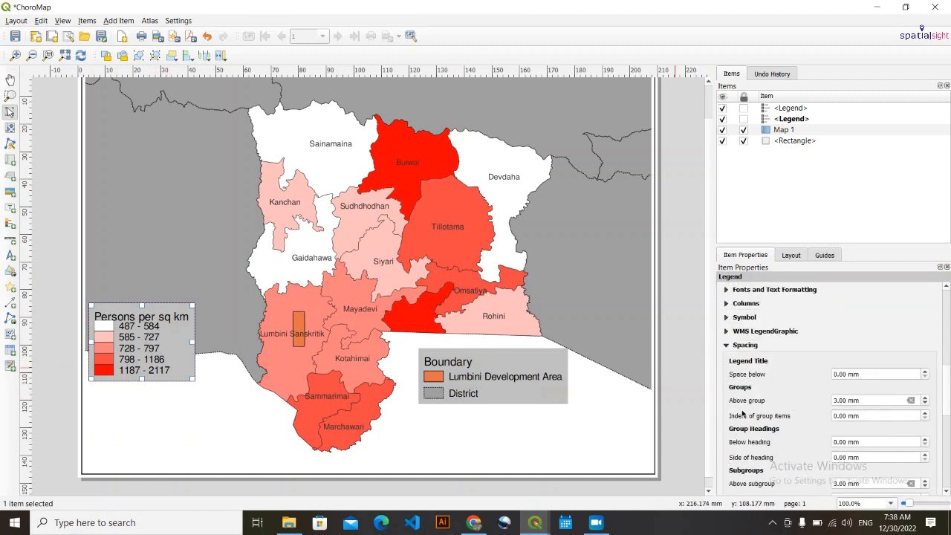
pyautogui.scroll(-1, 782, 412)
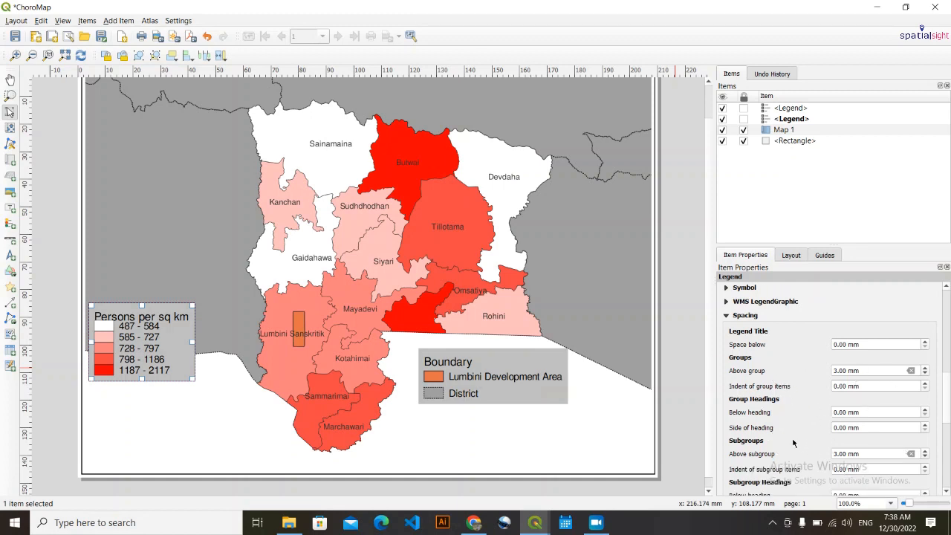
pyautogui.scroll(-1, 792, 442)
pyautogui.scroll(1, 855, 424)
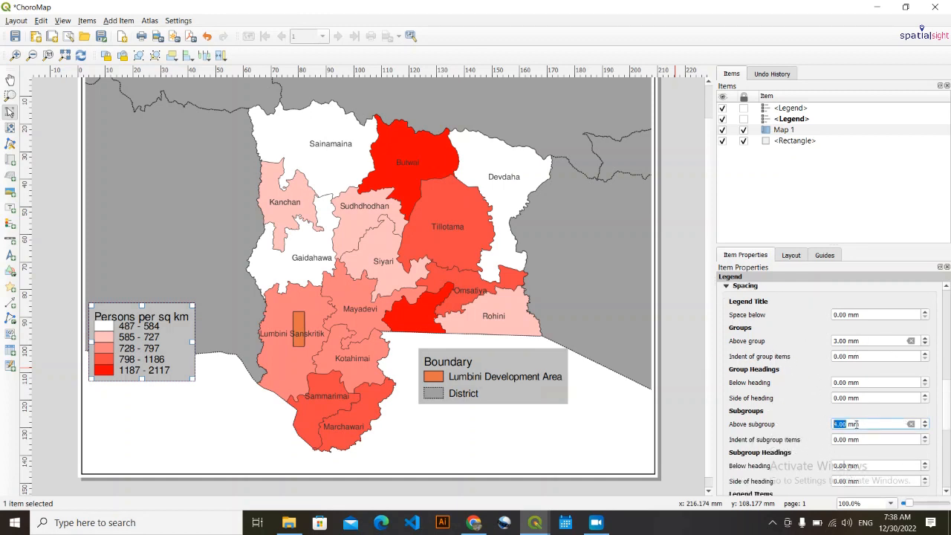
pyautogui.scroll(-2, 820, 445)
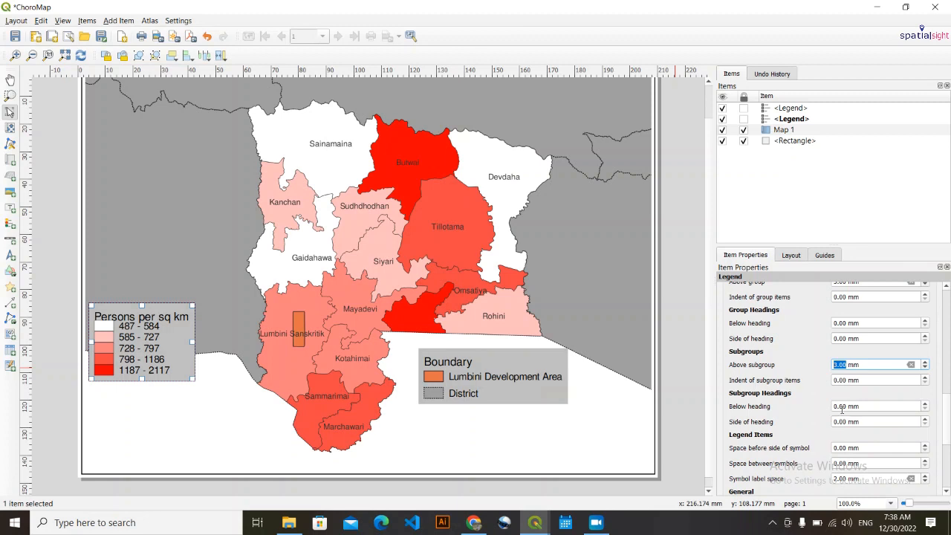
pyautogui.scroll(2, 843, 408)
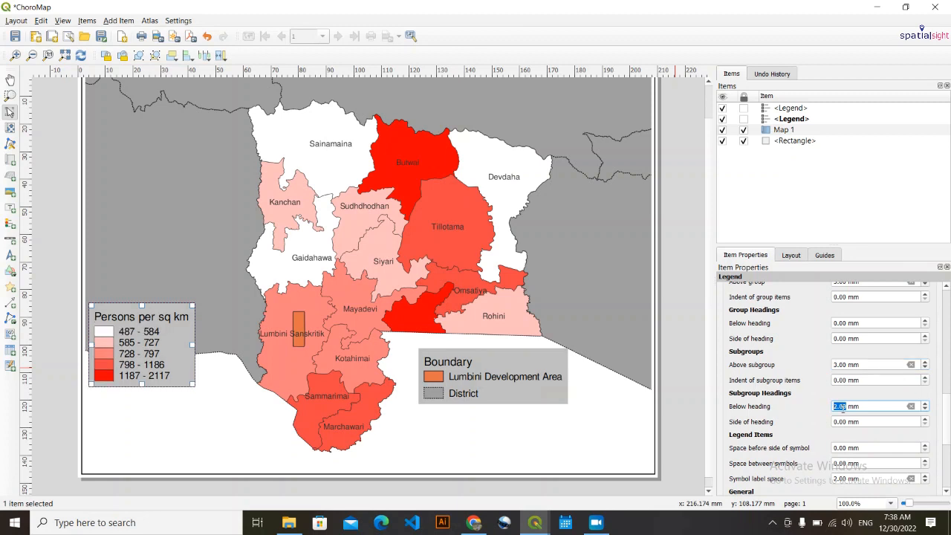
pyautogui.scroll(1, 843, 408)
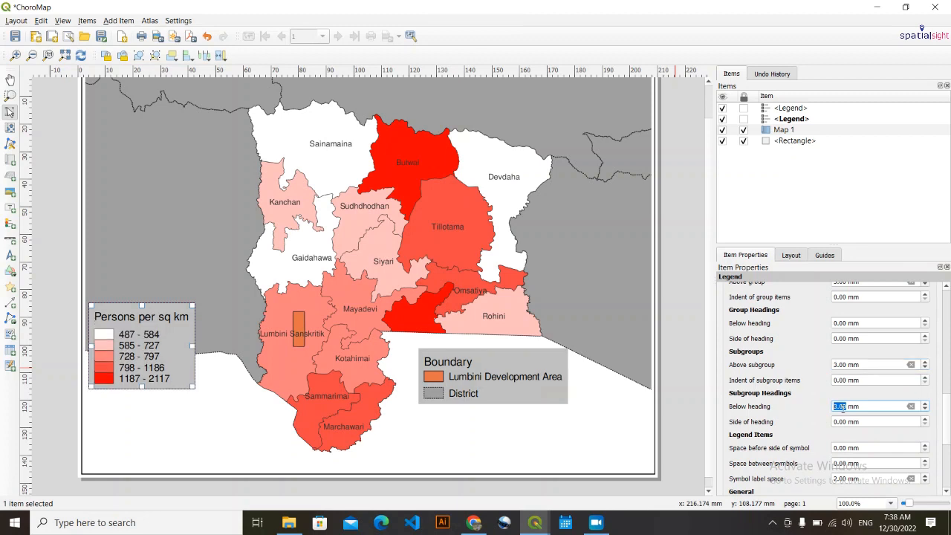
pyautogui.scroll(-1, 843, 408)
pyautogui.scroll(1, 843, 407)
pyautogui.click(231, 409)
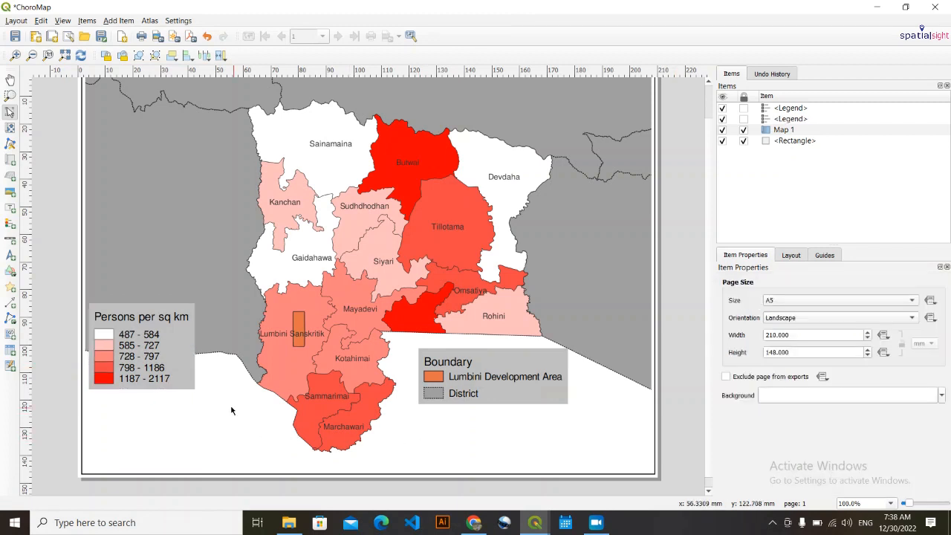
# Move the Boundary legend beneath the density legend with left edges aligned, and lower the density legend until the two meet.
pyautogui.click(171, 369)
pyautogui.moveTo(511, 382); pyautogui.dragTo(189, 438)
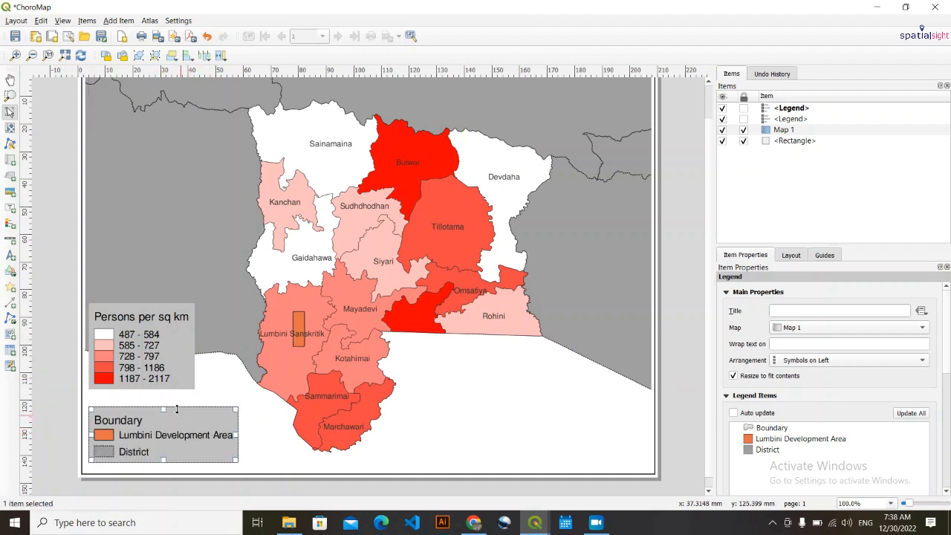
pyautogui.moveTo(166, 369); pyautogui.dragTo(166, 372)
pyautogui.press('Down')
pyautogui.press('Down')
pyautogui.press('Down')
pyautogui.press('Down')
pyautogui.press('Down')
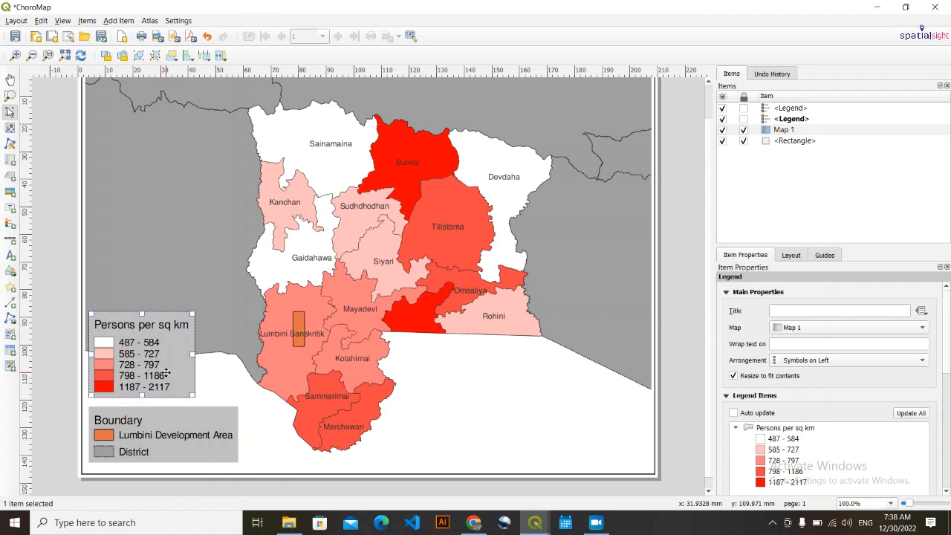
pyautogui.click(205, 391)
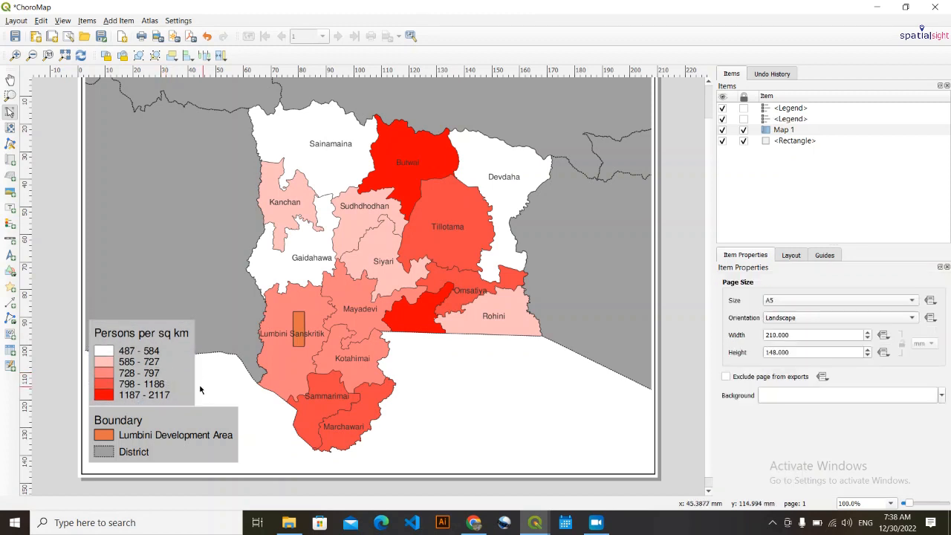
pyautogui.moveTo(170, 383); pyautogui.dragTo(170, 387)
pyautogui.click(214, 394)
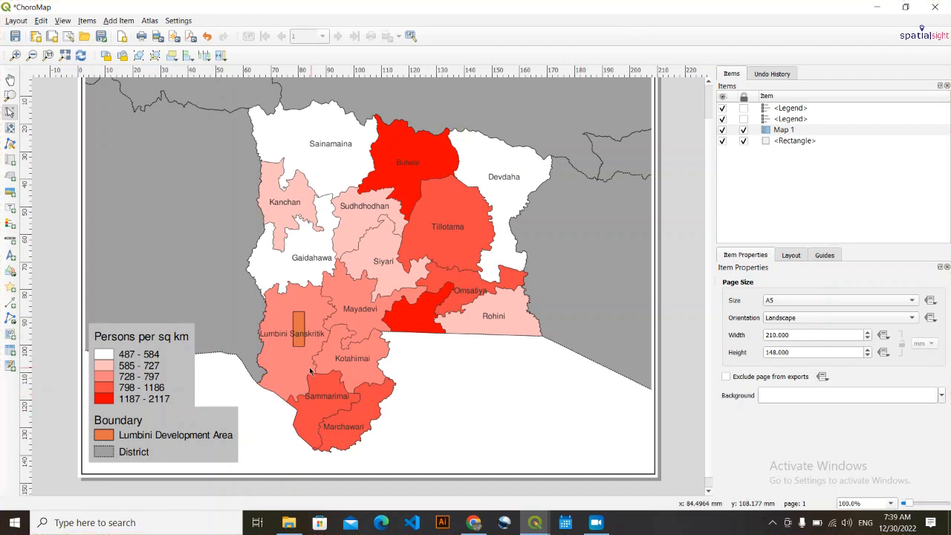
# Change the background colour of the Persons per sq km legend to white.
pyautogui.click(181, 374)
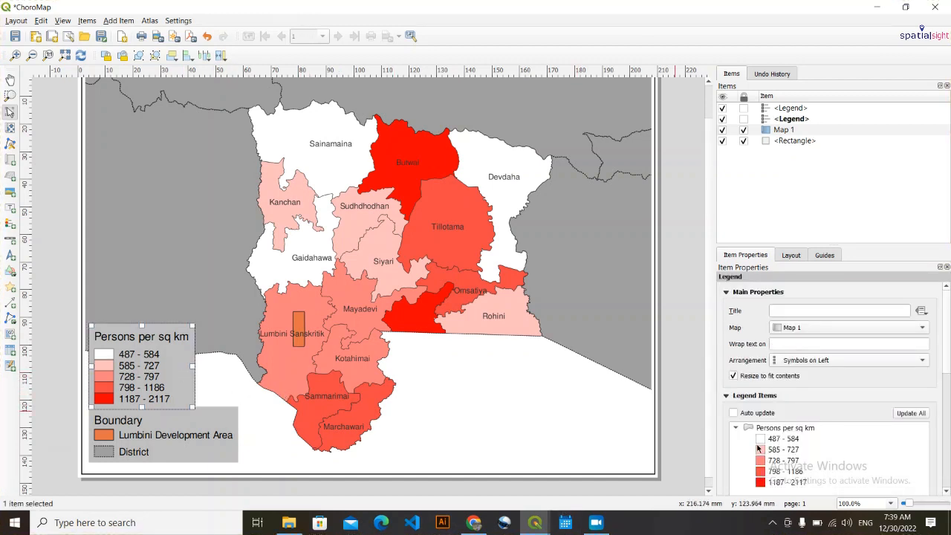
pyautogui.scroll(-10, 724, 438)
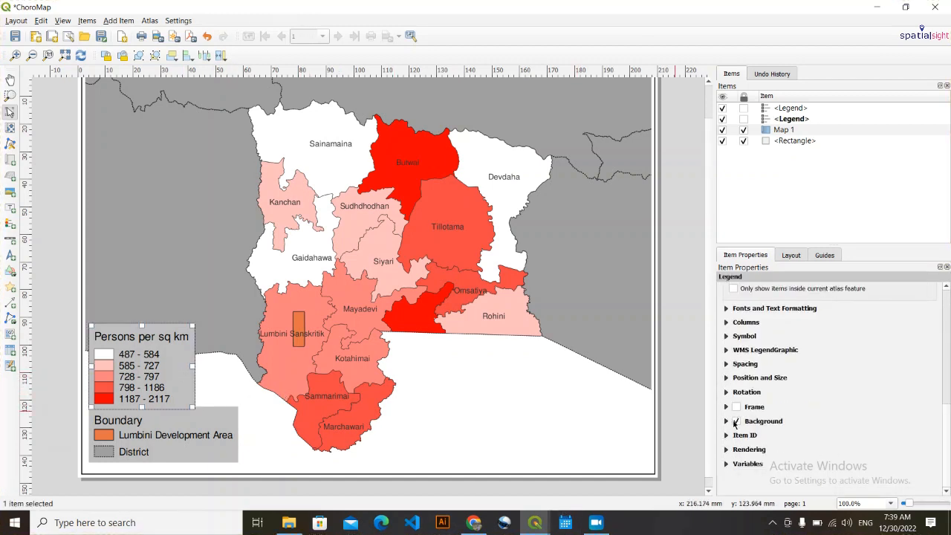
pyautogui.click(725, 421)
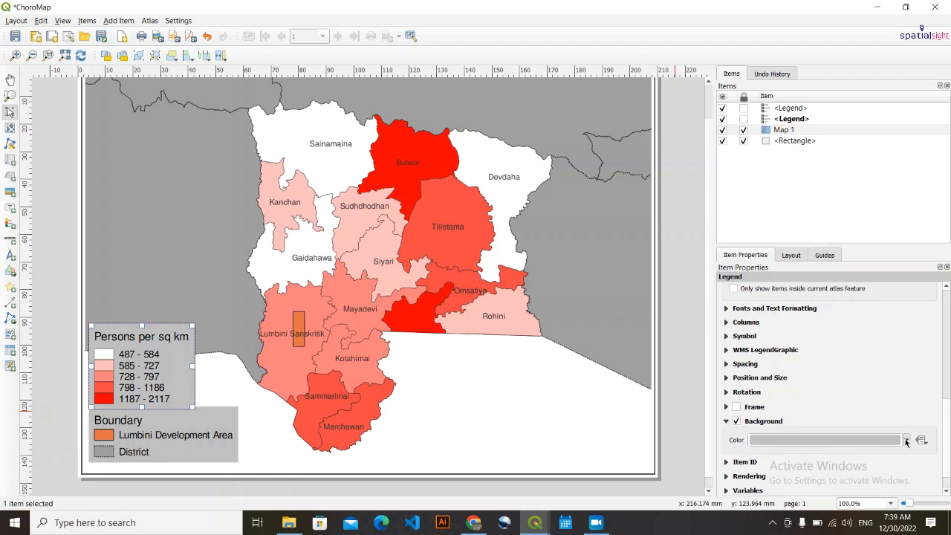
pyautogui.click(906, 440)
pyautogui.click(759, 371)
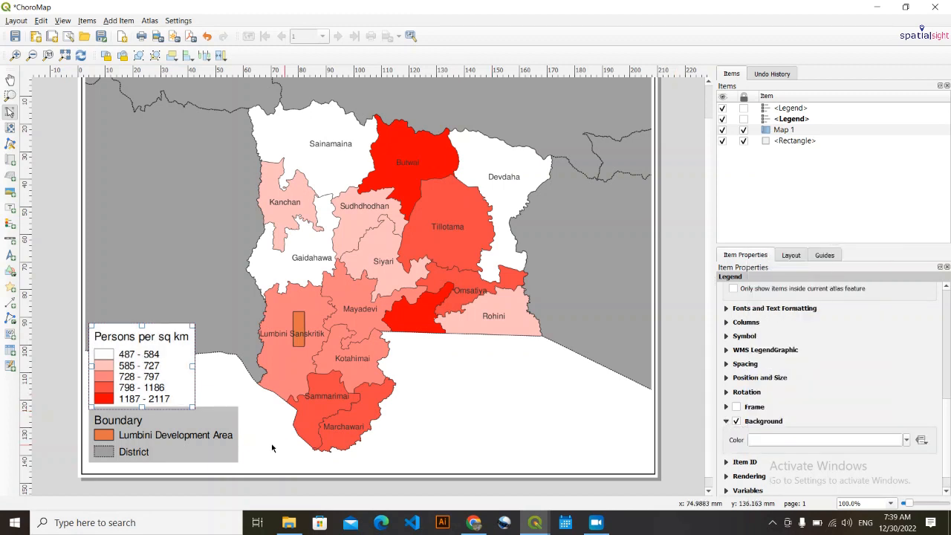
# Change the background colour of the Boundary legend to white.
pyautogui.click(226, 429)
pyautogui.click(906, 440)
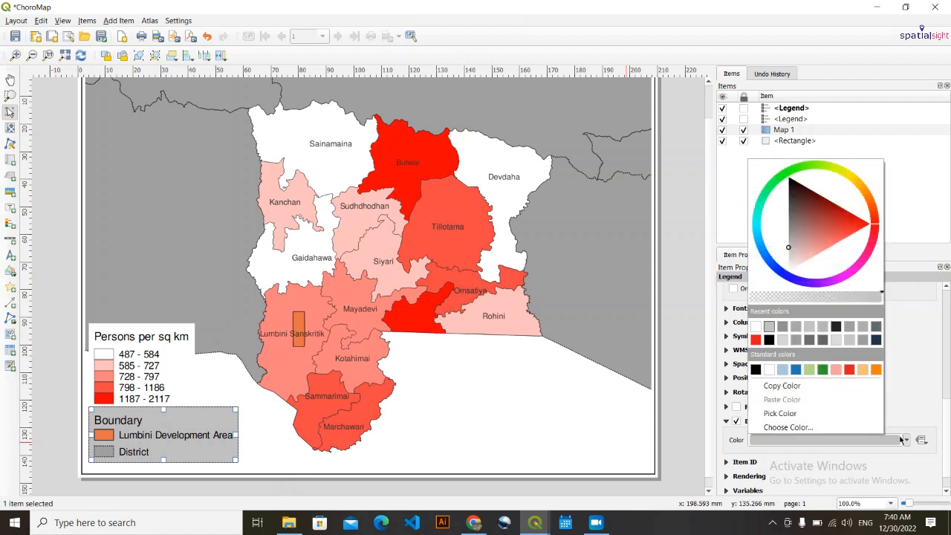
pyautogui.click(767, 370)
pyautogui.click(397, 454)
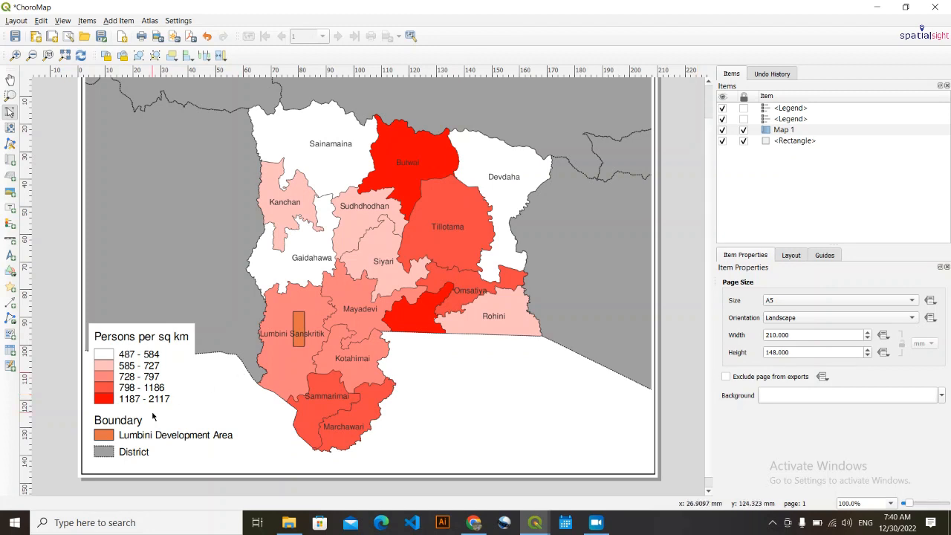
# Nudge both the Boundary and the Persons per sq km legends slightly down towards the page's lower frame.
pyautogui.click(147, 437)
pyautogui.press('Down')
pyautogui.click(123, 400)
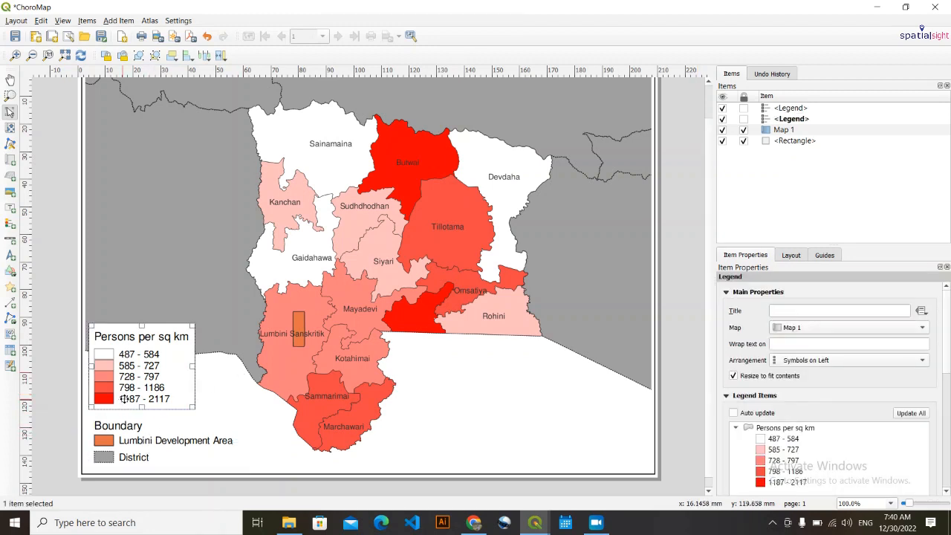
pyautogui.press('Down')
pyautogui.press('Down')
pyautogui.click(208, 416)
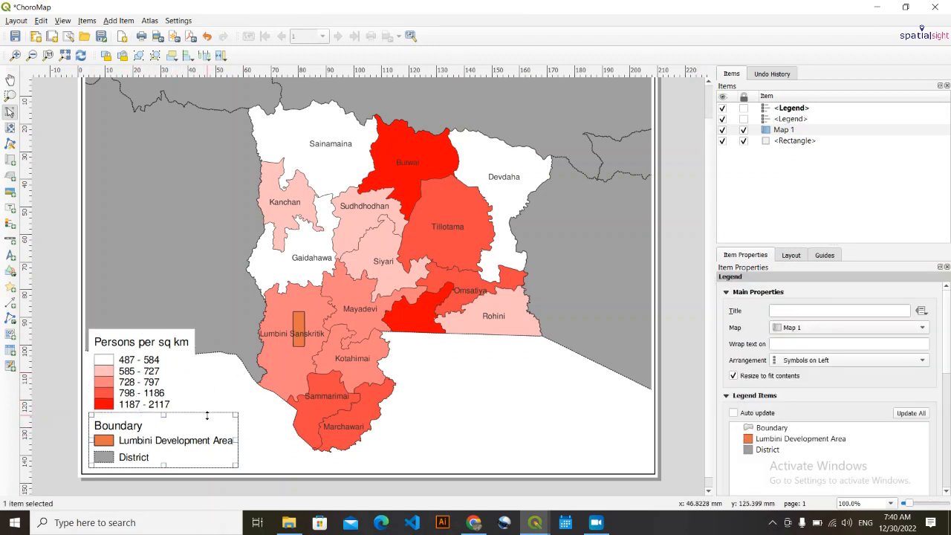
pyautogui.click(210, 406)
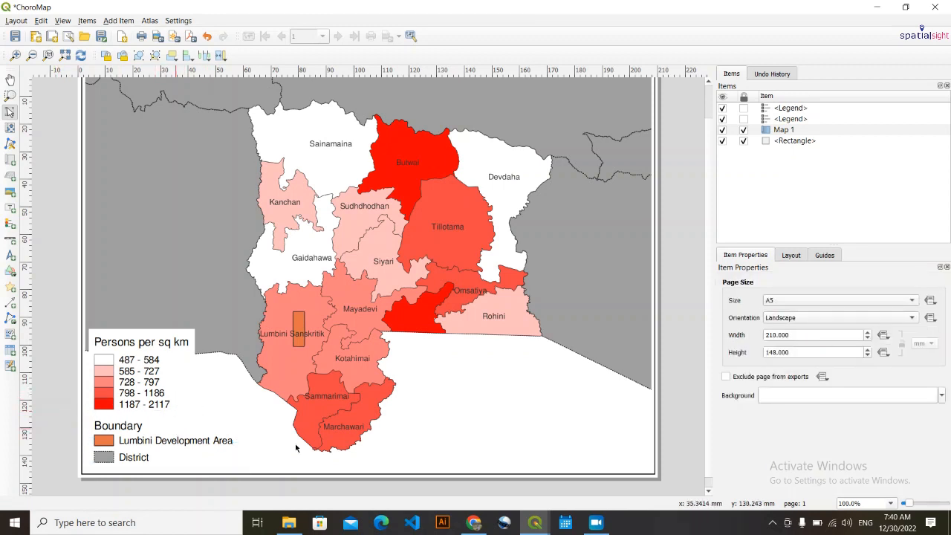
pyautogui.scroll(1, 696, 238)
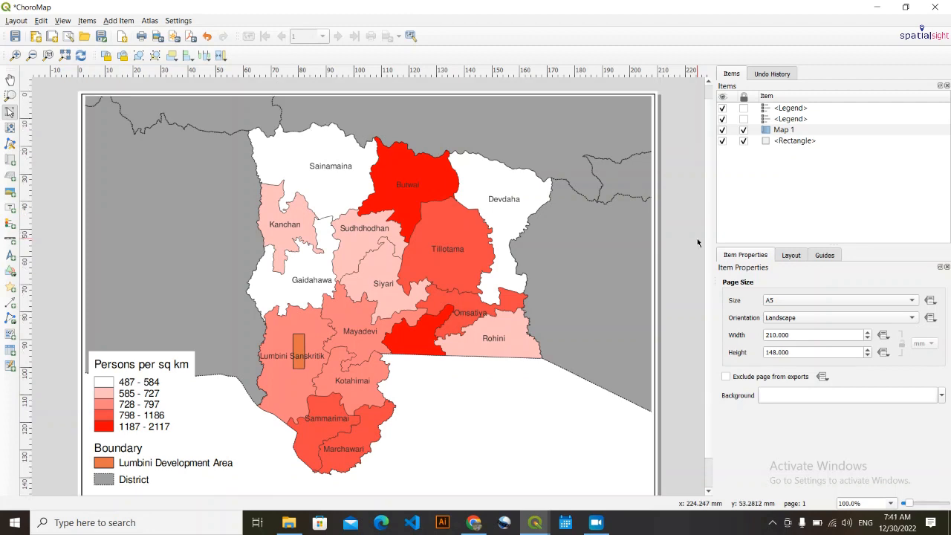
# Lock both legends in the layout's item list against accidental changes.
pyautogui.click(744, 119)
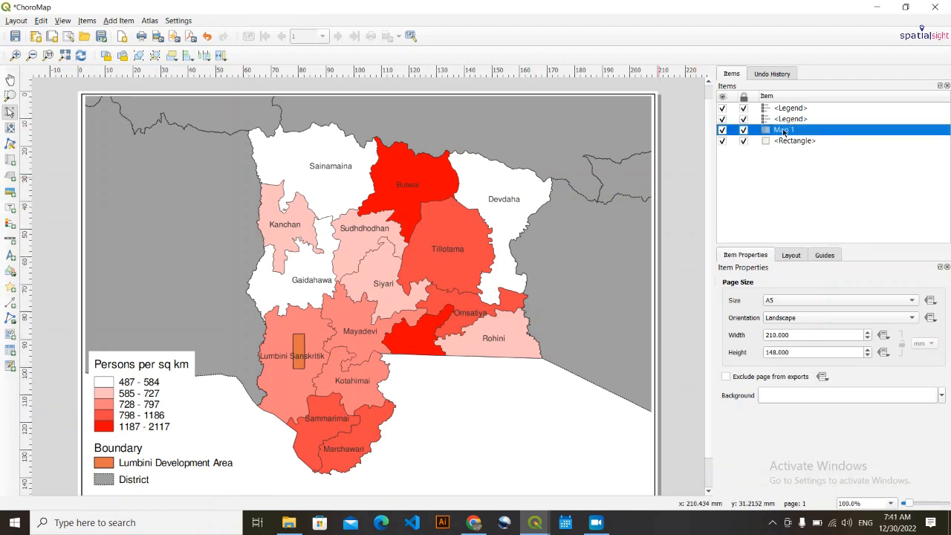
pyautogui.click(438, 257)
pyautogui.moveTo(709, 283)
pyautogui.mouseDown()
pyautogui.moveTo(705, 294)
pyautogui.moveTo(706, 280)
pyautogui.mouseUp()
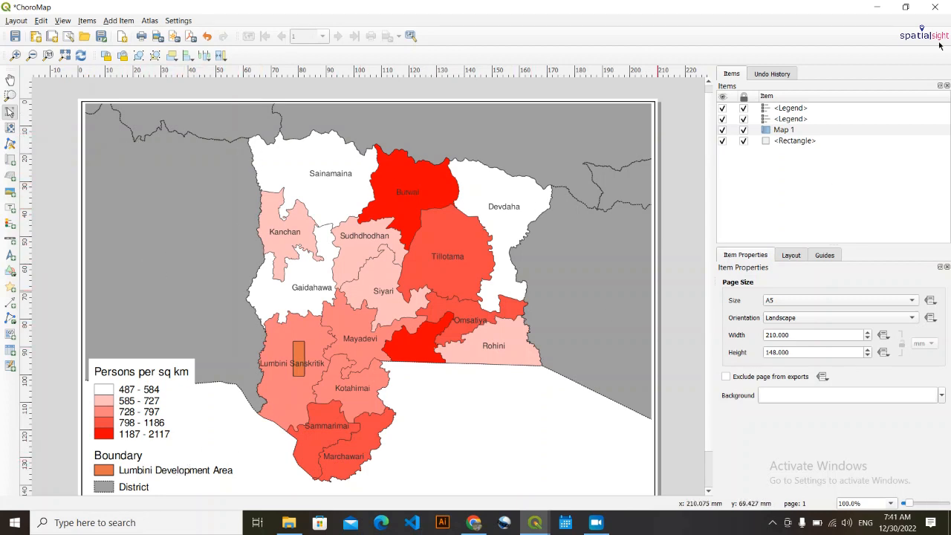
# Switch to the main QGIS project window and give the District_44N layer single labels from the DISTRICT field.
pyautogui.click(878, 7)
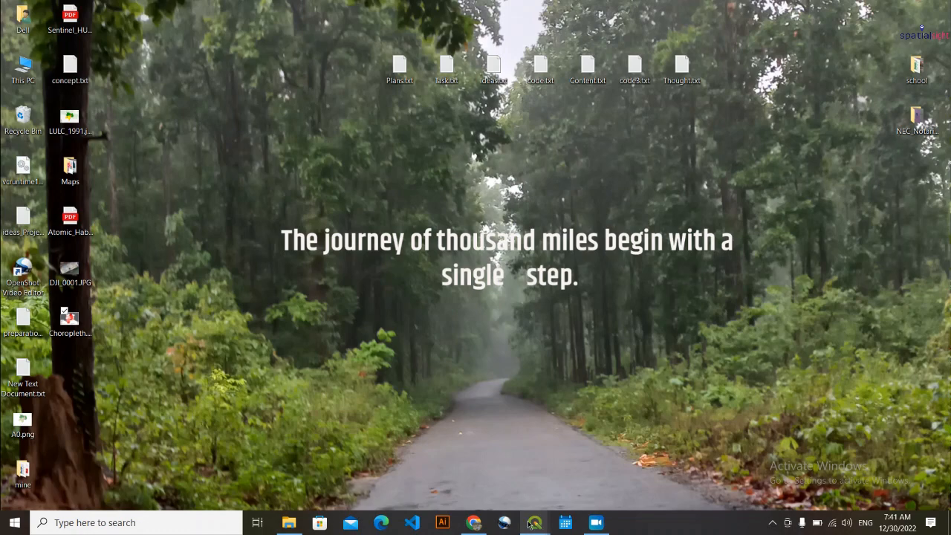
pyautogui.moveTo(530, 524)
pyautogui.click(444, 466)
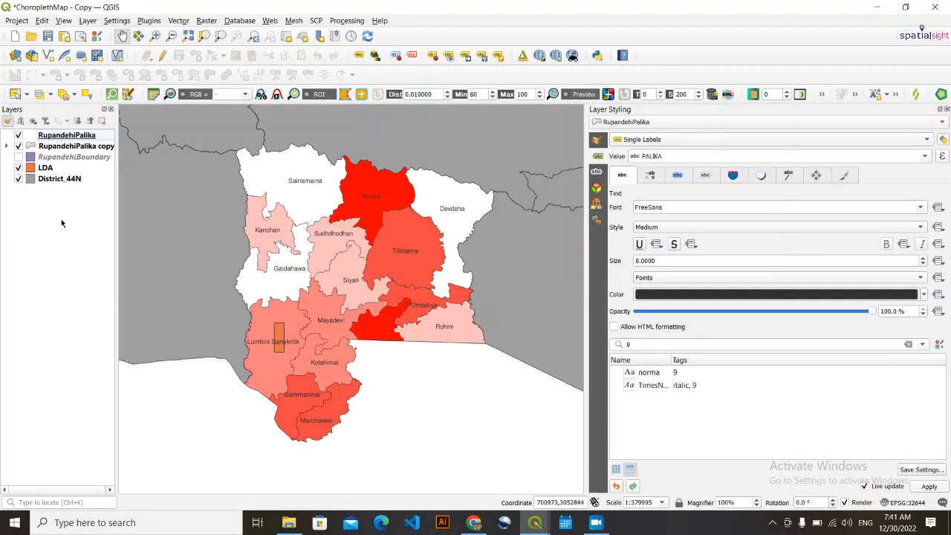
pyautogui.click(50, 179)
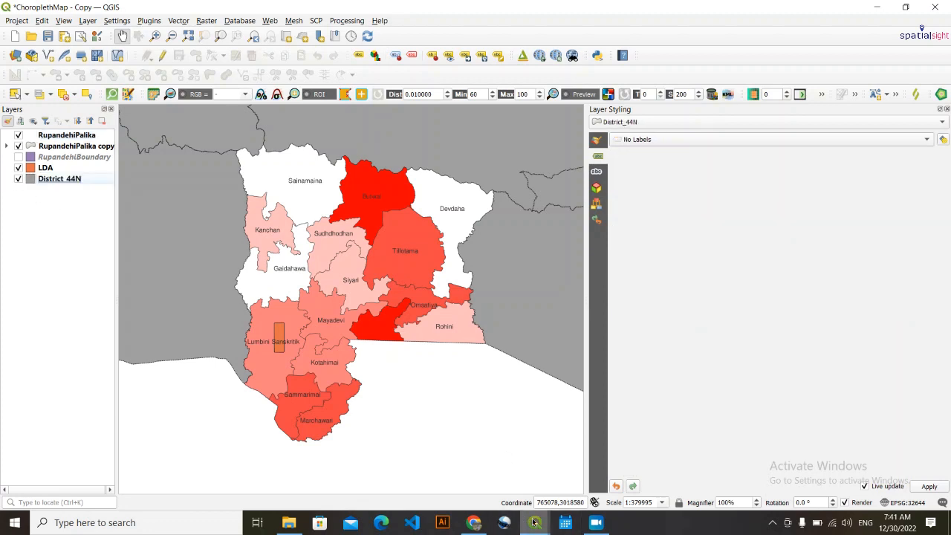
pyautogui.moveTo(534, 522)
pyautogui.click(592, 473)
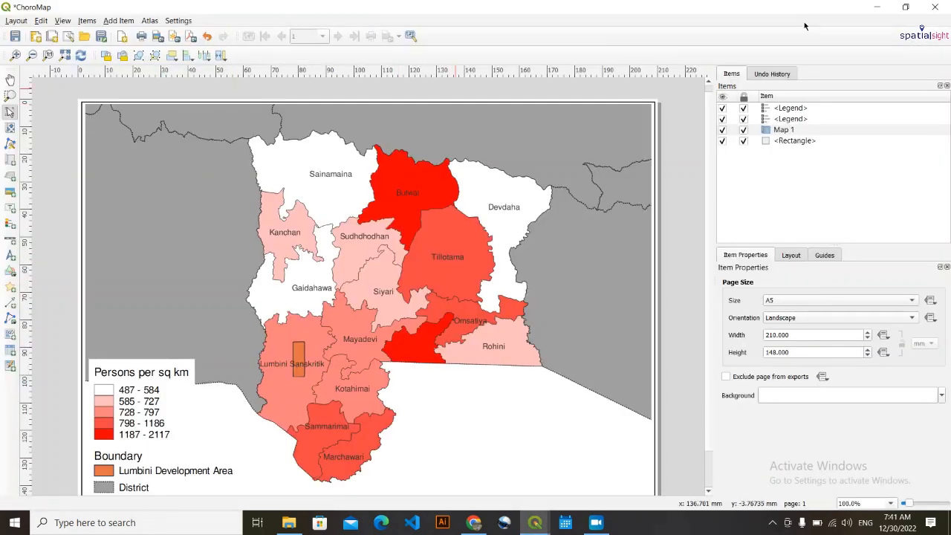
pyautogui.click(877, 6)
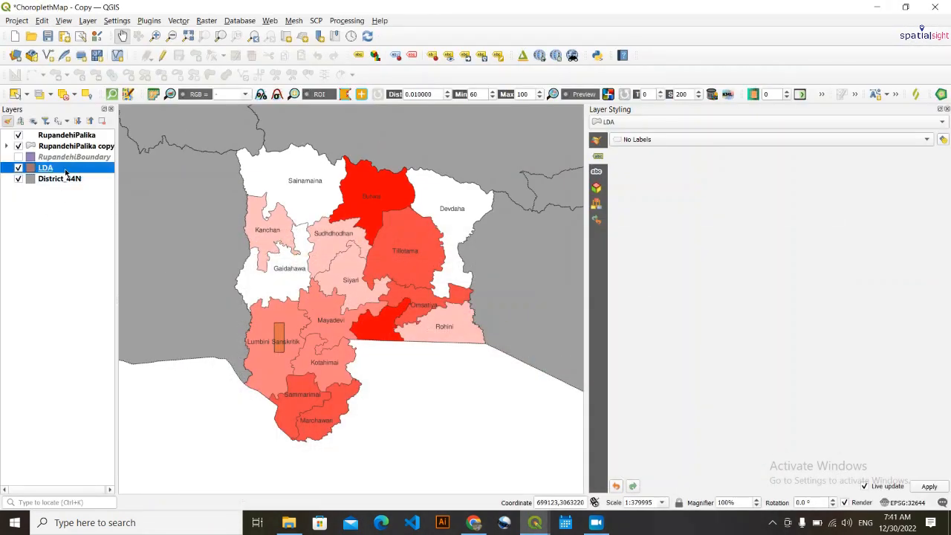
pyautogui.click(668, 139)
pyautogui.click(646, 149)
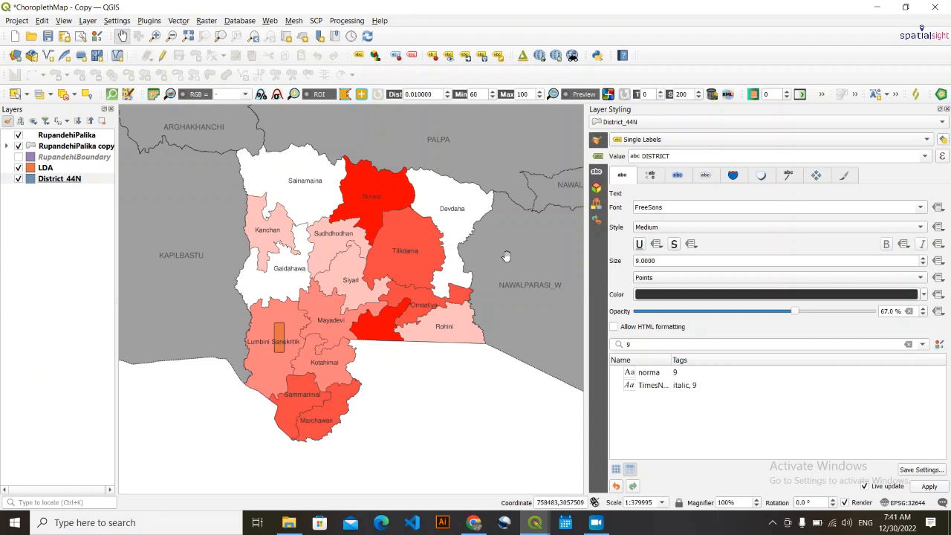
# Return to the ChoroMap layout, unlock Map 1 and turn off its layer locking so it follows the project's labels.
pyautogui.moveTo(537, 522)
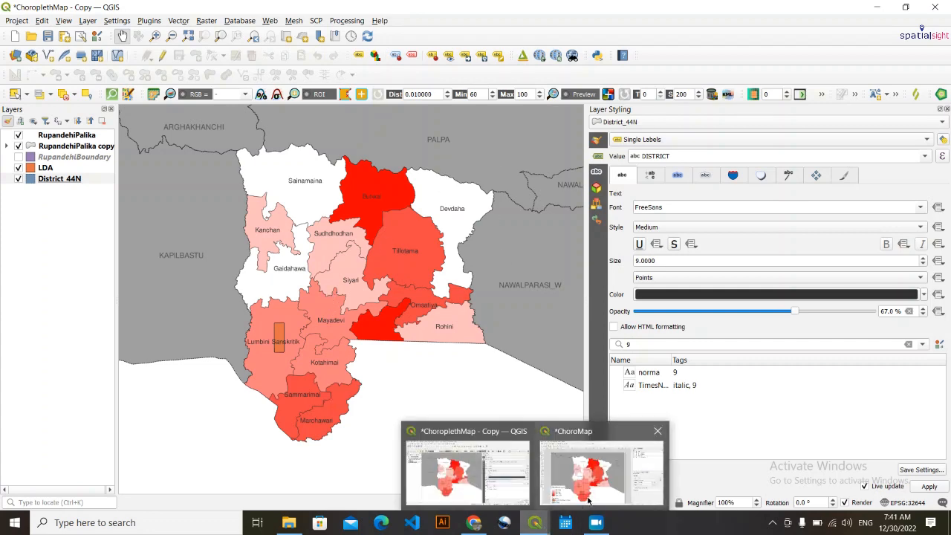
pyautogui.click(588, 501)
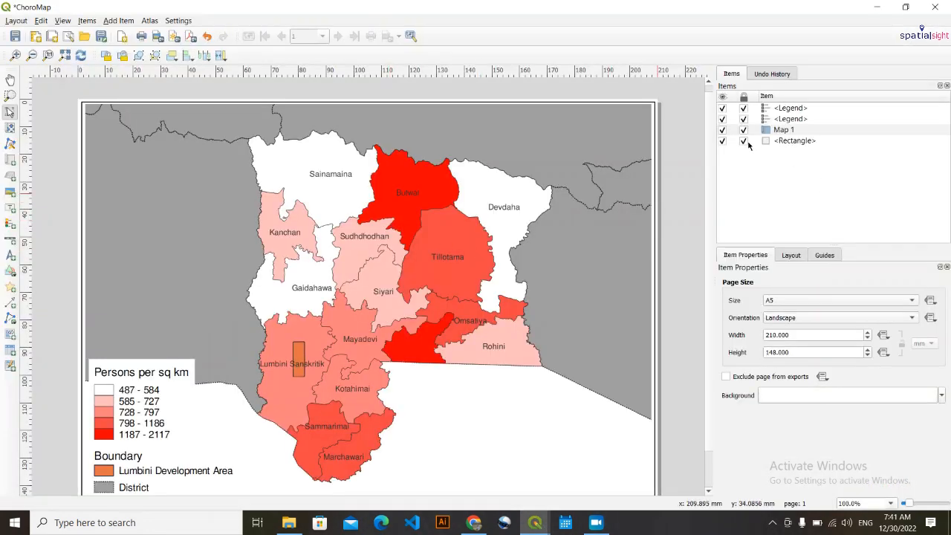
pyautogui.click(744, 130)
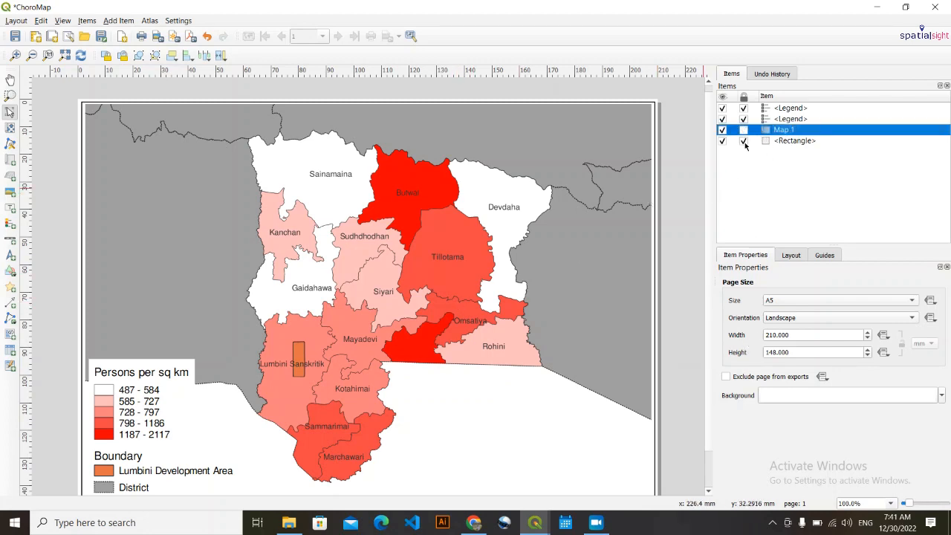
pyautogui.click(744, 130)
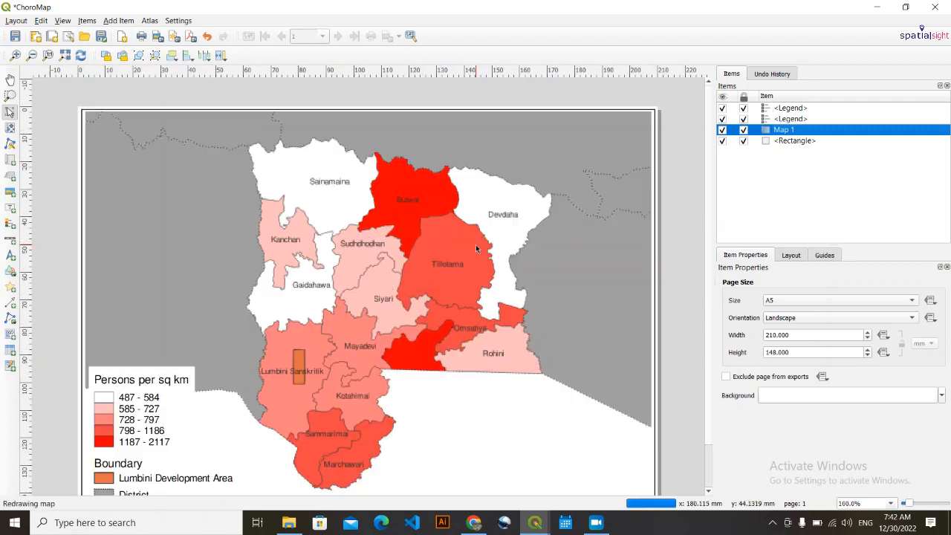
pyautogui.hotkey('ctrl', '+')
pyautogui.click(742, 129)
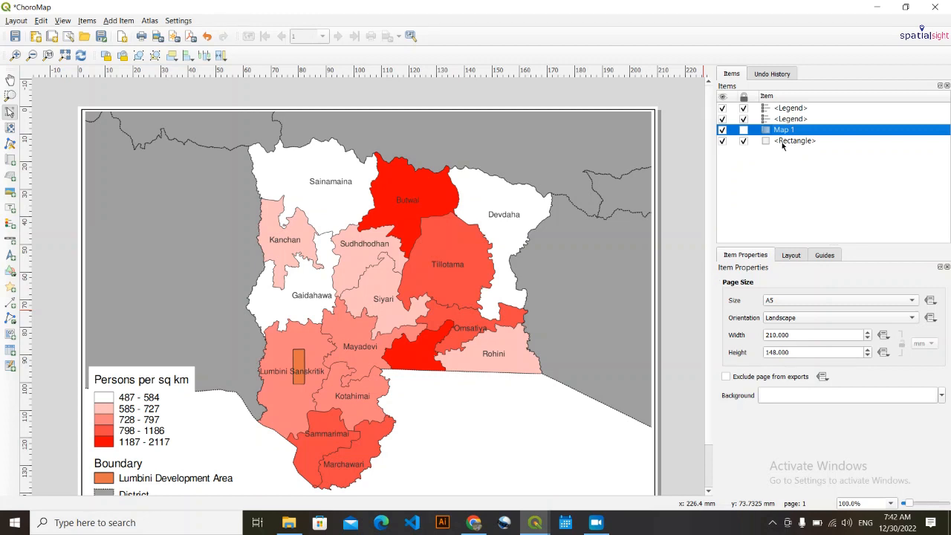
pyautogui.click(489, 257)
pyautogui.scroll(-2, 742, 422)
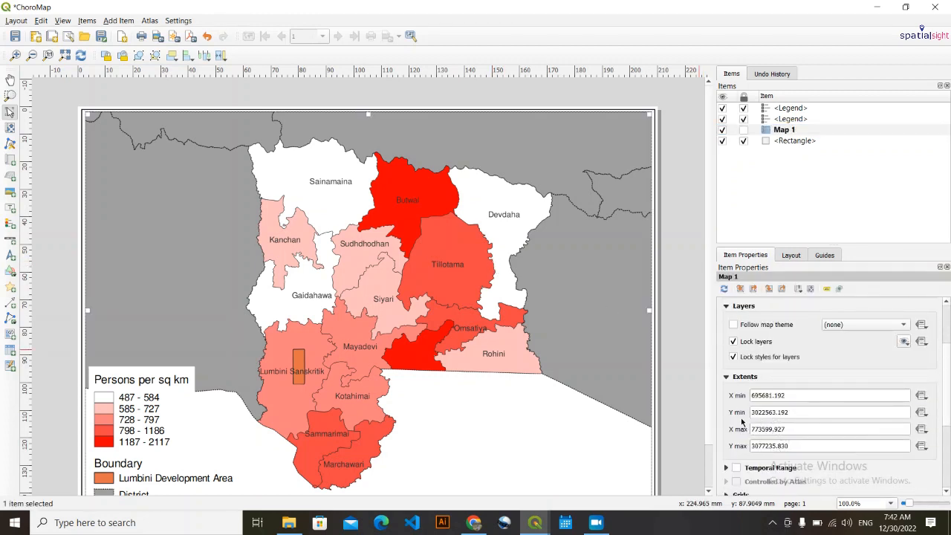
pyautogui.scroll(2, 733, 364)
pyautogui.click(733, 430)
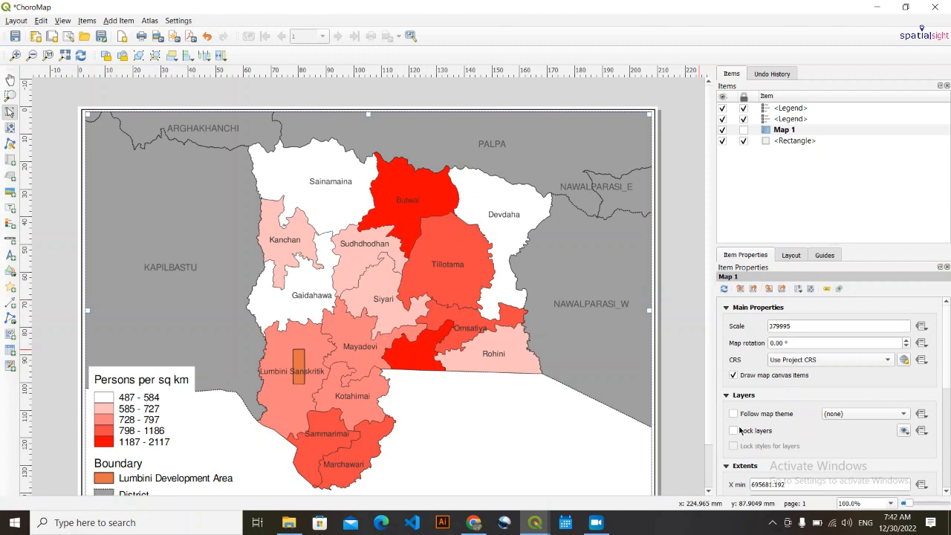
# Lower the District_44N label opacity to 58% in the main project window, and lock the Map 1 item in the layout.
pyautogui.click(876, 7)
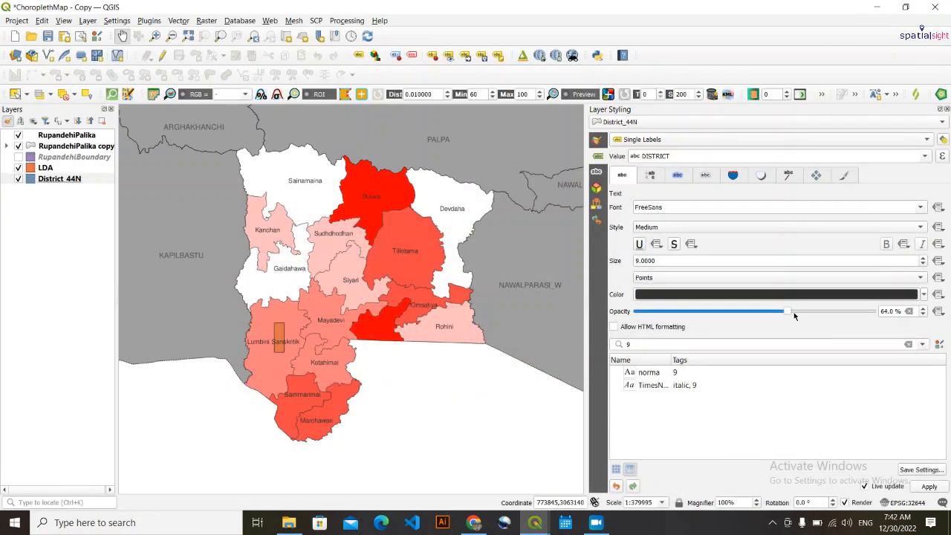
pyautogui.scroll(-8, 793, 313)
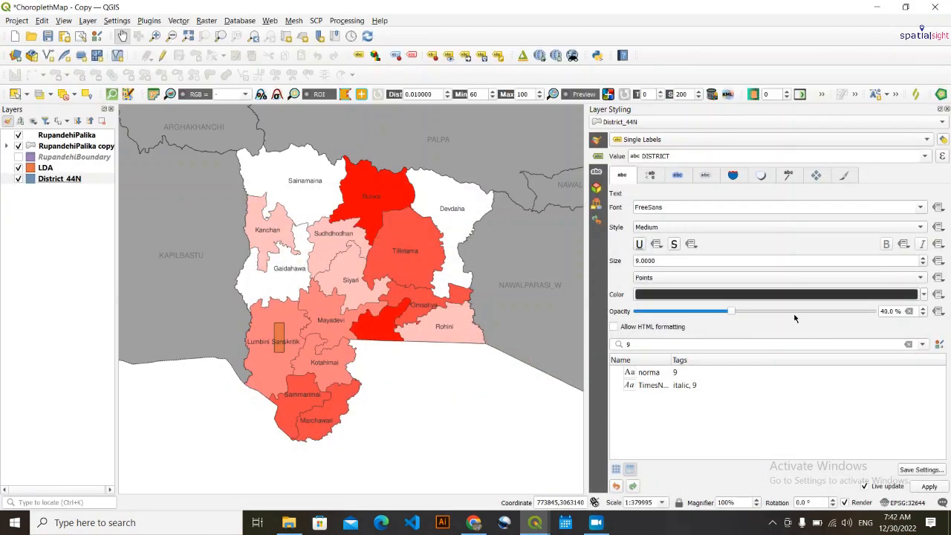
pyautogui.scroll(6, 794, 318)
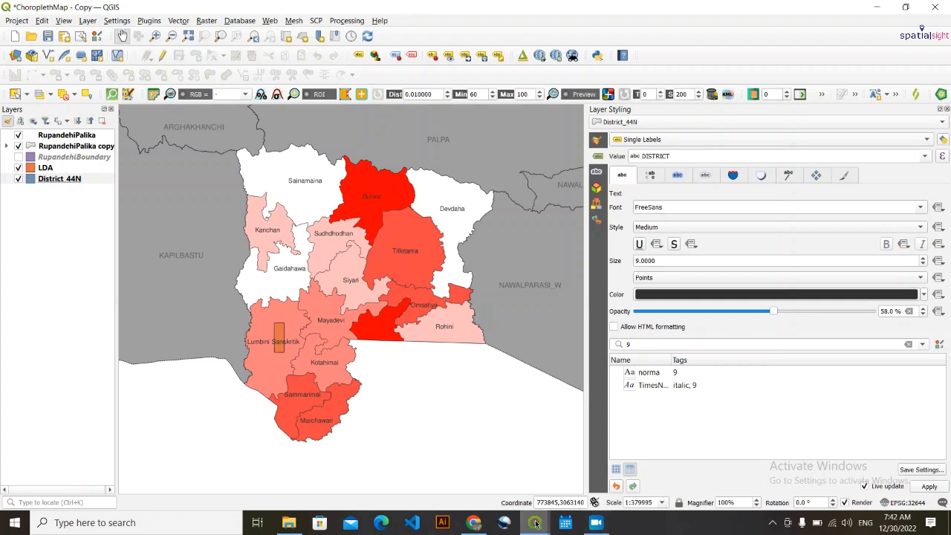
pyautogui.moveTo(534, 523)
pyautogui.click(576, 479)
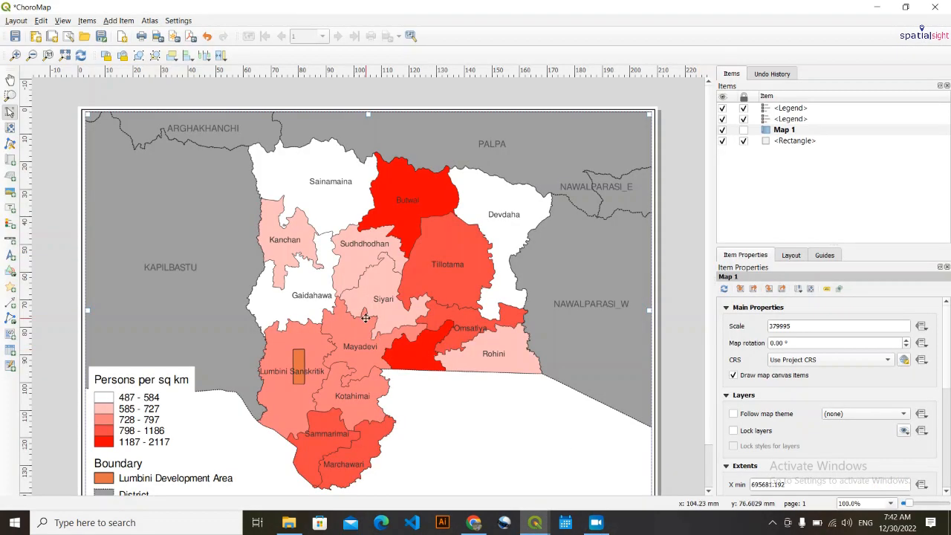
pyautogui.scroll(1, 366, 317)
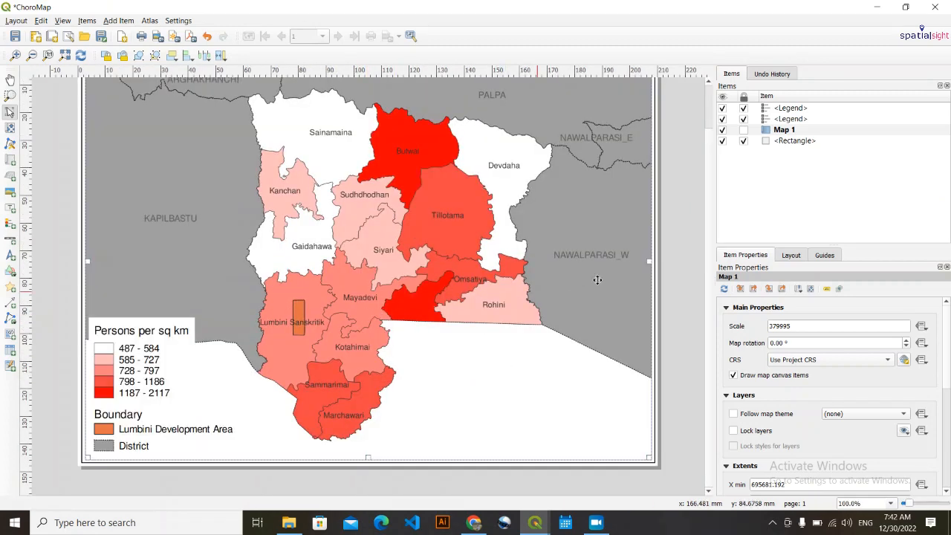
pyautogui.click(743, 130)
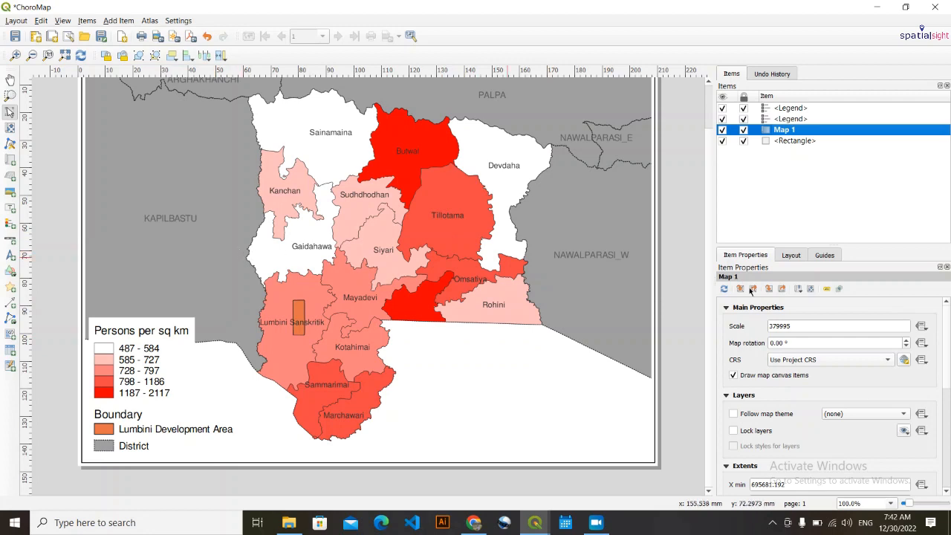
# Reduce the District_44N label size to 8 points in the main project window and return to the ChoroMap layout.
pyautogui.click(885, 8)
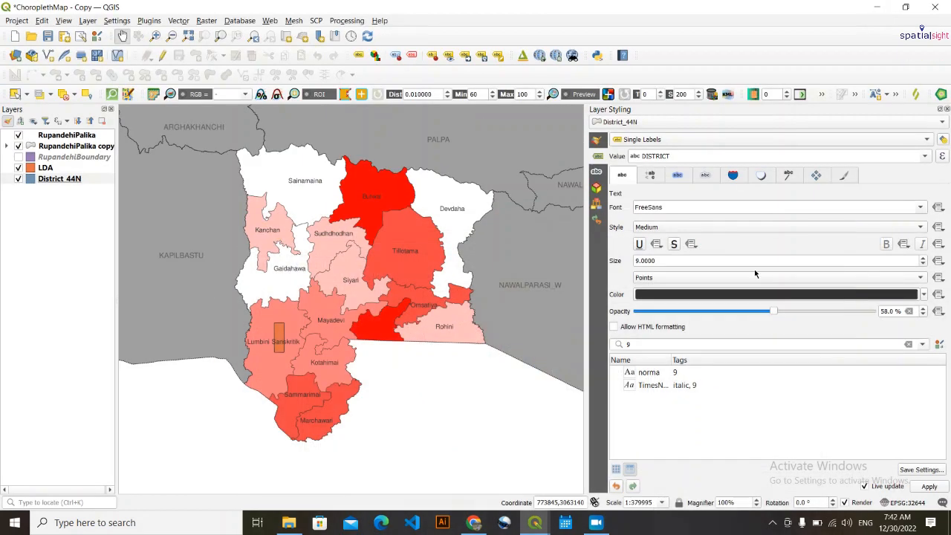
pyautogui.click(923, 264)
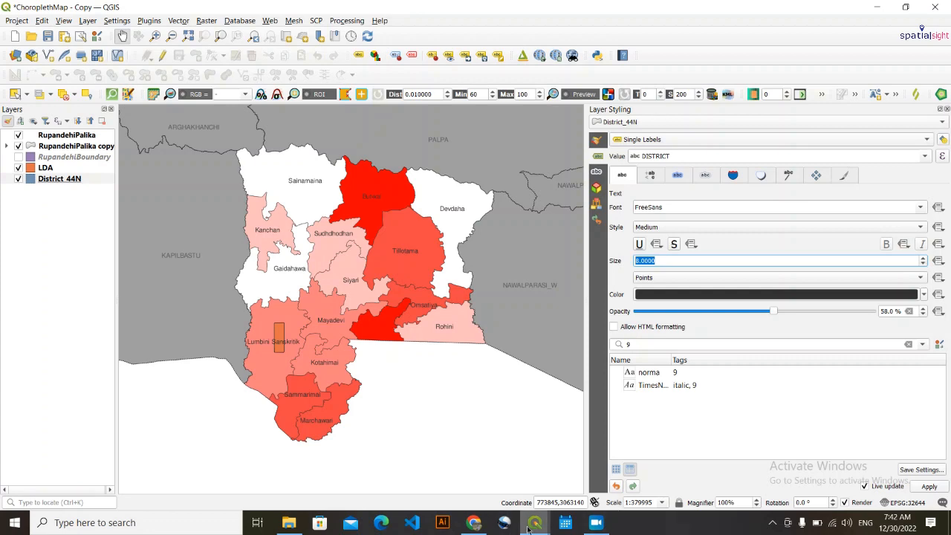
pyautogui.moveTo(534, 523)
pyautogui.click(594, 471)
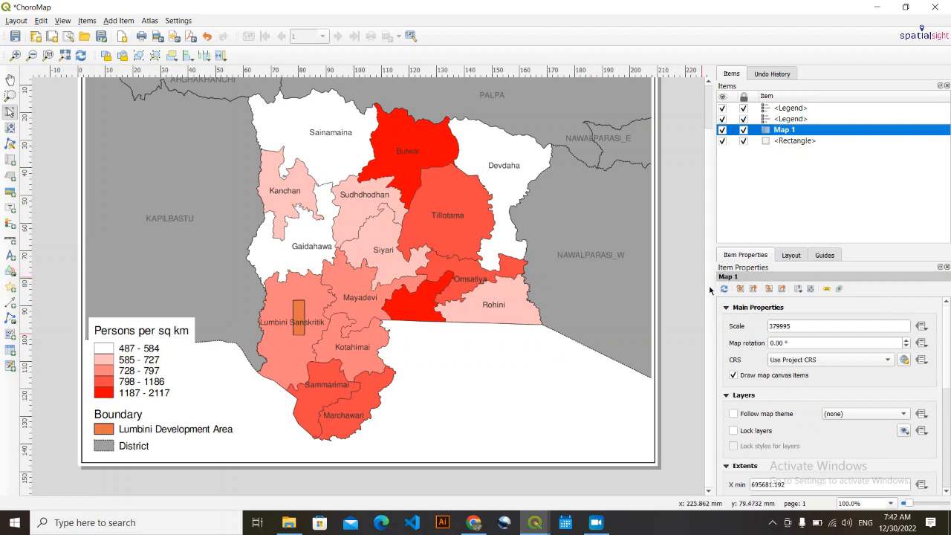
# Lock the layers and layer styles of Map 1 in the layout.
pyautogui.scroll(2, 709, 275)
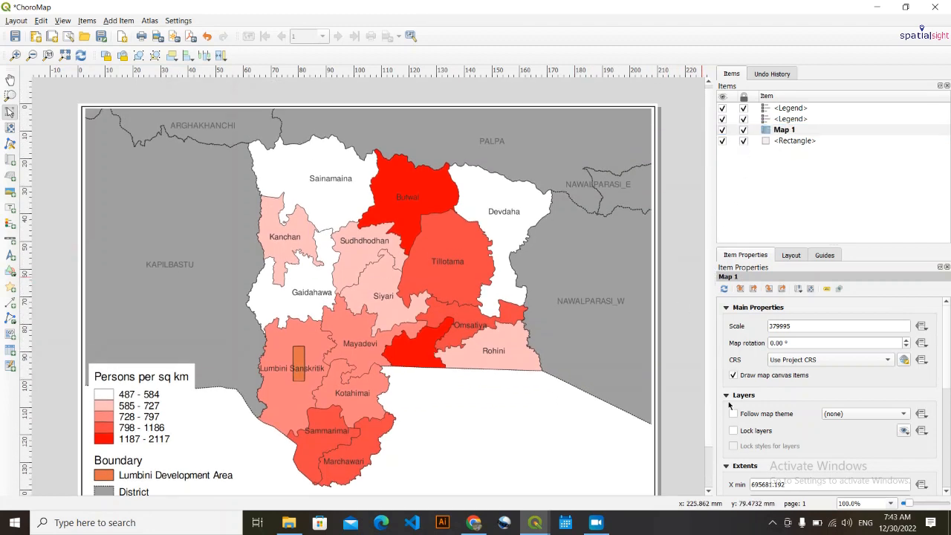
pyautogui.click(733, 431)
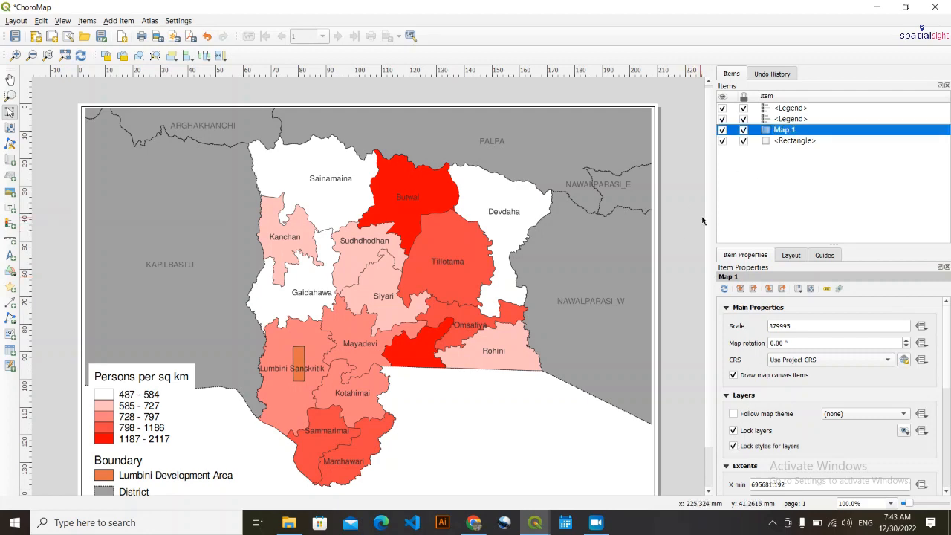
pyautogui.scroll(-1, 706, 223)
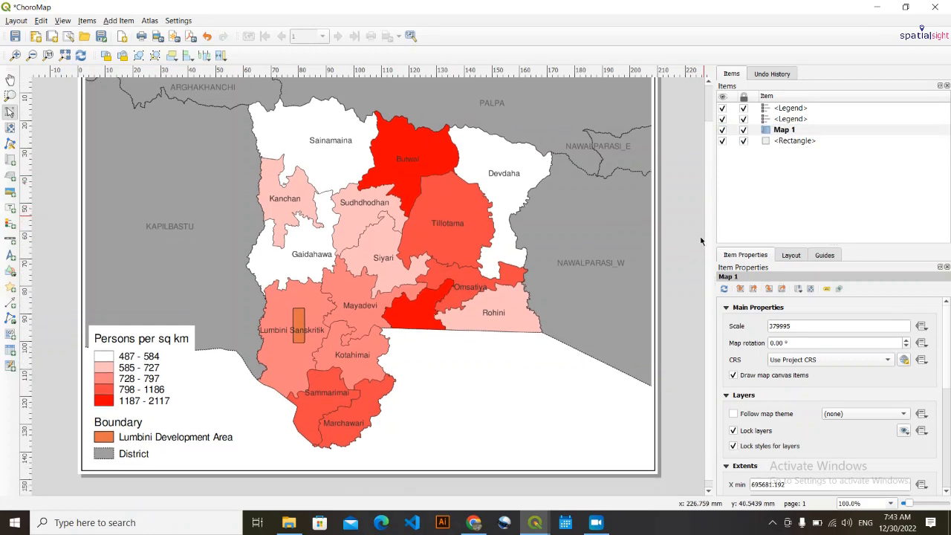
pyautogui.scroll(1, 700, 228)
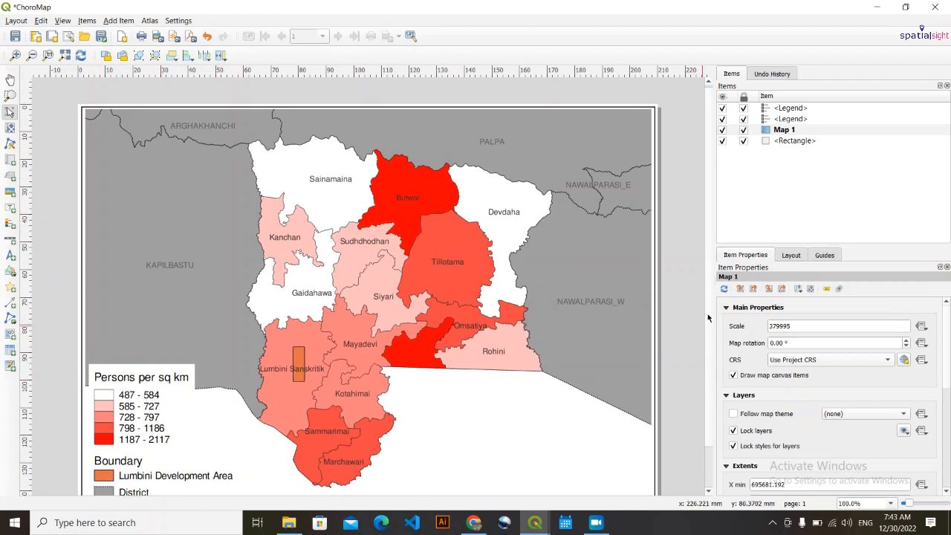
pyautogui.scroll(1, 701, 331)
pyautogui.scroll(-2, 700, 331)
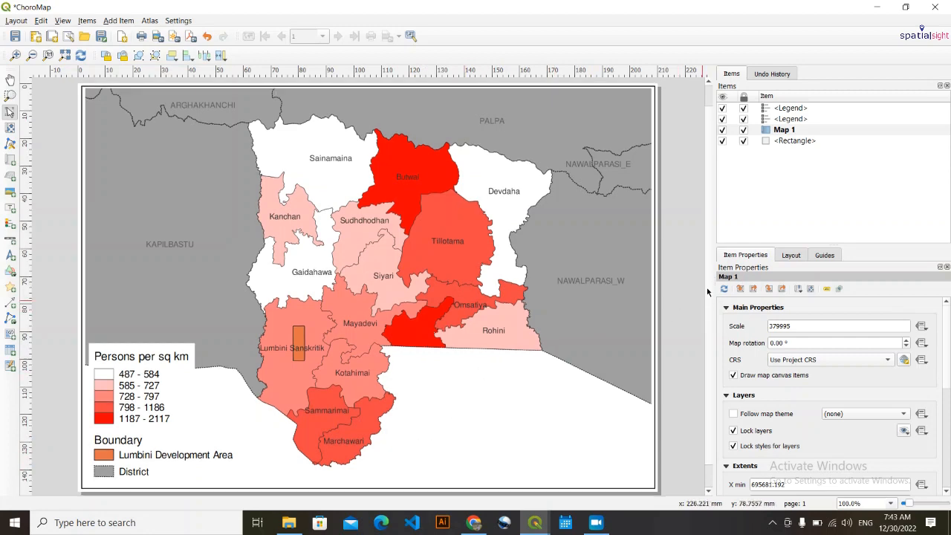
pyautogui.scroll(2, 707, 291)
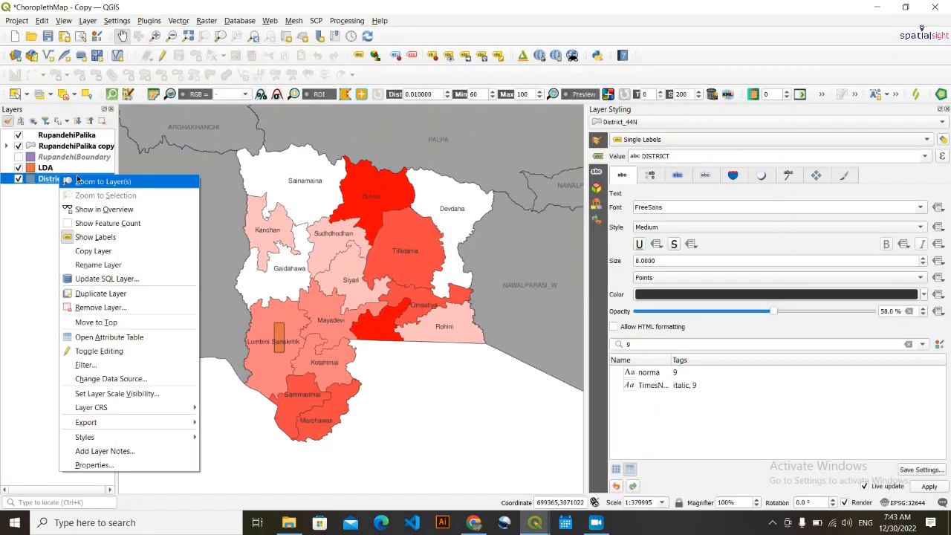
# Zoom the main project to the District_44N layer, hide both RupandehiPalika layers and show RupandehiBoundary.
pyautogui.click(152, 186)
pyautogui.click(19, 146)
pyautogui.click(19, 156)
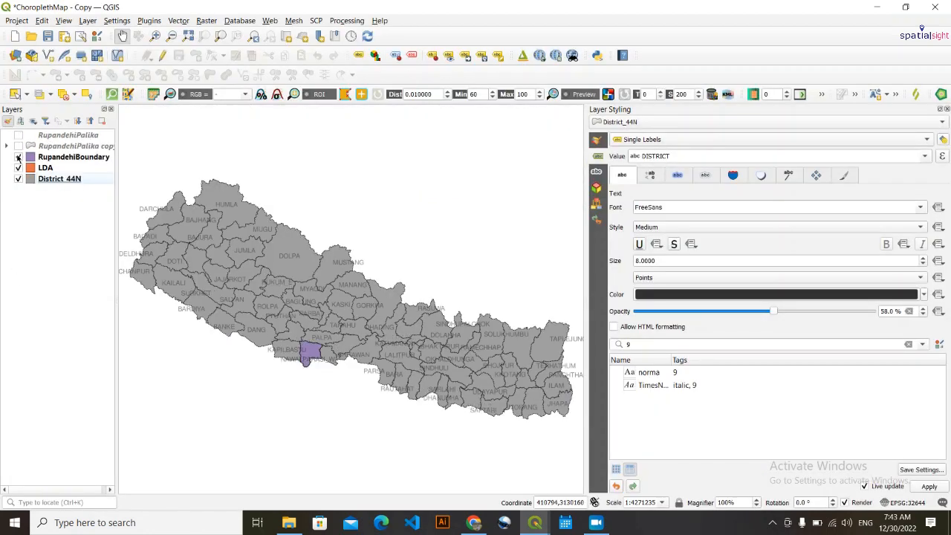
# Change the RupandehiBoundary fill colour to a very light grey.
pyautogui.click(73, 156)
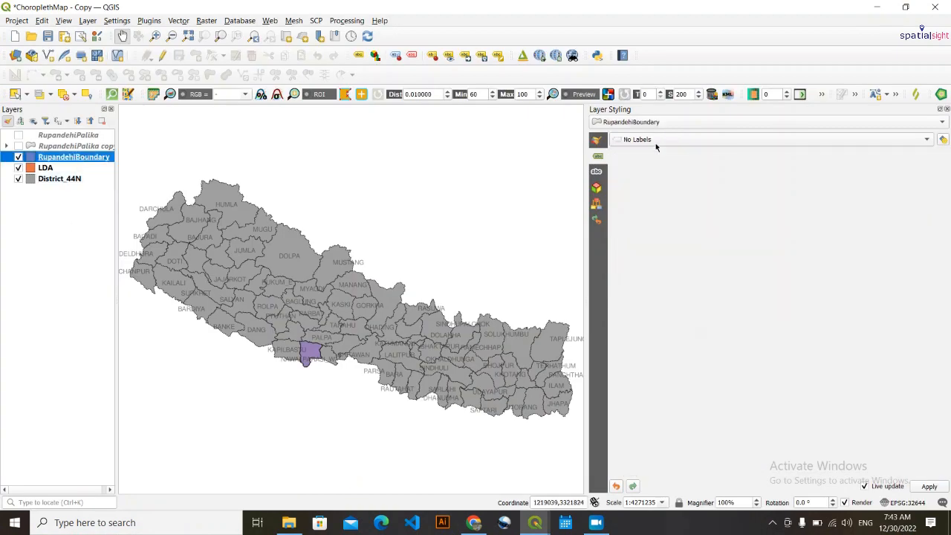
pyautogui.click(596, 139)
pyautogui.click(914, 268)
pyautogui.click(839, 268)
pyautogui.click(73, 157)
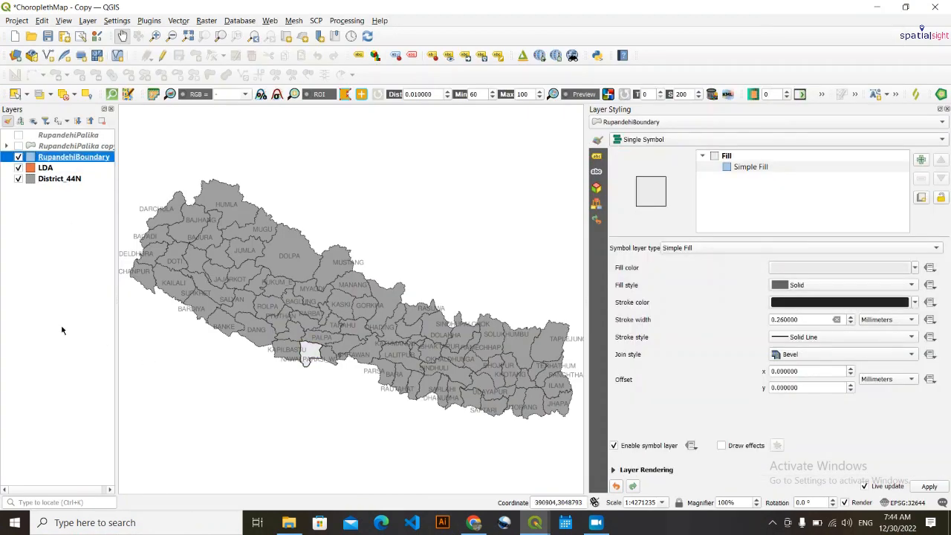
pyautogui.click(596, 156)
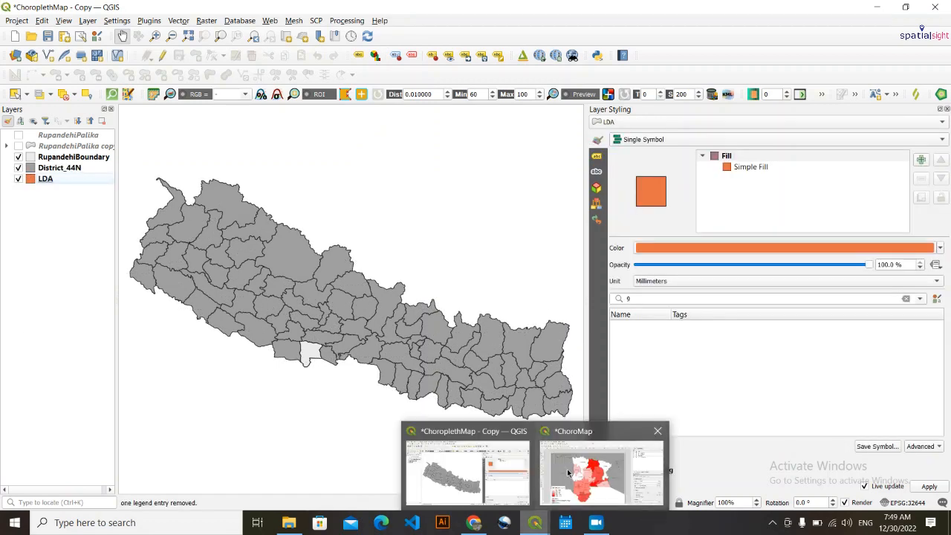
# Add a small second map of Nepal as an inset over the layout's upper-left corner, nudging it slightly upwards.
pyautogui.click(594, 462)
pyautogui.moveTo(97, 130); pyautogui.dragTo(249, 217)
pyautogui.moveTo(193, 188); pyautogui.dragTo(191, 177)
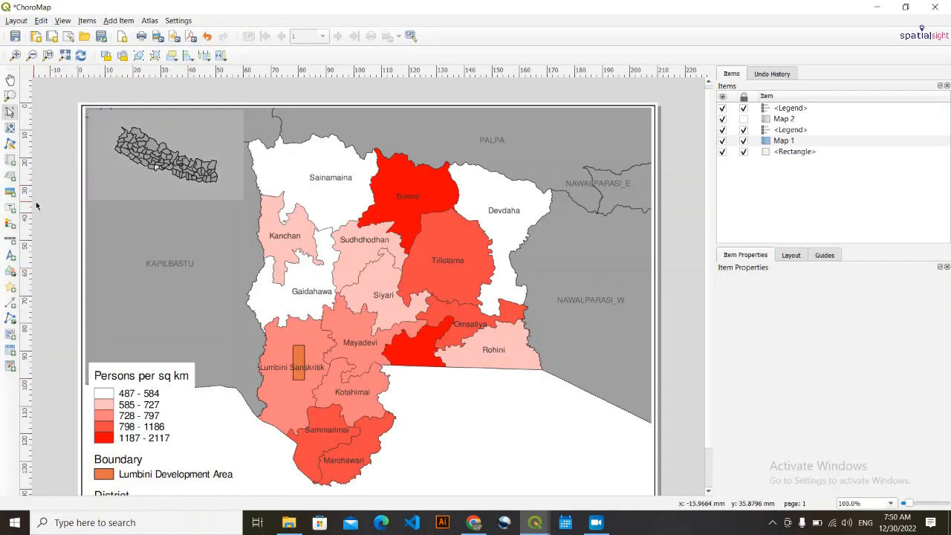
# Undo the last change to the inset map, and lock its layers and layer styles.
pyautogui.hotkey('ctrl', 'z')
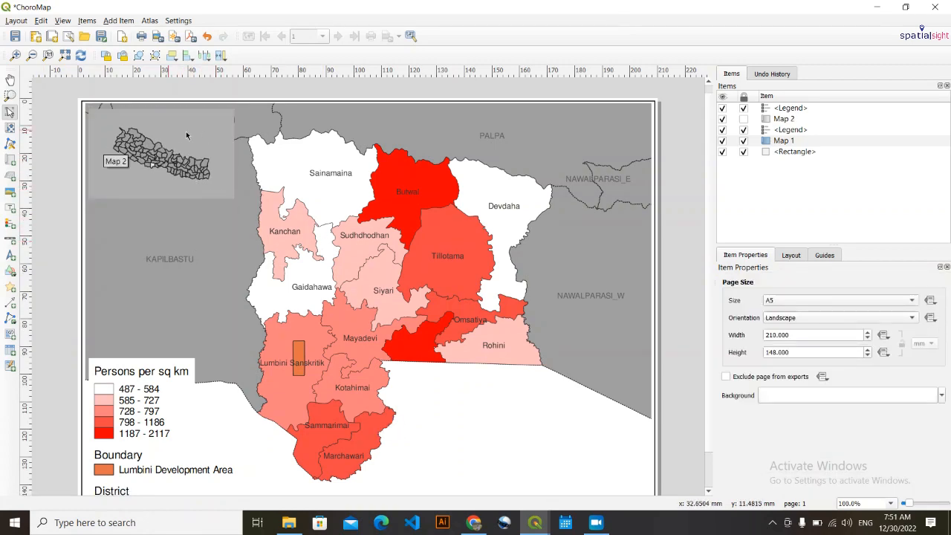
pyautogui.click(162, 151)
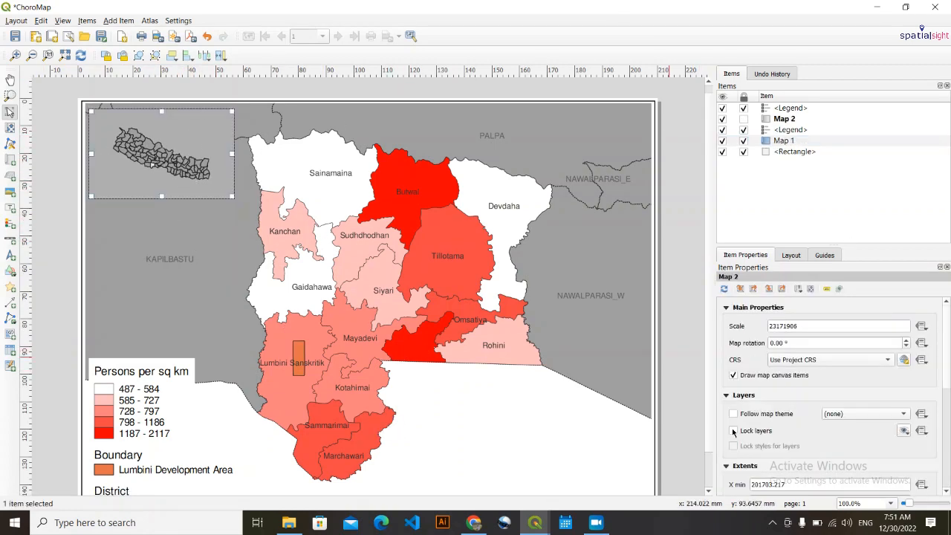
pyautogui.click(170, 259)
# Add a CHINA label with a smaller font just above the Nepal outline in the inset map.
pyautogui.click(10, 207)
pyautogui.moveTo(169, 121); pyautogui.dragTo(223, 138)
pyautogui.write('CHINA')
pyautogui.click(884, 444)
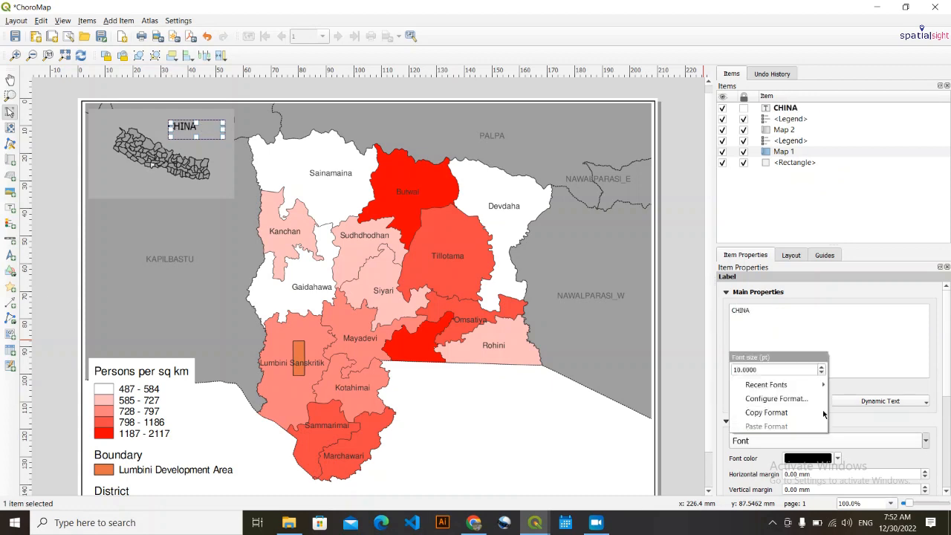
pyautogui.click(884, 444)
pyautogui.scroll(-1, 892, 442)
pyautogui.click(173, 181)
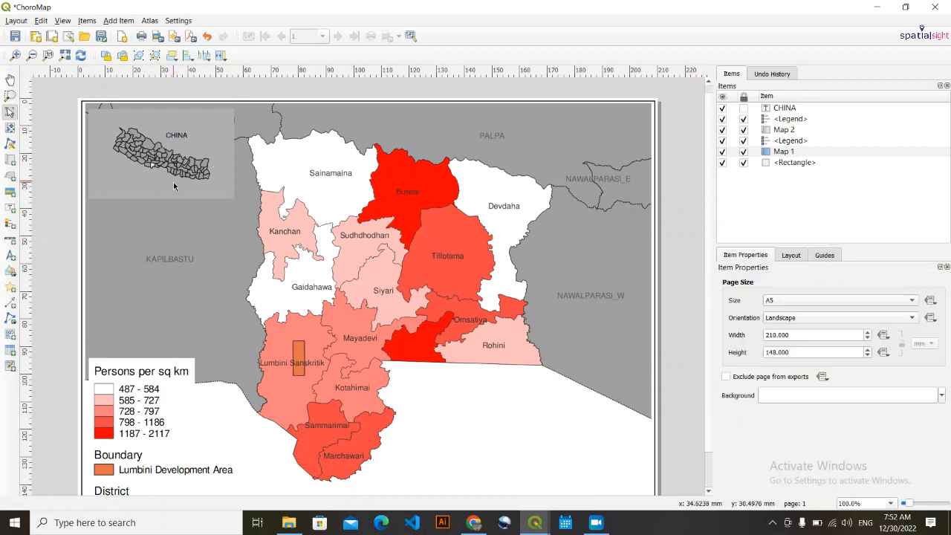
pyautogui.moveTo(181, 126); pyautogui.dragTo(181, 139)
# Duplicate the CHINA label, place the copy below the Nepal outline and set its text to INDIA.
pyautogui.hotkey('ctrl', 'c')
pyautogui.hotkey('ctrl', 'v')
pyautogui.write('INDIA')
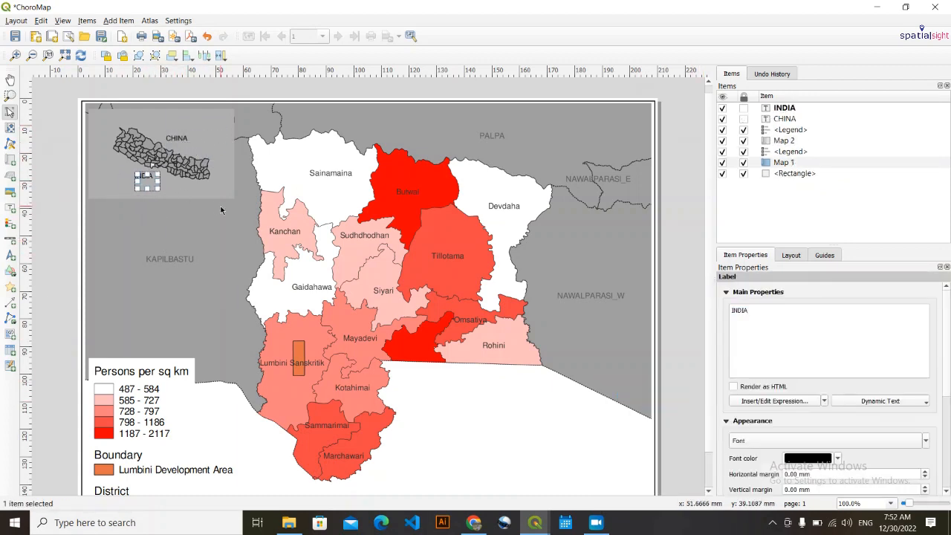
pyautogui.click(173, 188)
pyautogui.click(140, 178)
# Copy the INDIA label onto the unlabelled dark red municipality west of Rohini, set its text to Siddharthanagar and slightly enlarge its font.
pyautogui.hotkey('ctrl', 'c')
pyautogui.hotkey('ctrl', 'v')
pyautogui.moveTo(144, 181); pyautogui.dragTo(399, 343)
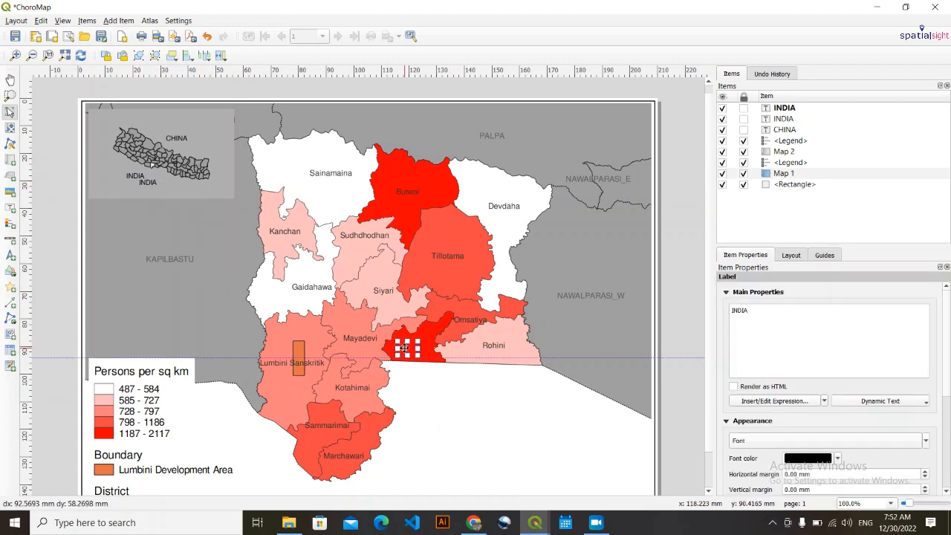
pyautogui.click(777, 323)
pyautogui.hotkey('ctrl', 'a')
pyautogui.write('Siddharthanagar')
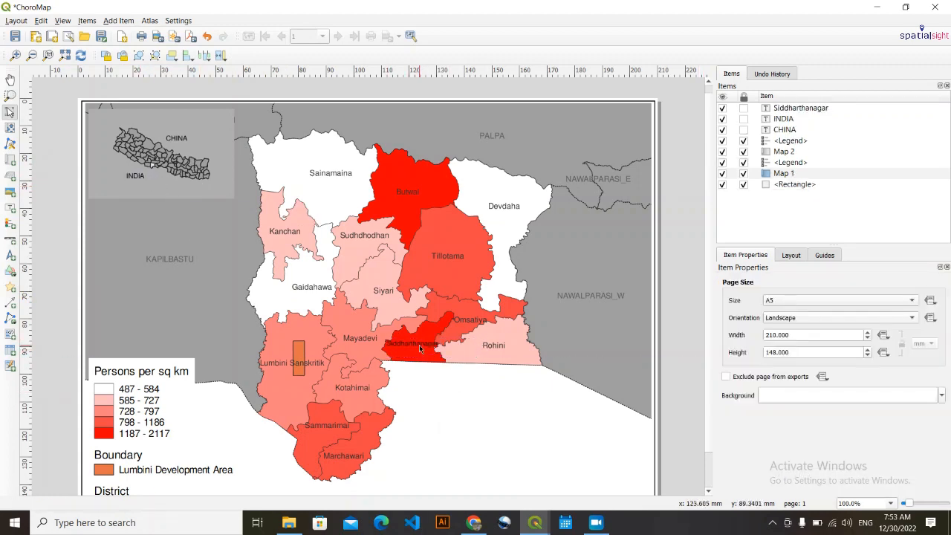
pyautogui.click(924, 439)
pyautogui.click(434, 401)
# Lock the CHINA, INDIA and Siddharthanagar label items in the layout.
pyautogui.click(743, 129)
pyautogui.click(743, 119)
pyautogui.click(743, 109)
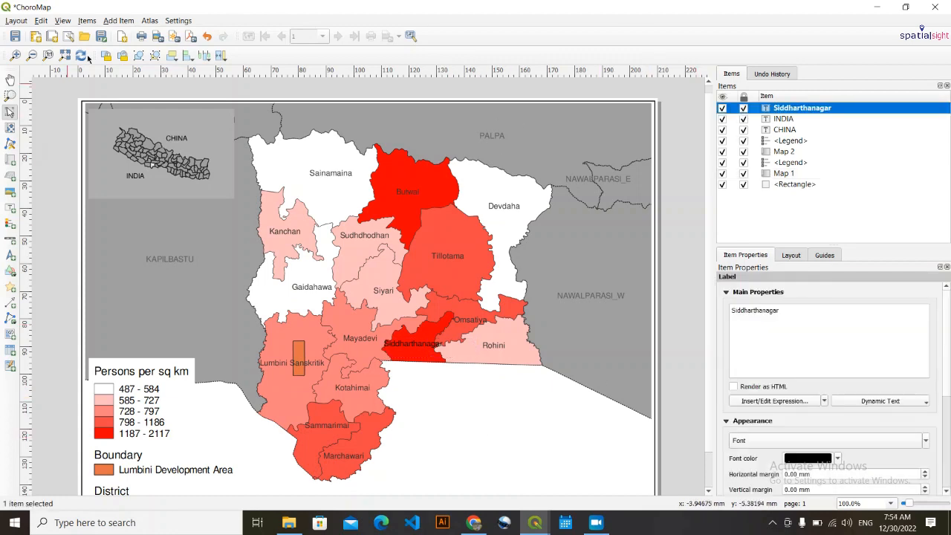
pyautogui.click(193, 141)
# Unlock the Siddharthanagar label and copy it to the map's upper-right area with the text Population Density 2021.
pyautogui.click(744, 109)
pyautogui.click(429, 344)
pyautogui.hotkey('ctrl', 'c')
pyautogui.hotkey('ctrl', 'v')
pyautogui.moveTo(425, 355); pyautogui.dragTo(555, 119)
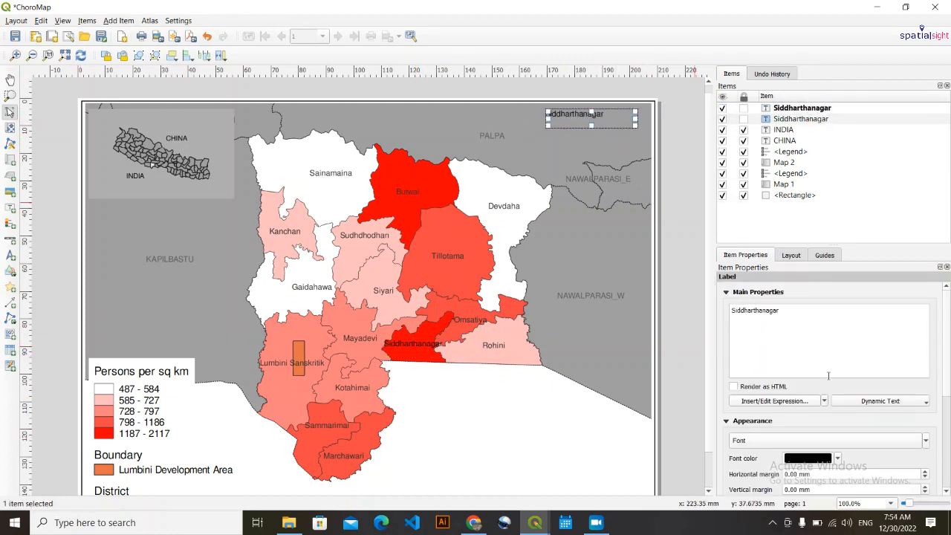
pyautogui.click(791, 315)
pyautogui.hotkey('ctrl', 'a')
pyautogui.write('Population Density 2021')
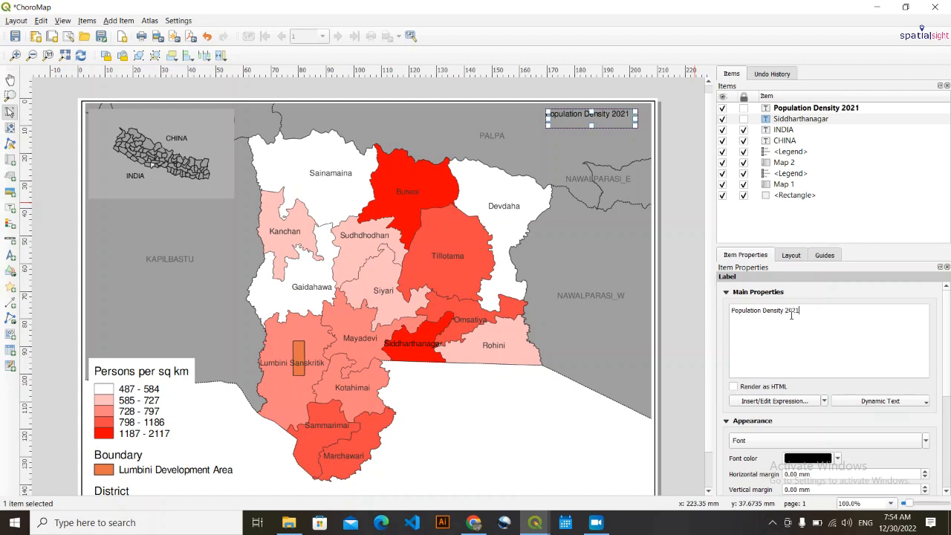
# Enlarge the Population Density 2021 title's font and stretch its box to suit.
pyautogui.click(925, 441)
pyautogui.scroll(7, 780, 369)
pyautogui.moveTo(499, 118); pyautogui.dragTo(454, 119)
pyautogui.moveTo(545, 127); pyautogui.dragTo(545, 153)
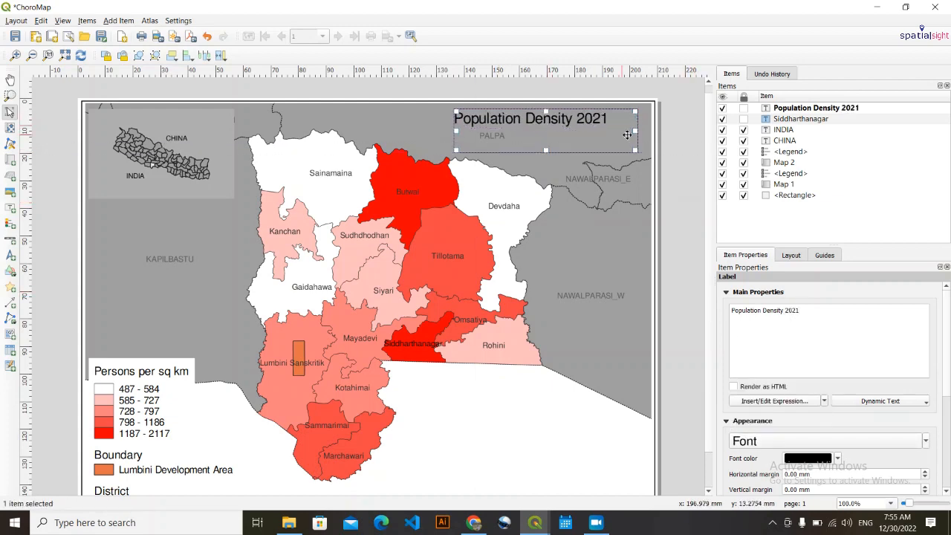
pyautogui.moveTo(636, 132); pyautogui.dragTo(650, 131)
pyautogui.moveTo(454, 132); pyautogui.dragTo(438, 132)
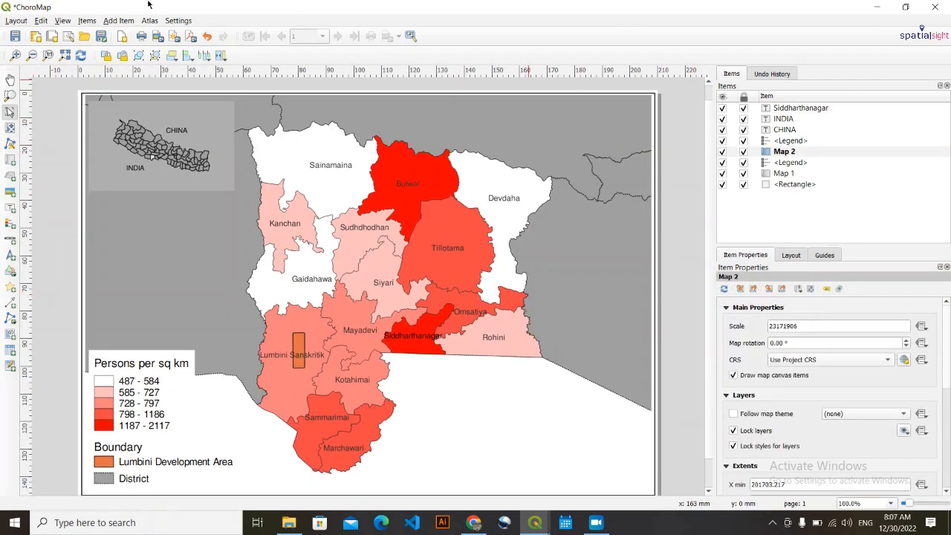
pyautogui.rightClick(497, 243)
pyautogui.click(505, 251)
# Unlock the Siddharthanagar label, copy it to the map's upper-right area and set the copy's text to Population Density 2021.
pyautogui.click(743, 109)
pyautogui.click(429, 336)
pyautogui.hotkey('ctrl', 'c')
pyautogui.hotkey('ctrl', 'v')
pyautogui.moveTo(444, 343); pyautogui.dragTo(555, 109)
pyautogui.doubleClick(788, 315)
pyautogui.write('Population Density 2021')
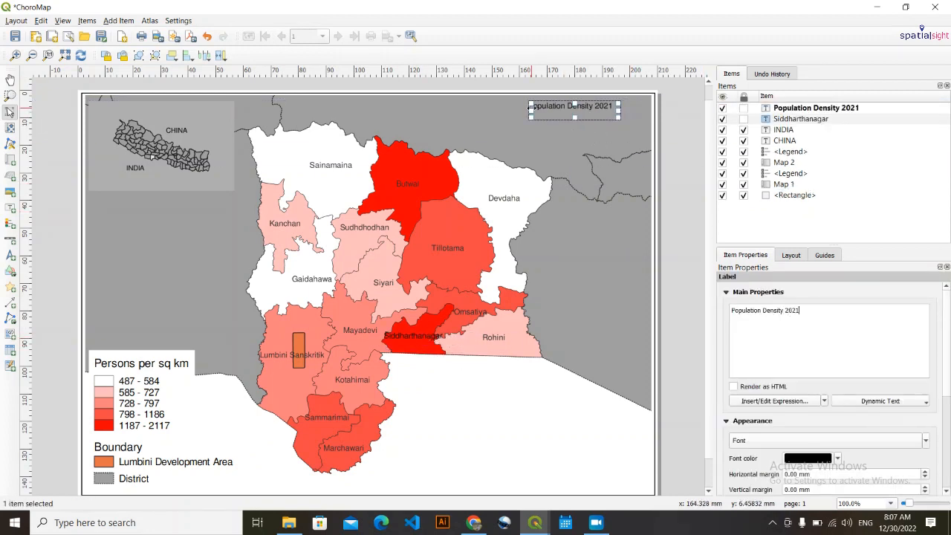
# Enlarge the Population Density 2021 title's font and fit its box in the map's upper-right corner.
pyautogui.scroll(10, 894, 443)
pyautogui.moveTo(462, 121); pyautogui.dragTo(408, 121)
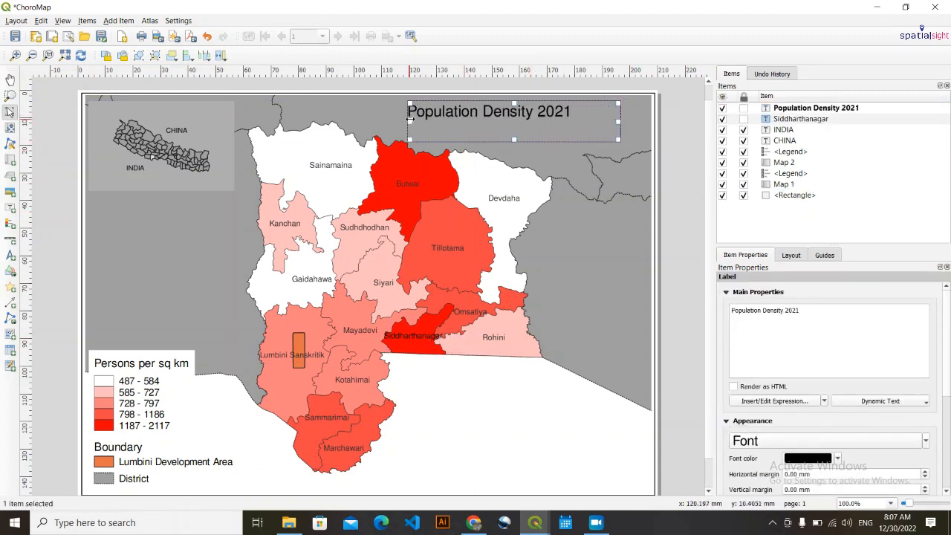
pyautogui.moveTo(618, 121); pyautogui.dragTo(494, 132)
# Duplicate the title just below itself as a smaller, right-aligned subtitle reading Rupandehi District.
pyautogui.hotkey('ctrl', 'c')
pyautogui.hotkey('ctrl', 'v')
pyautogui.moveTo(731, 310); pyautogui.dragTo(824, 308)
pyautogui.write('Rupandehi District')
pyautogui.scroll(-5, 745, 440)
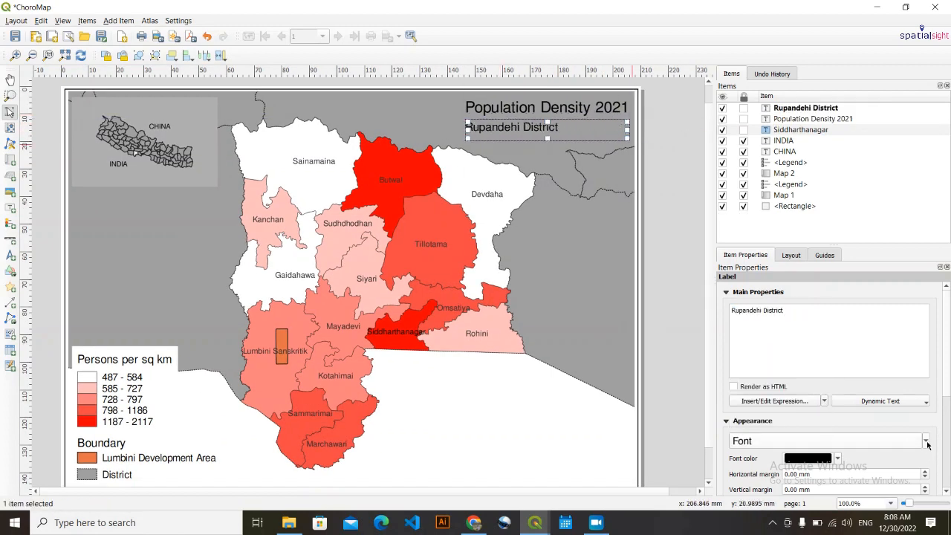
pyautogui.scroll(-5, 750, 462)
pyautogui.click(798, 333)
pyautogui.click(582, 133)
pyautogui.click(622, 278)
# Add a scale bar in the white area below Rohini in the map's lower-right part.
pyautogui.scroll(-1, 707, 277)
pyautogui.click(118, 21)
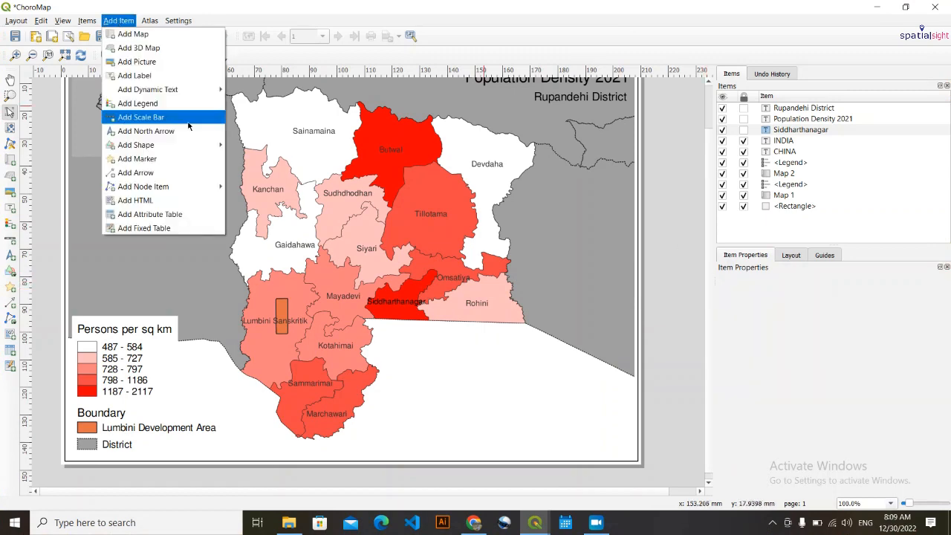
pyautogui.click(167, 119)
pyautogui.moveTo(419, 372); pyautogui.dragTo(556, 392)
pyautogui.scroll(-5, 817, 356)
# Reduce the scale bar's font size and move the scale bar slightly upwards.
pyautogui.click(925, 358)
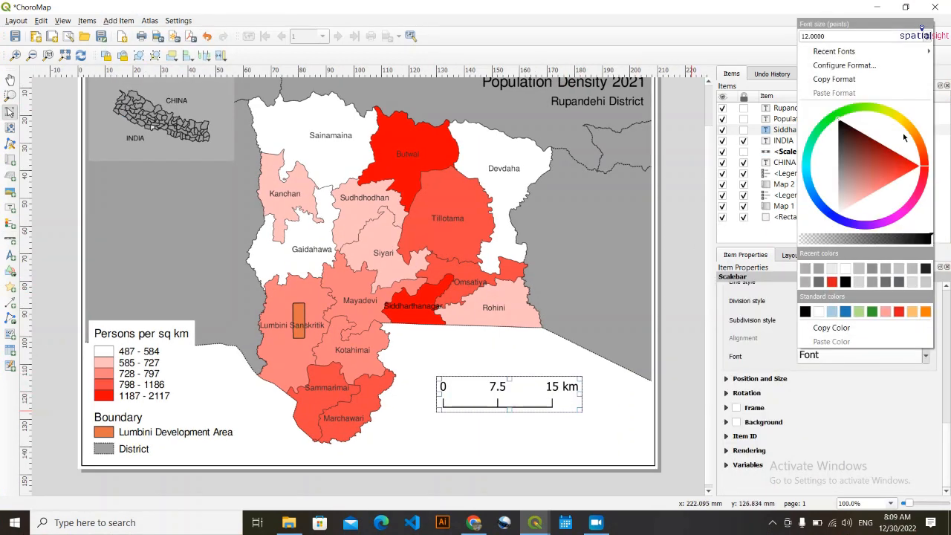
pyautogui.click(928, 39)
pyautogui.click(929, 39)
pyautogui.click(928, 39)
pyautogui.click(617, 357)
pyautogui.moveTo(494, 400); pyautogui.dragTo(503, 382)
pyautogui.click(679, 353)
# Add a lower-right label reading "Disclaimer: This is a preliminary population census data not final data", "Data source: CBS and DOS Nepal", "Prepared by: Spatial Sight", "Date: 2022.30.12".
pyautogui.hotkey('ctrl', 'v')
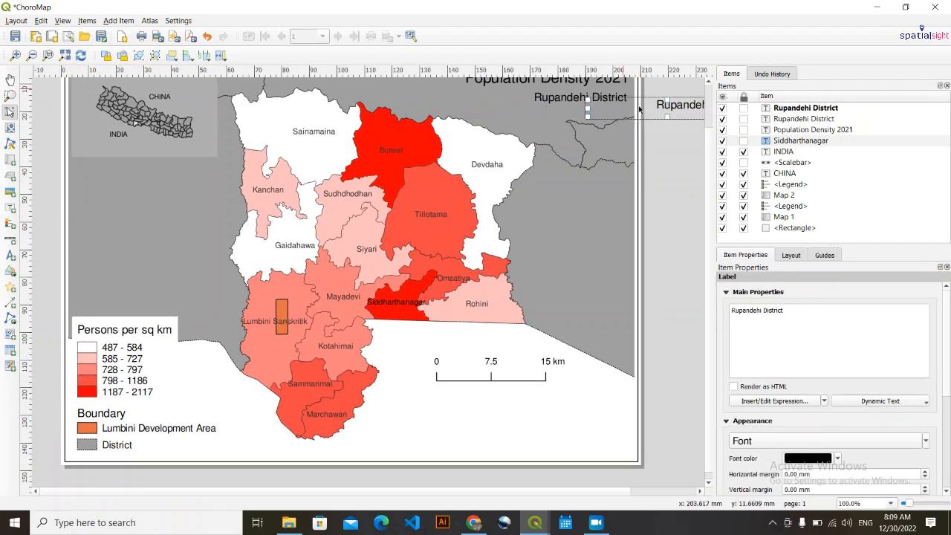
pyautogui.tripleClick(786, 311)
pyautogui.write('Disclaimer: This is a preliminary population census data not final data')
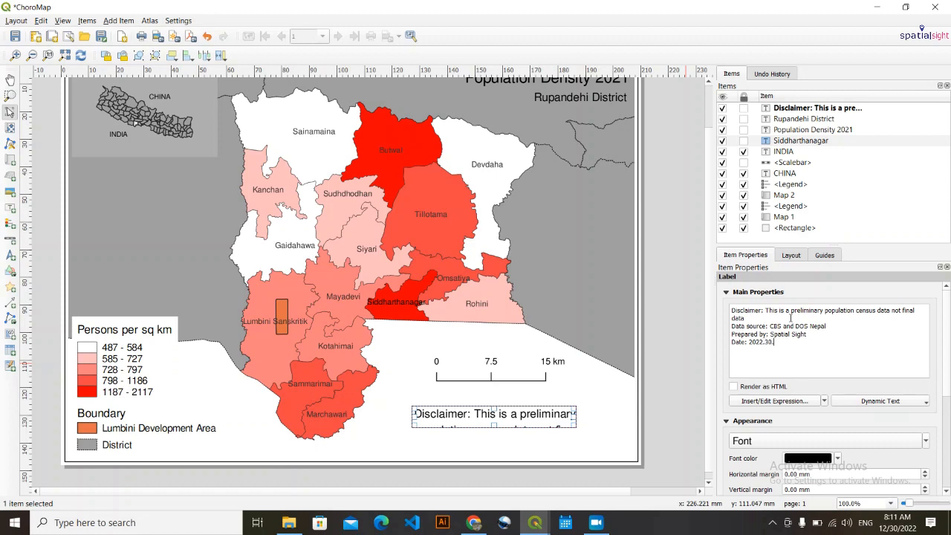
pyautogui.write('12')
# Reduce the disclaimer label's font size and enlarge its box until the disclaimer sentence fits on one line.
pyautogui.click(926, 441)
pyautogui.click(824, 374)
pyautogui.click(823, 375)
pyautogui.click(824, 374)
pyautogui.moveTo(494, 427); pyautogui.dragTo(492, 461)
pyautogui.moveTo(574, 434); pyautogui.dragTo(614, 436)
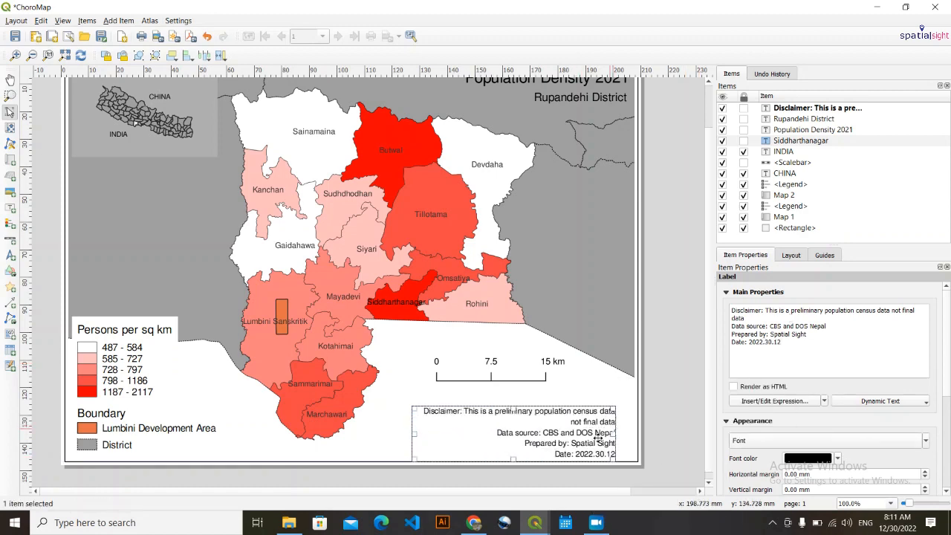
pyautogui.moveTo(414, 434); pyautogui.dragTo(364, 434)
pyautogui.click(475, 395)
# Left-align the disclaimer label's text and nudge the label down and to the right into the page's lower-right corner.
pyautogui.click(575, 444)
pyautogui.scroll(1, 572, 448)
pyautogui.scroll(-1, 572, 447)
pyautogui.scroll(-4, 778, 425)
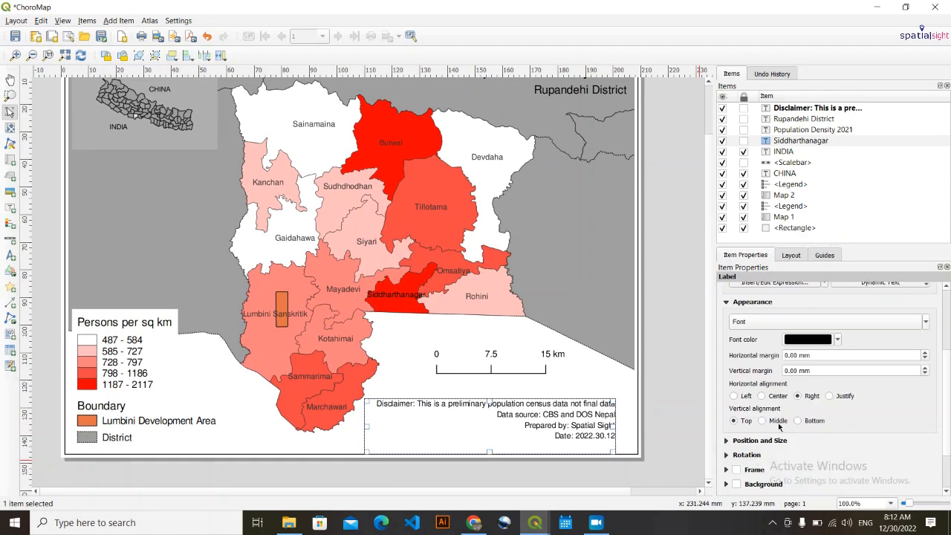
pyautogui.click(733, 396)
pyautogui.click(474, 426)
pyautogui.press('Down')
pyautogui.press('Down')
pyautogui.press('Down')
pyautogui.press('Right')
pyautogui.press('Right')
pyautogui.press('Right')
pyautogui.press('Right')
pyautogui.press('Right')
pyautogui.press('Right')
pyautogui.press('Up')
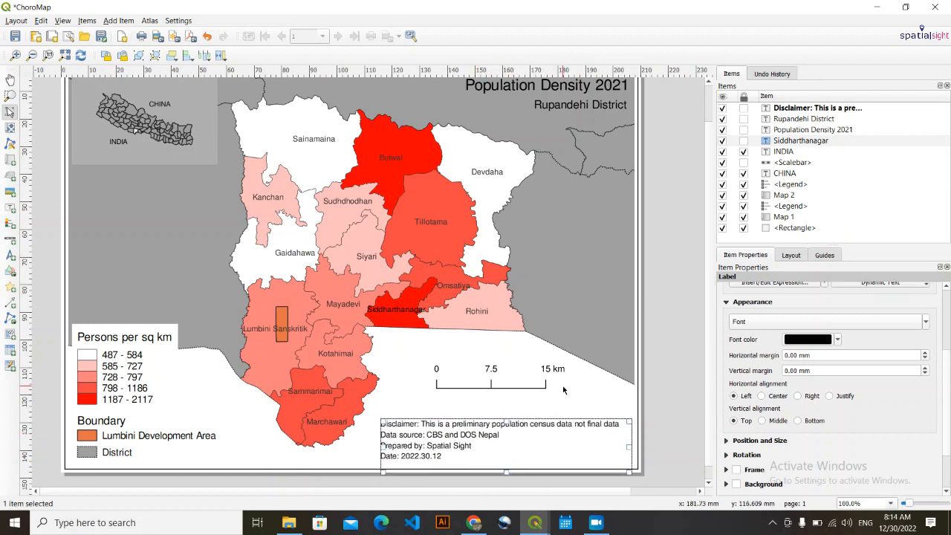
pyautogui.click(563, 389)
pyautogui.click(606, 397)
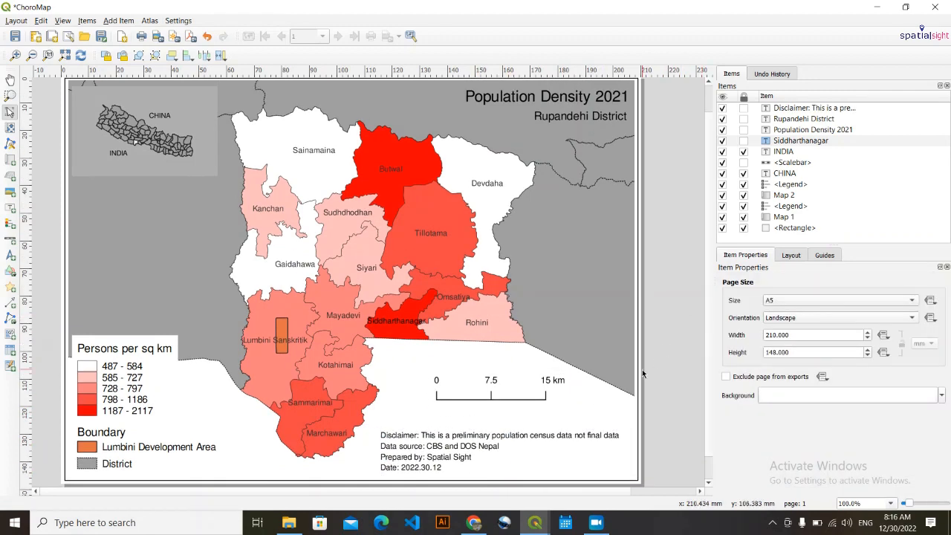
pyautogui.scroll(1, 707, 349)
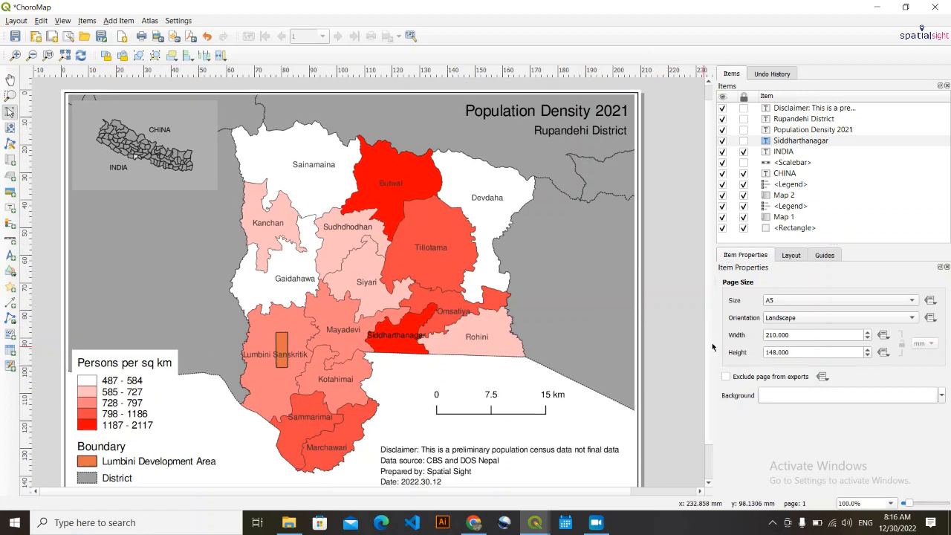
pyautogui.scroll(-1, 707, 344)
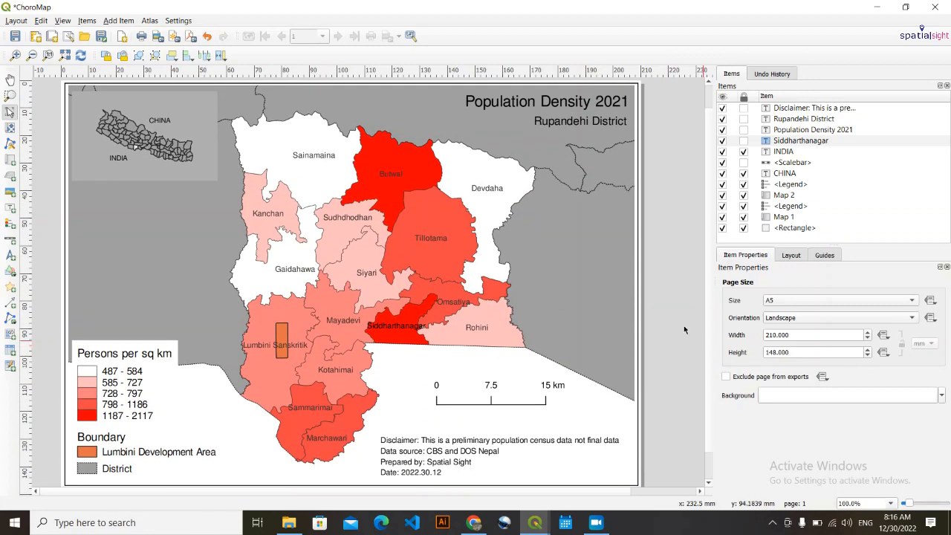